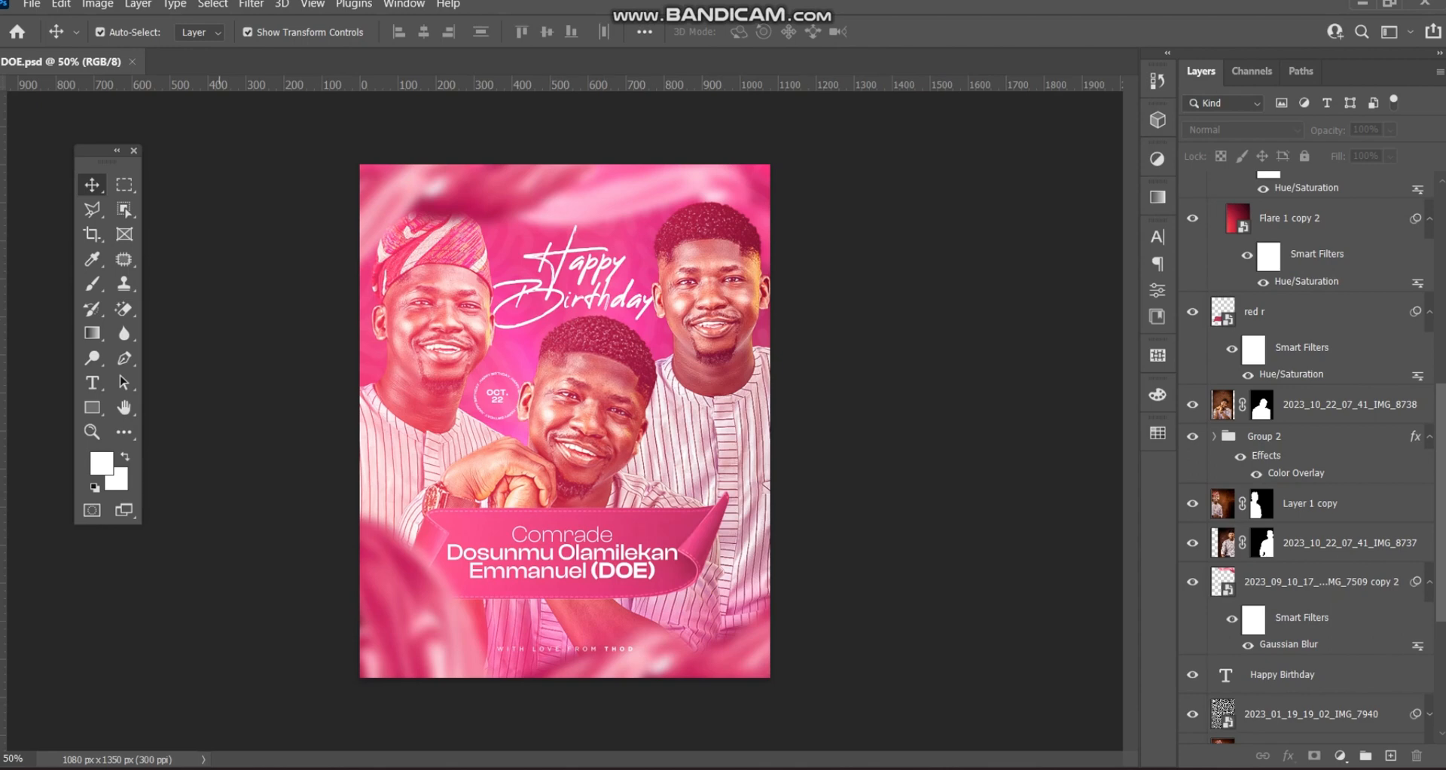
# - Create a blank 1080 x 1350 px, 300 ppi document, then go back to the DOE.psd flyer
pyautogui.press('ctrl')
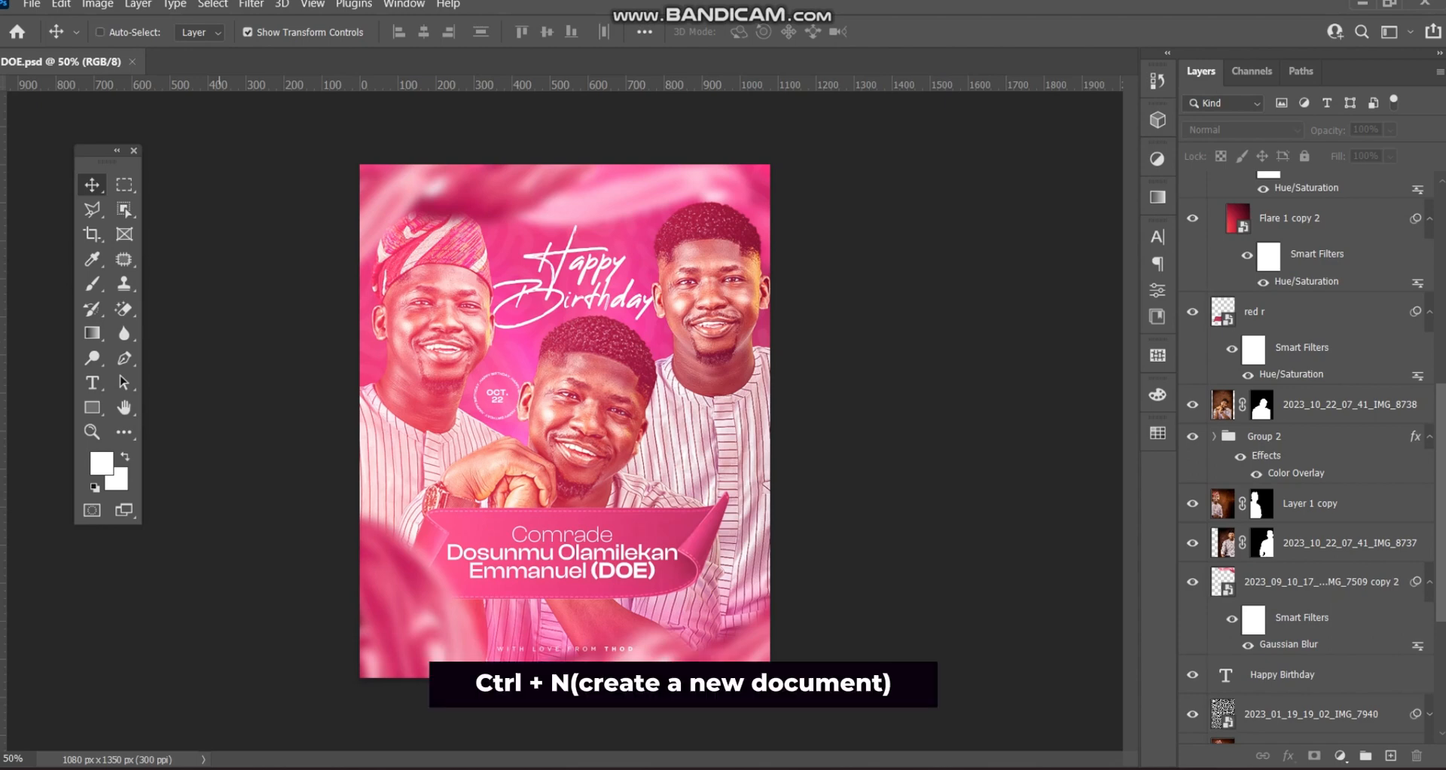
pyautogui.hotkey('ctrl', 'n')
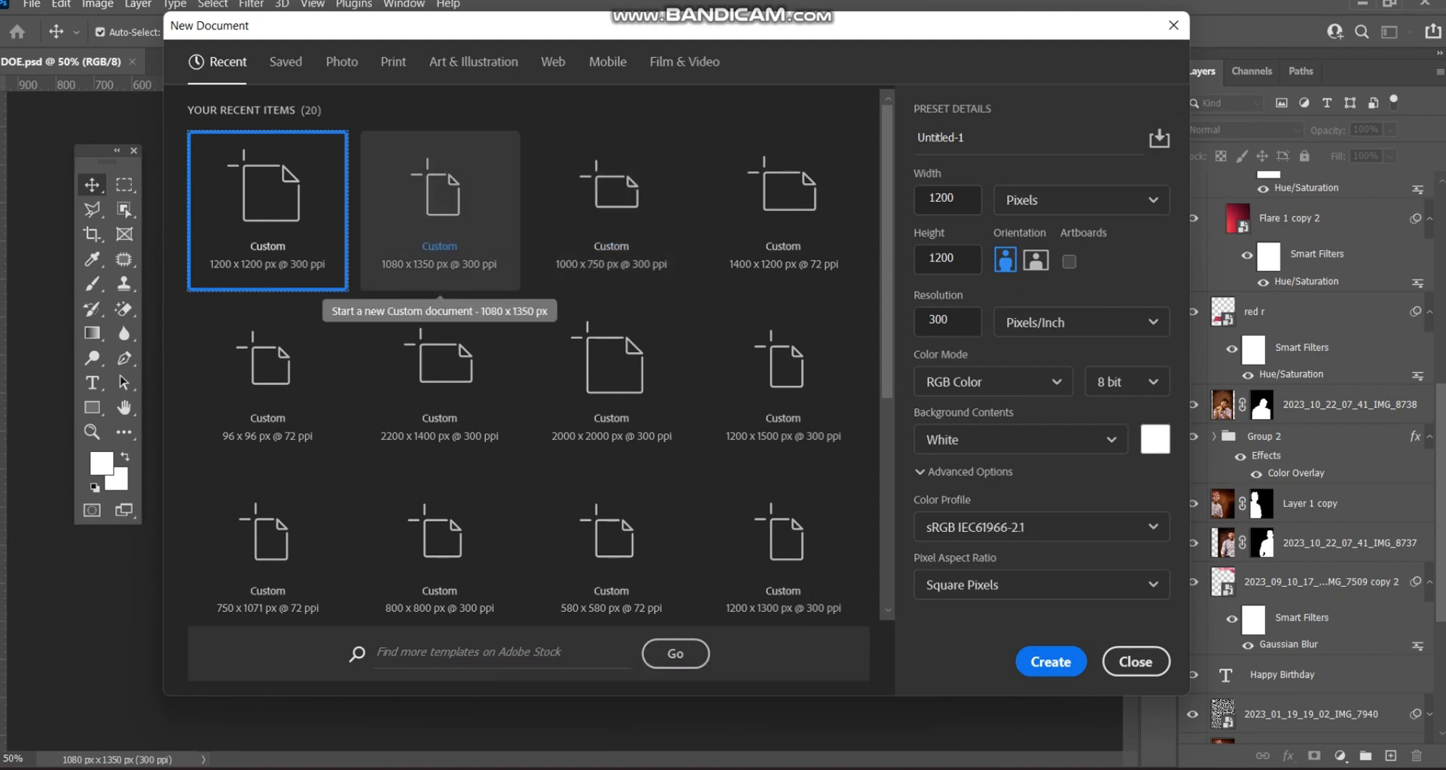
pyautogui.click(439, 218)
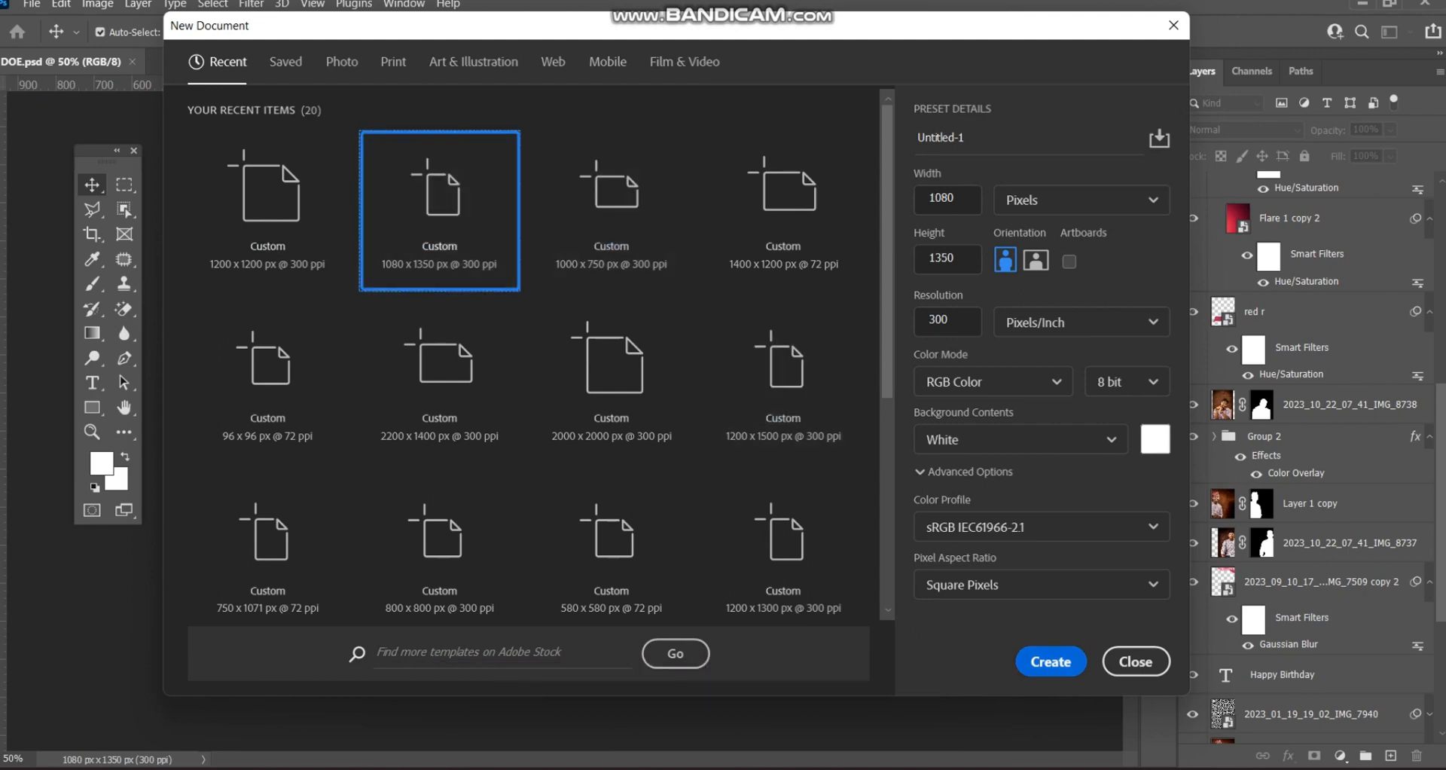
pyautogui.press('Return')
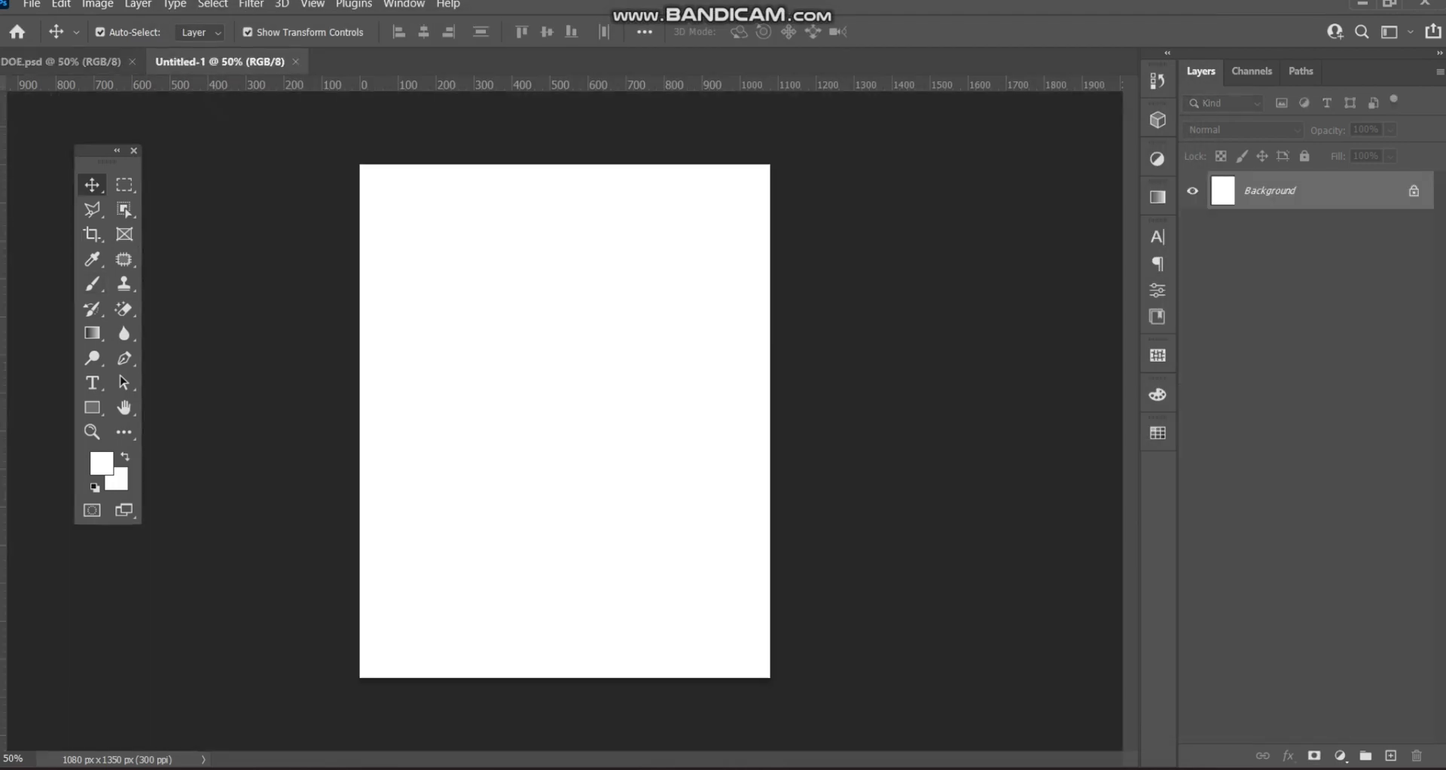
pyautogui.click(63, 62)
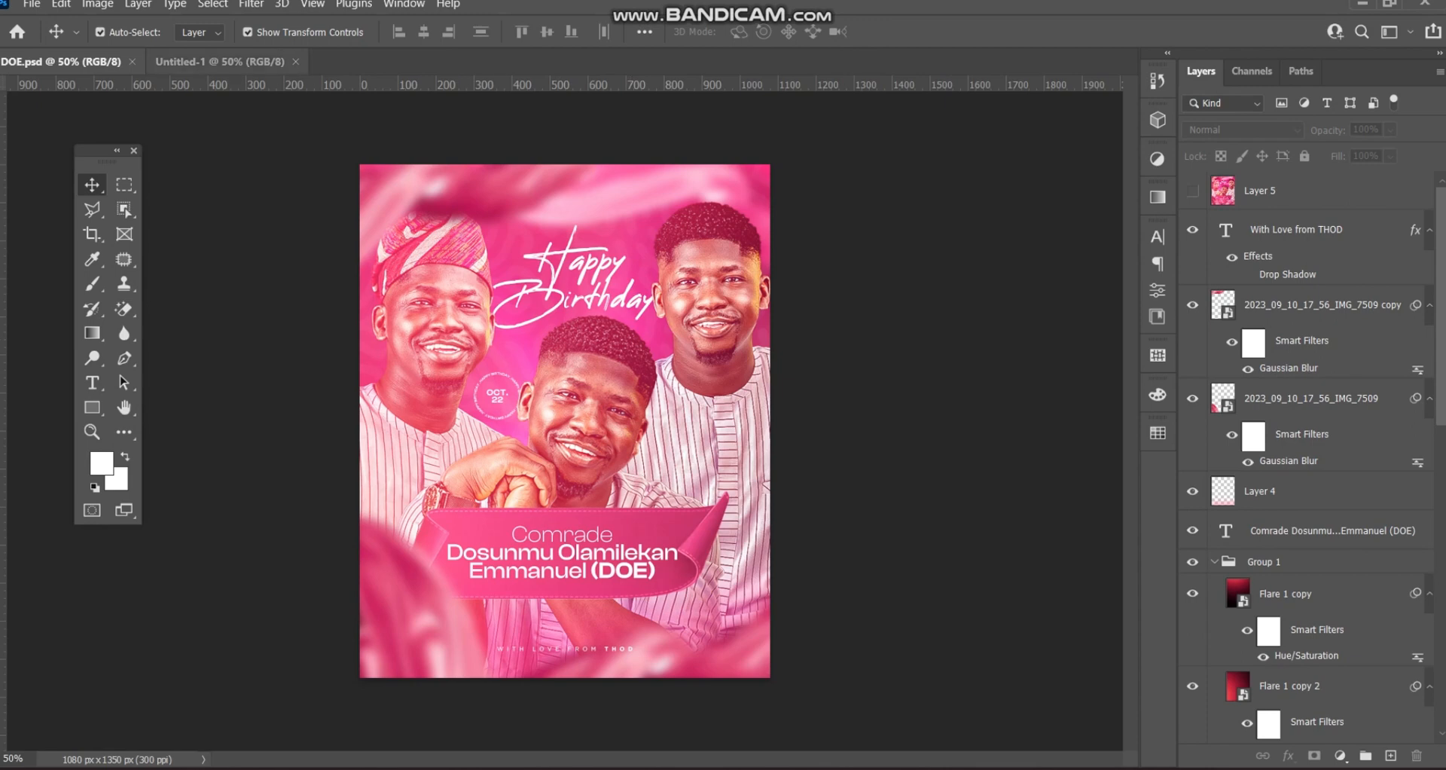
# - Select the three 2023_10_22 portrait photos in Documents and drag them toward Untitled-1
pyautogui.click(218, 61)
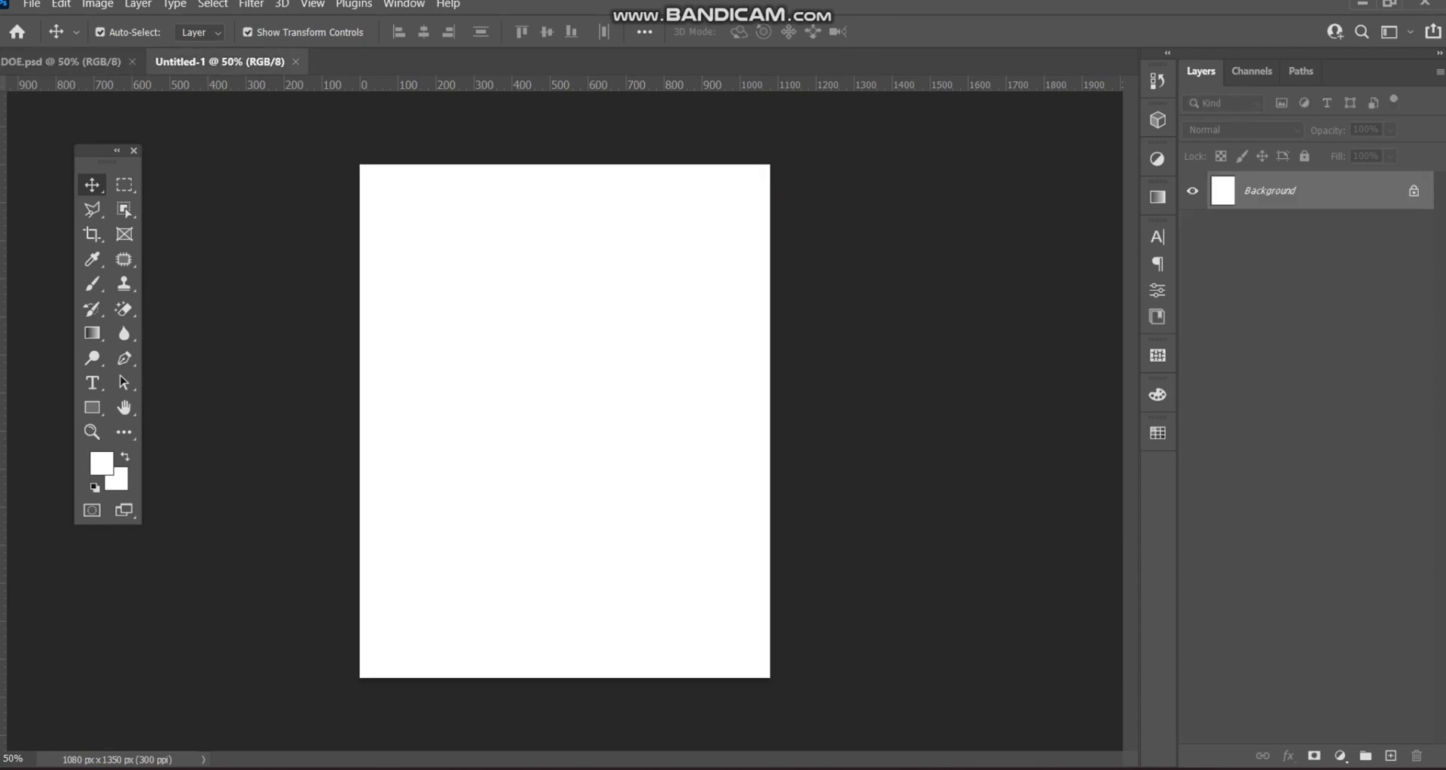
pyautogui.moveTo(658, 768)
pyautogui.click(557, 701)
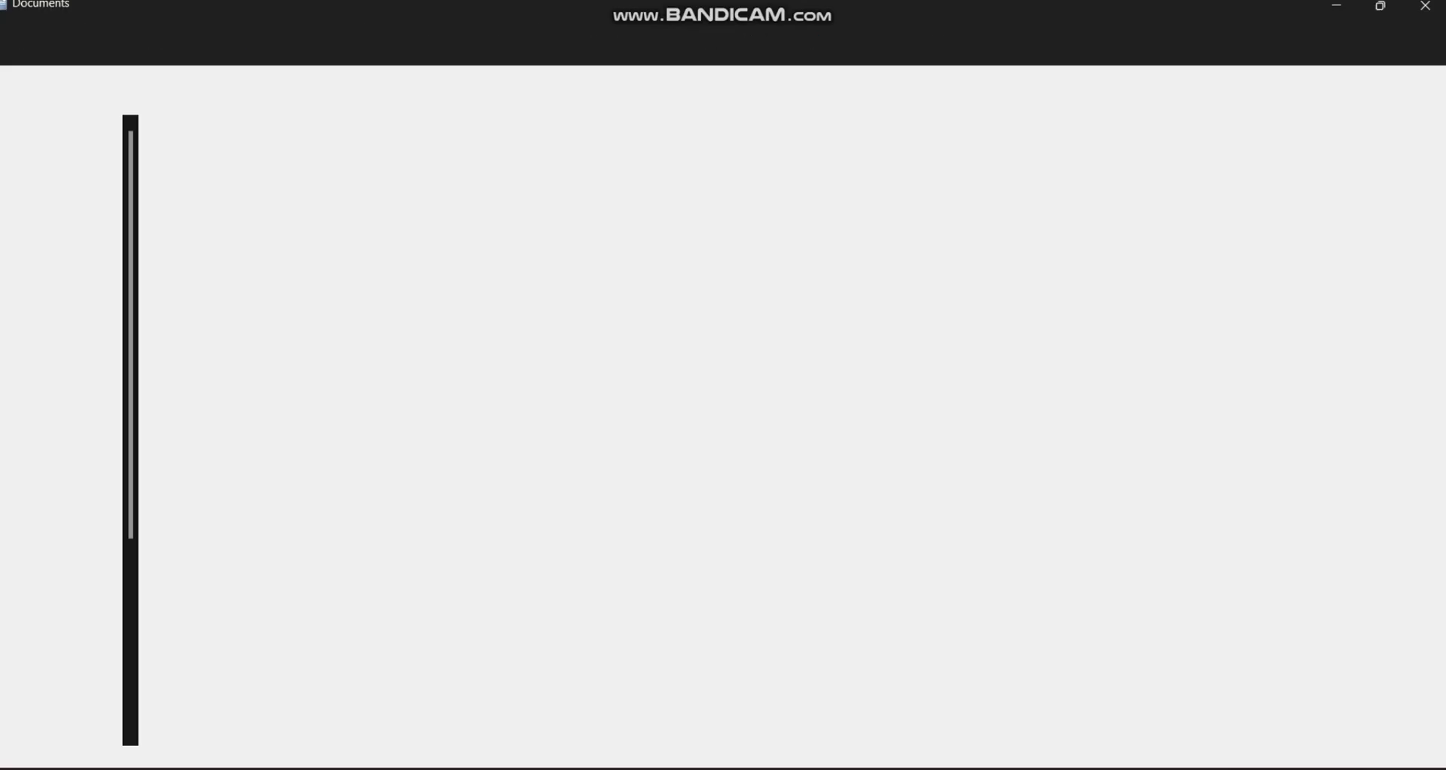
pyautogui.keyDown('shift'); pyautogui.click(706, 674); pyautogui.keyUp('shift')
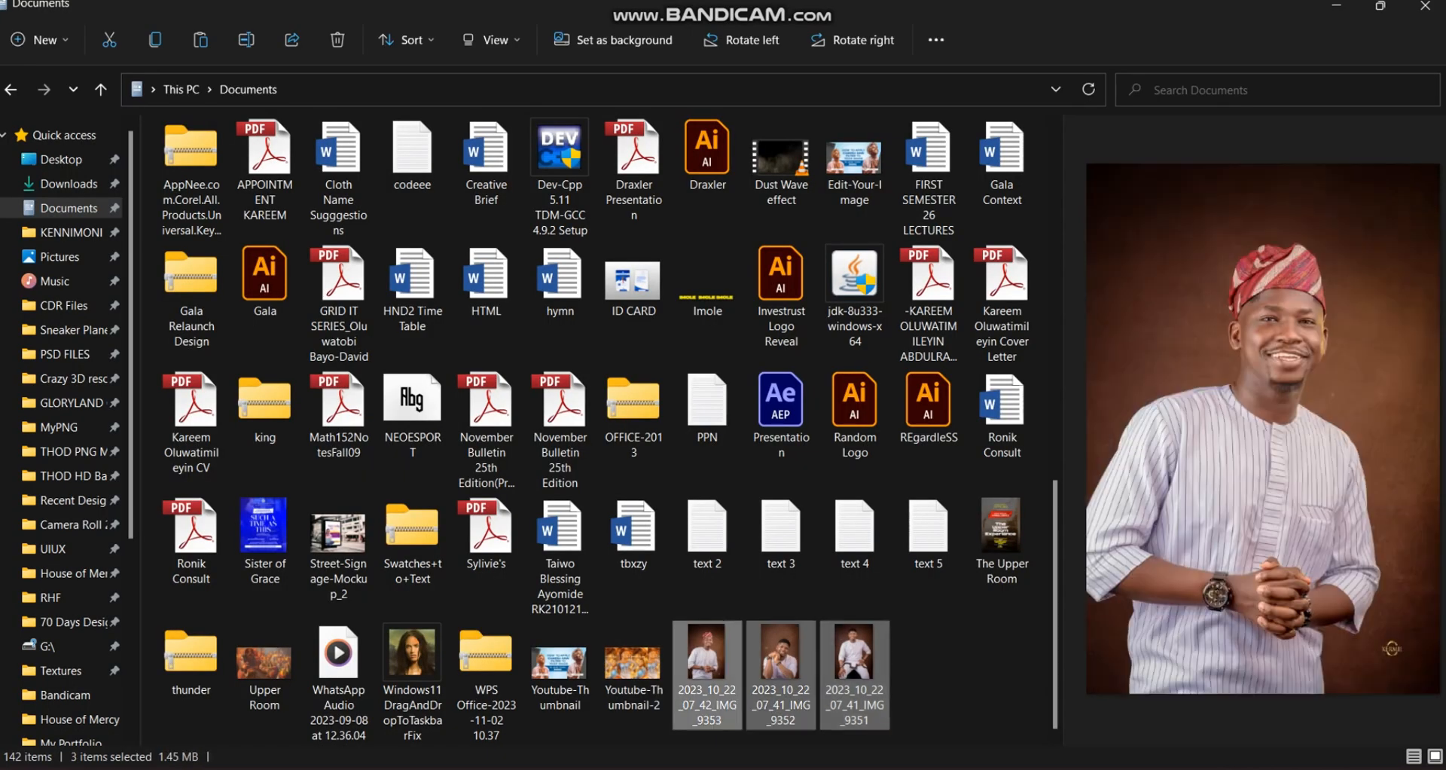
pyautogui.hotkey('alt', 'Tab')
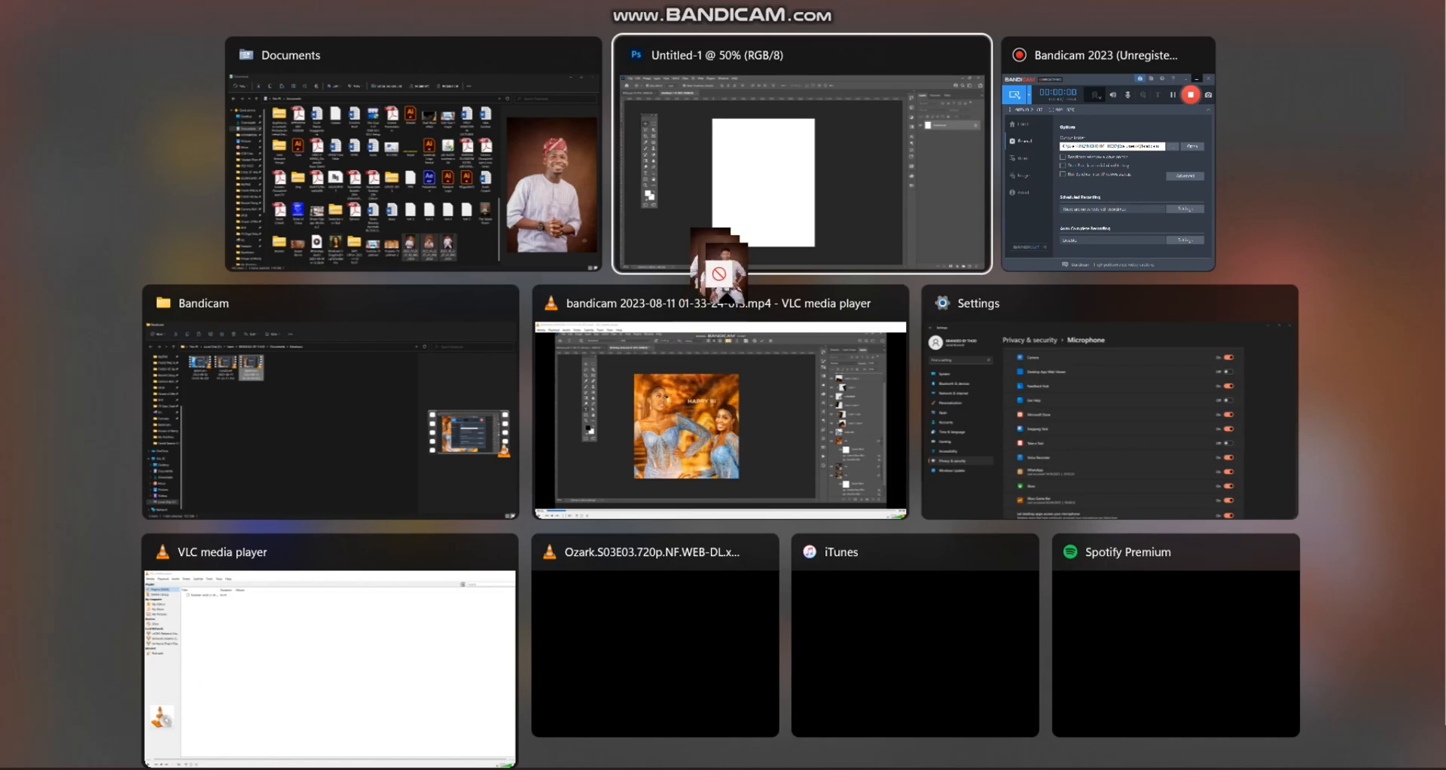
pyautogui.click(694, 237)
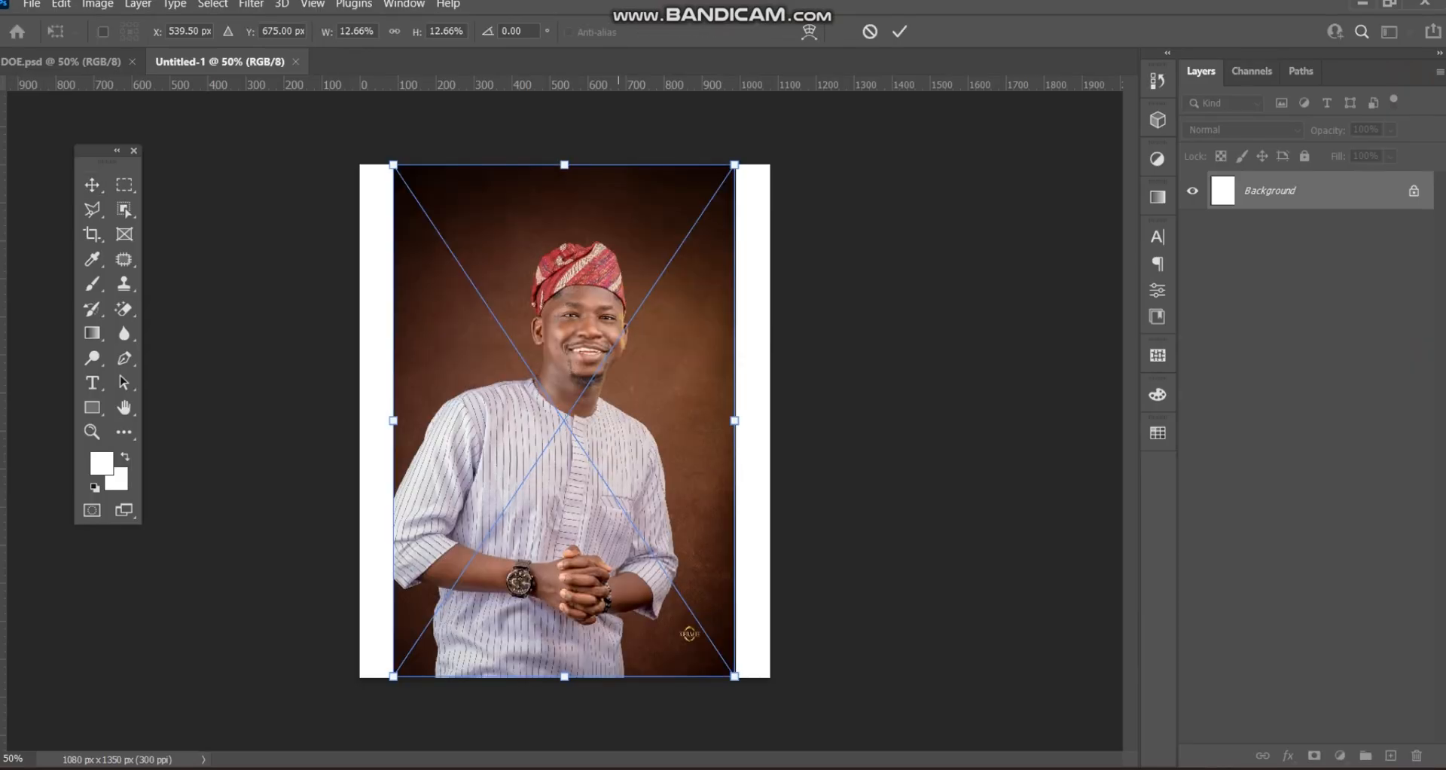
# - Commit the placed IMG_9351, IMG_9352 and IMG_9353 photos and select the top photo layer
pyautogui.press('Return')
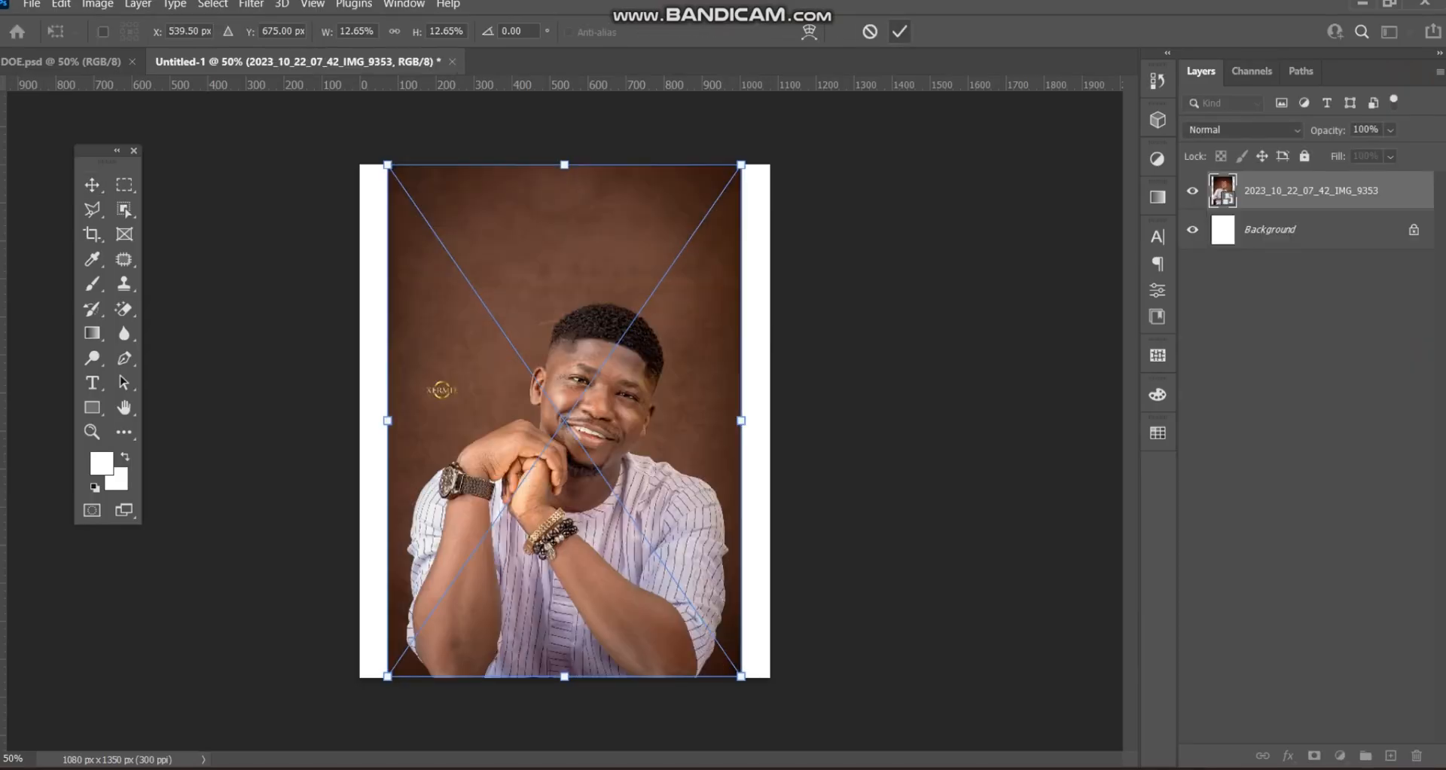
pyautogui.press('Return')
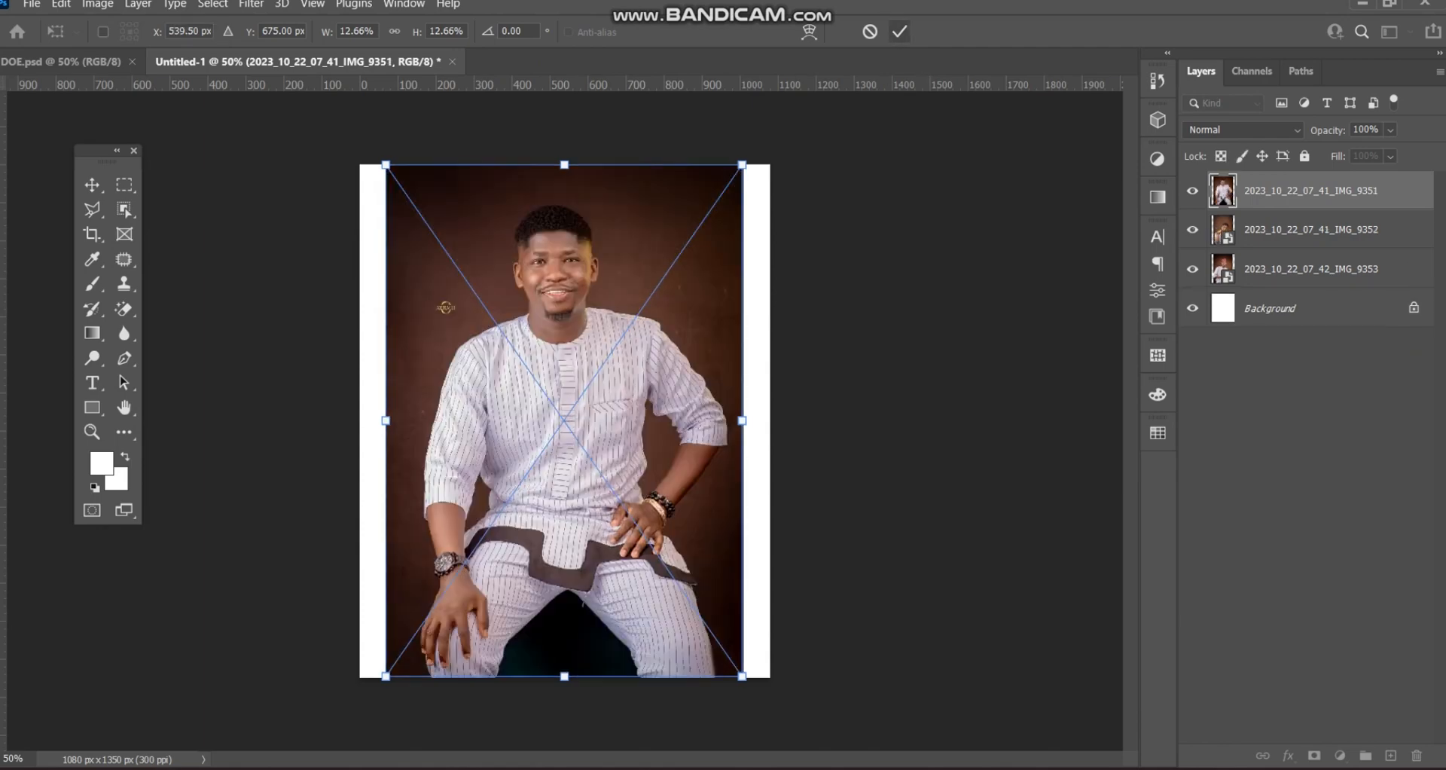
pyautogui.press('Return')
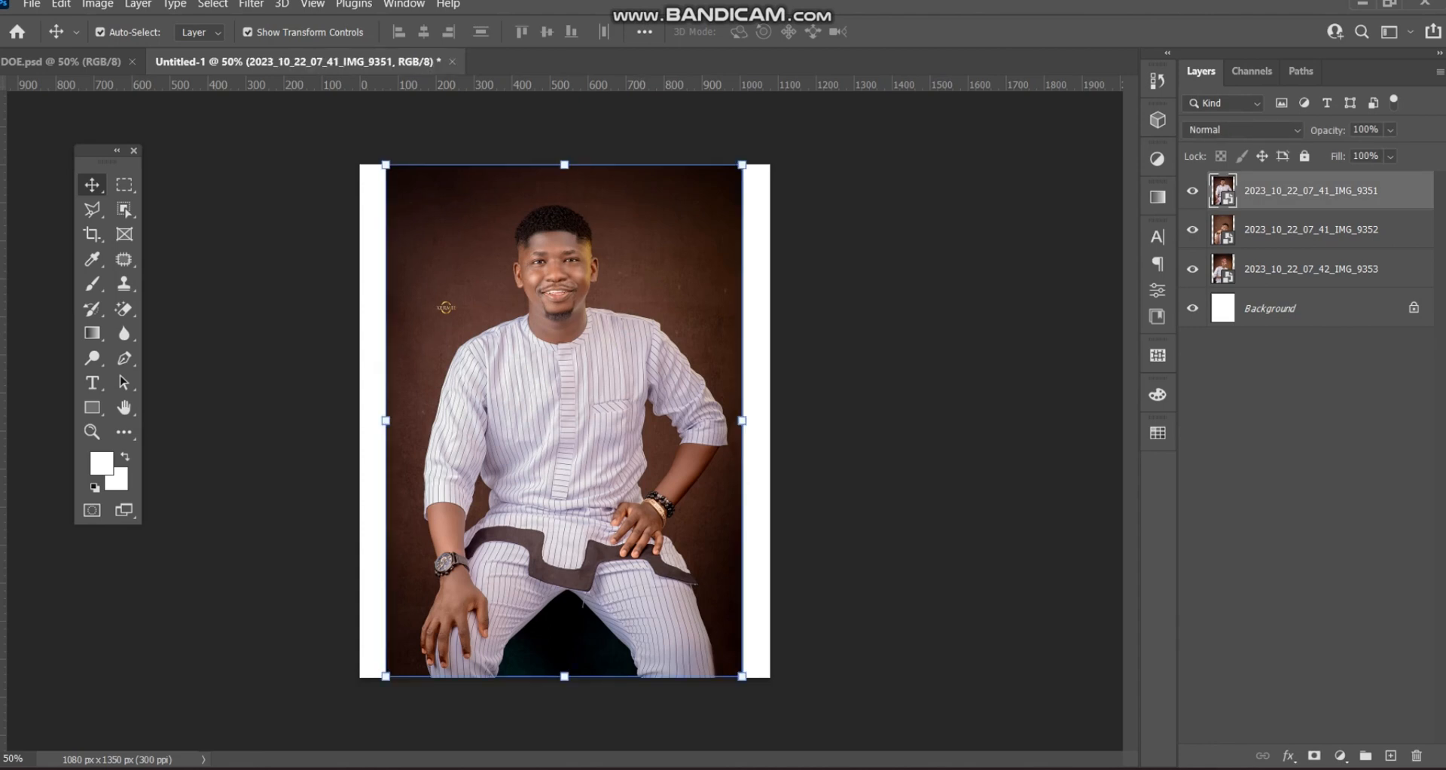
pyautogui.click(890, 362)
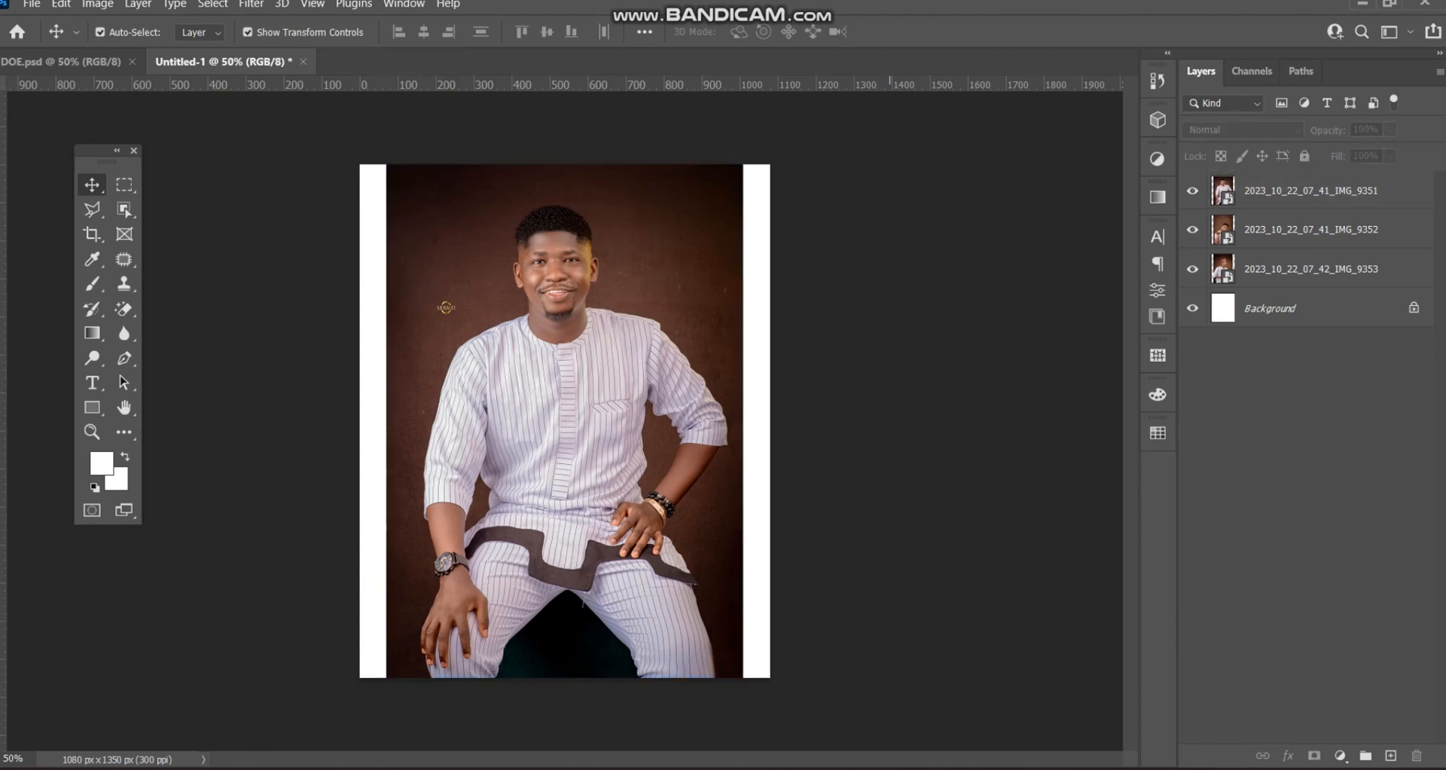
pyautogui.click(576, 369)
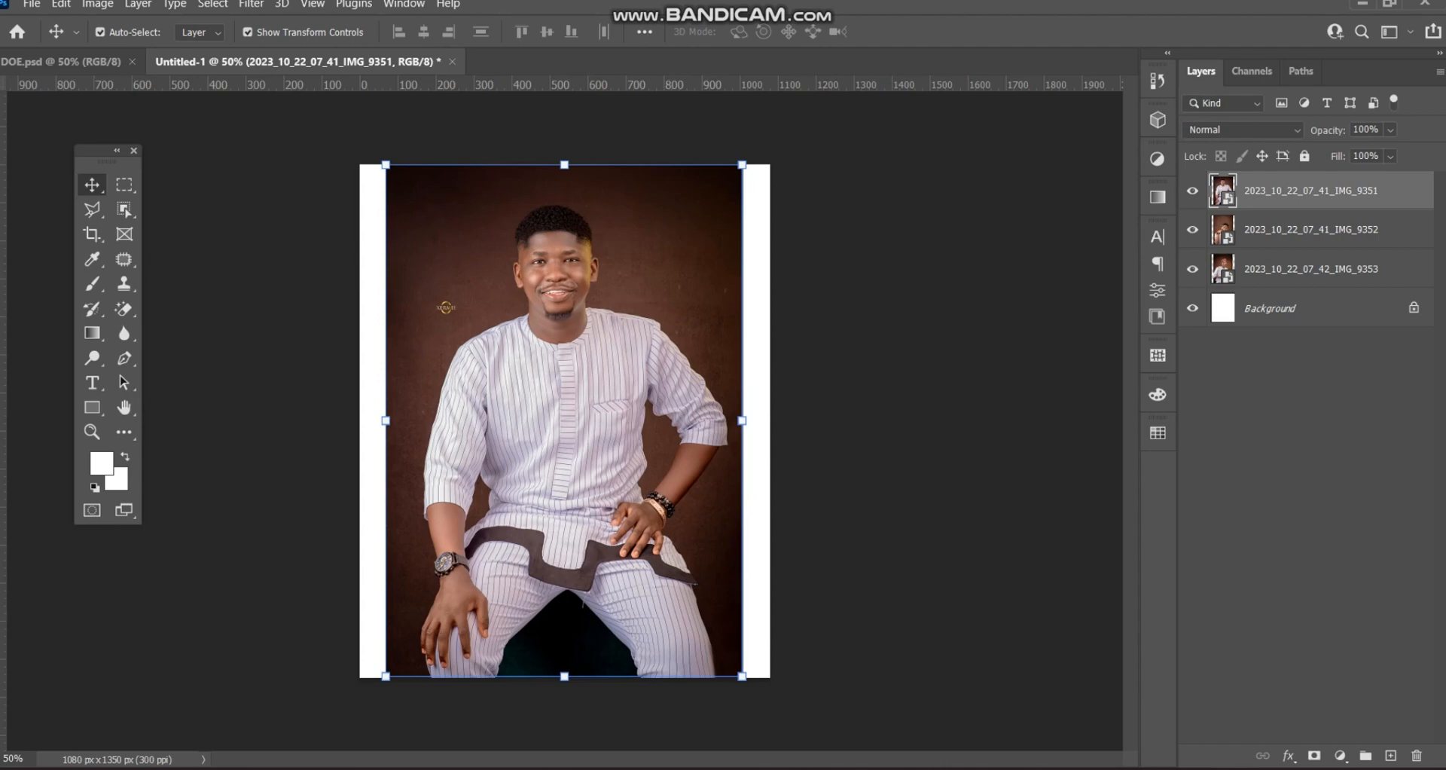
pyautogui.rightClick(1302, 190)
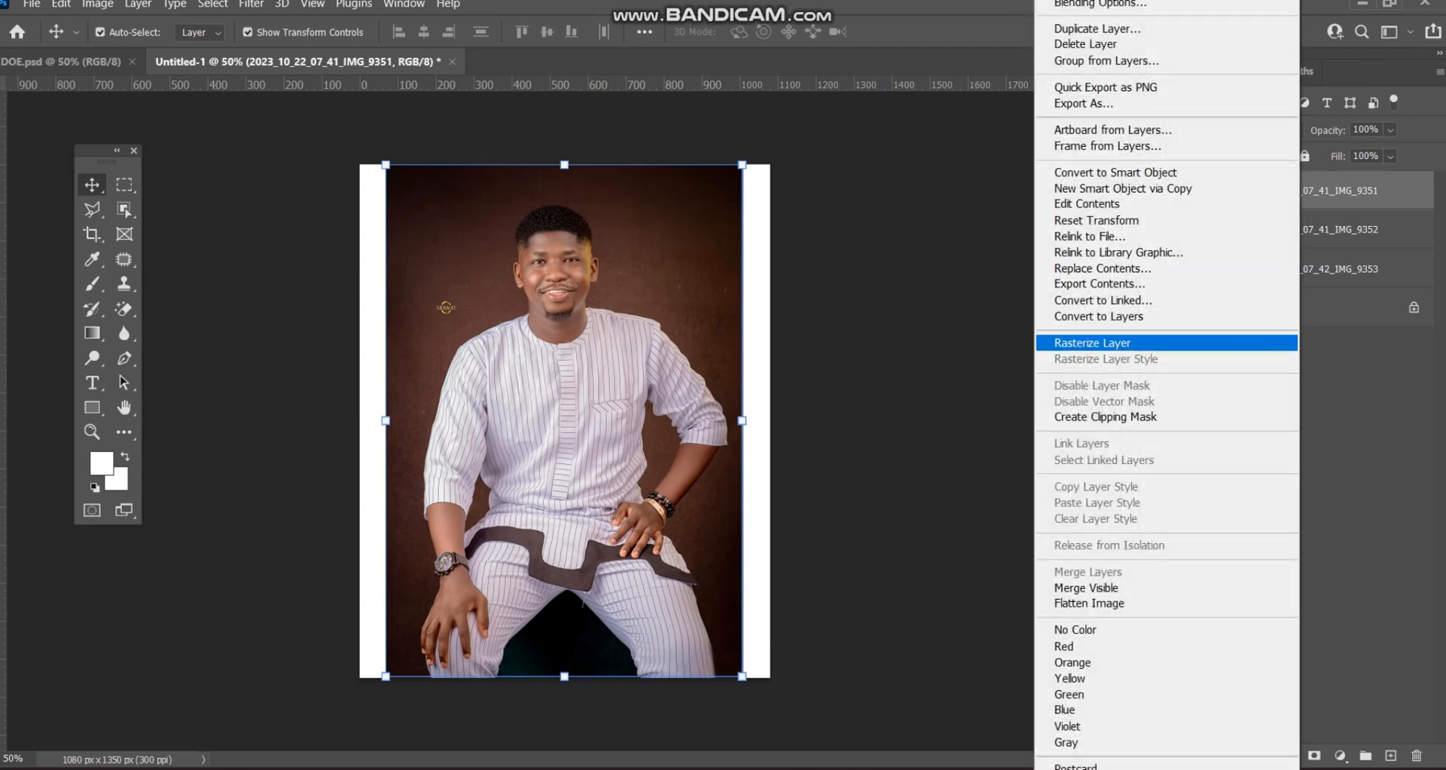
# - Rasterize the IMG_9351, IMG_9352 and IMG_9353 layers
pyautogui.click(1130, 344)
pyautogui.rightClick(1301, 229)
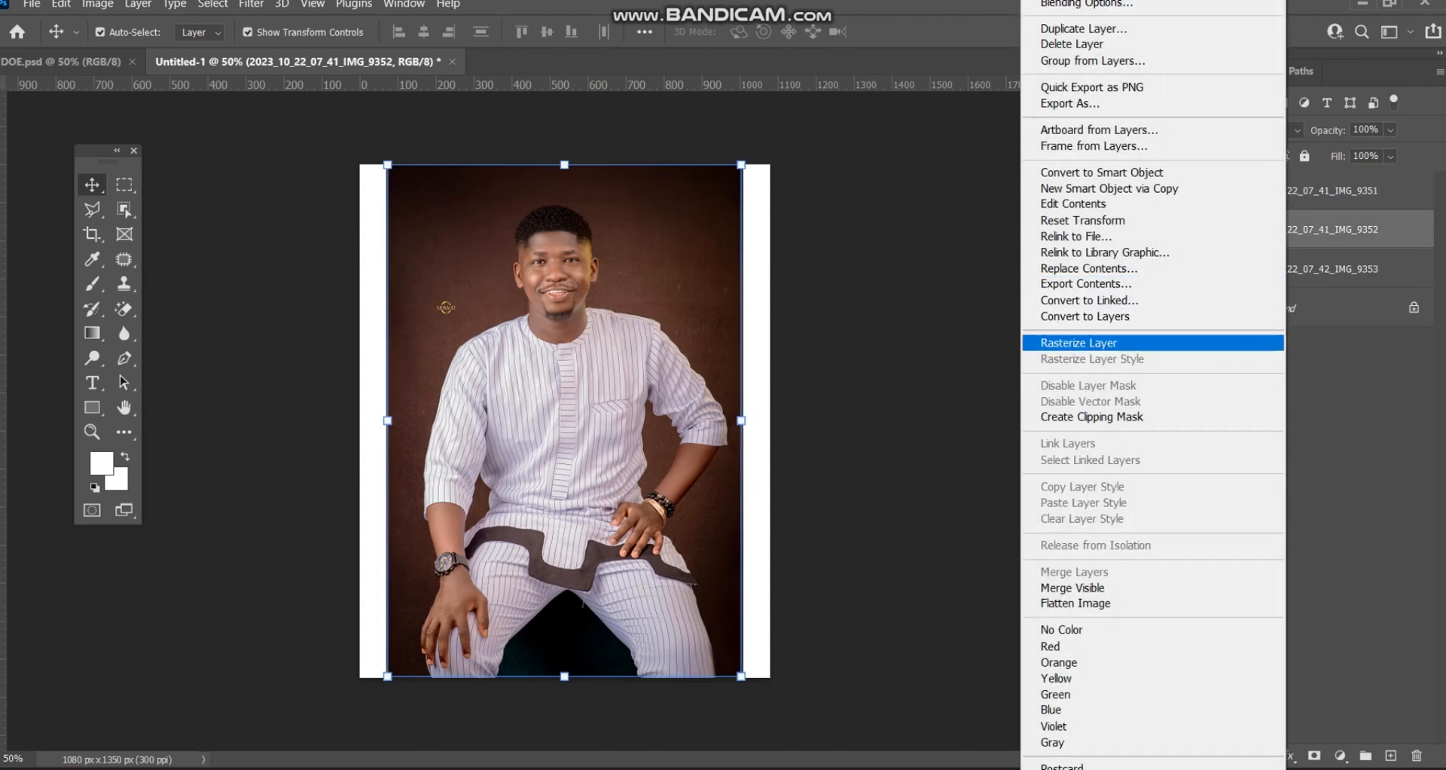
pyautogui.click(1084, 343)
pyautogui.rightClick(1301, 269)
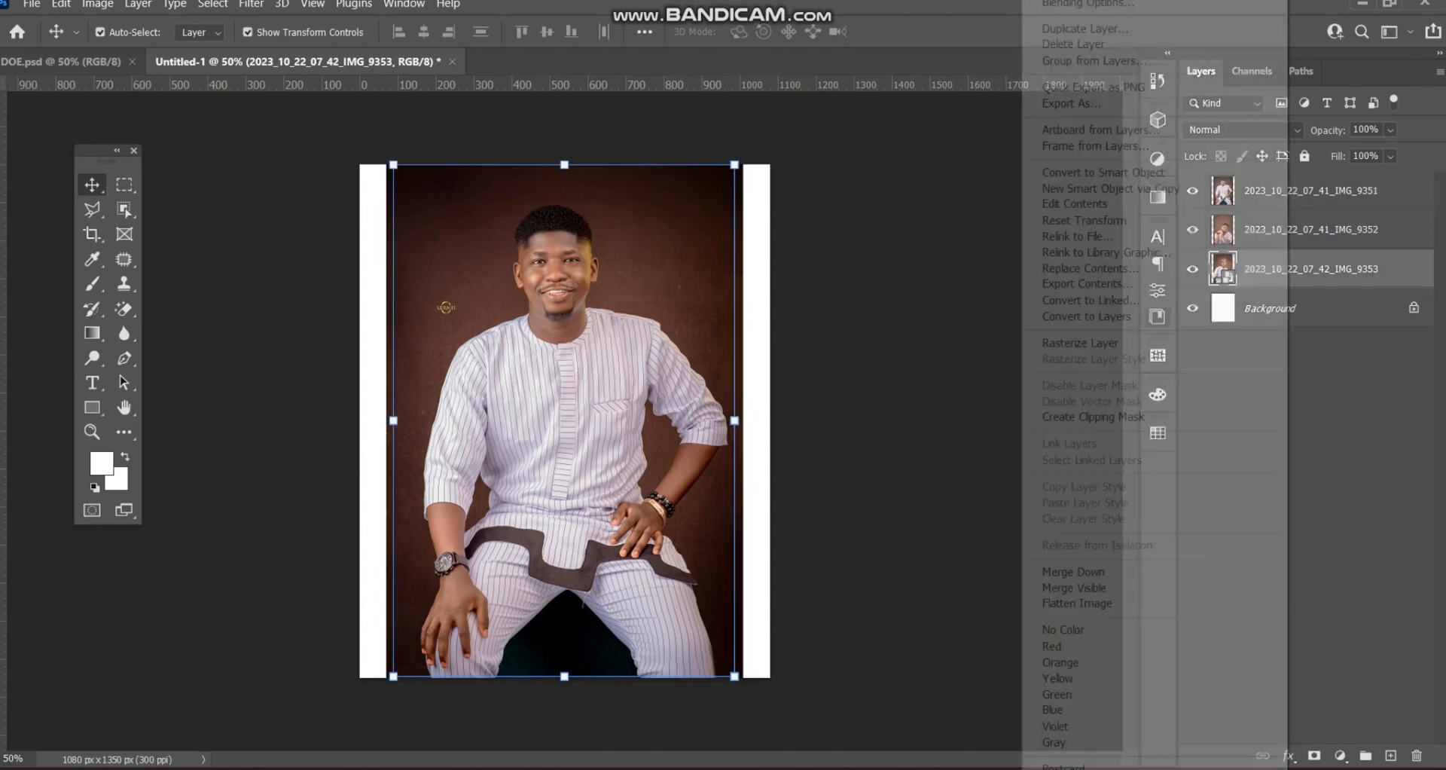
pyautogui.click(1084, 343)
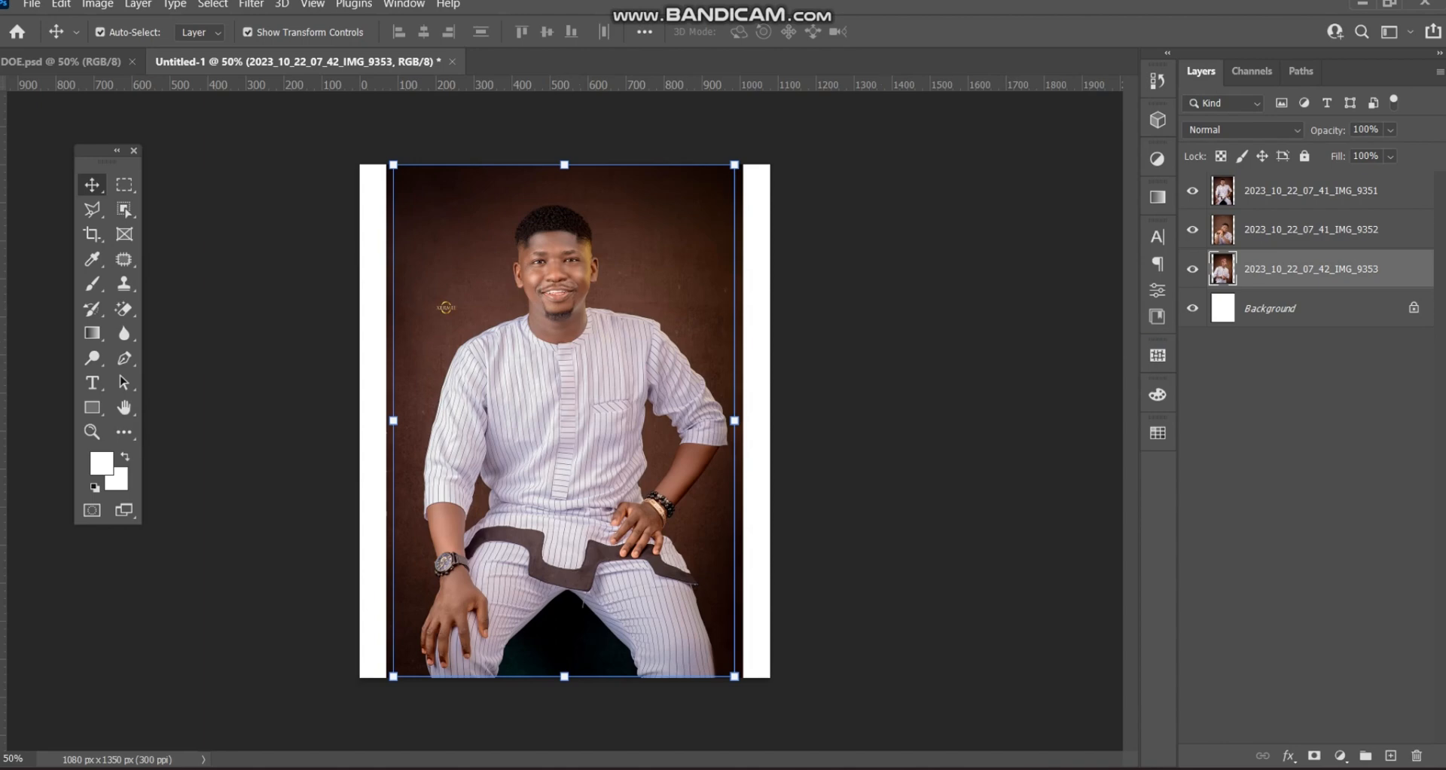
# - Hide IMG_9352 and IMG_9353, and show IMG_9351's layer properties
pyautogui.click(1192, 269)
pyautogui.click(1192, 229)
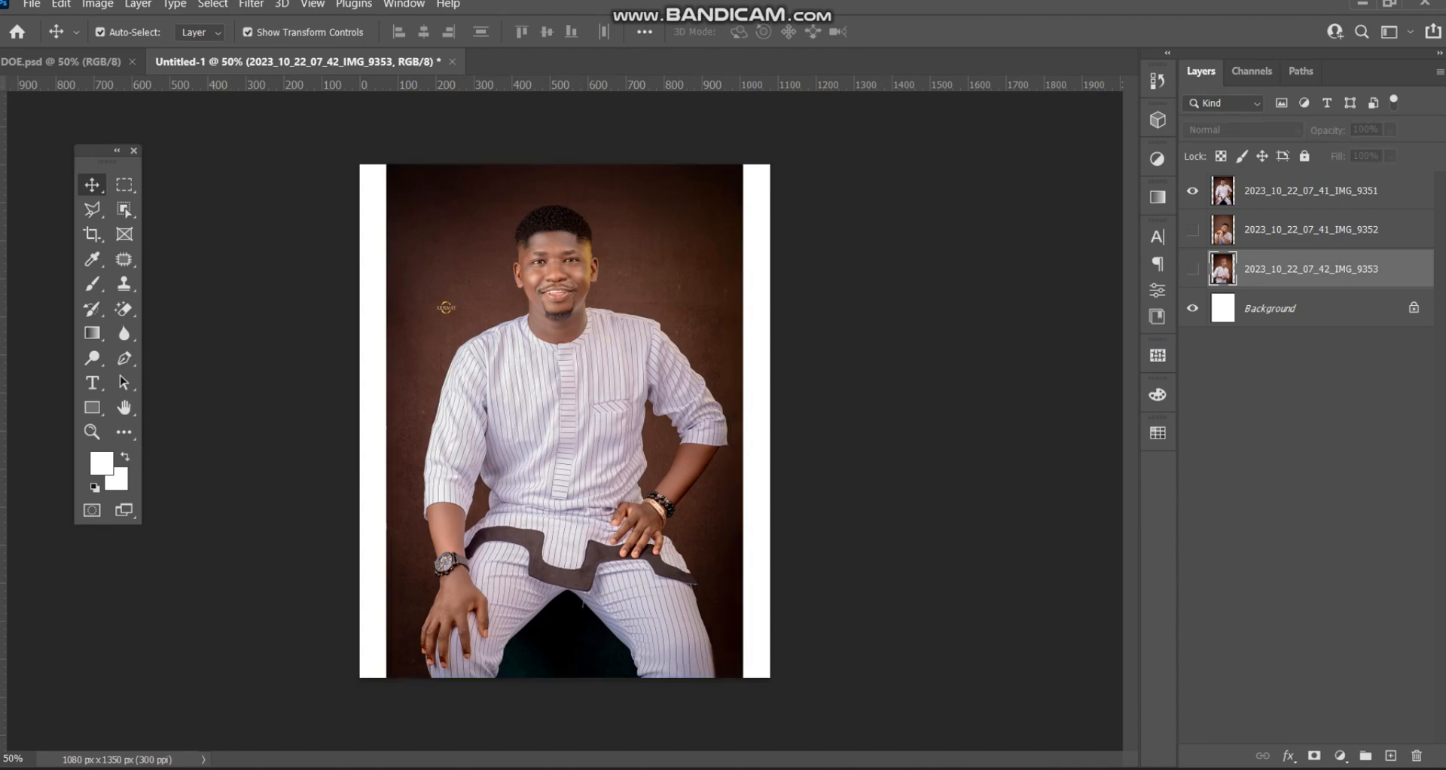
pyautogui.click(1280, 190)
pyautogui.click(1158, 290)
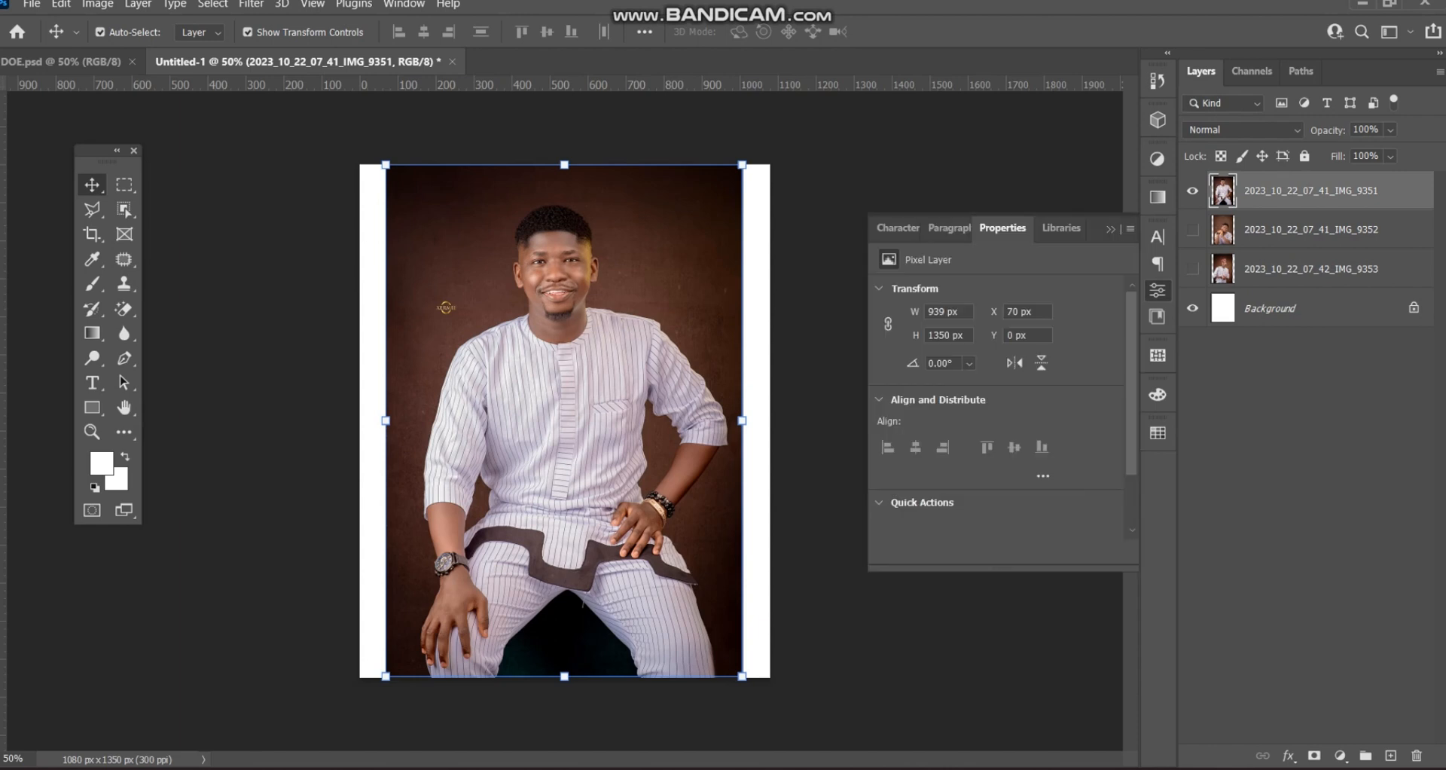
# - Remove the standing portrait's background and shift the cut-out to the right
pyautogui.scroll(-2, 1002, 404)
pyautogui.click(964, 461)
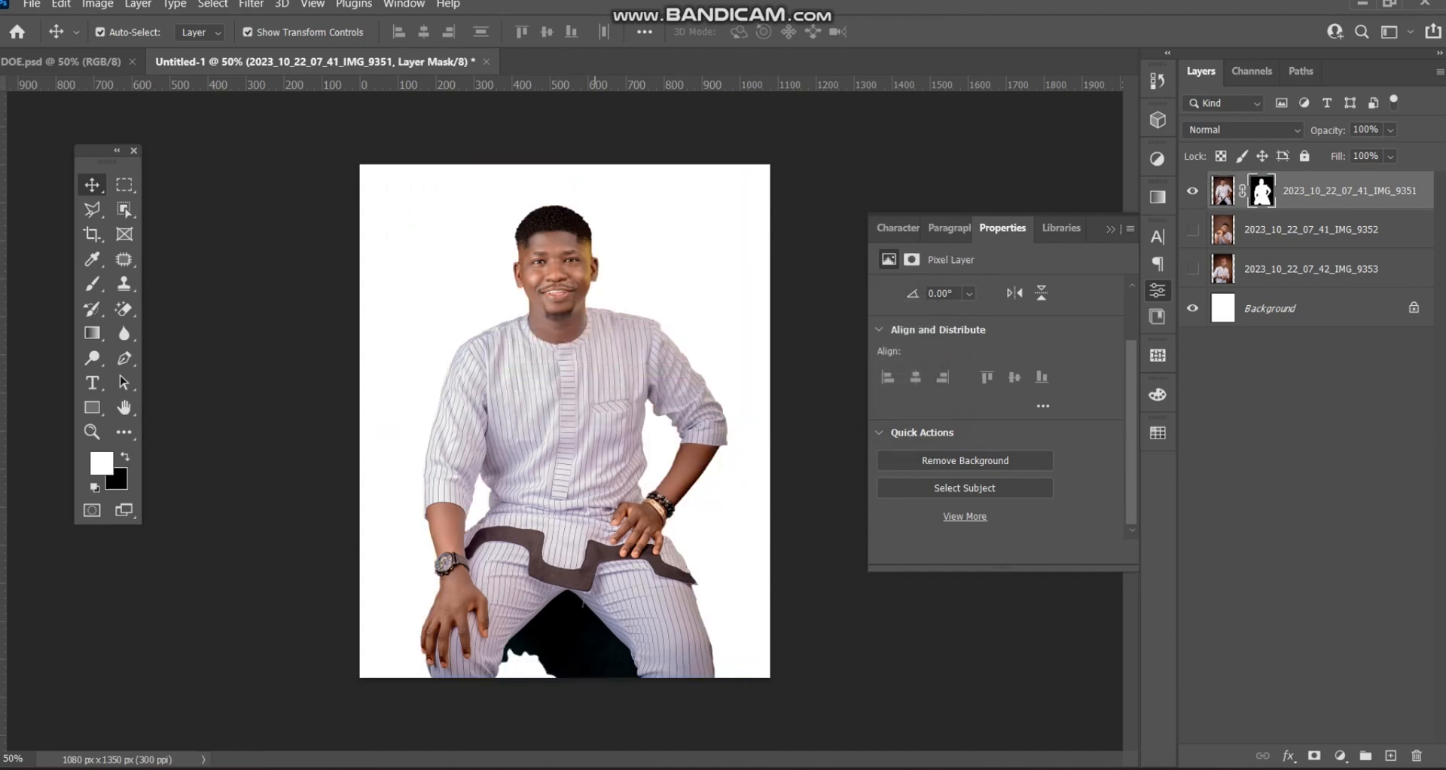
pyautogui.click(1223, 191)
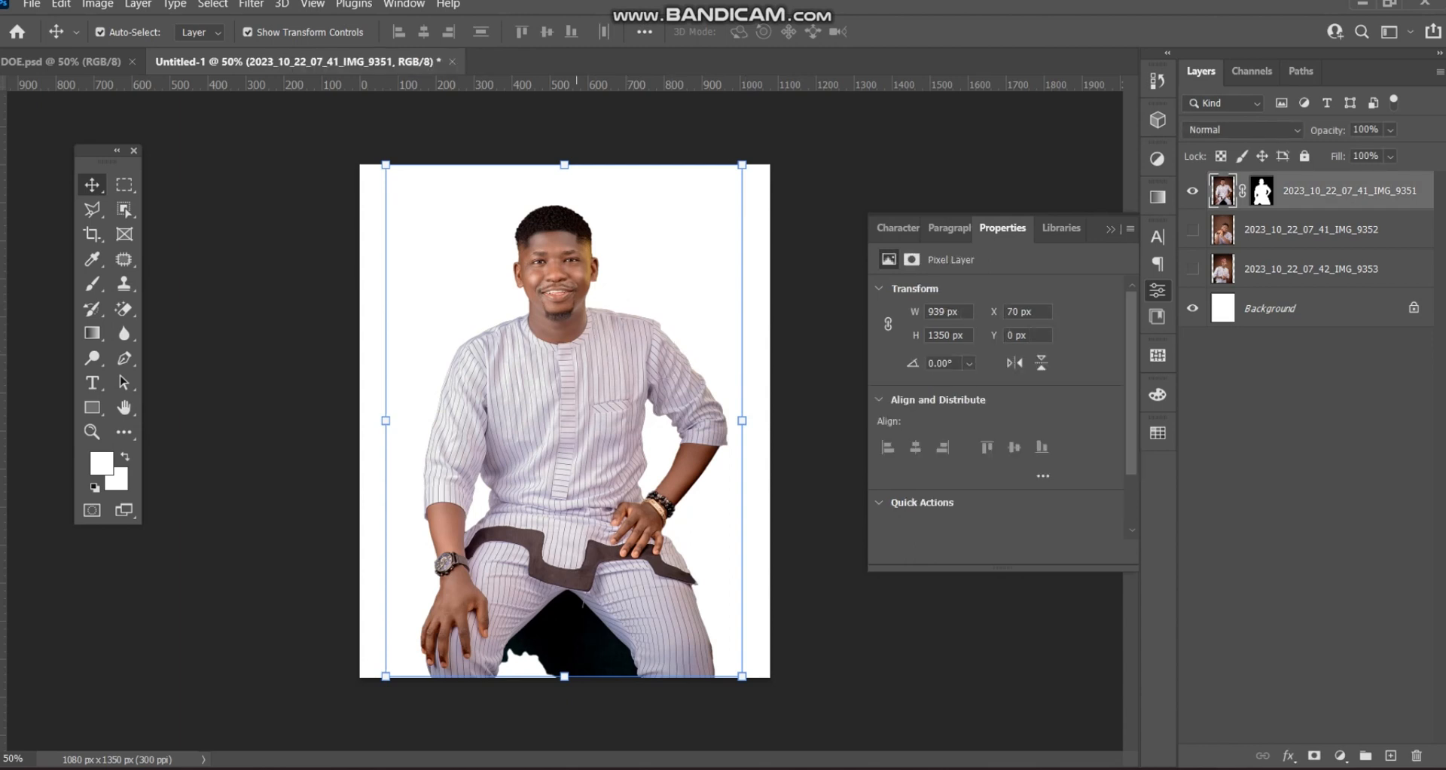
pyautogui.moveTo(626, 301); pyautogui.dragTo(742, 301)
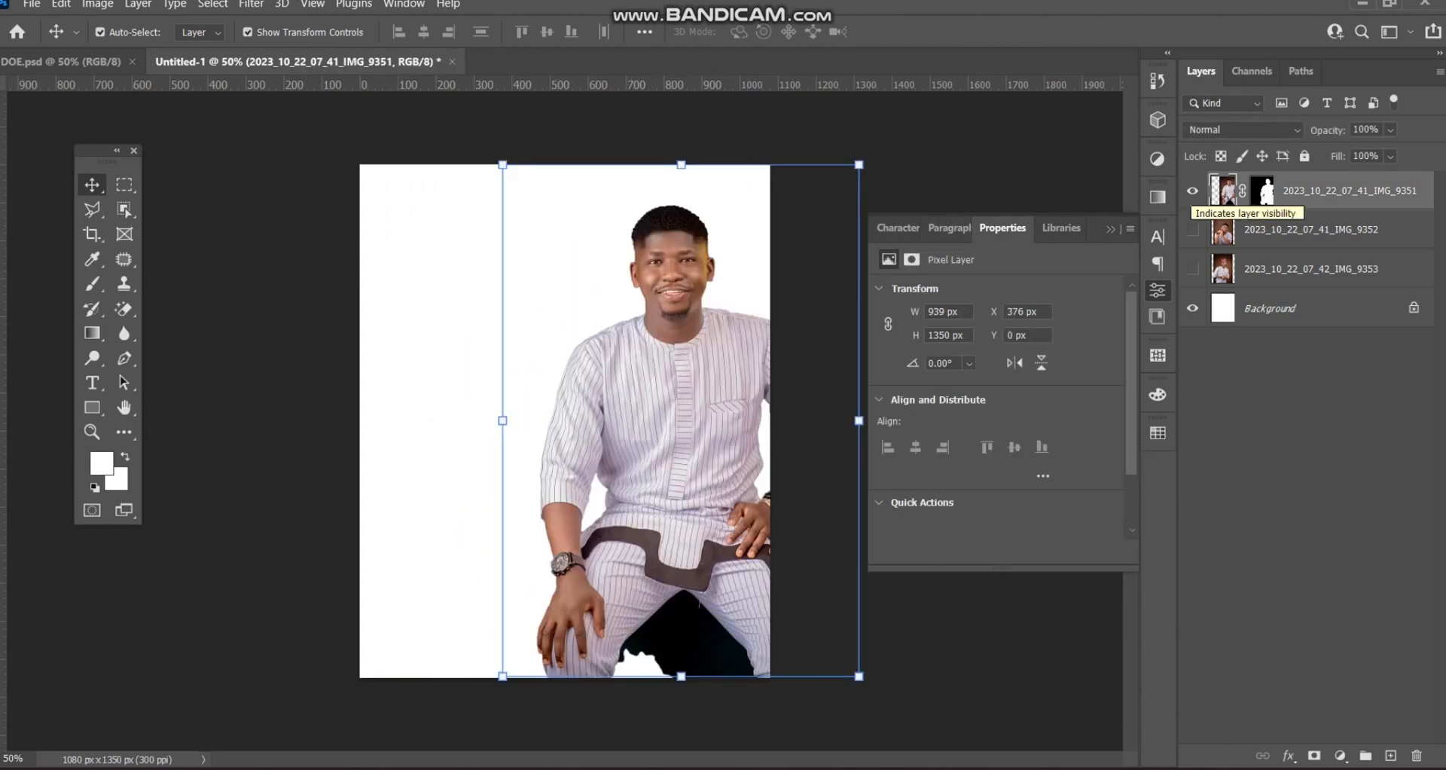
# - Hide IMG_9351, then show IMG_9352 and remove its background
pyautogui.click(1192, 191)
pyautogui.click(1192, 229)
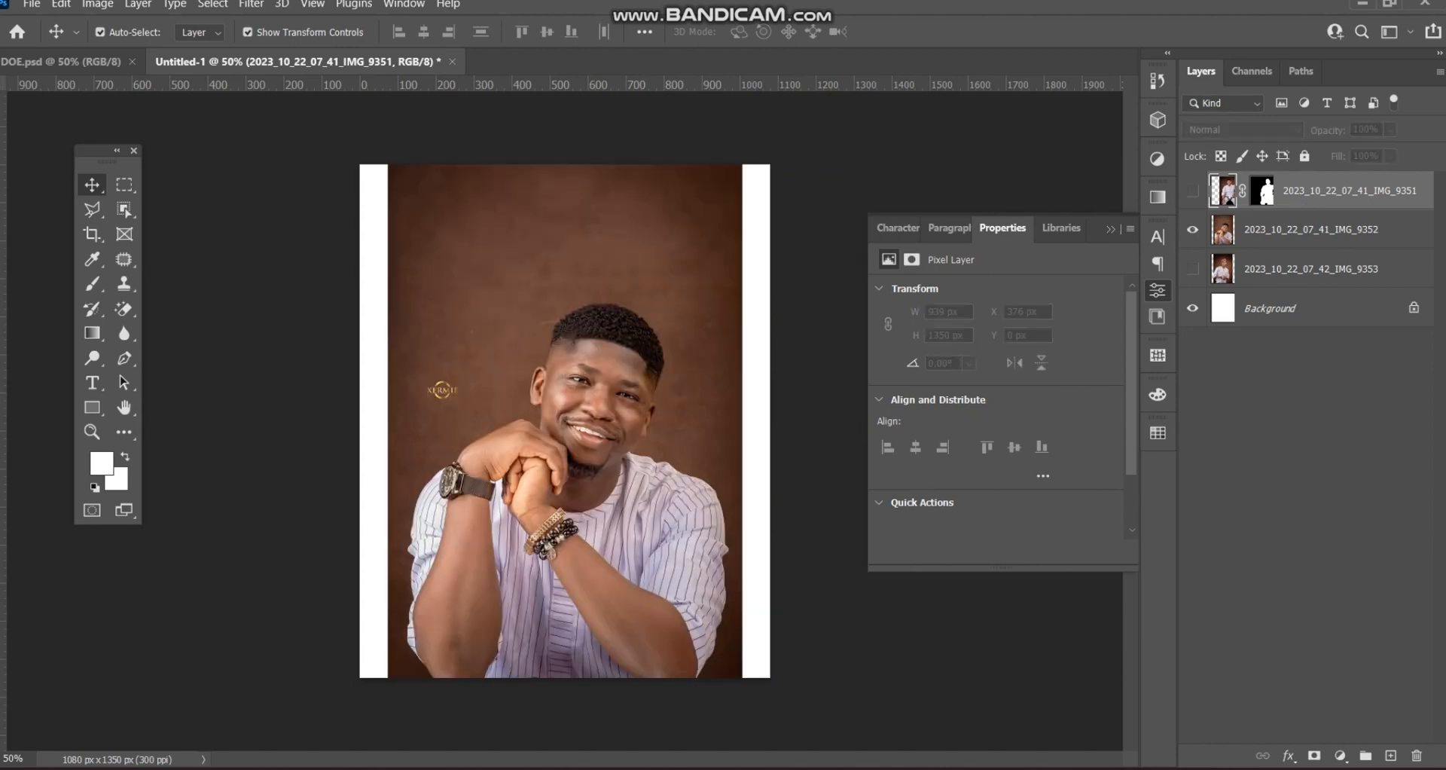
pyautogui.click(506, 362)
pyautogui.scroll(-2, 1002, 407)
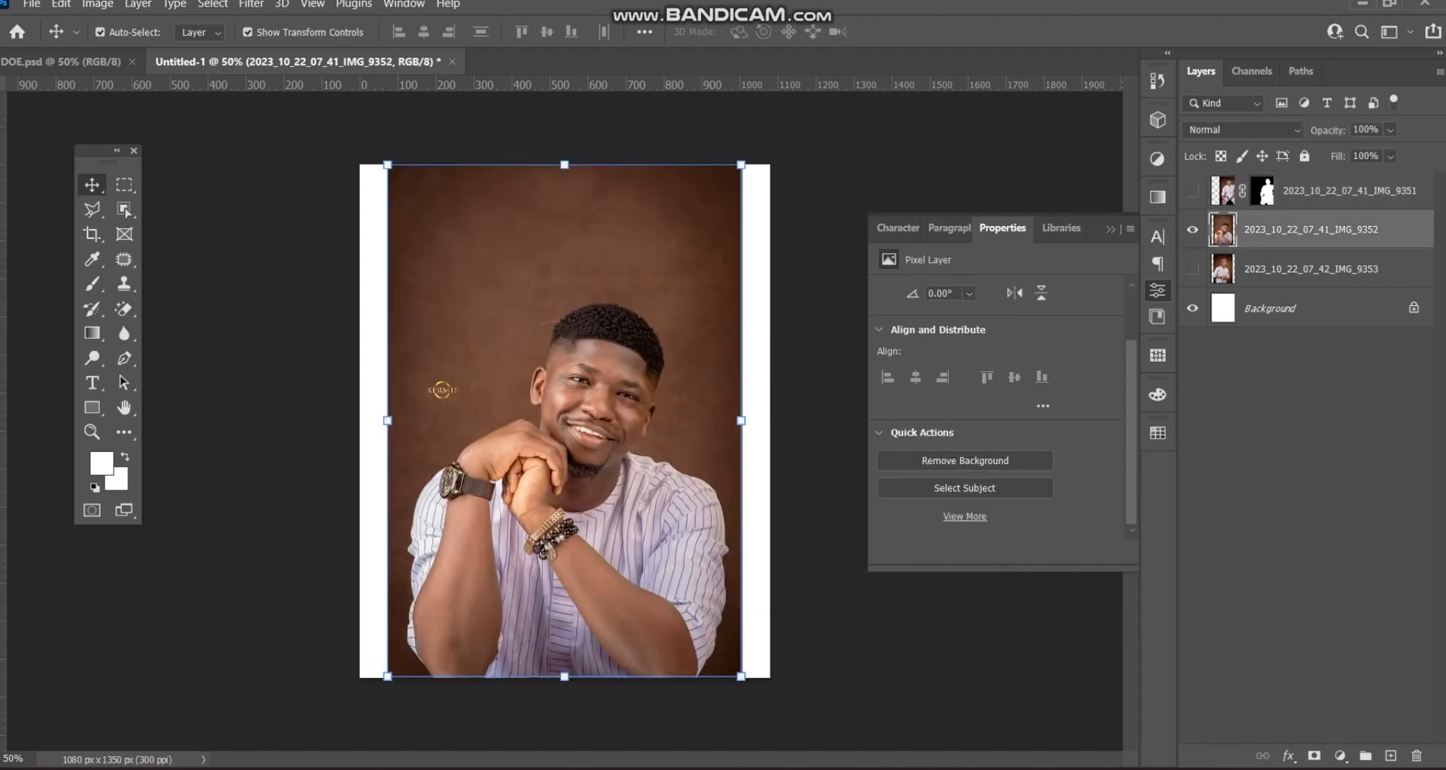
pyautogui.click(964, 460)
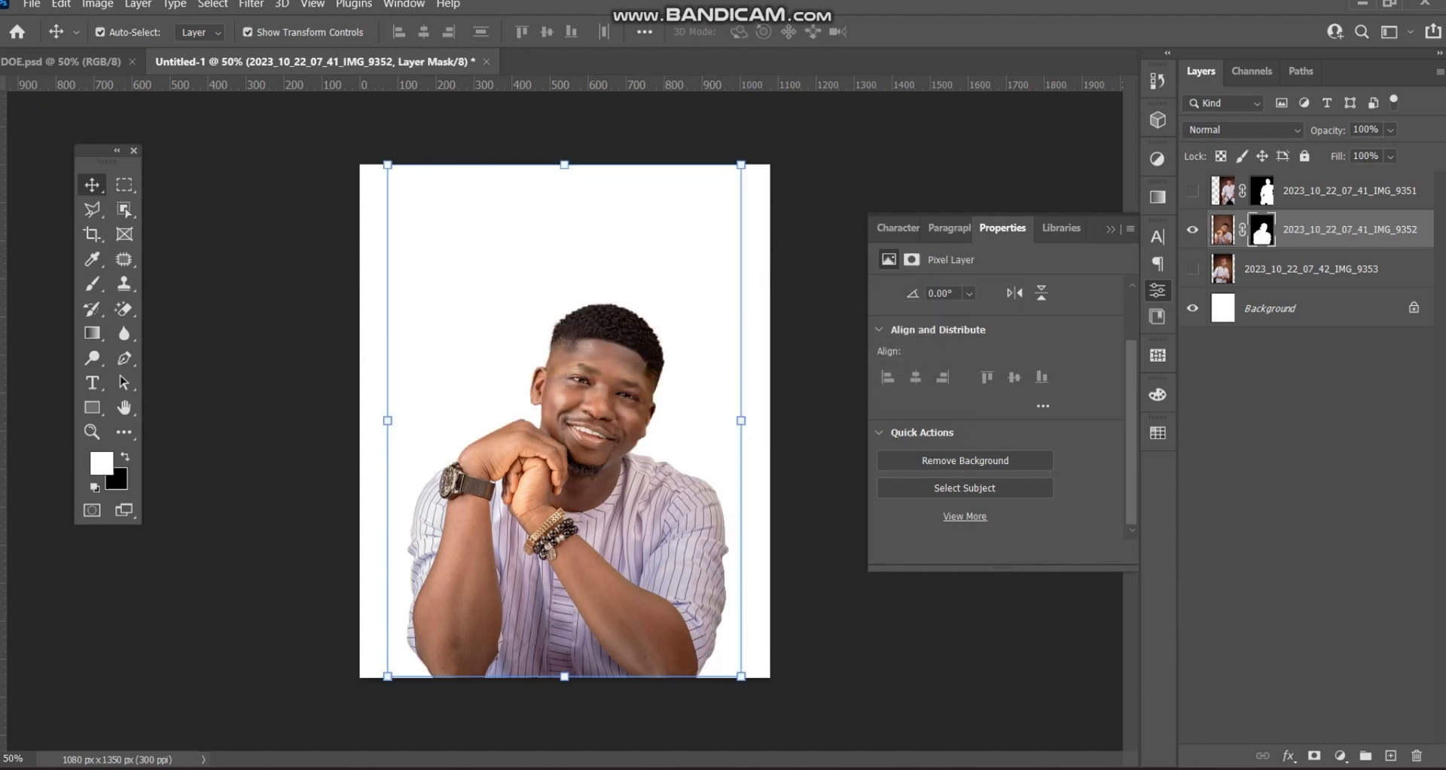
# - Hide IMG_9352, cut the background out of IMG_9353, then hide IMG_9353 too
pyautogui.click(1192, 230)
pyautogui.click(1192, 269)
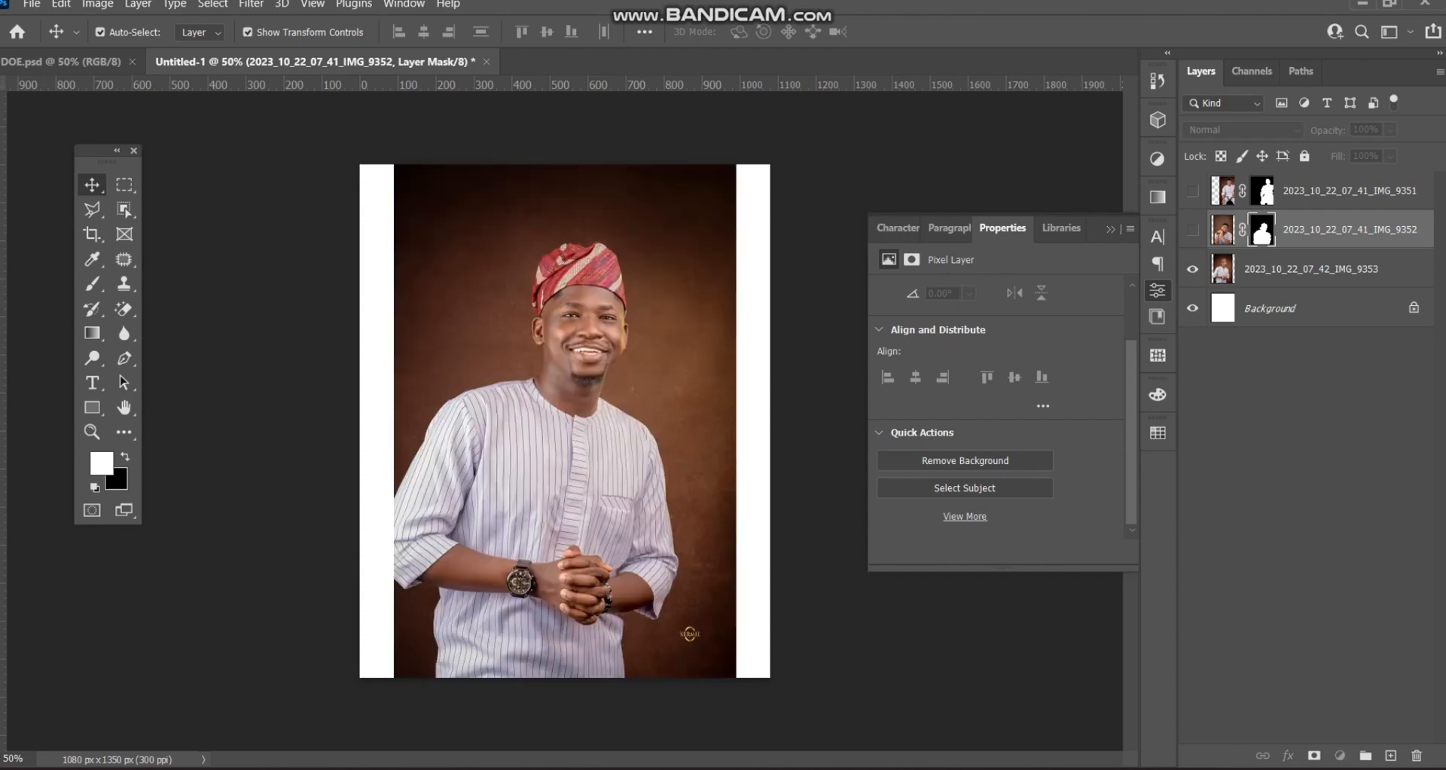
pyautogui.click(1326, 269)
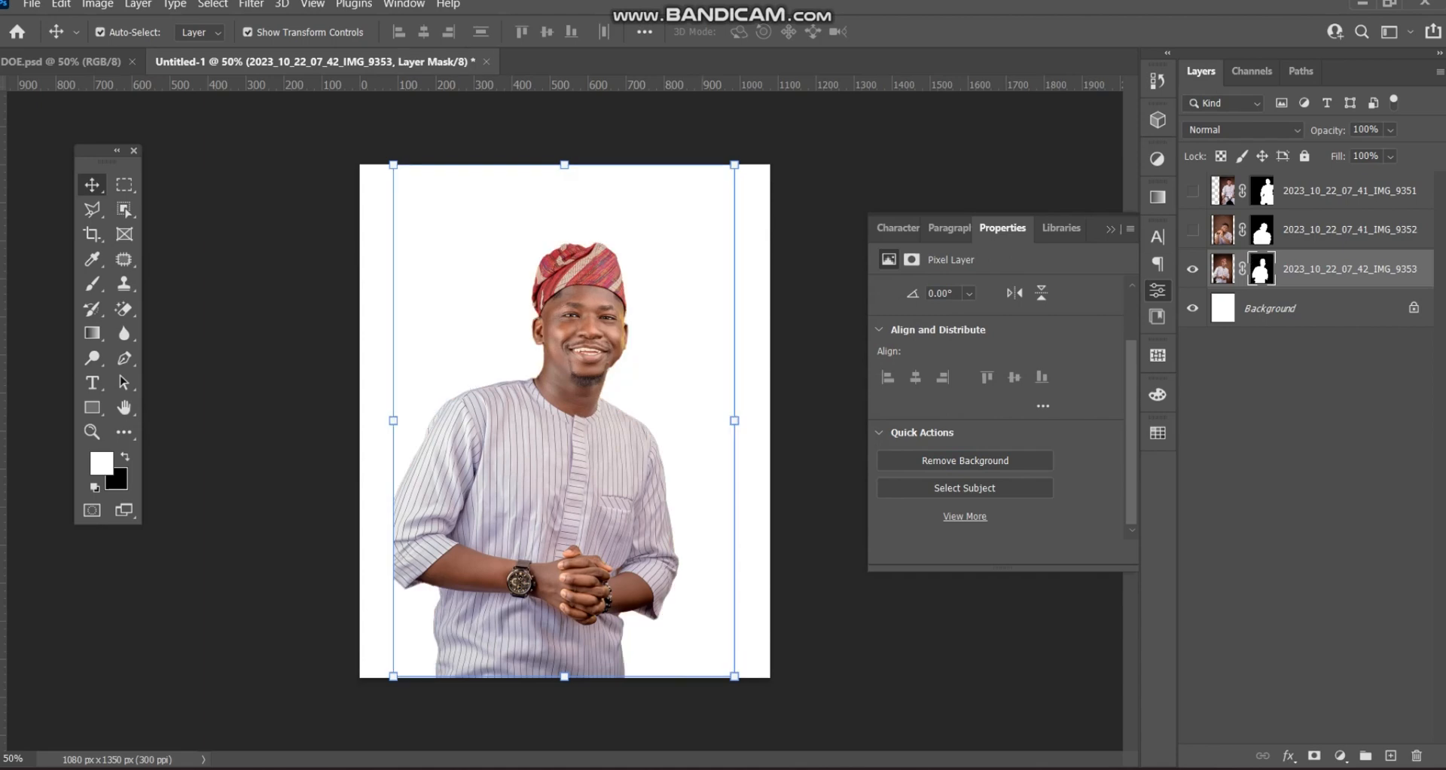
pyautogui.click(1192, 269)
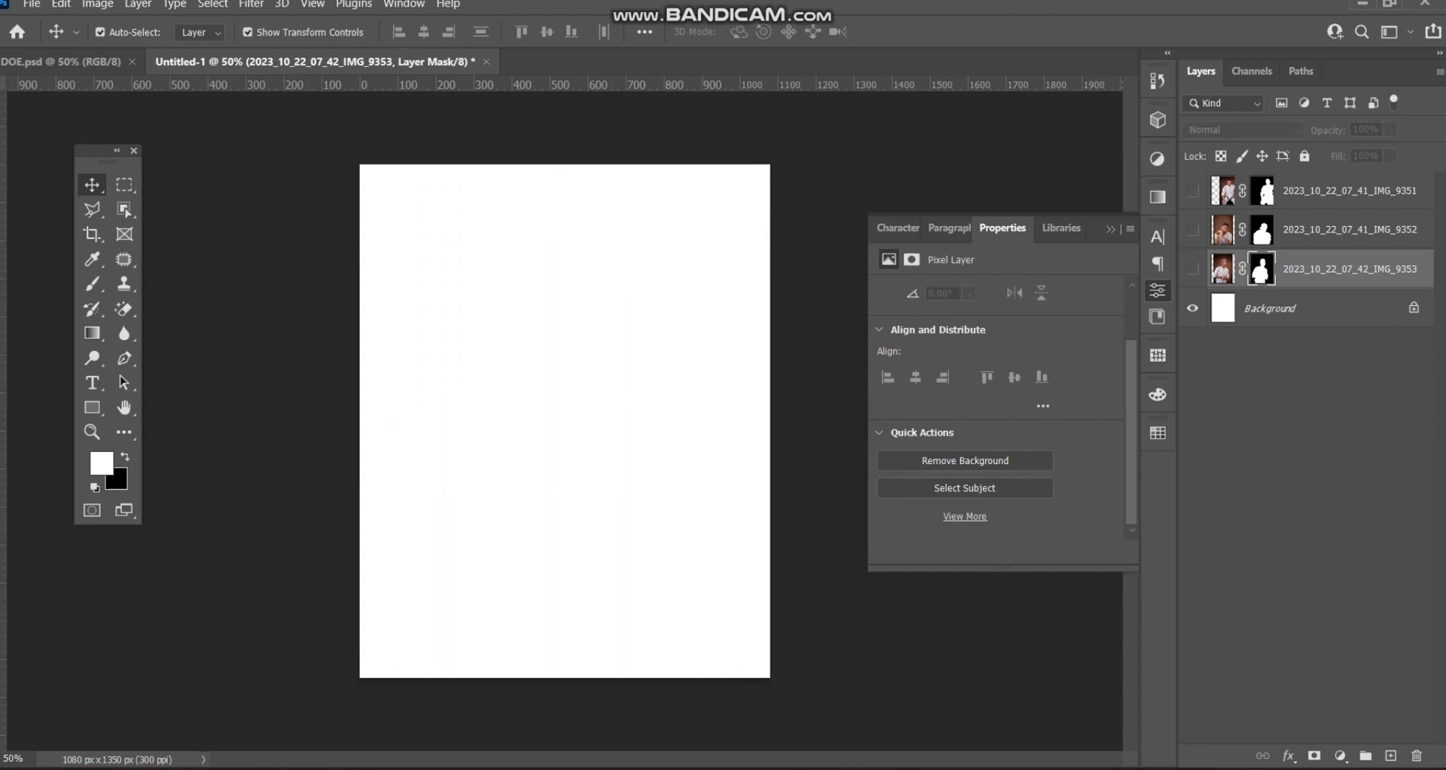
# - Turn IMG_9351, IMG_9352 and IMG_9353 back on and select the right-hand man's layer
pyautogui.click(1192, 191)
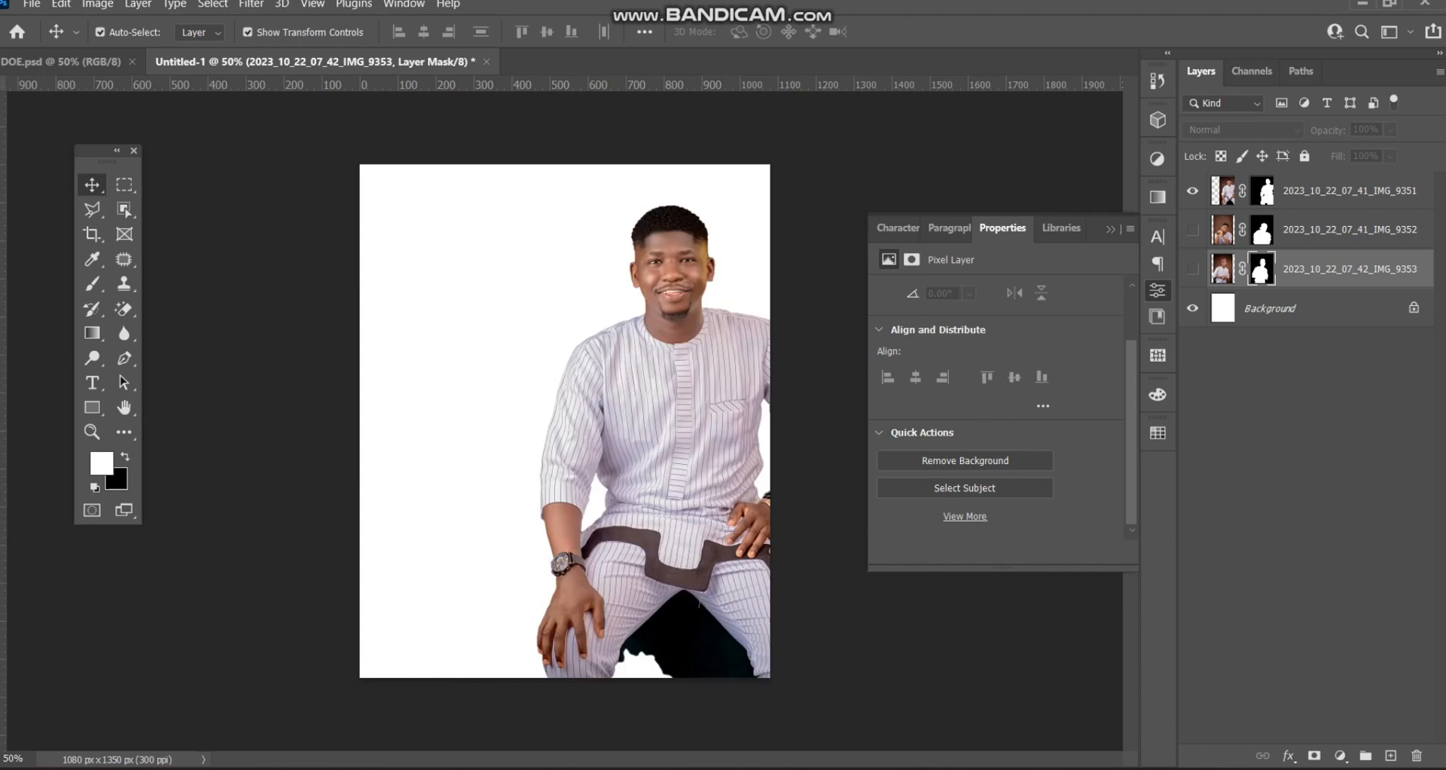
pyautogui.click(1192, 230)
pyautogui.click(1192, 269)
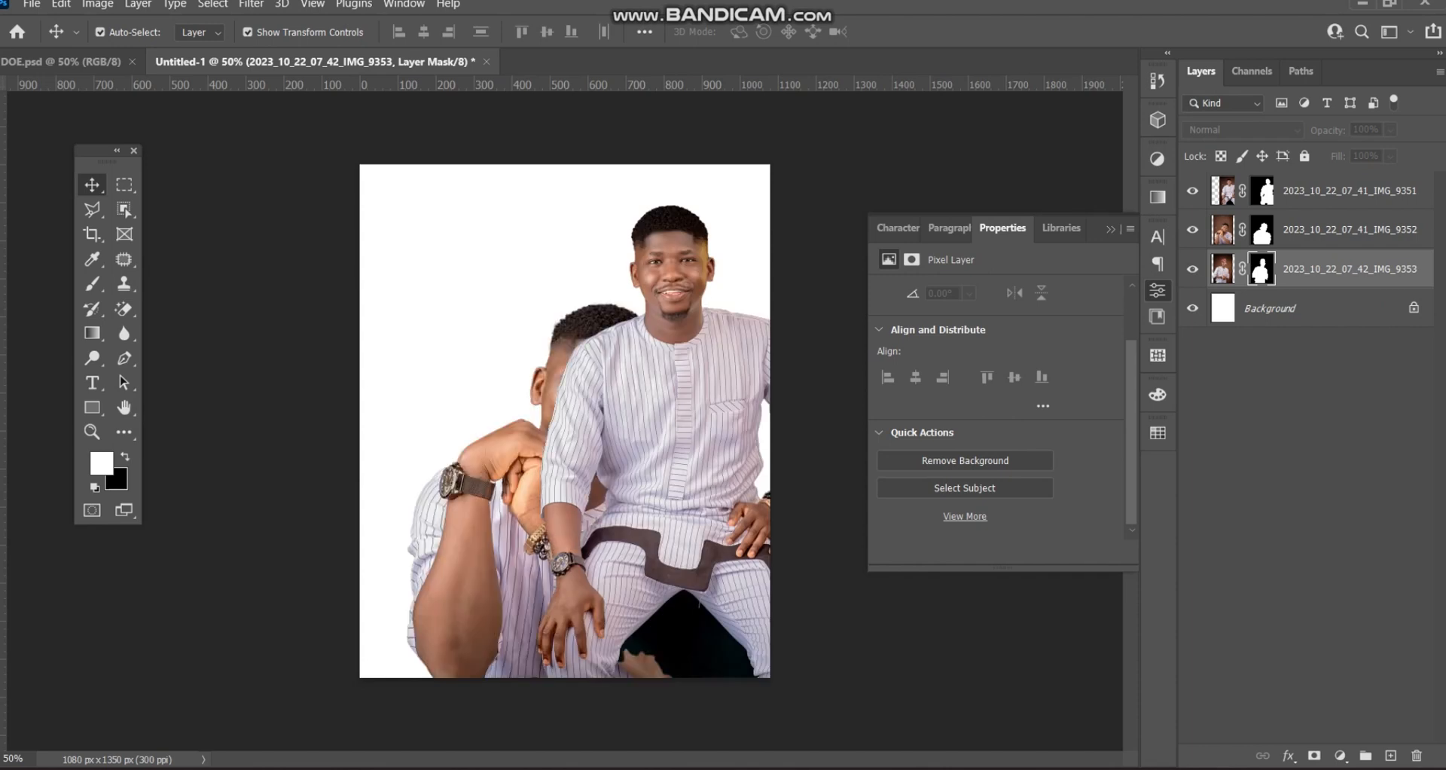
pyautogui.click(820, 301)
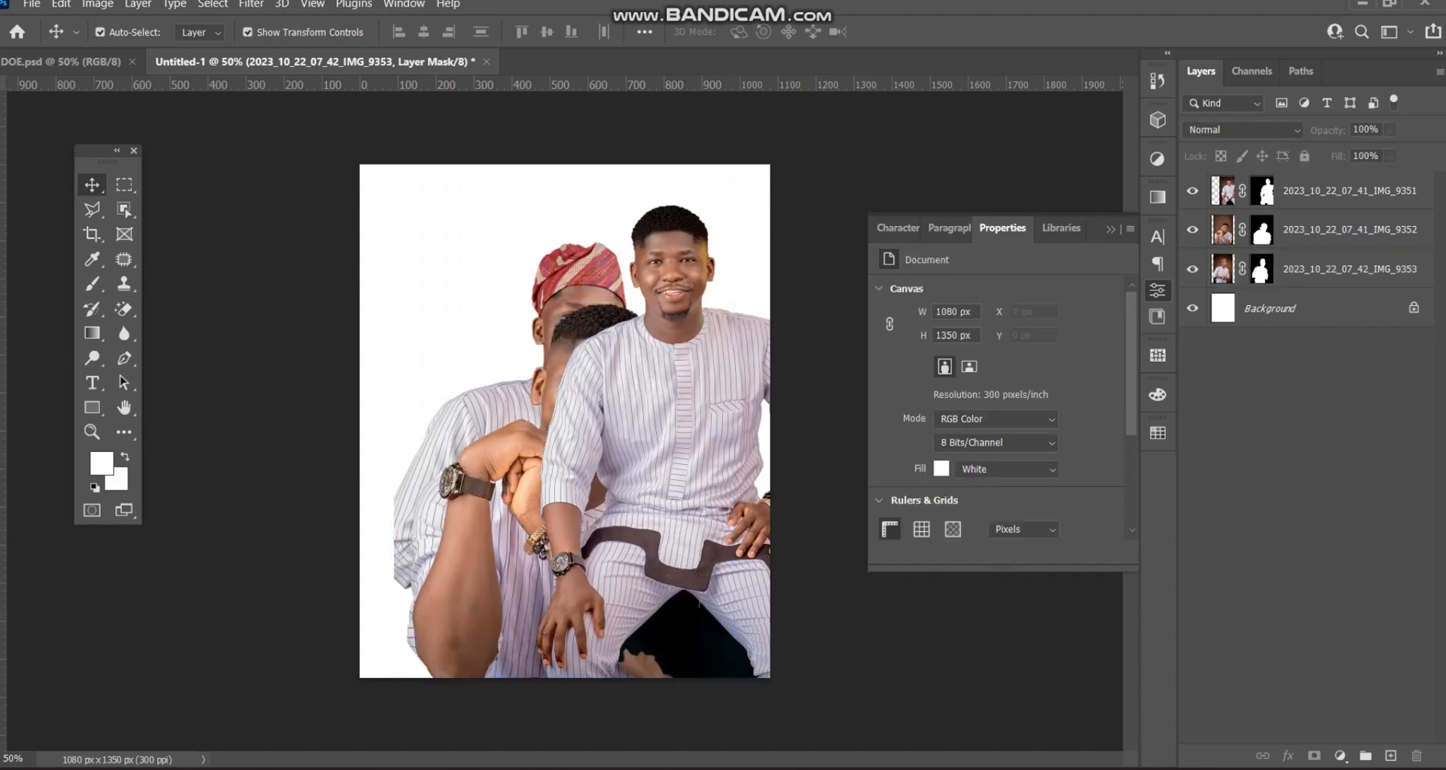
pyautogui.click(674, 376)
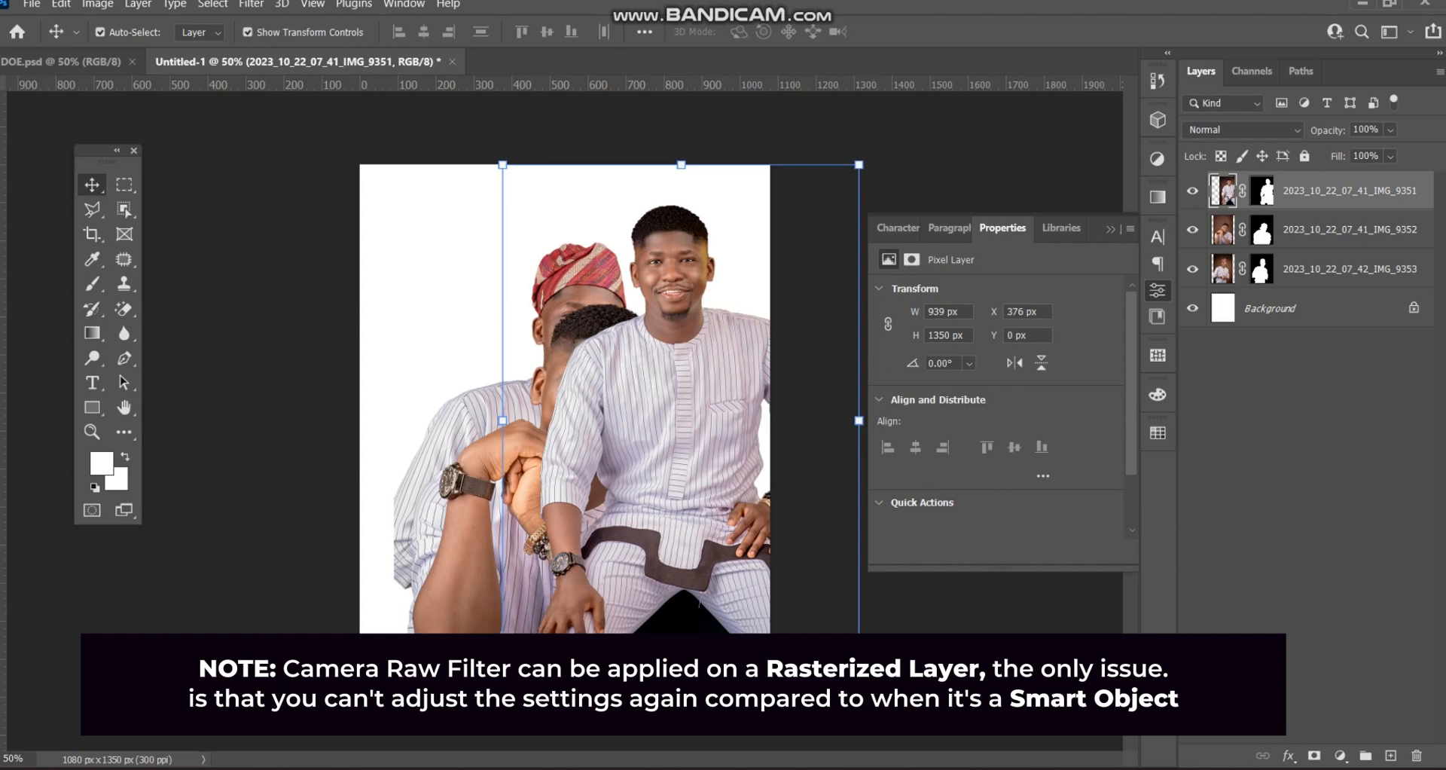
pyautogui.rightClick(1327, 191)
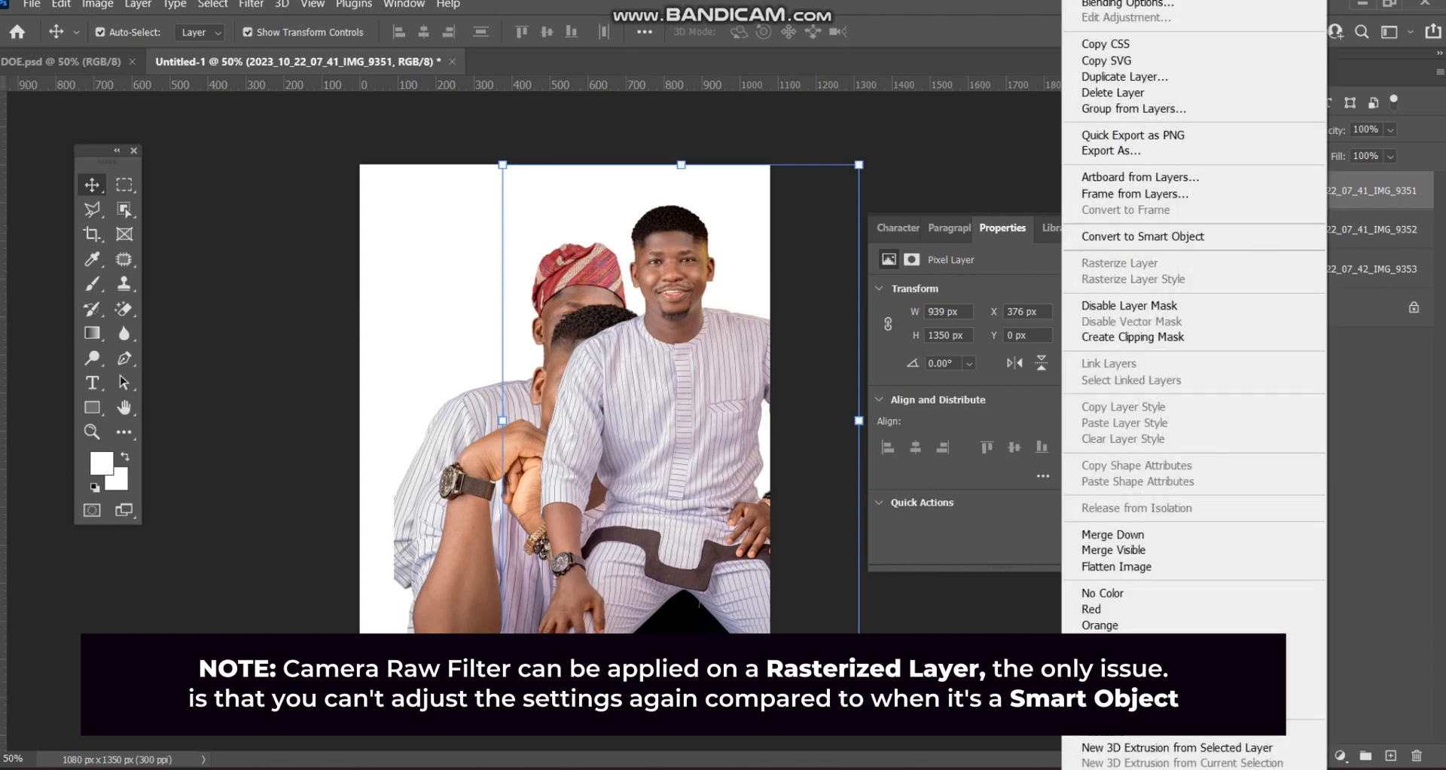
# - Convert IMG_9351, IMG_9352 and IMG_9353 to smart objects
pyautogui.click(1142, 236)
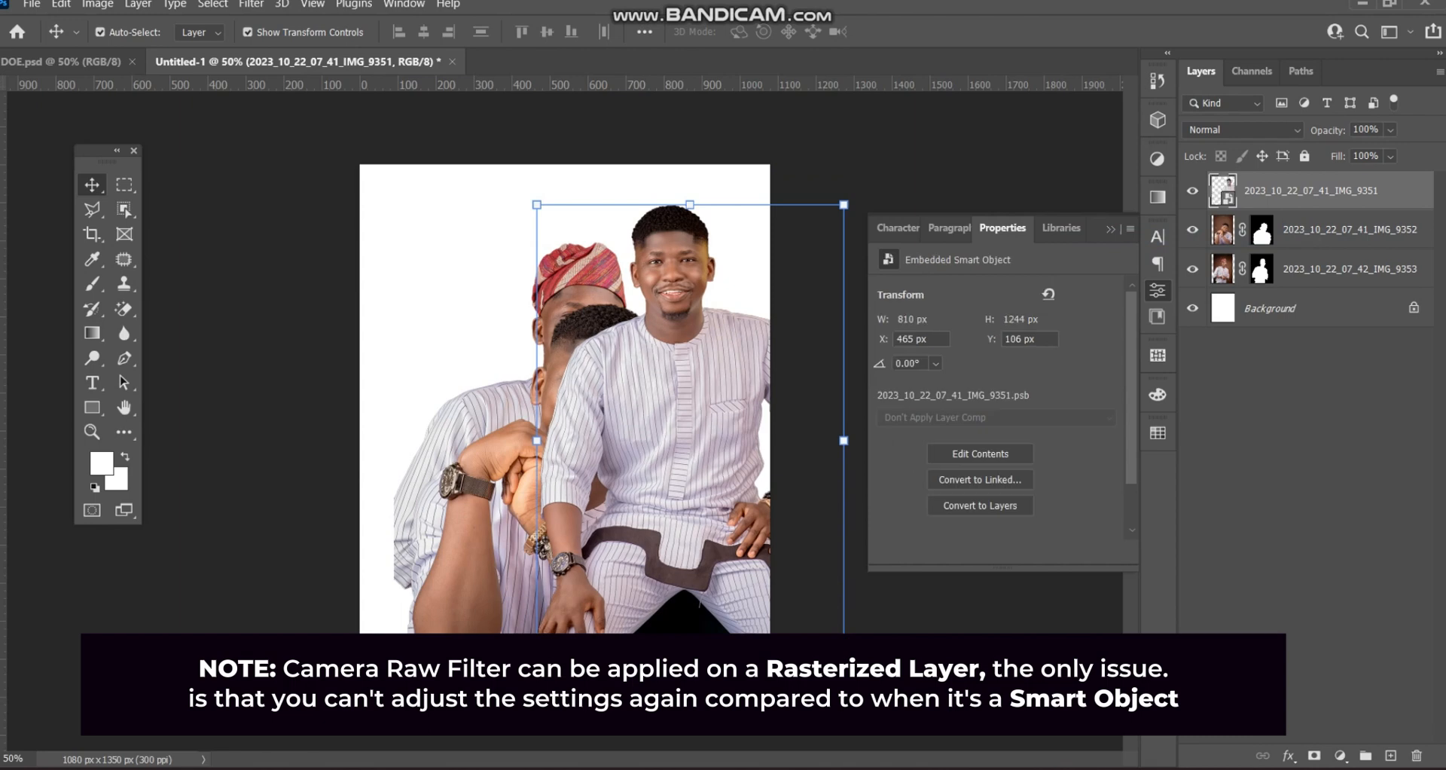
pyautogui.rightClick(1325, 229)
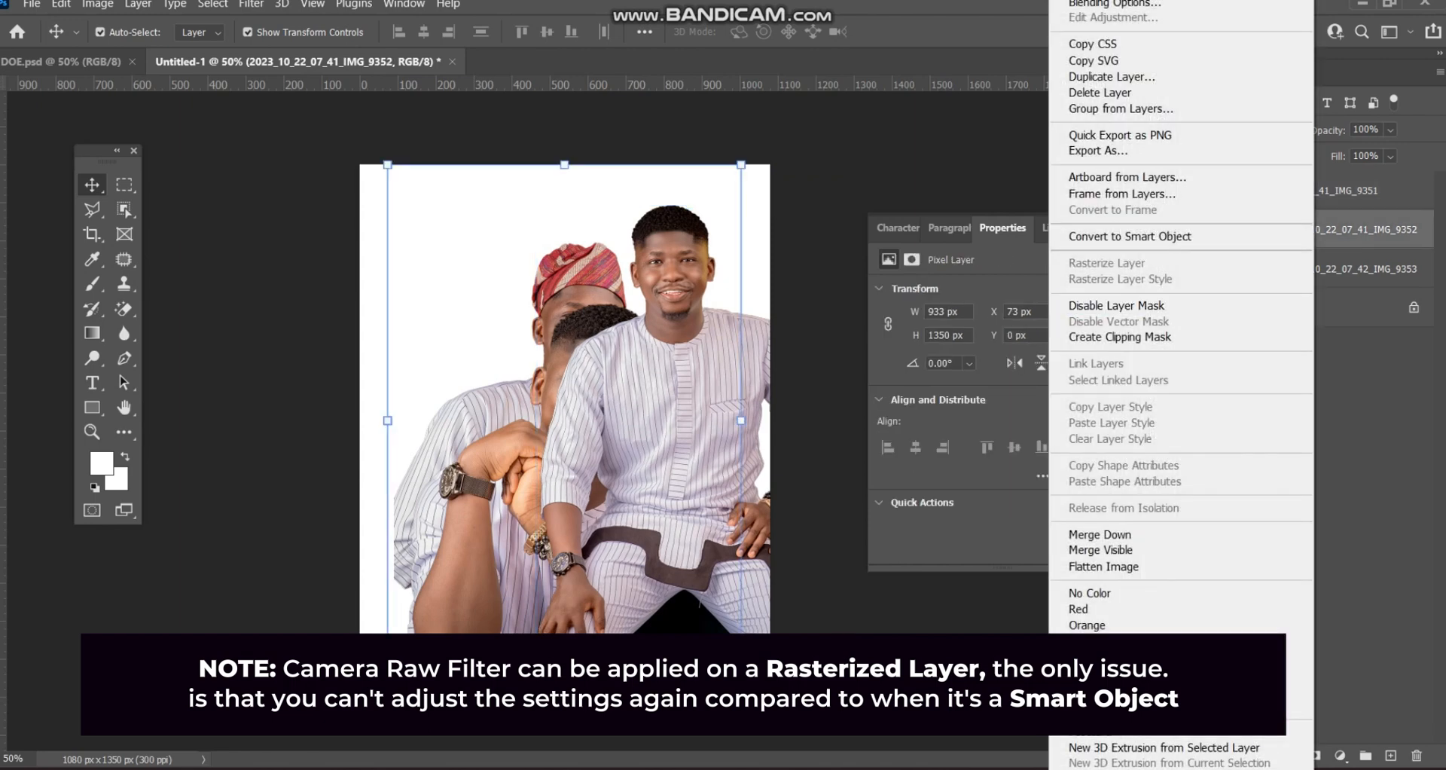
pyautogui.click(1129, 236)
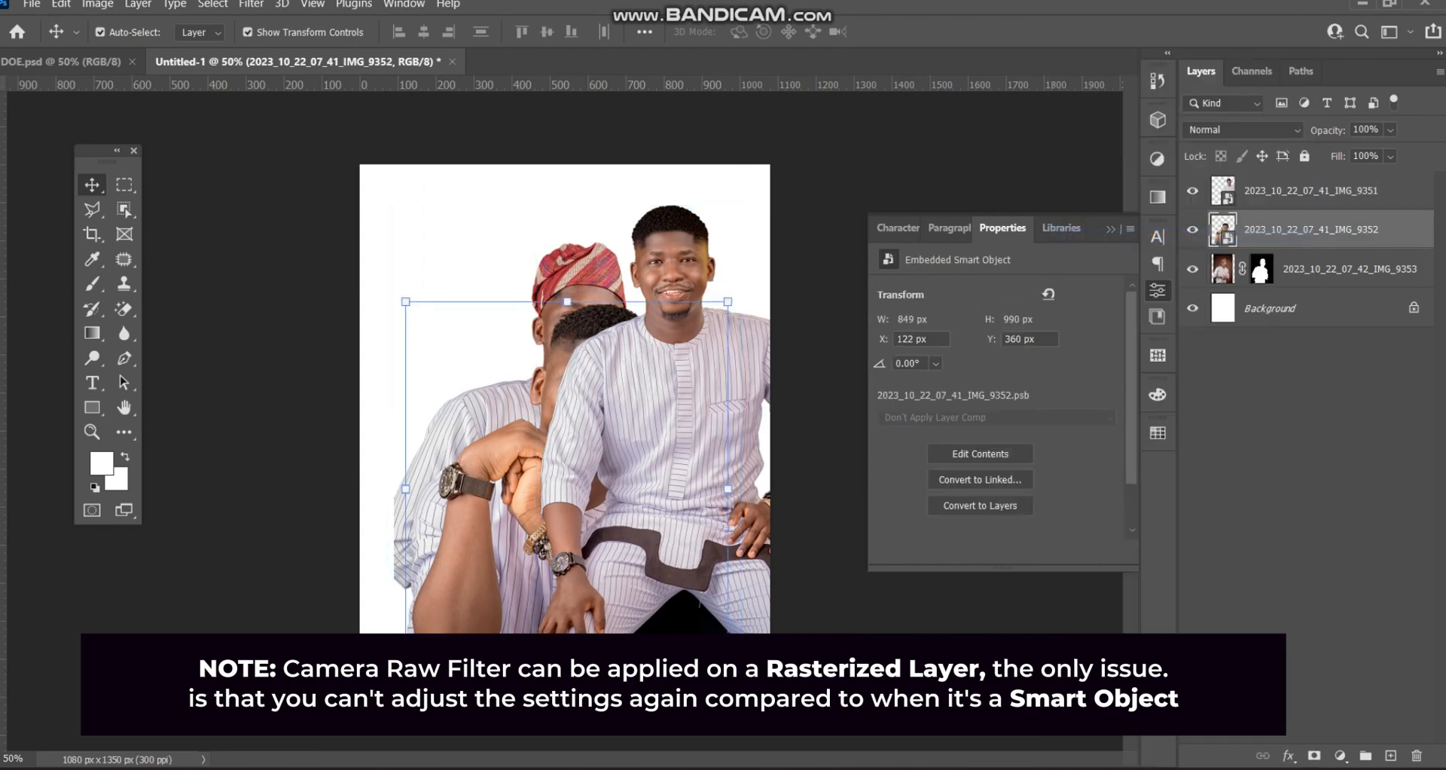
pyautogui.click(1348, 269)
pyautogui.rightClick(1318, 269)
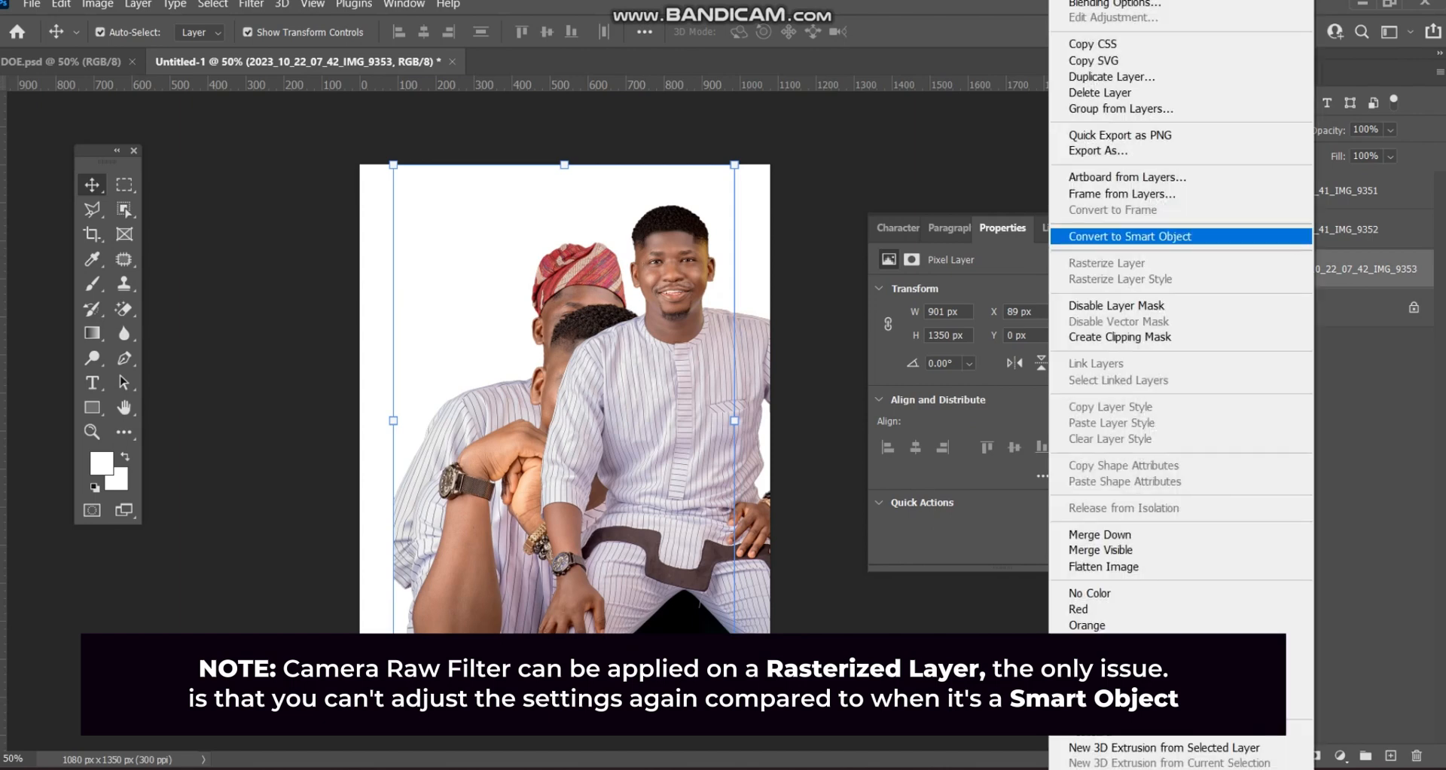
pyautogui.click(1129, 236)
# - Move the right-hand man lower and right, then leave only the chin-on-hands portrait visible
pyautogui.click(706, 128)
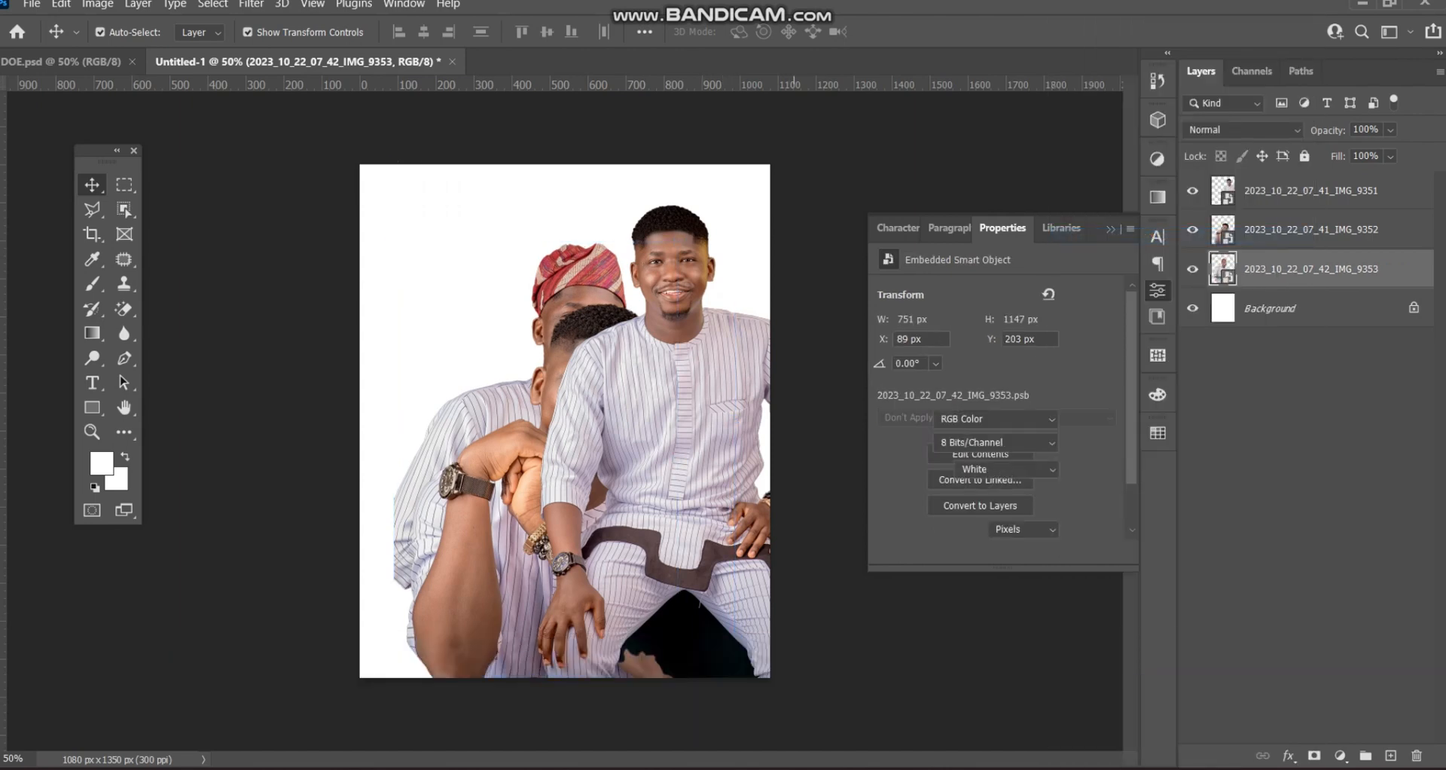
pyautogui.moveTo(712, 319); pyautogui.dragTo(750, 387)
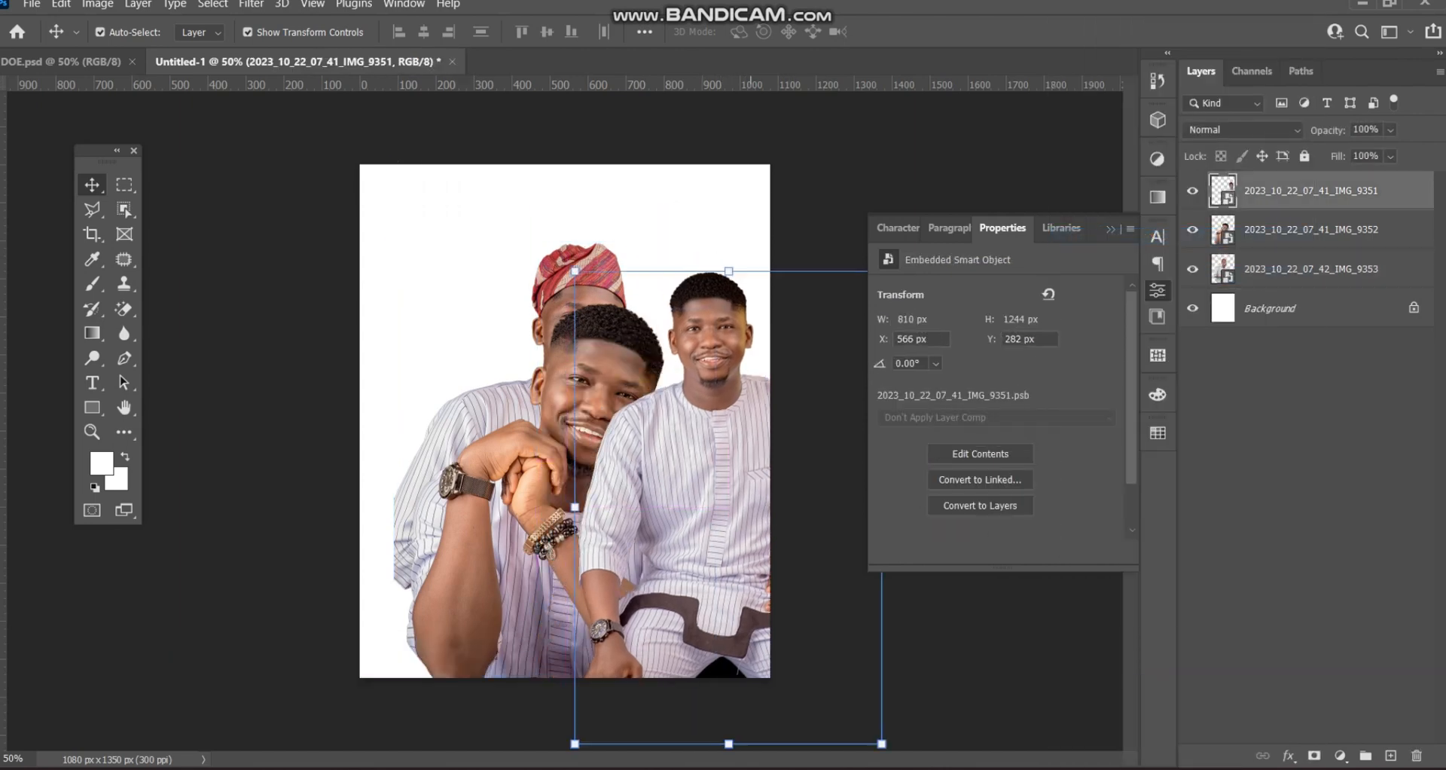
pyautogui.click(909, 160)
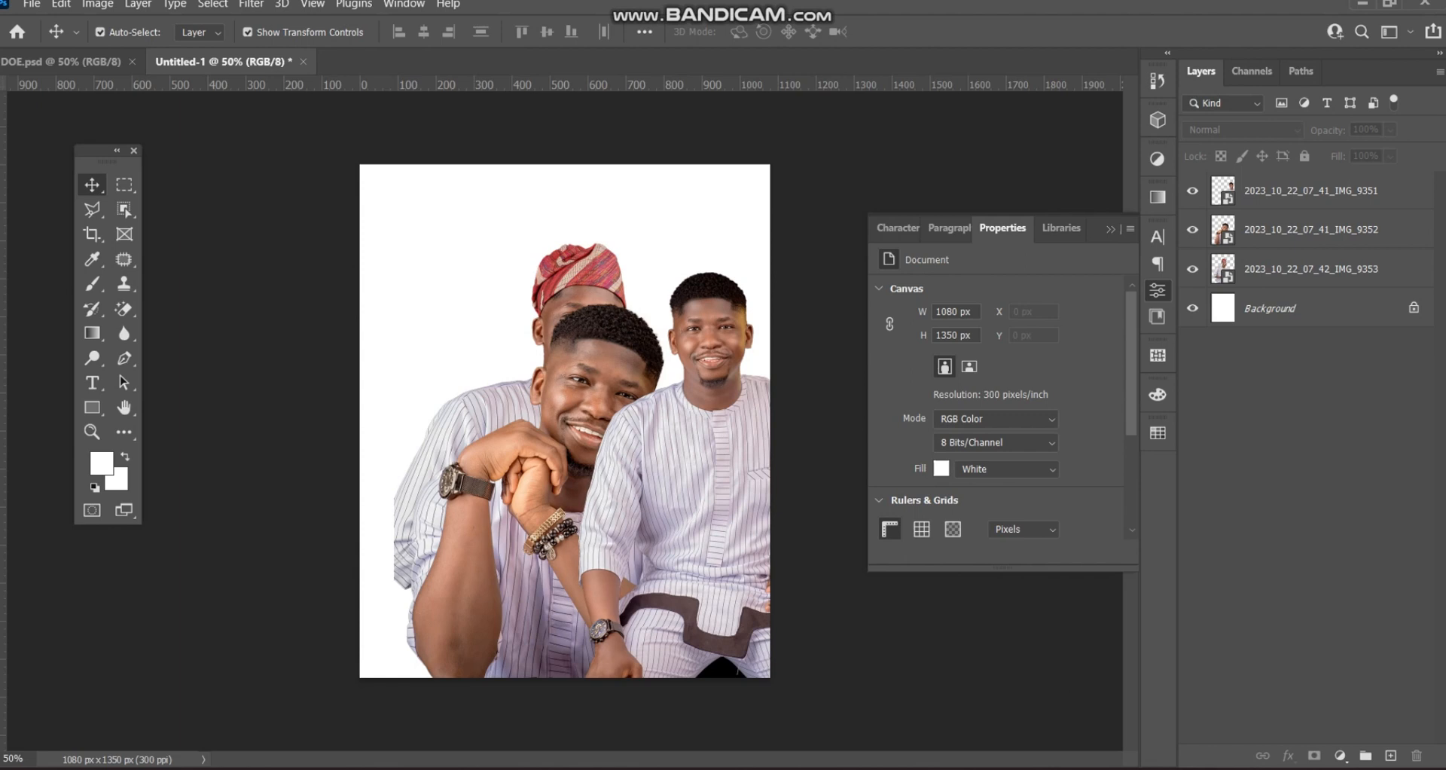
pyautogui.click(1192, 190)
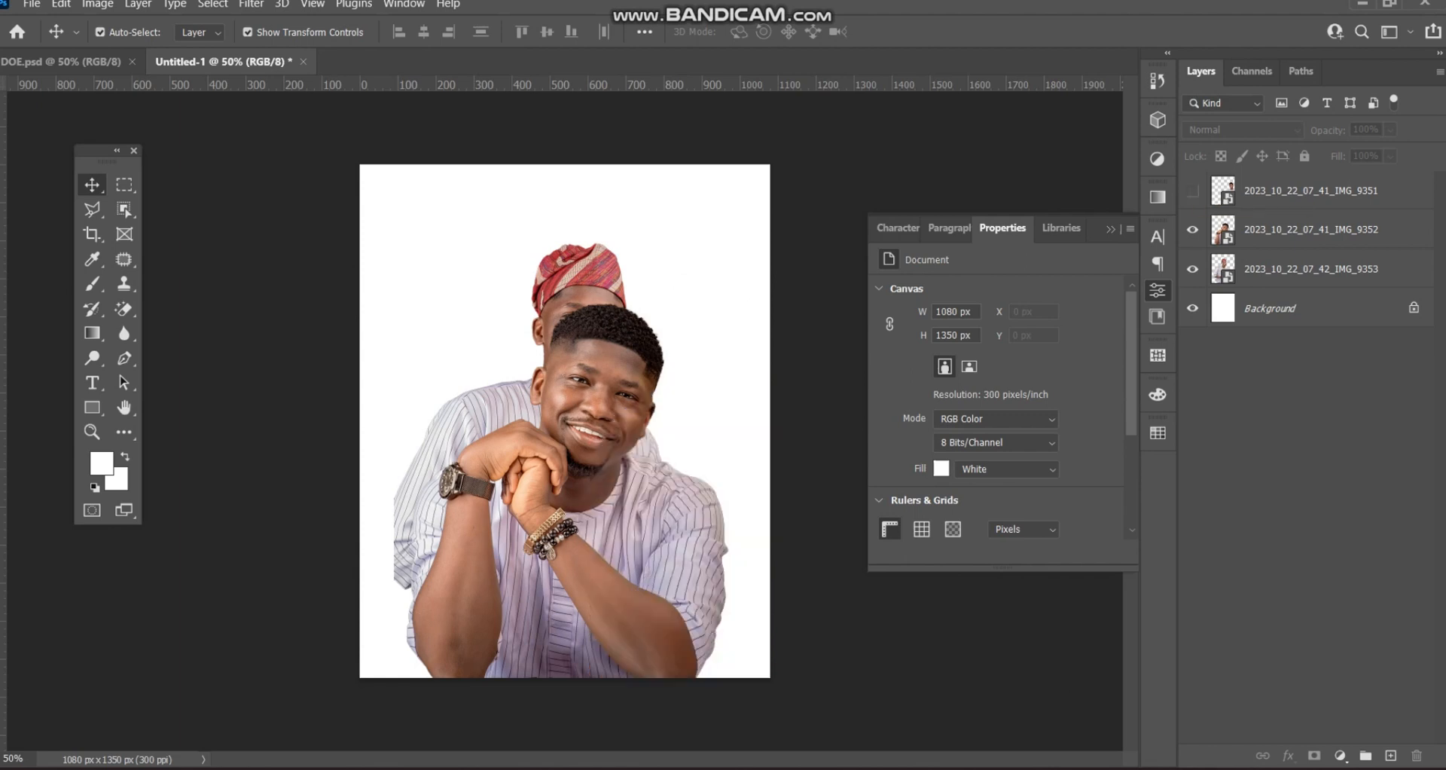
pyautogui.click(1192, 269)
pyautogui.click(1310, 229)
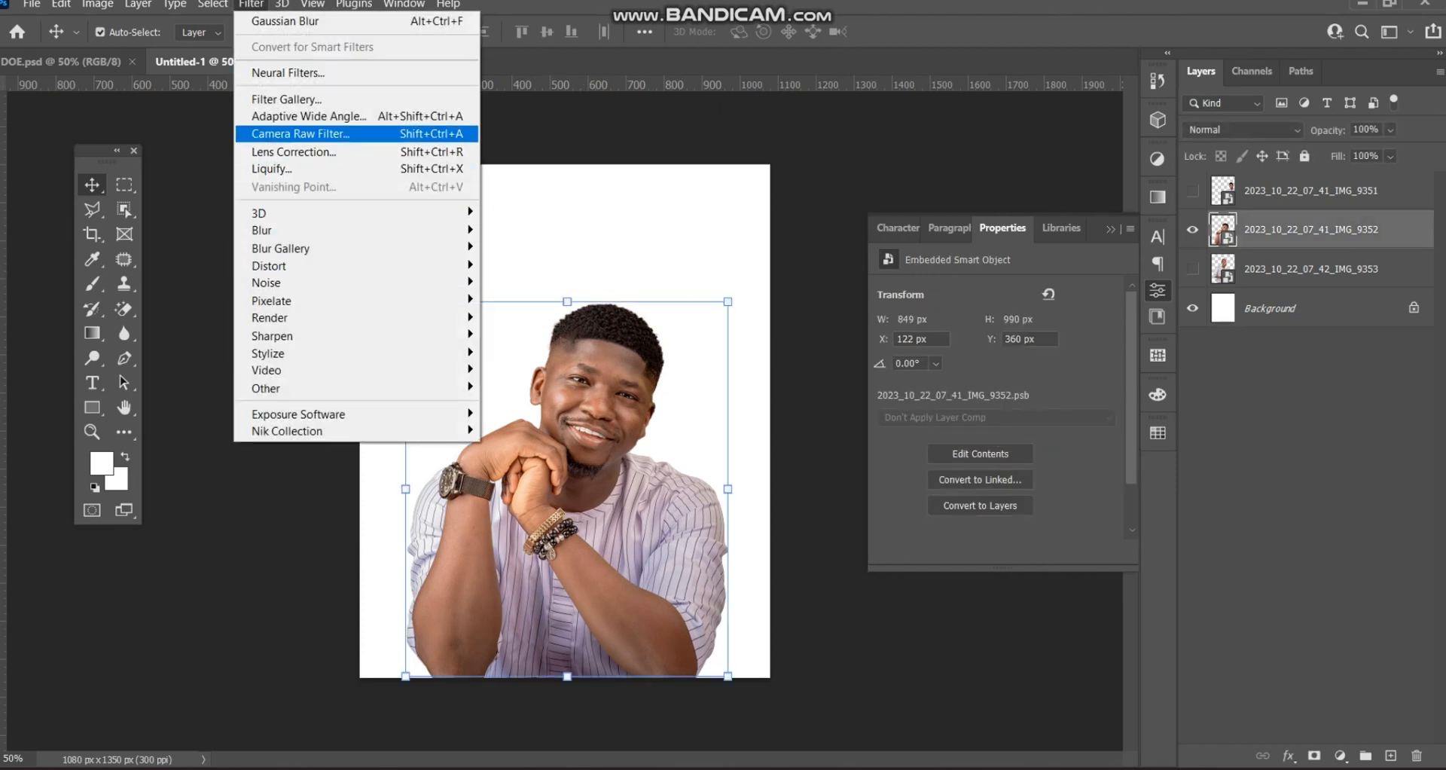
pyautogui.click(301, 134)
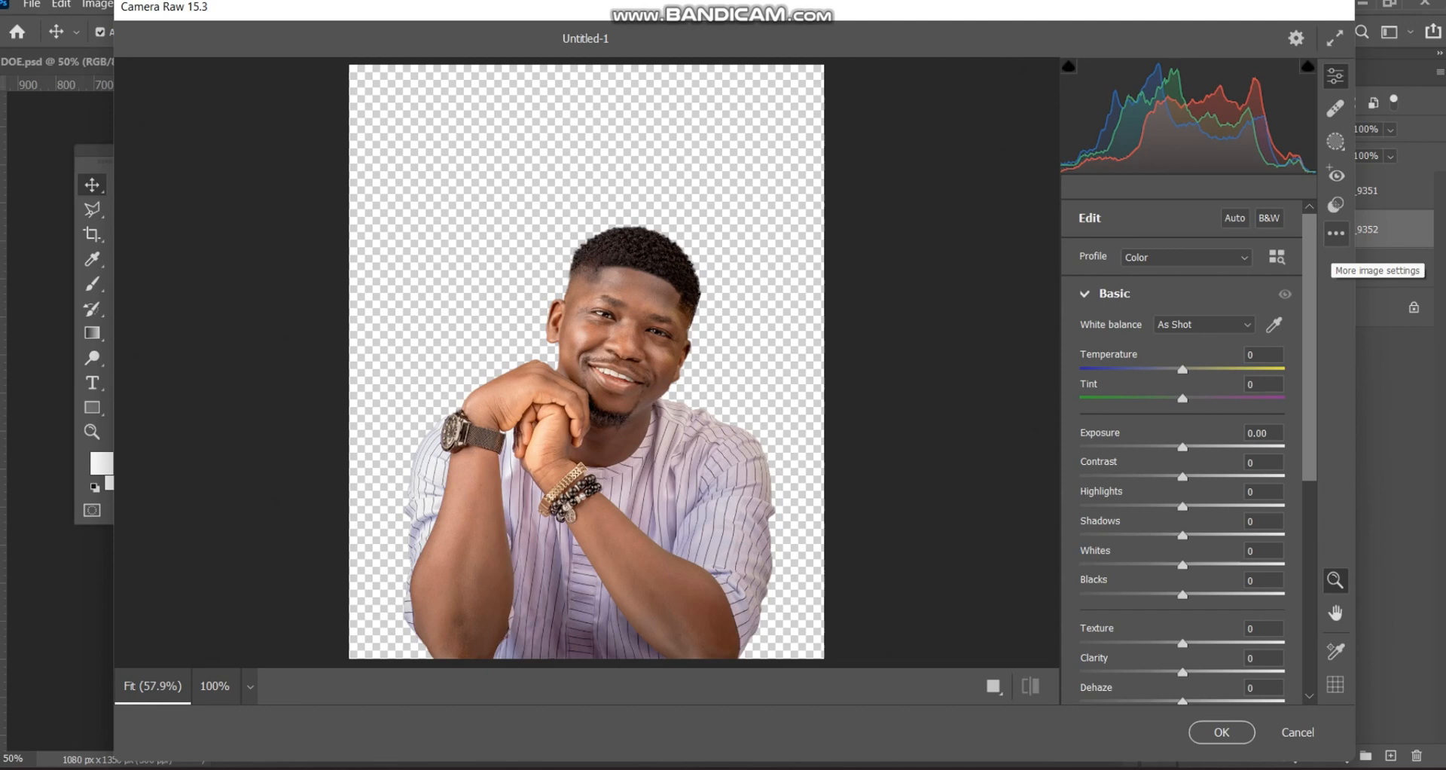
# - Paste Camera Raw settings (Modern 07, Exposure -0.32, Texture +100, Clarity +96) and apply them
pyautogui.click(1335, 234)
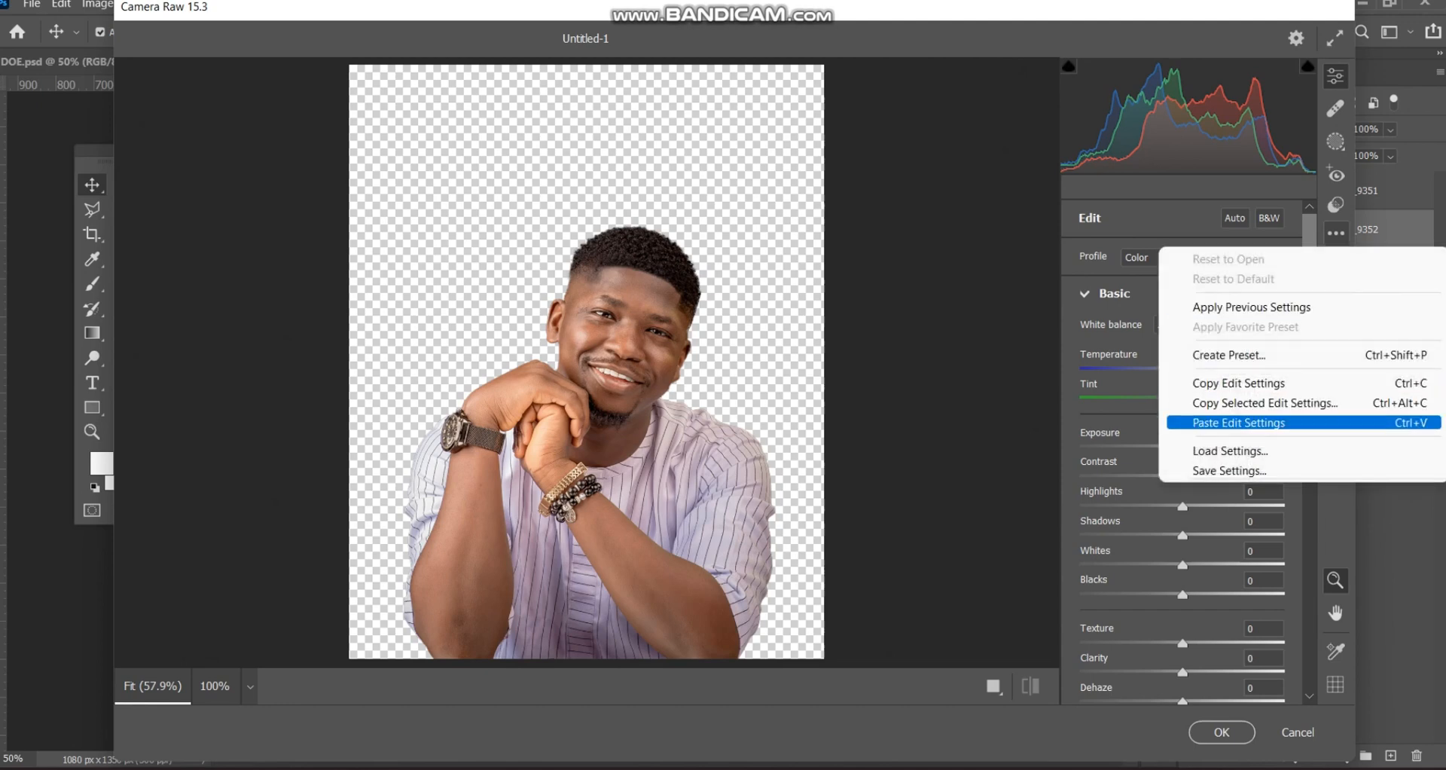
pyautogui.click(1239, 422)
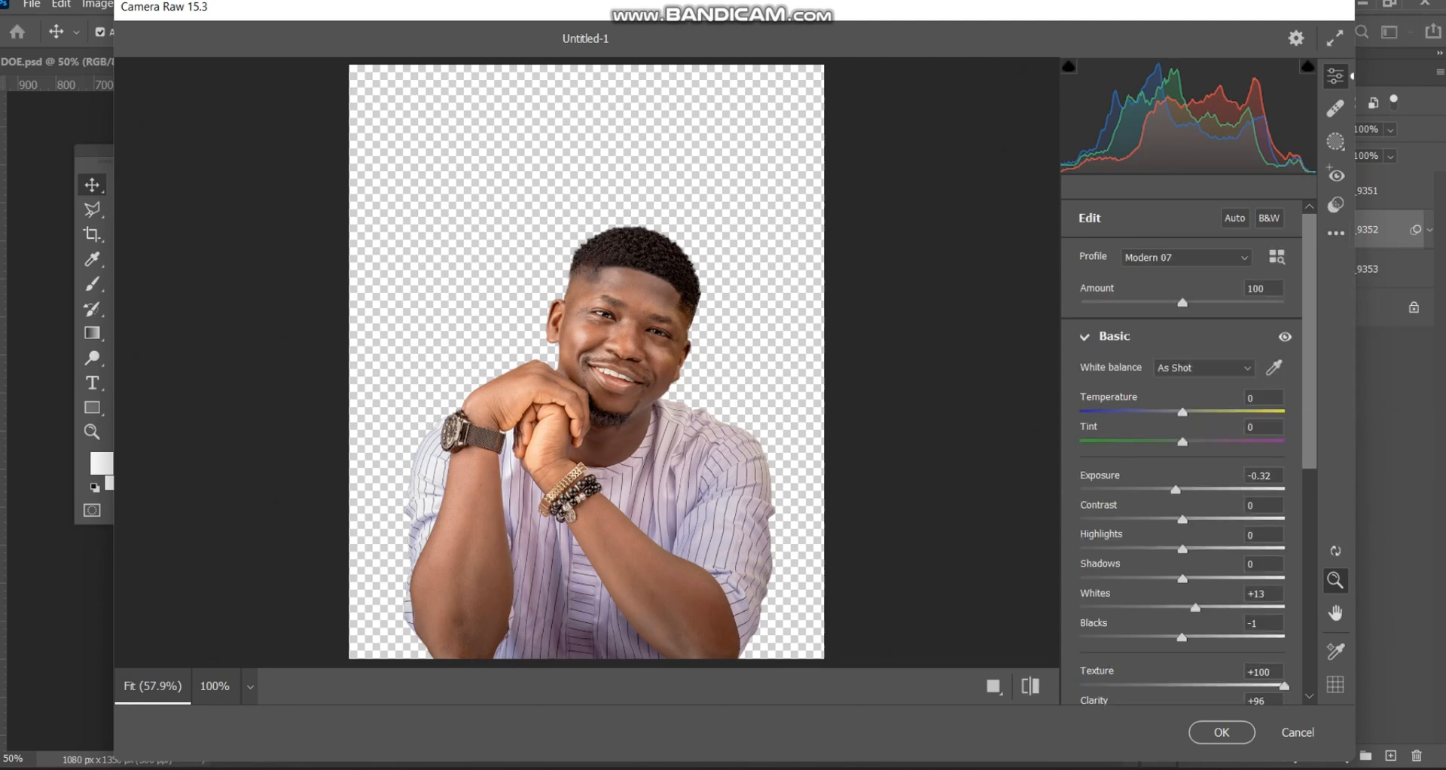
pyautogui.scroll(4, 676, 288)
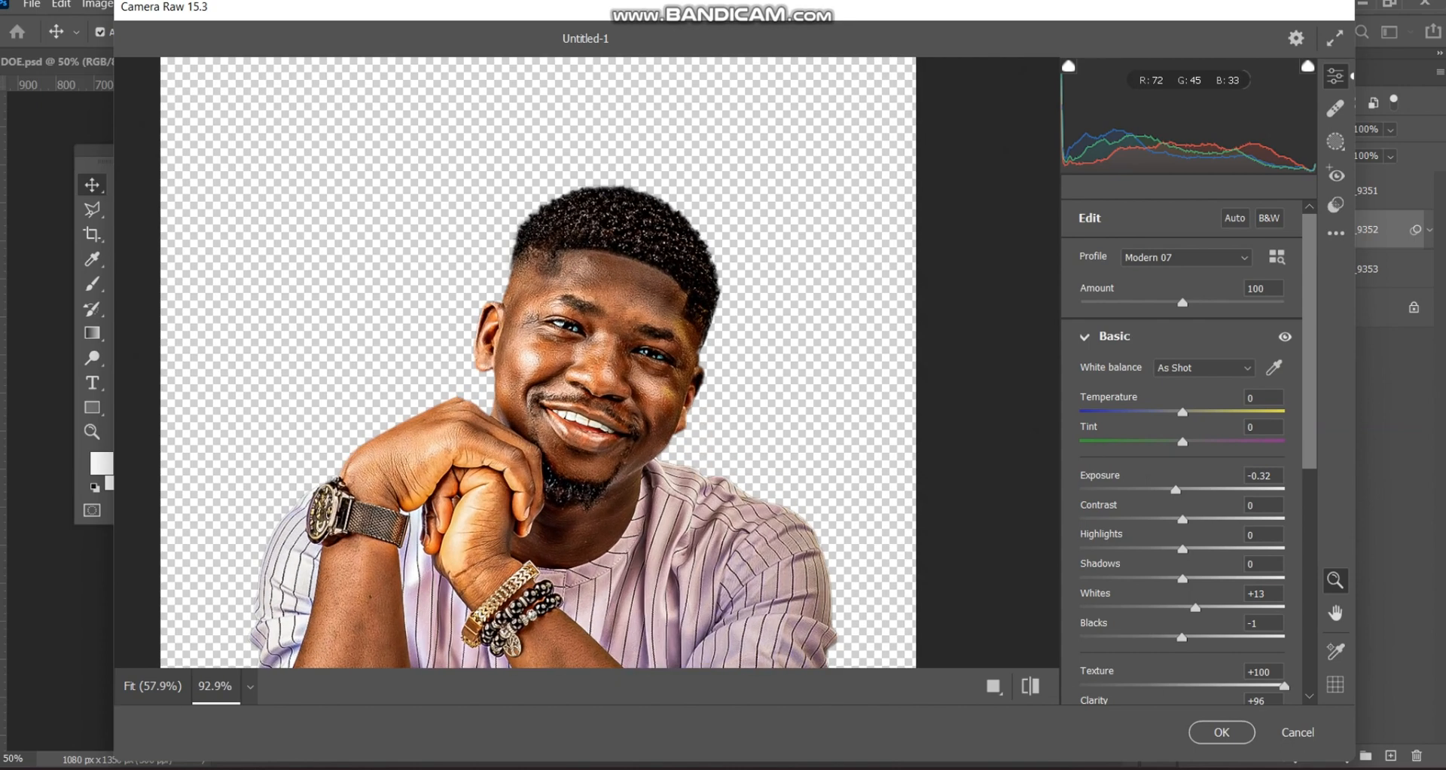
pyautogui.scroll(-3, 676, 289)
pyautogui.scroll(-5, 1182, 452)
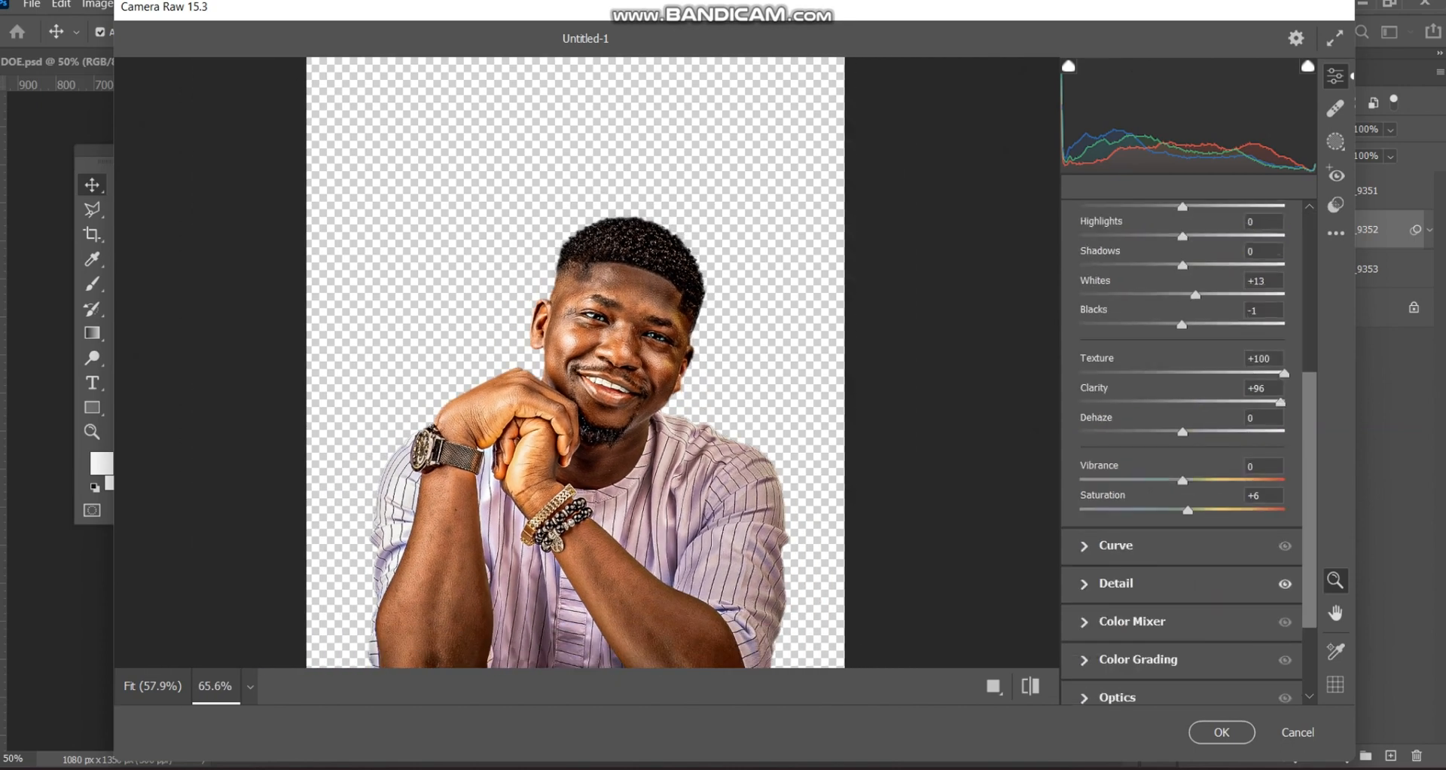
pyautogui.scroll(3, 1183, 452)
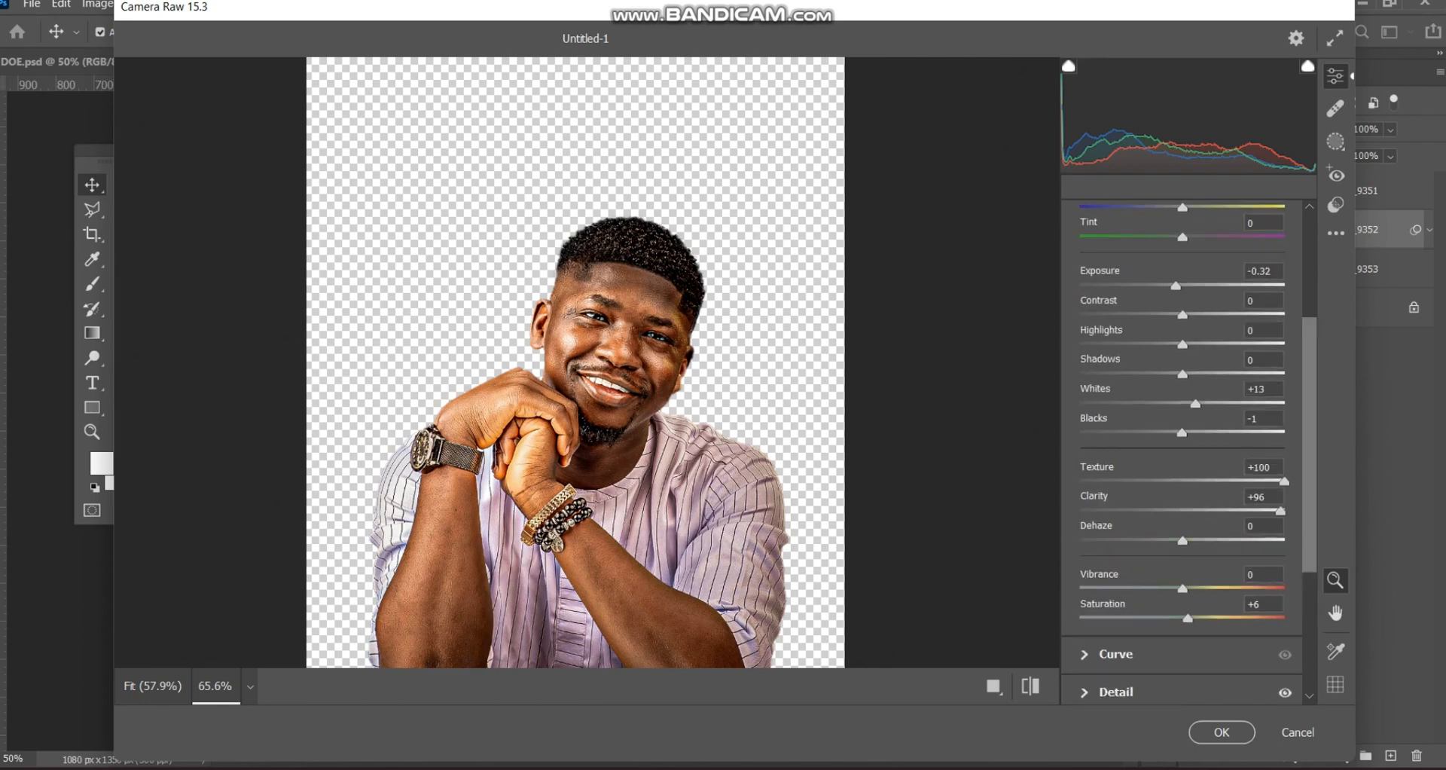
pyautogui.scroll(5, 1182, 451)
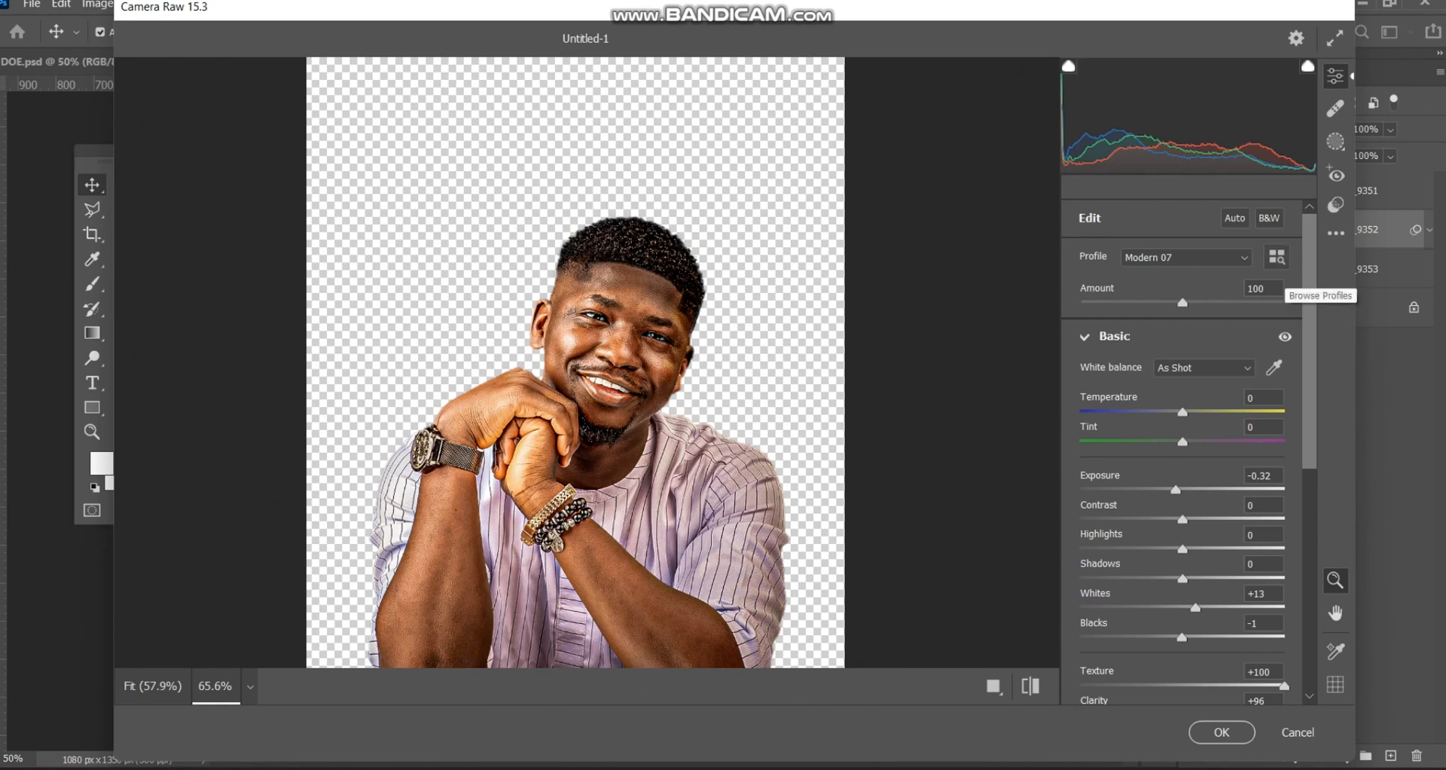
pyautogui.click(1276, 257)
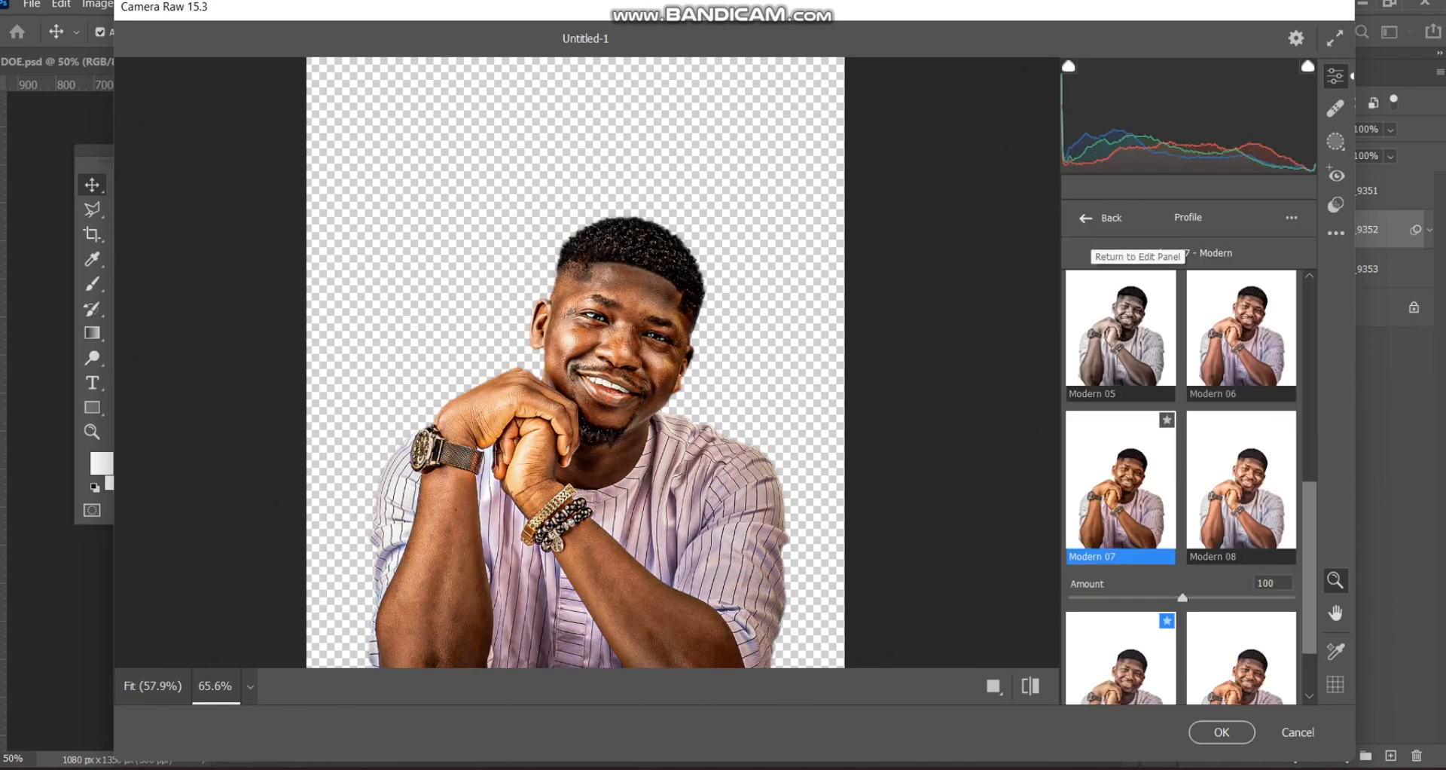
pyautogui.click(1086, 218)
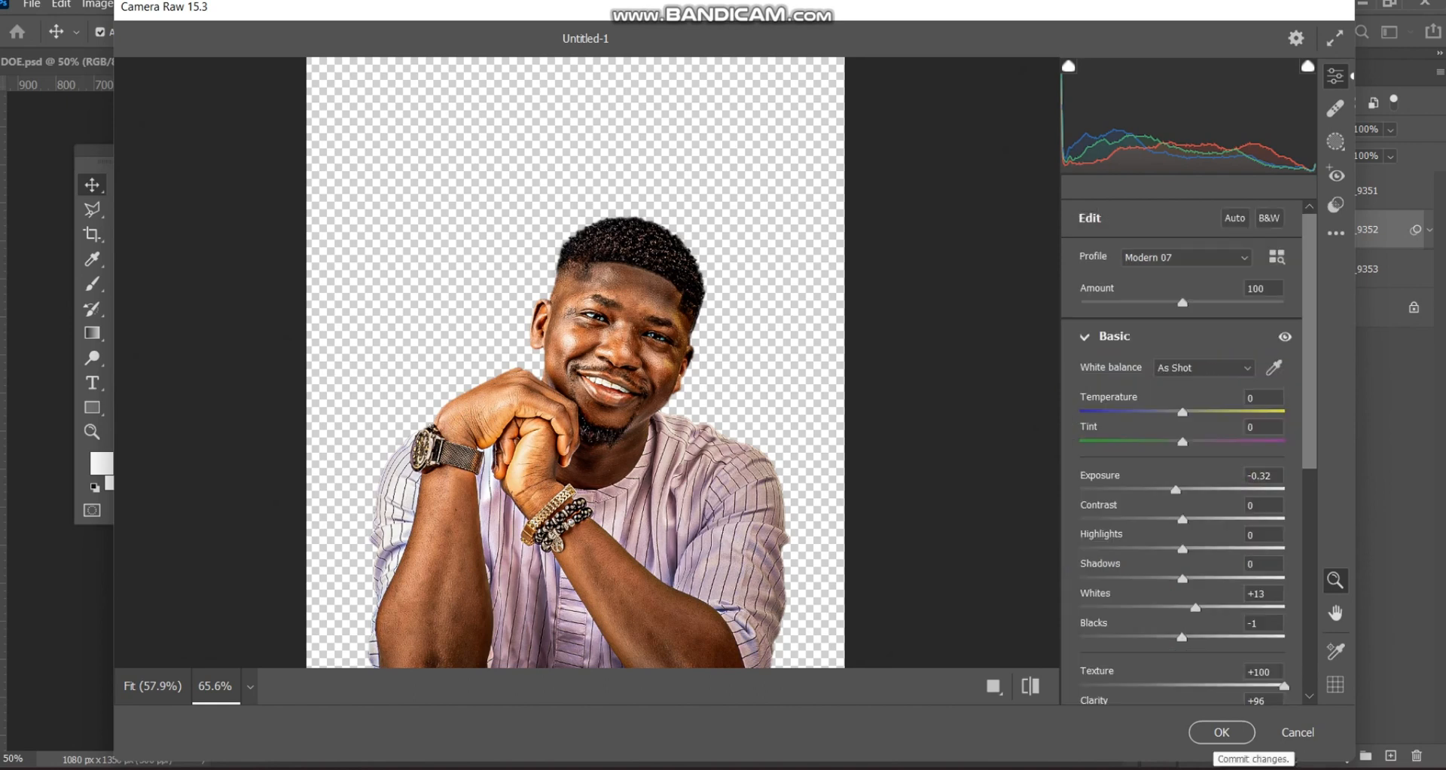
pyautogui.click(1221, 732)
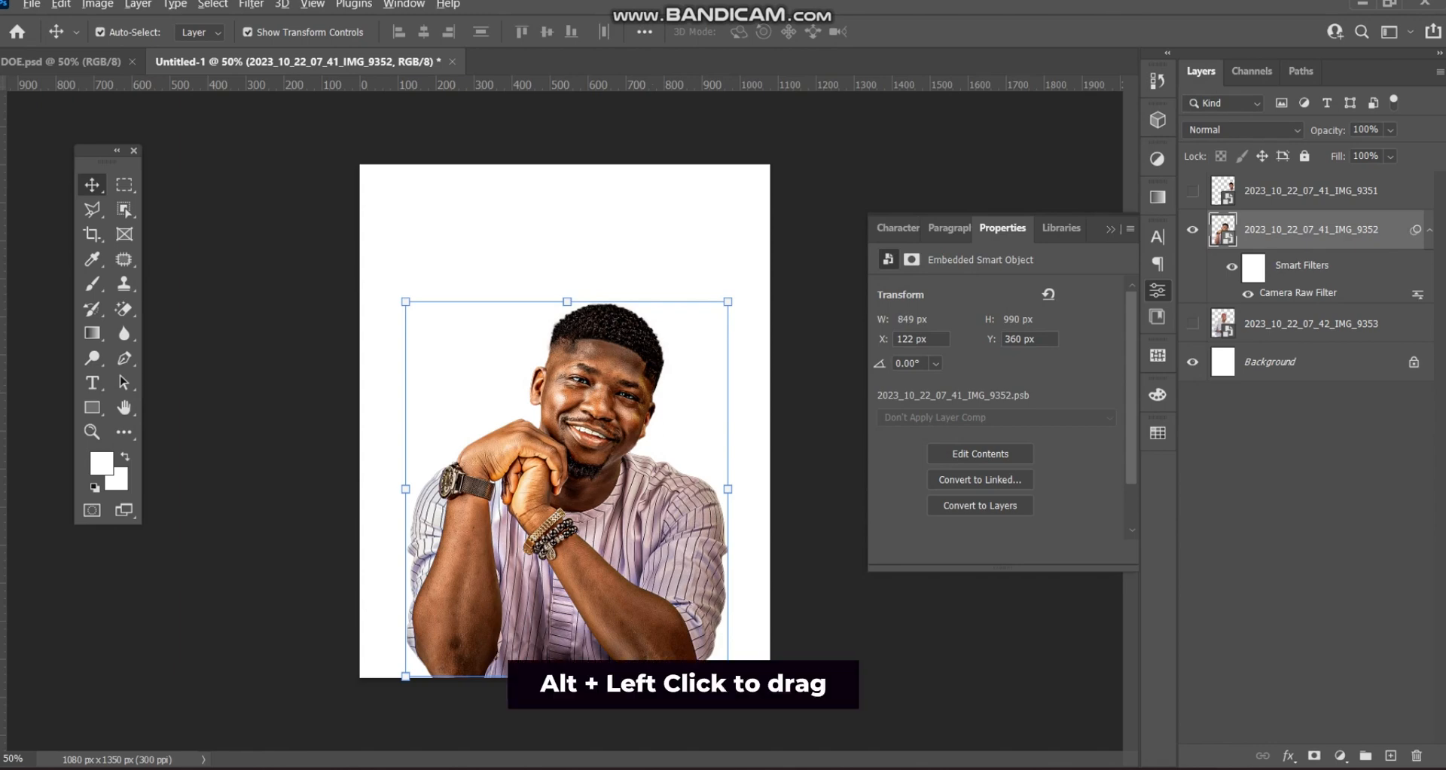
# - Copy the Camera Raw smart filter onto IMG_9353 and IMG_9351, and show both portraits
pyautogui.moveTo(1288, 292); pyautogui.dragTo(1289, 324)
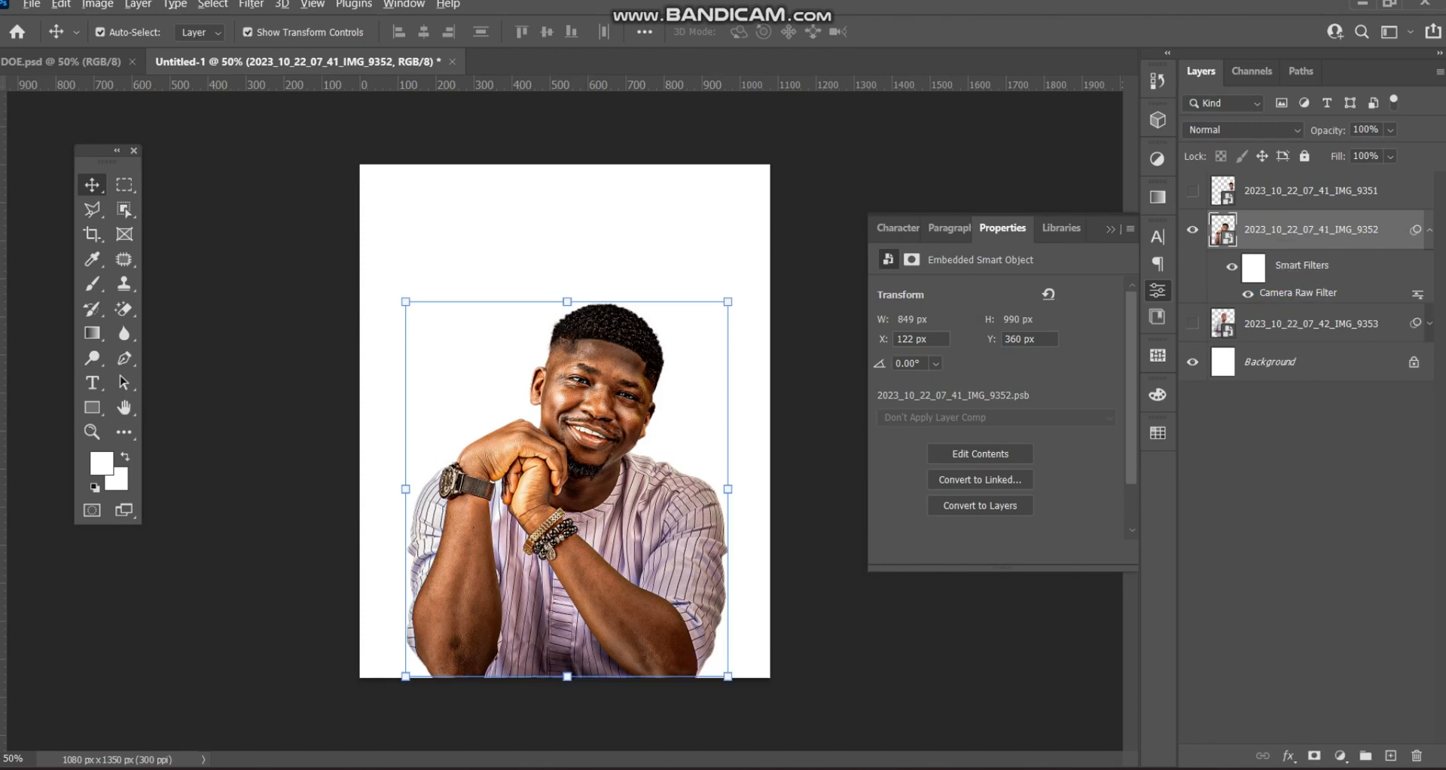
pyautogui.moveTo(1414, 323); pyautogui.dragTo(1390, 183)
pyautogui.click(1192, 191)
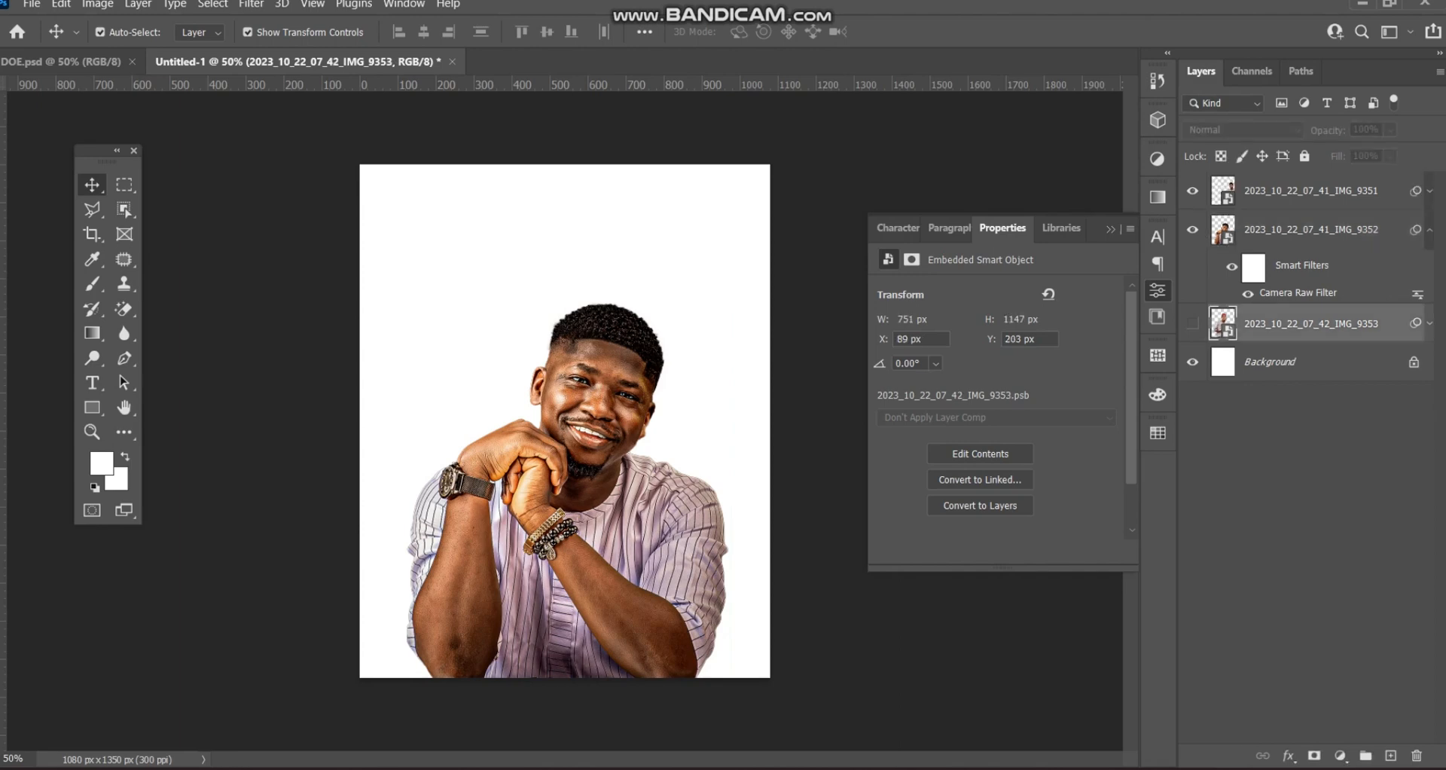
pyautogui.click(1192, 323)
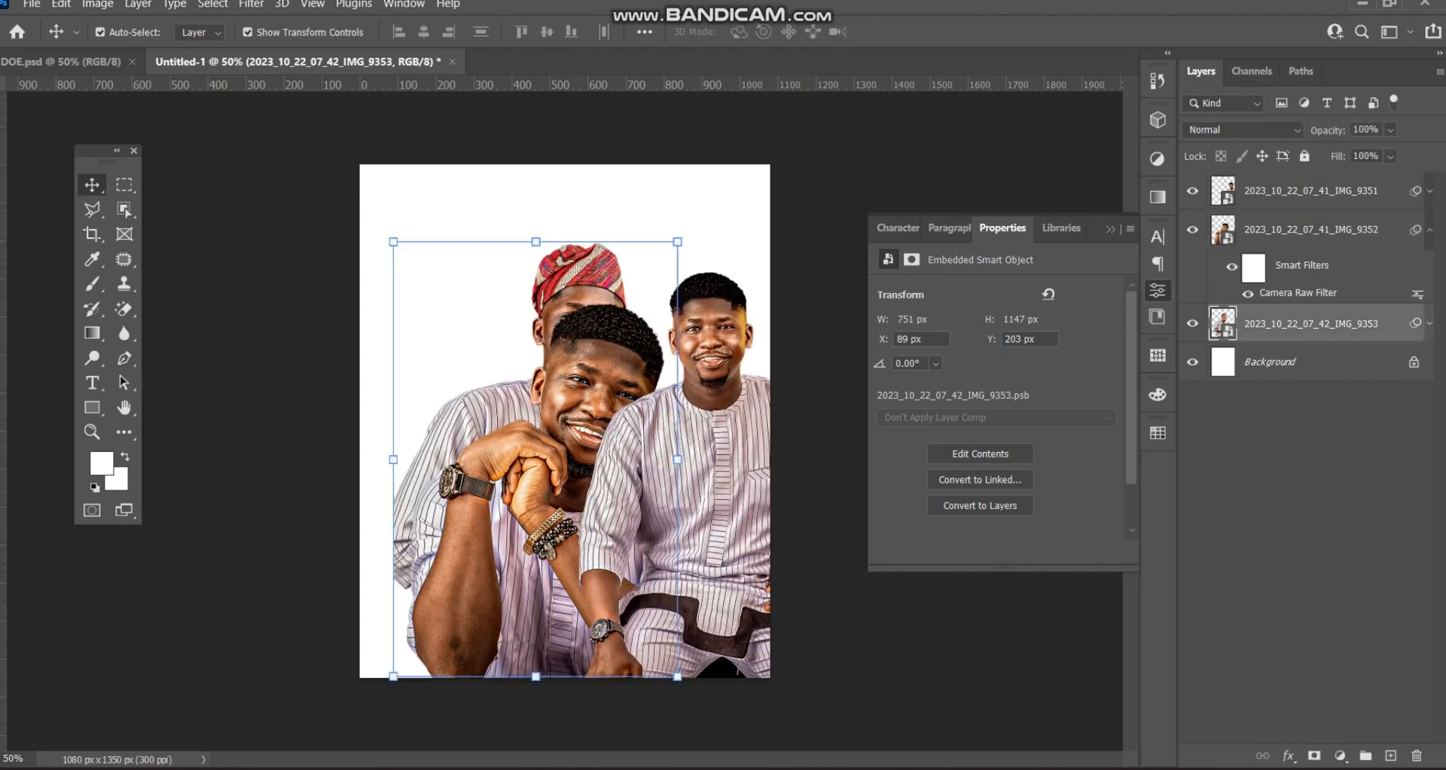
pyautogui.click(937, 173)
pyautogui.click(1310, 229)
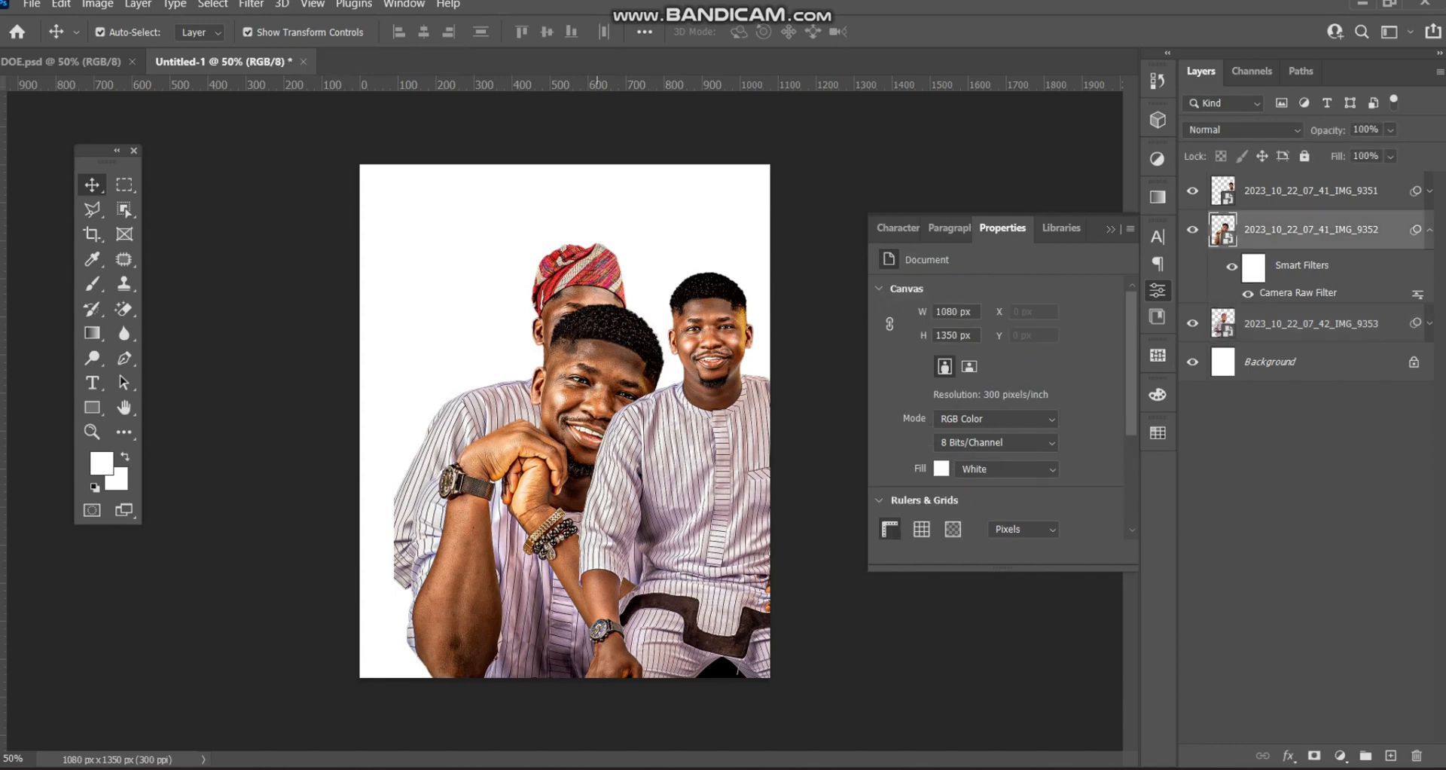
pyautogui.click(873, 174)
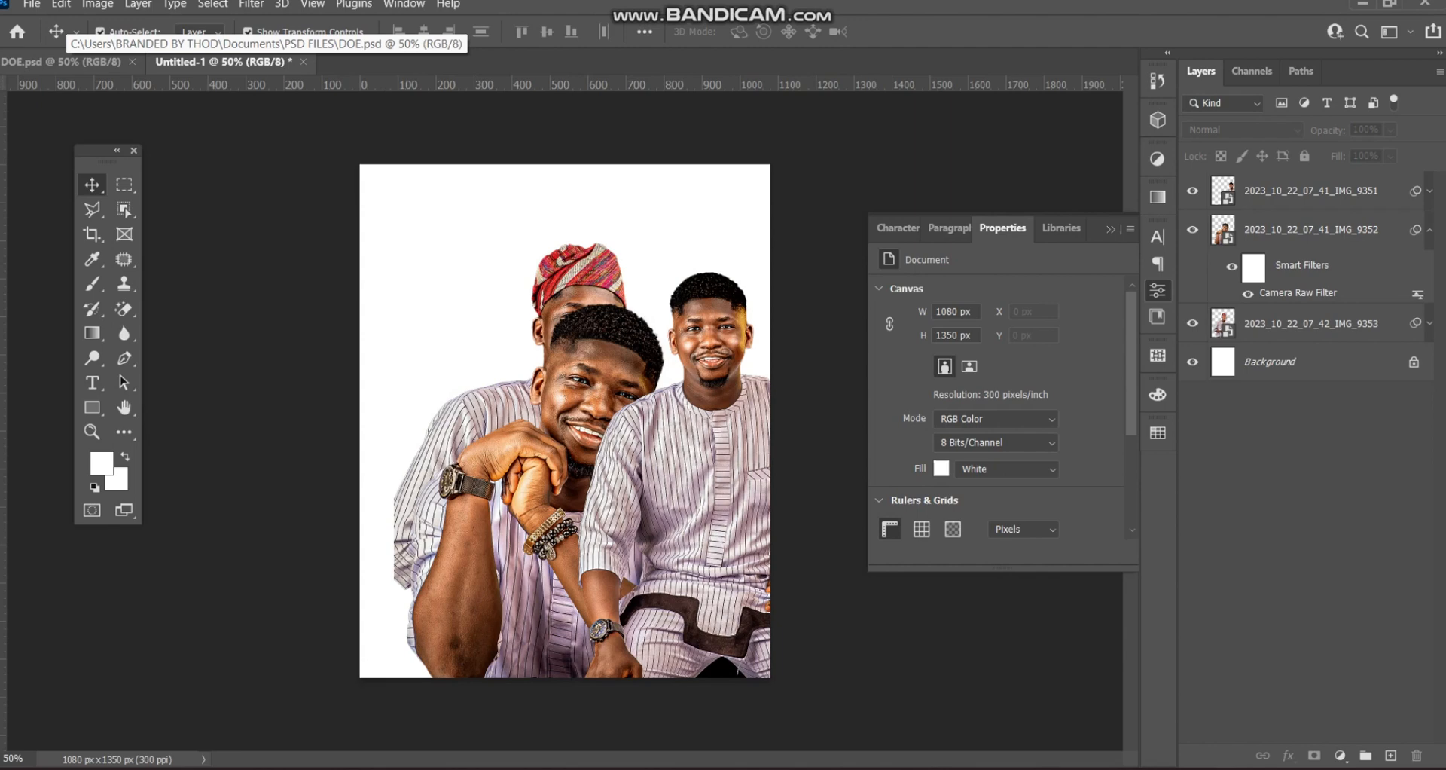
# - Copy IMG_7940 and IMG_7514 from DOE.psd into Untitled-1, stacked just above Background
pyautogui.click(60, 61)
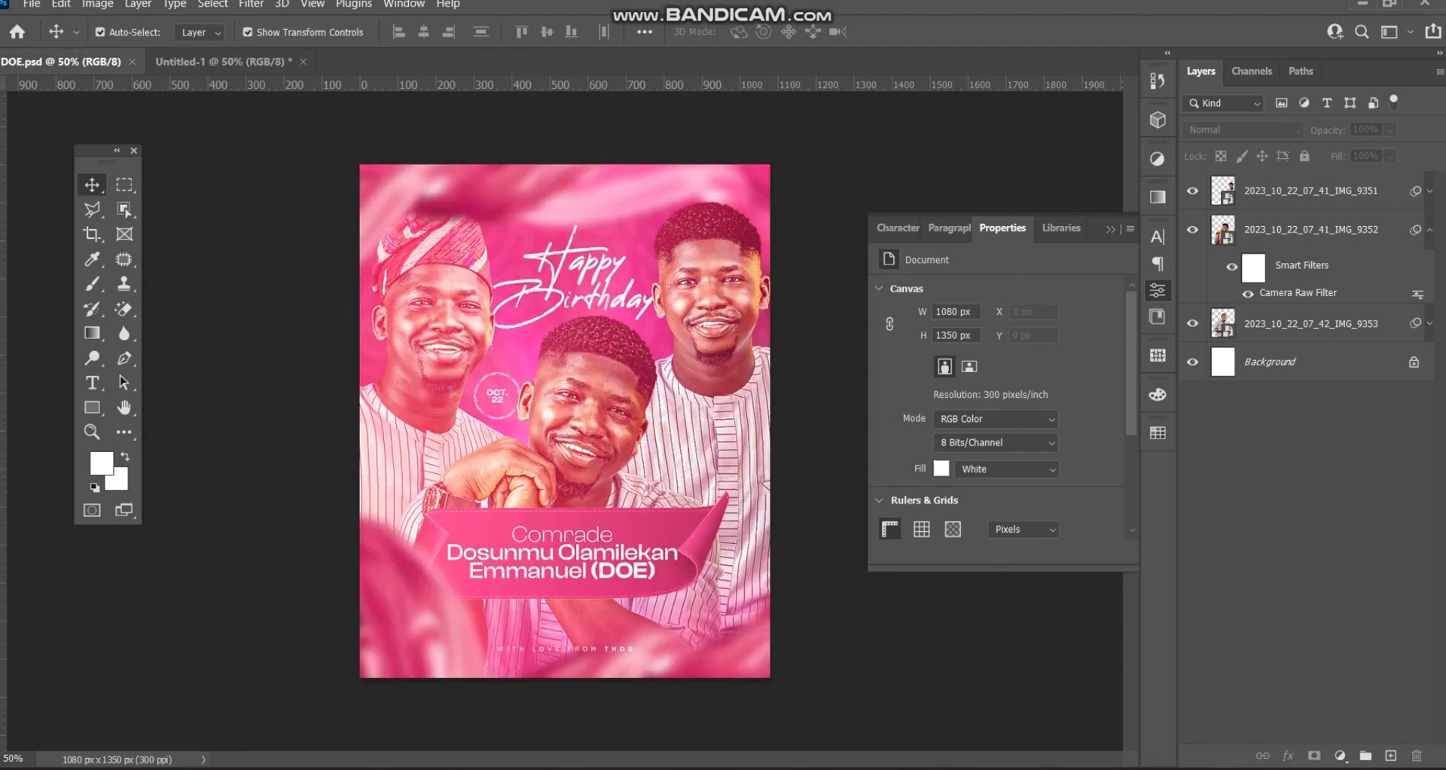
pyautogui.scroll(-3, 1303, 452)
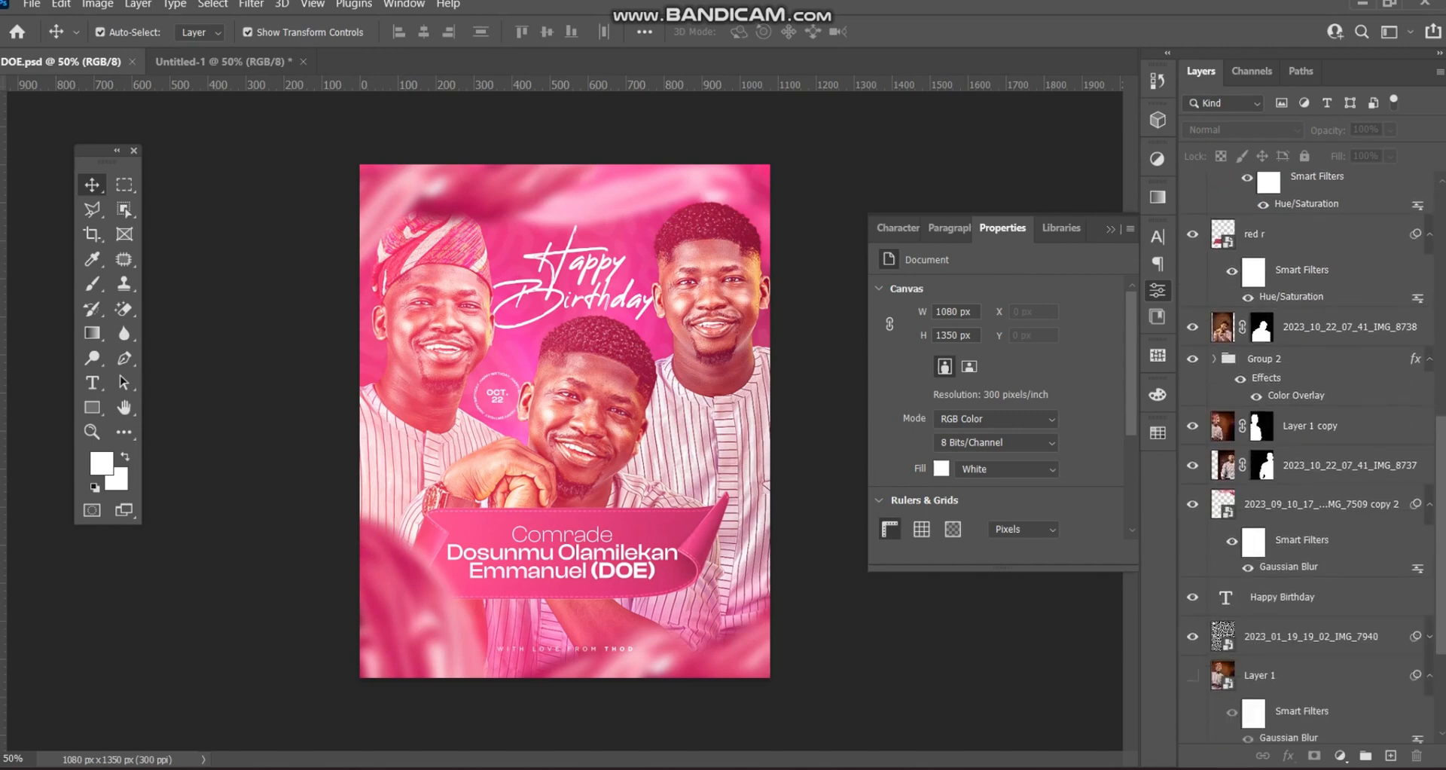
pyautogui.scroll(-4, 1310, 451)
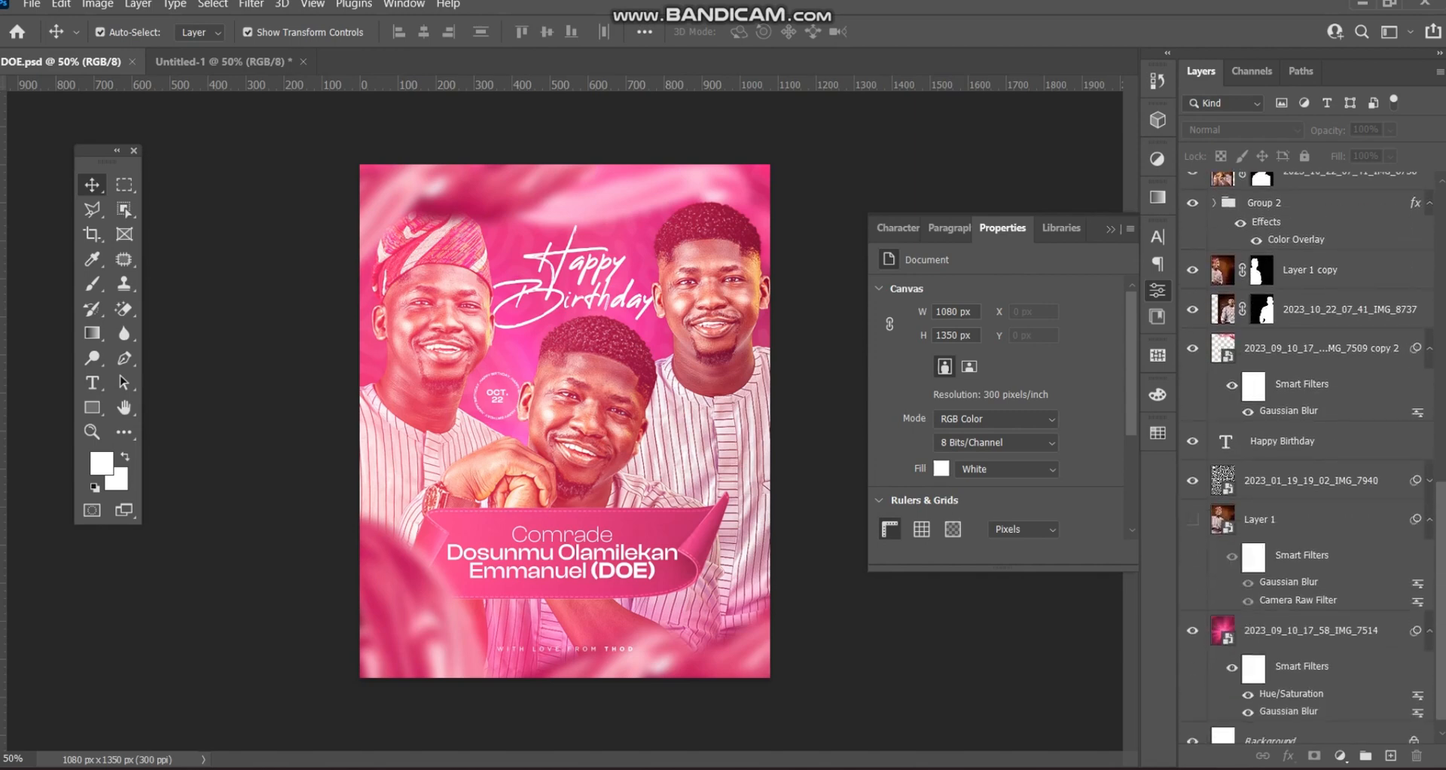
pyautogui.click(1310, 479)
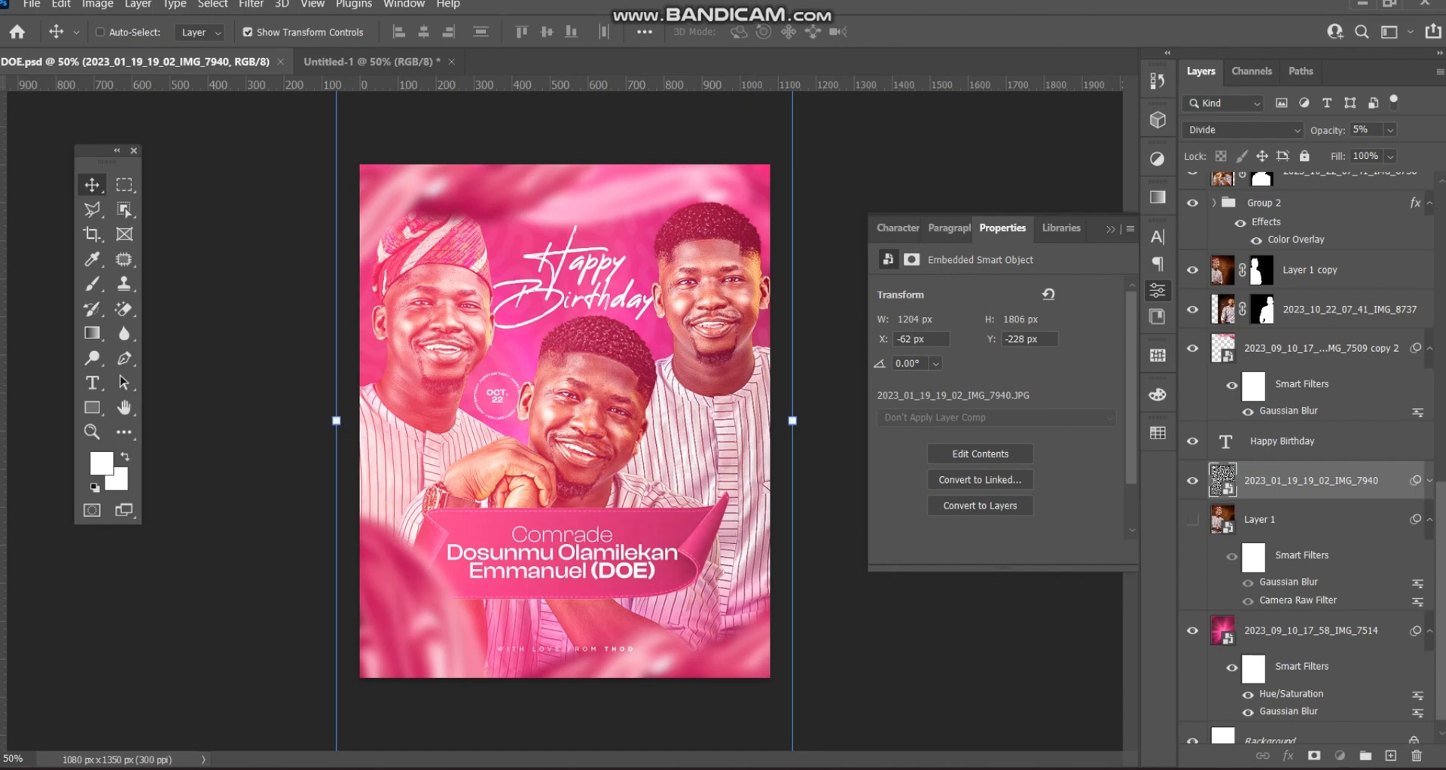
pyautogui.keyDown('ctrl'); pyautogui.click(1311, 630); pyautogui.keyUp('ctrl')
pyautogui.moveTo(1310, 479); pyautogui.dragTo(597, 446)
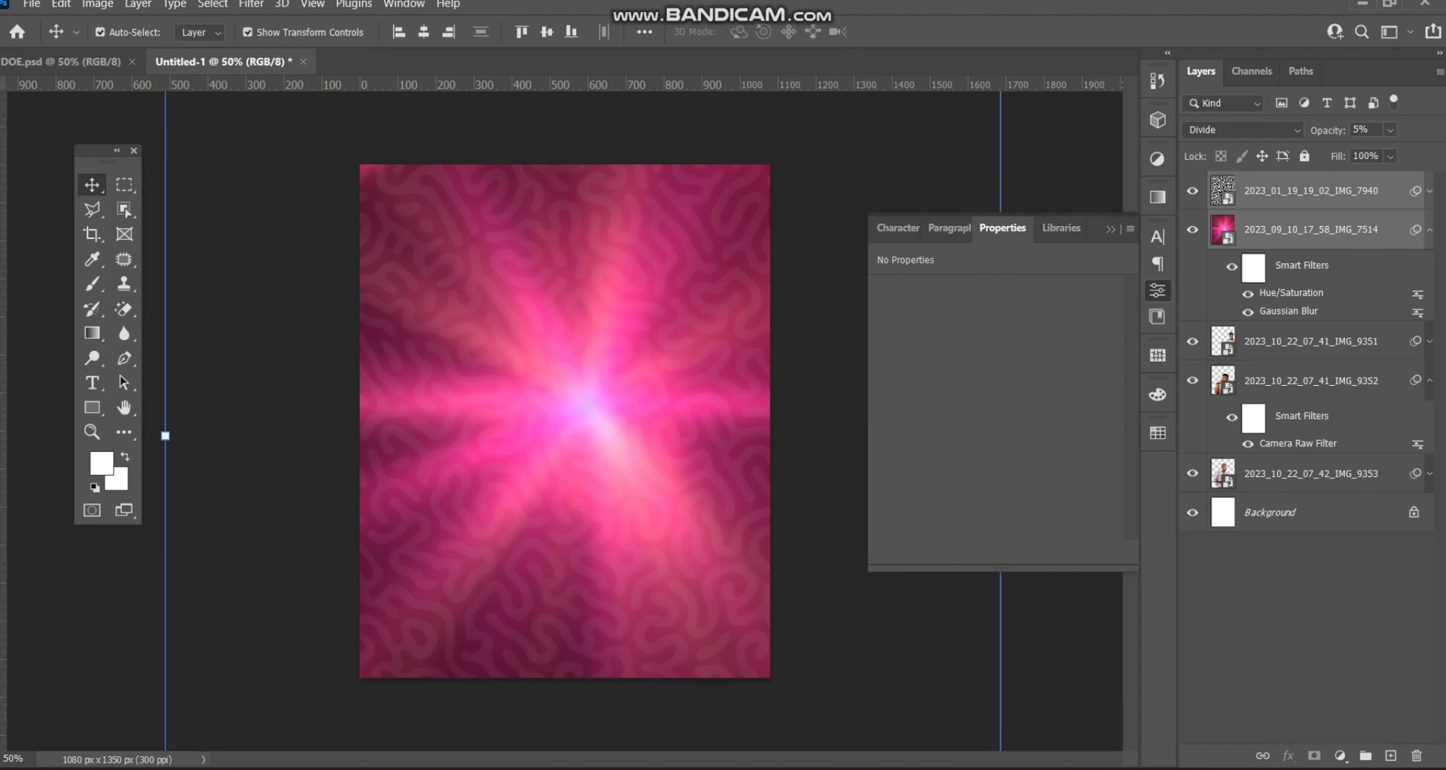
pyautogui.hotkey('ctrl', '[')
pyautogui.hotkey('ctrl', '[')
pyautogui.hotkey('ctrl', '[')
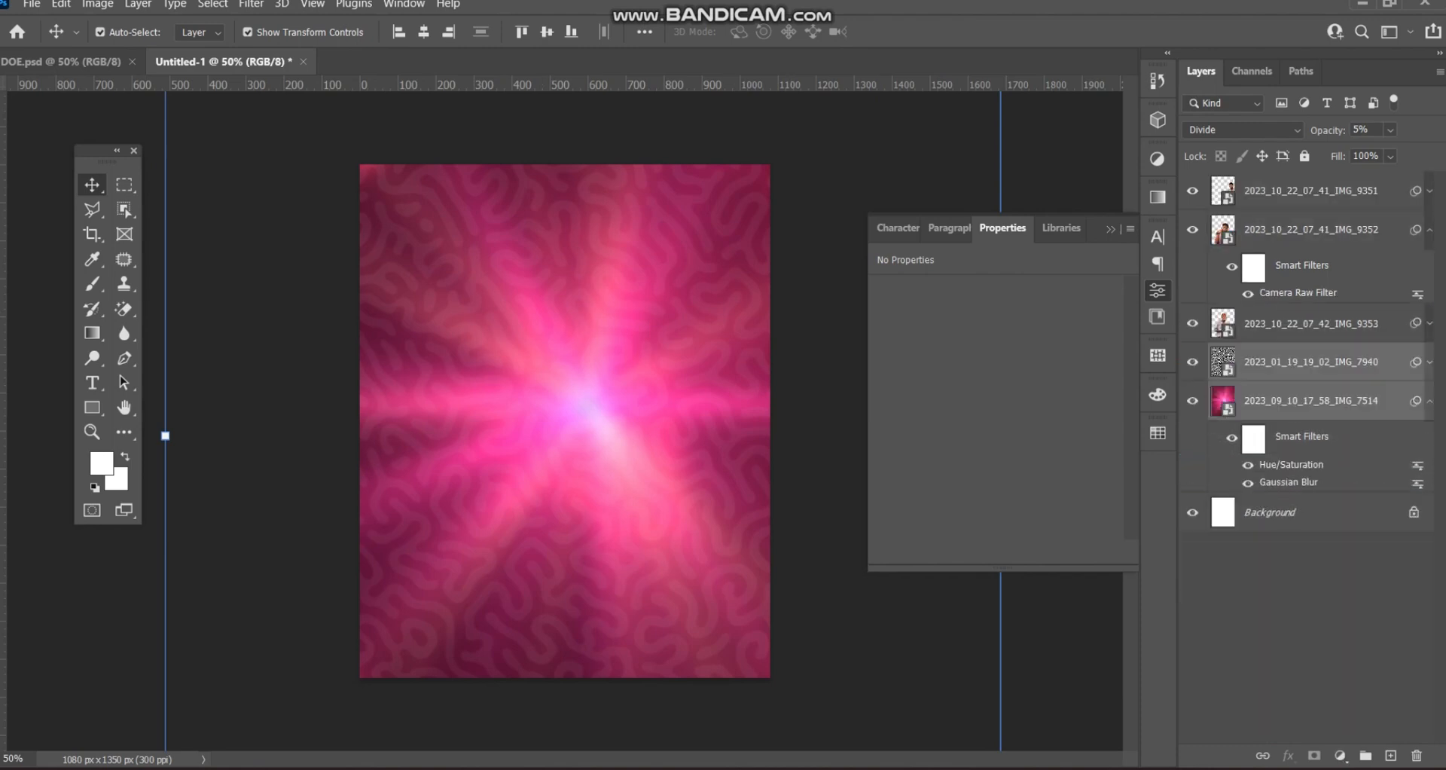
pyautogui.click(1027, 648)
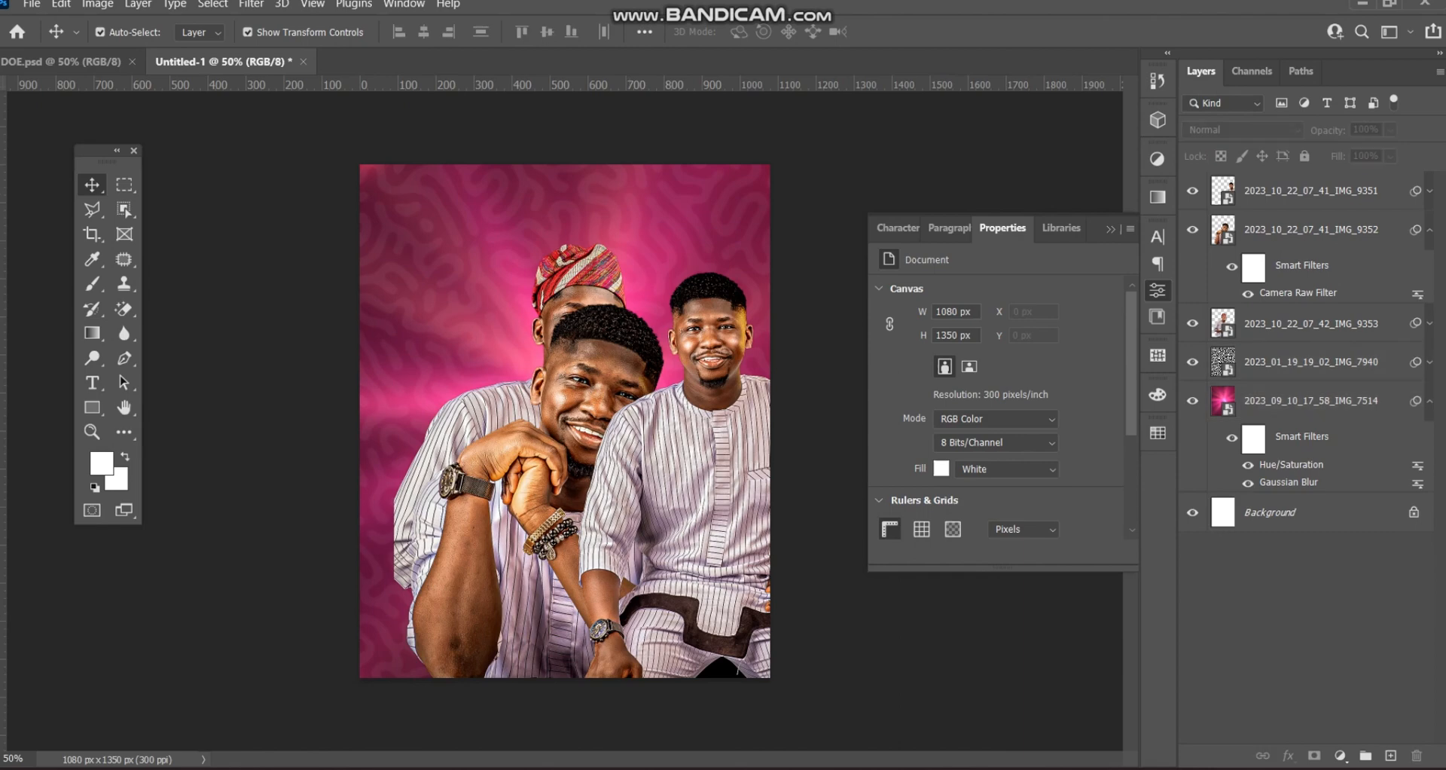
# - Hide the pattern, portraits and blur filter, then shift the IMG_7514 light-ray background slightly left
pyautogui.click(1192, 361)
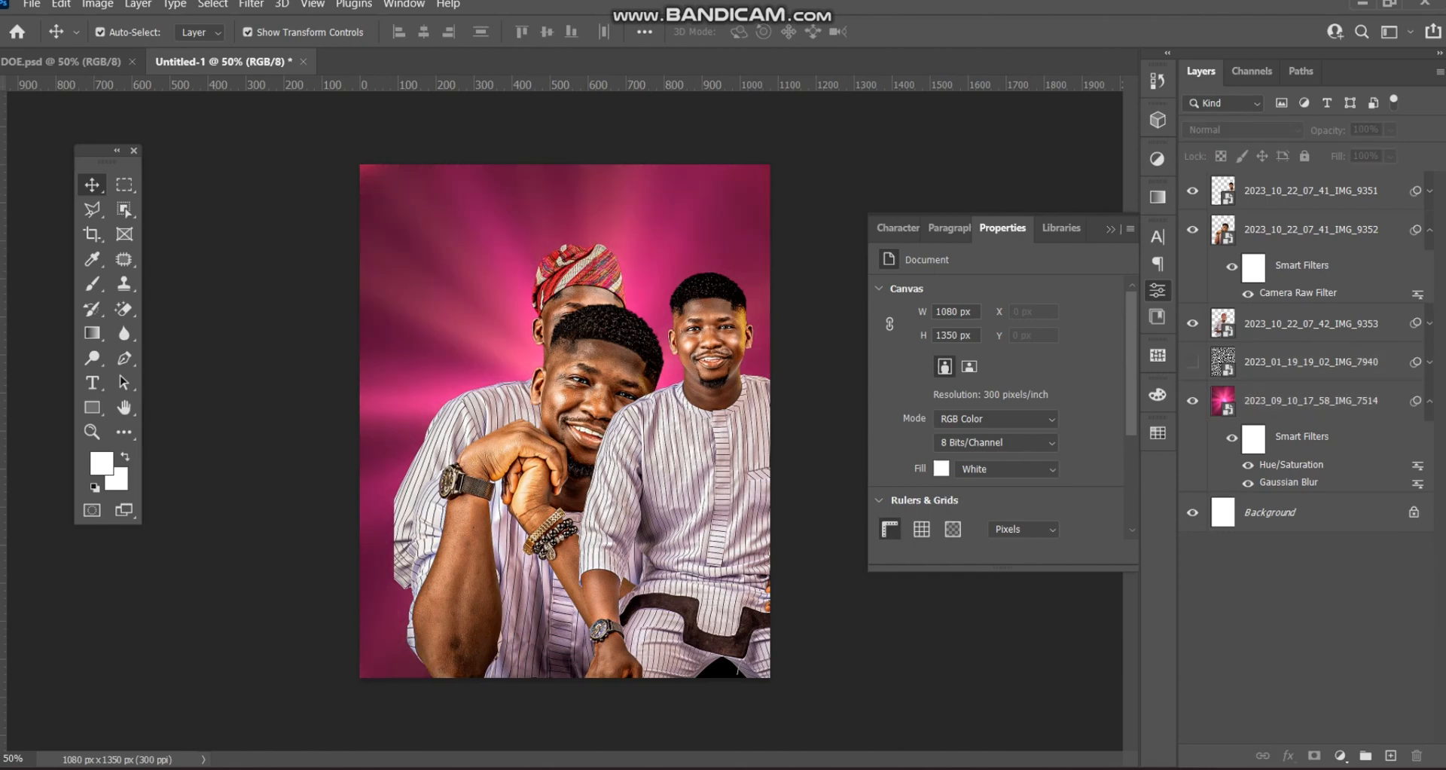
pyautogui.click(1248, 464)
pyautogui.click(1247, 482)
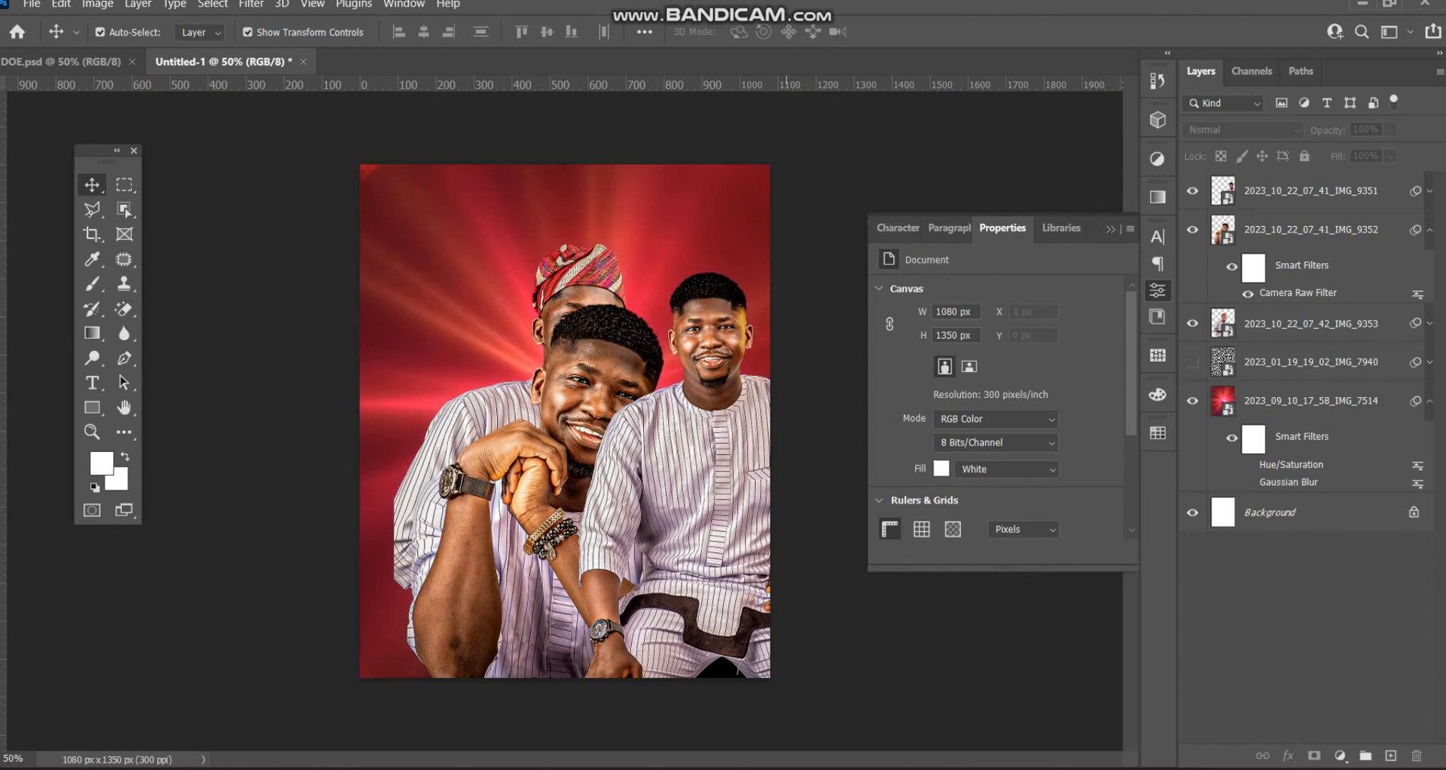
pyautogui.moveTo(1192, 323); pyautogui.dragTo(1192, 190)
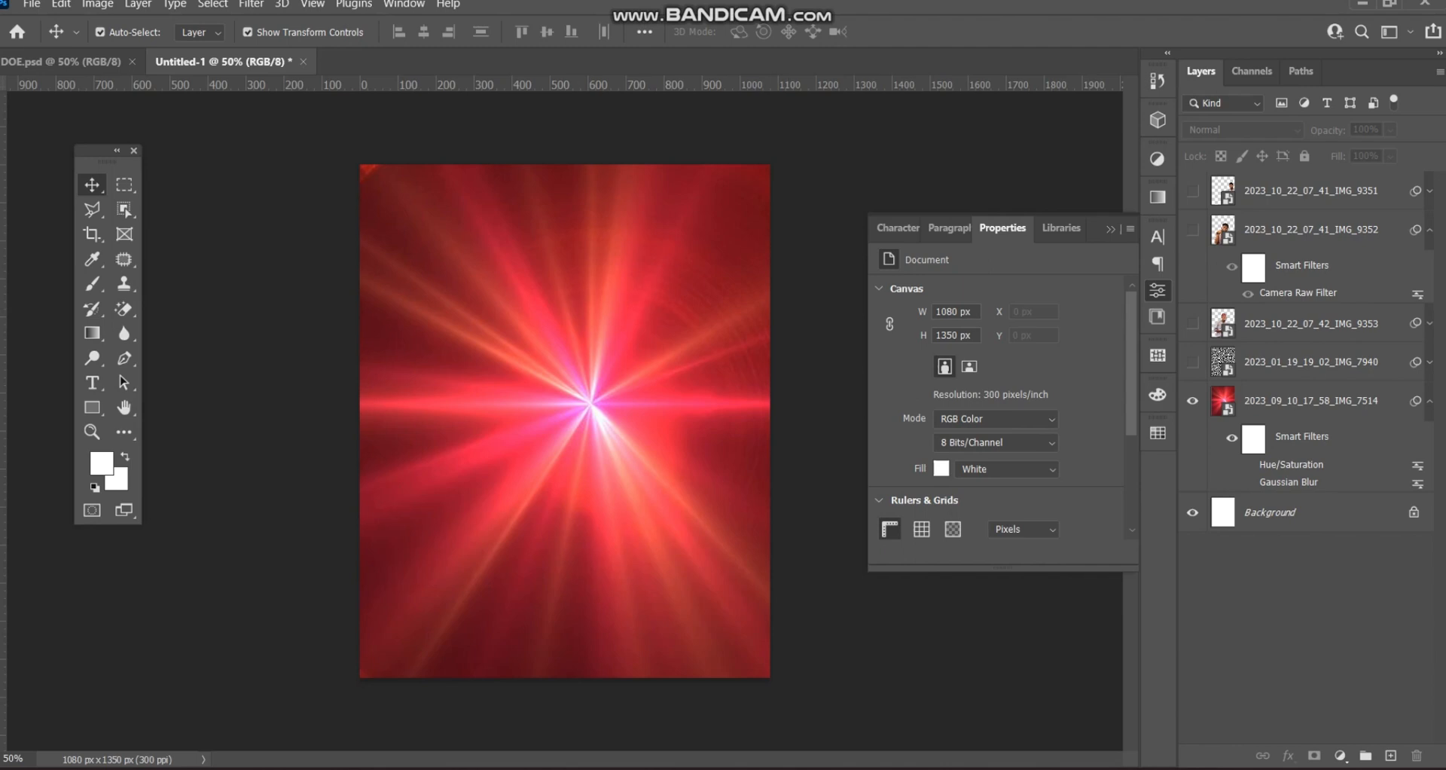
pyautogui.click(1248, 465)
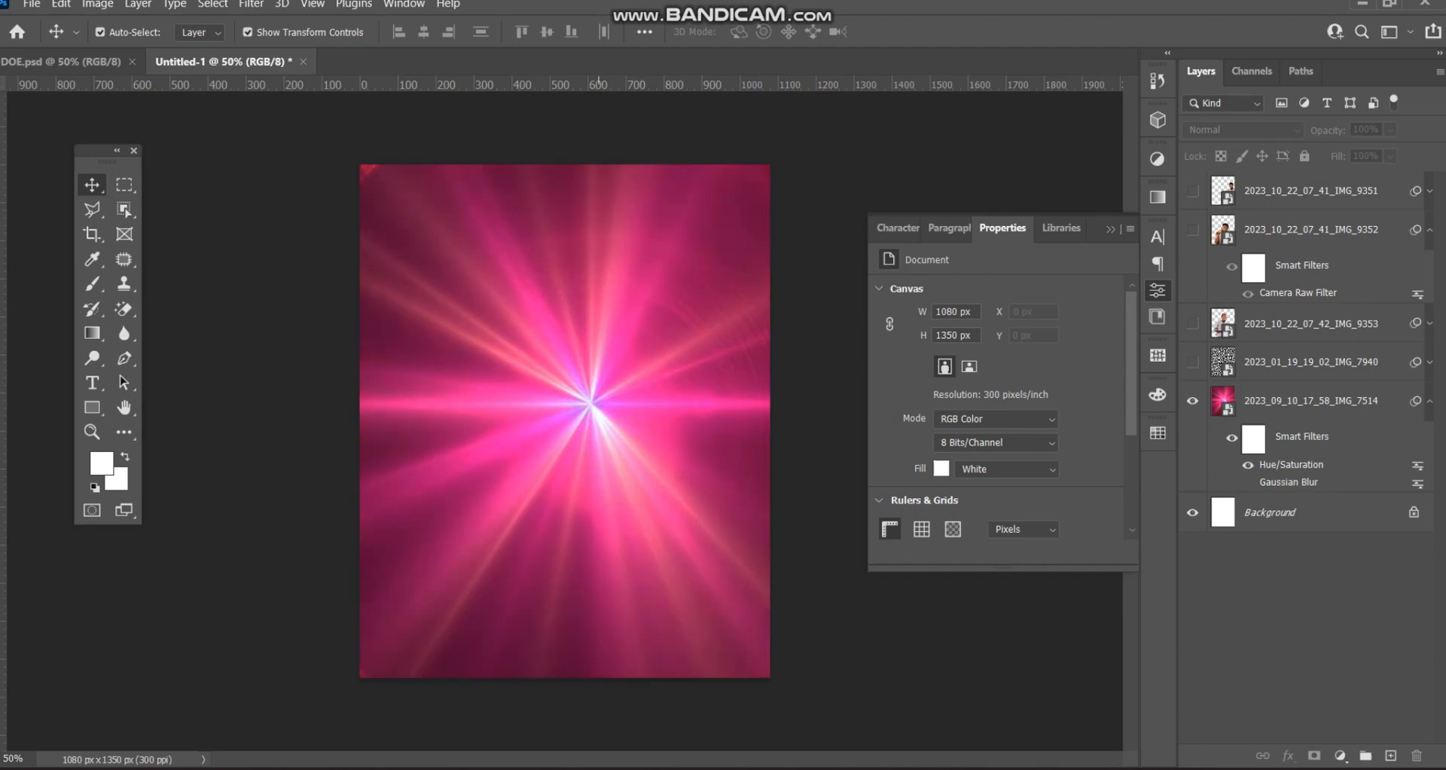
pyautogui.moveTo(592, 344); pyautogui.dragTo(574, 343)
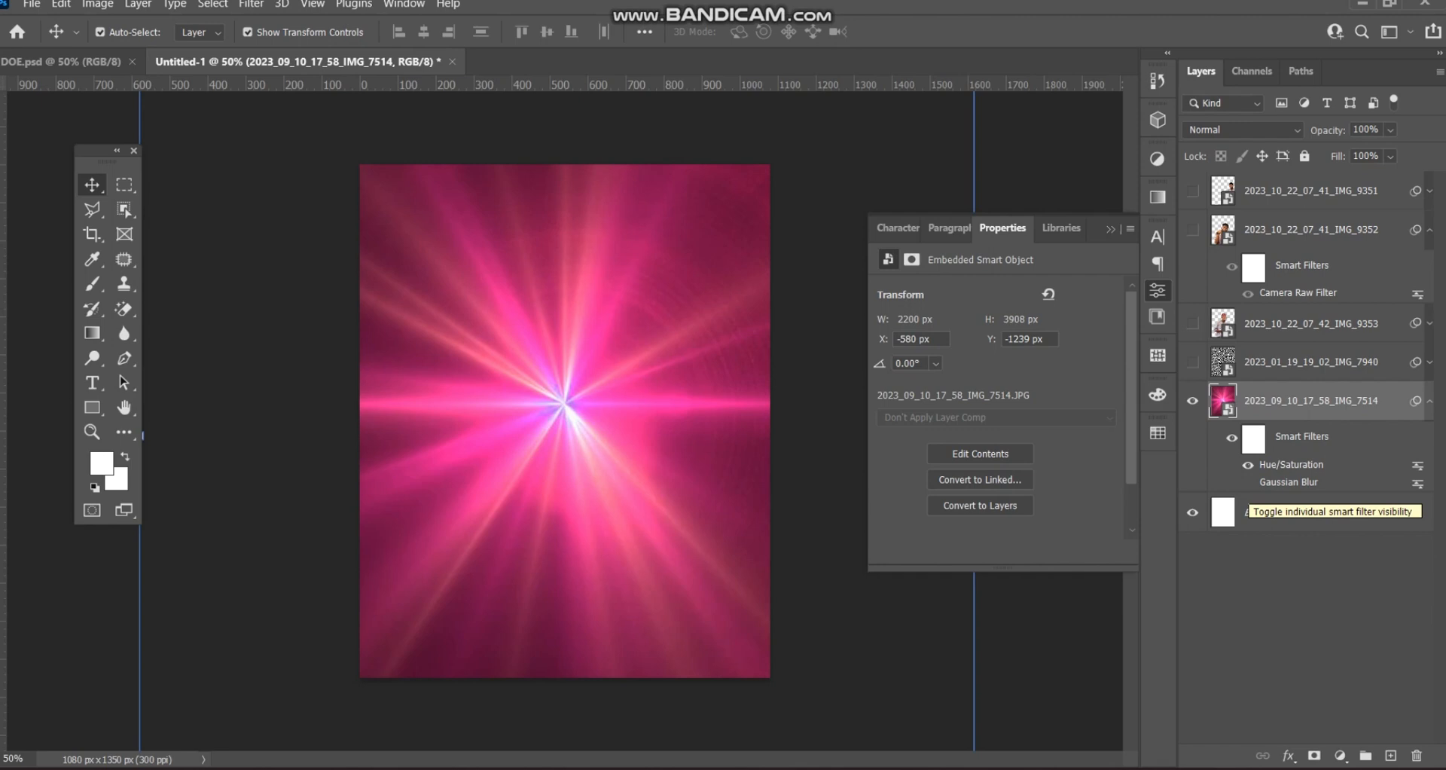
# - Turn the Gaussian Blur, squiggle pattern and all three portrait layers back on
pyautogui.click(1247, 481)
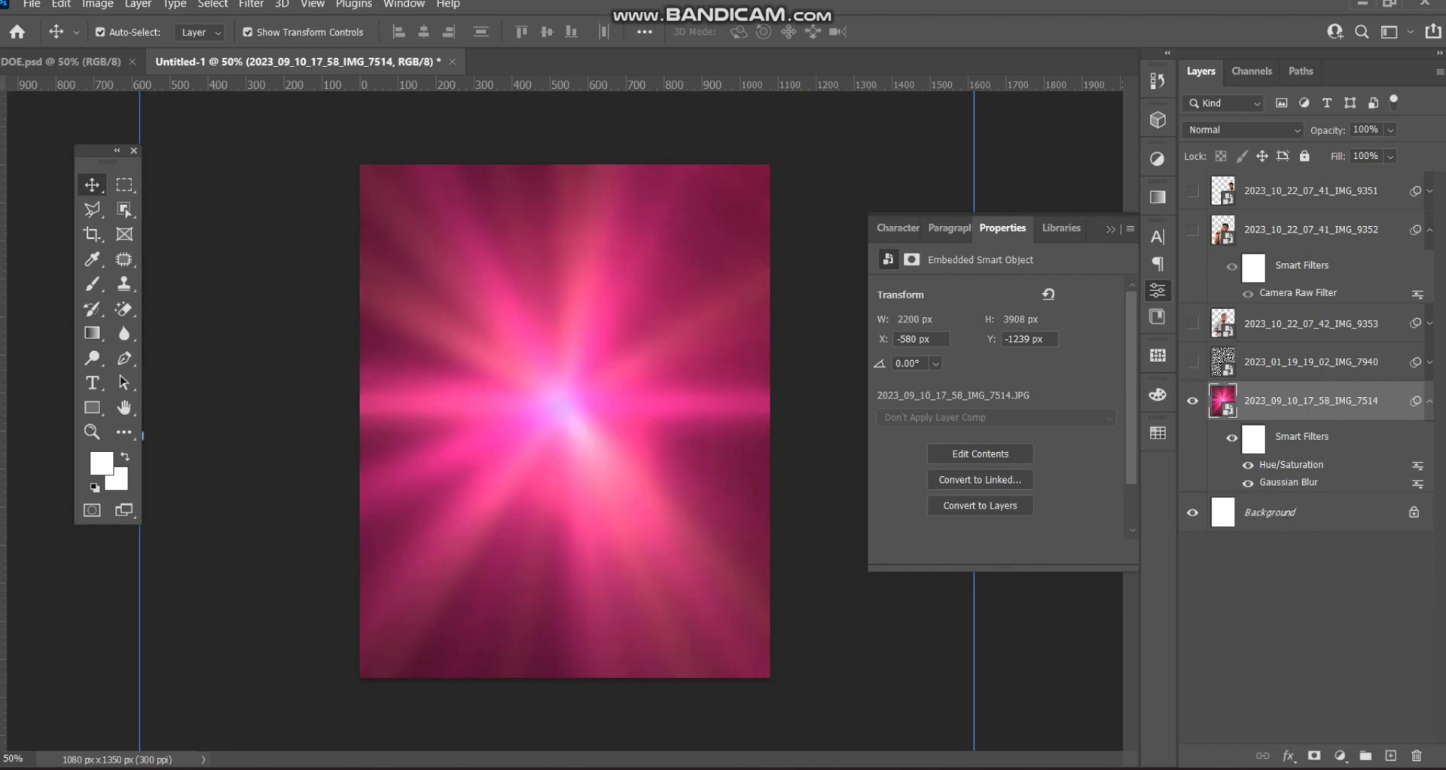
pyautogui.click(1192, 361)
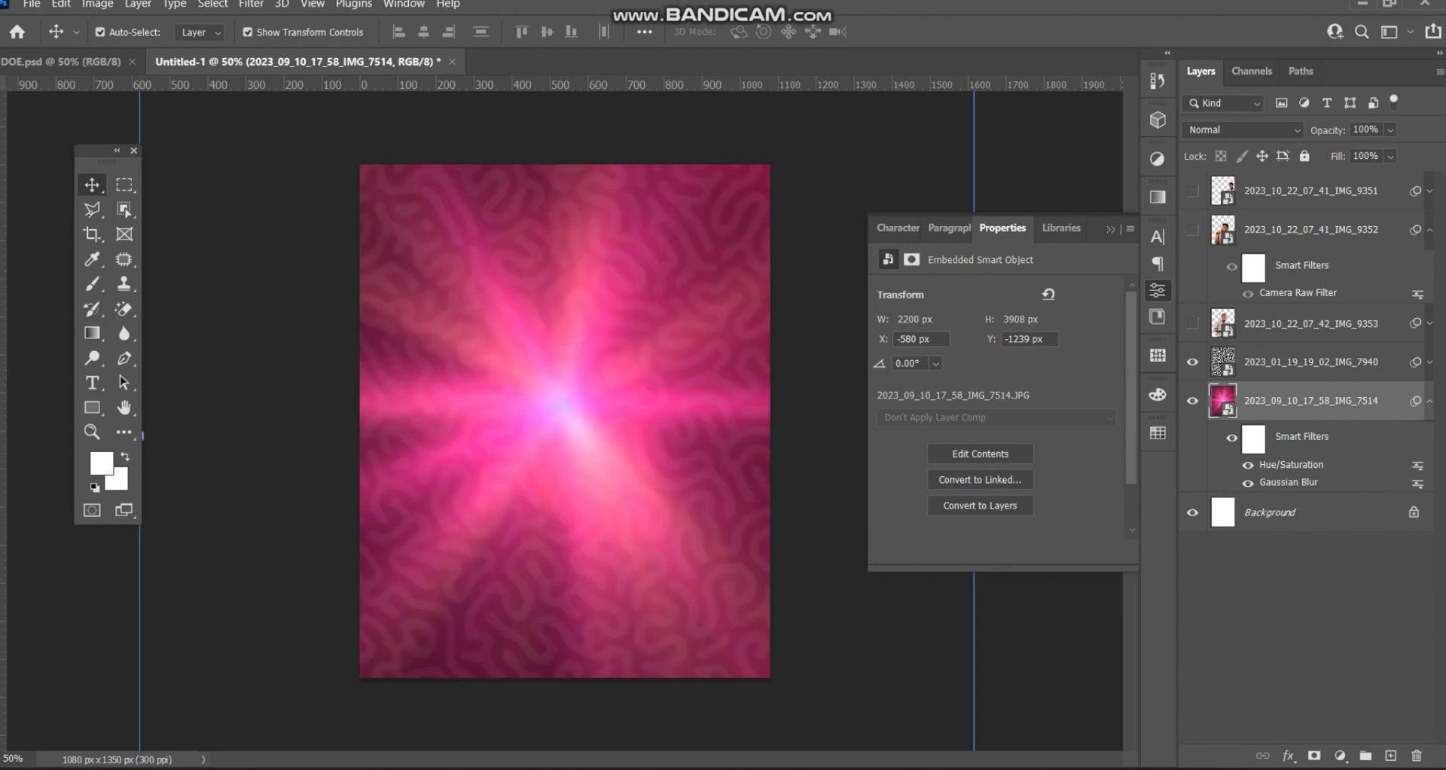
pyautogui.click(1310, 361)
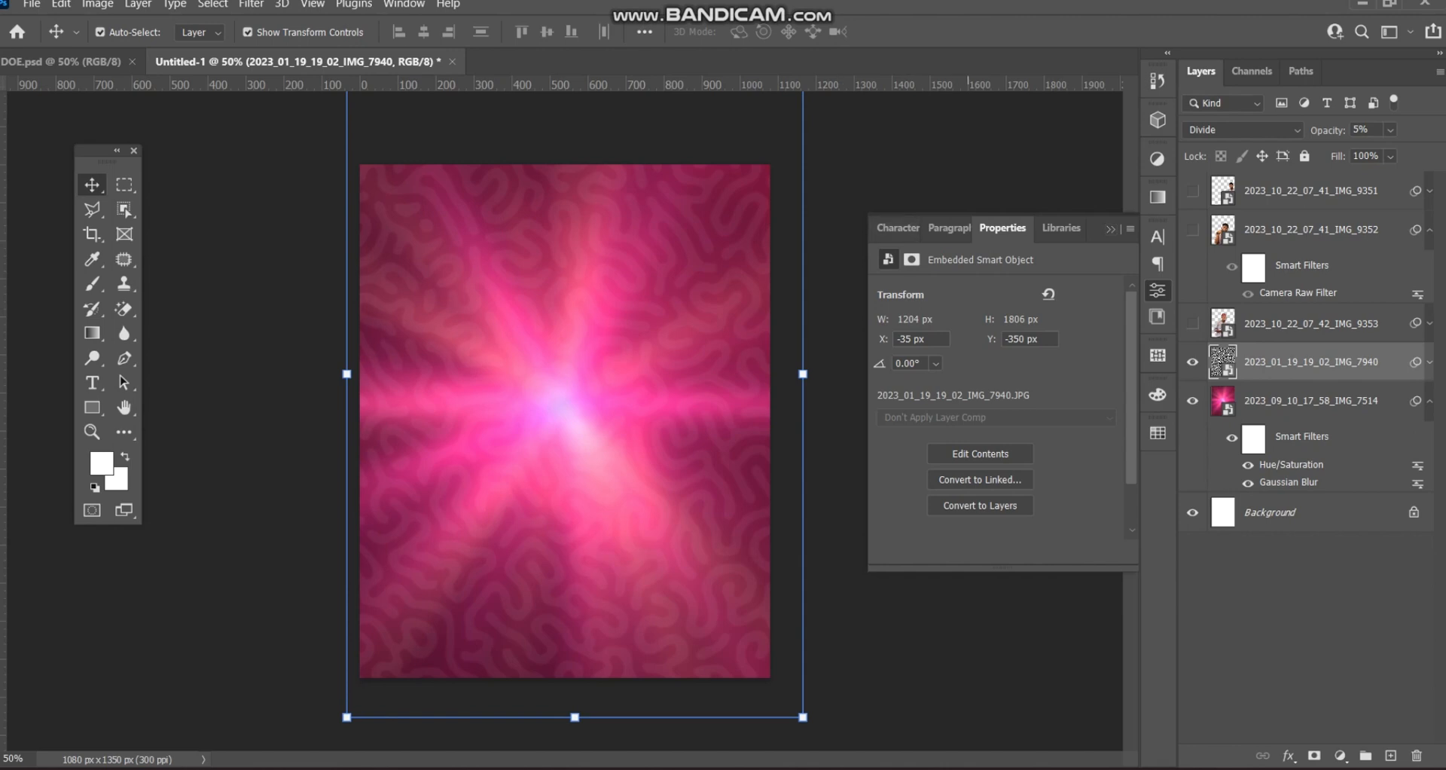
pyautogui.click(968, 157)
pyautogui.click(1192, 323)
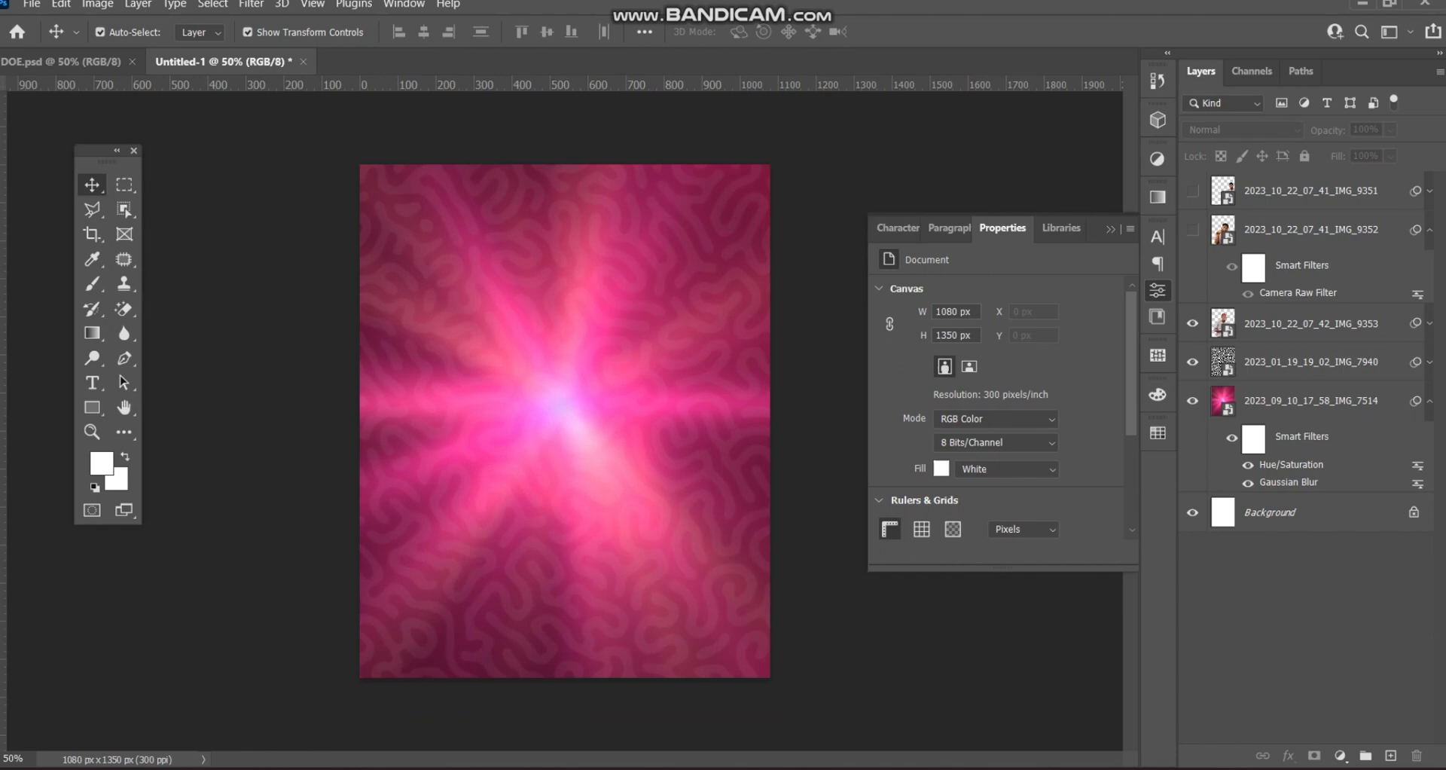
pyautogui.click(1192, 229)
pyautogui.click(1192, 190)
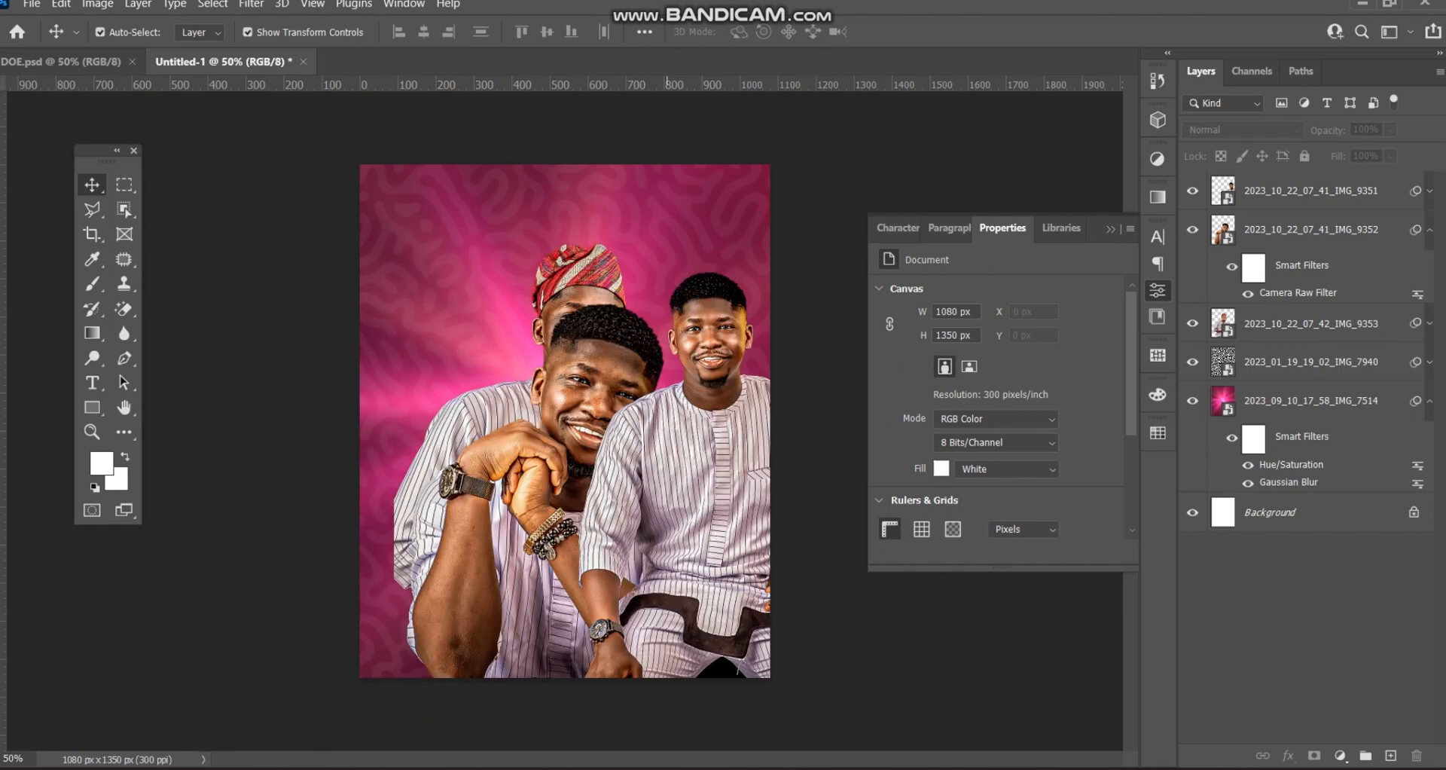
pyautogui.click(1310, 191)
pyautogui.click(86, 62)
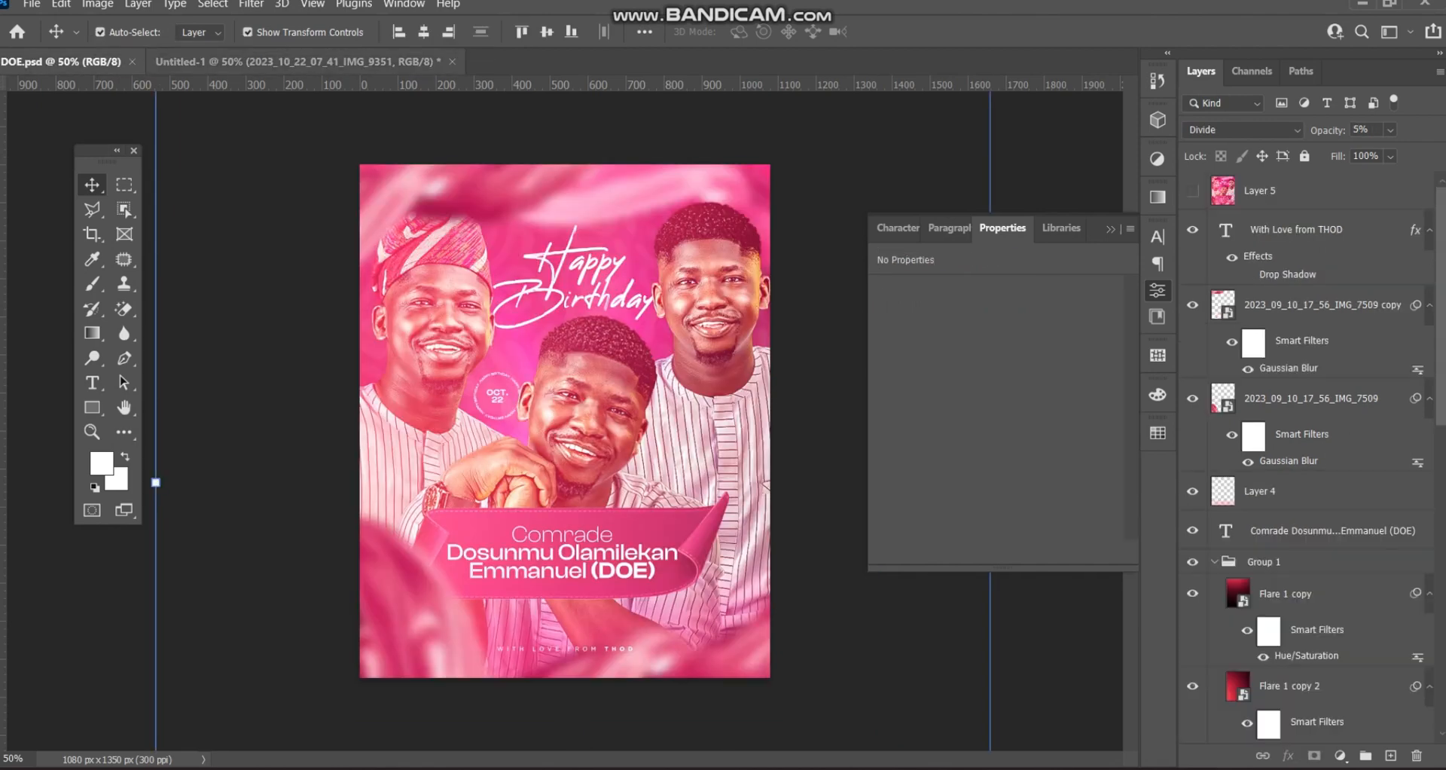
# - Move IMG_9351 below IMG_9353, then enlarge the red-cap man to about 127%, shifted lower left
pyautogui.click(298, 62)
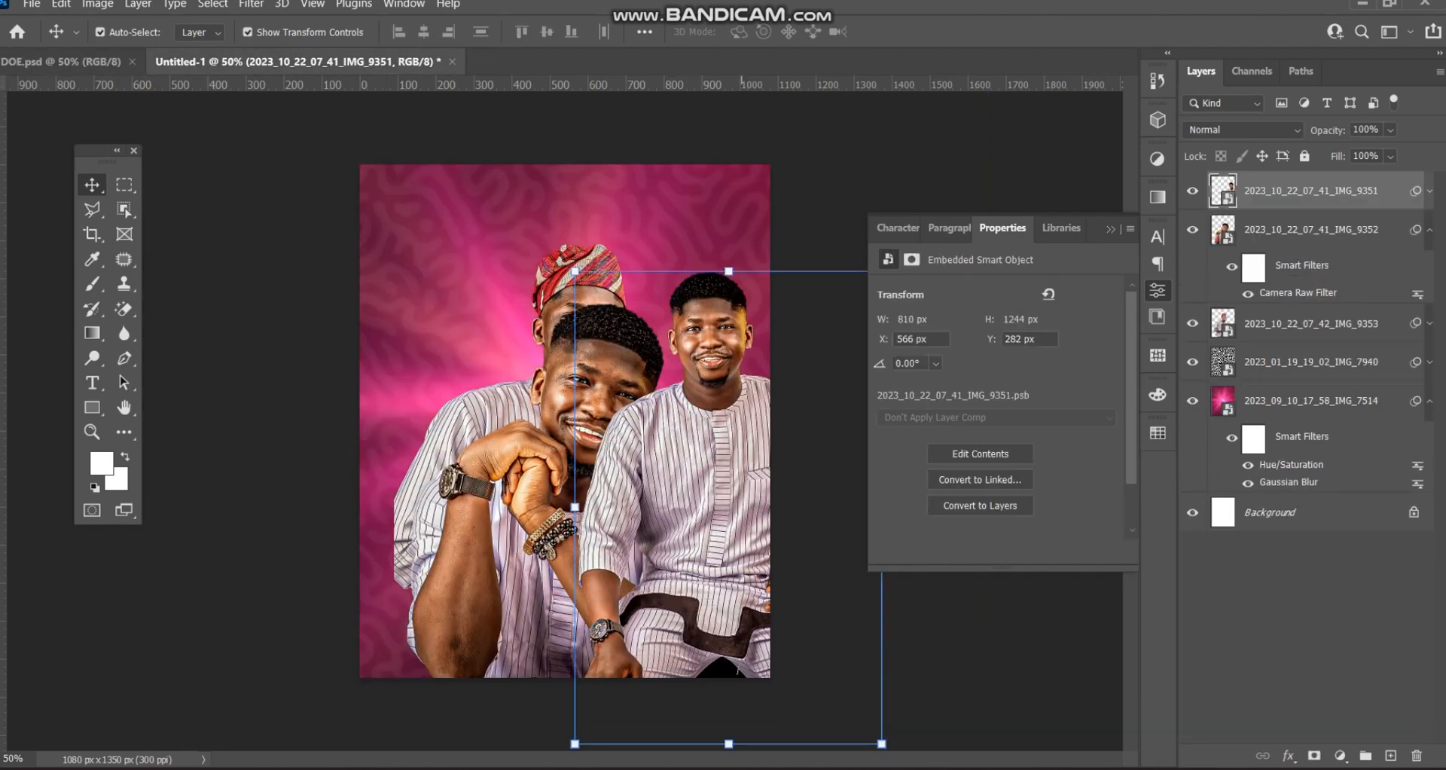
pyautogui.moveTo(1310, 191); pyautogui.dragTo(1310, 342)
pyautogui.moveTo(450, 388); pyautogui.dragTo(331, 388)
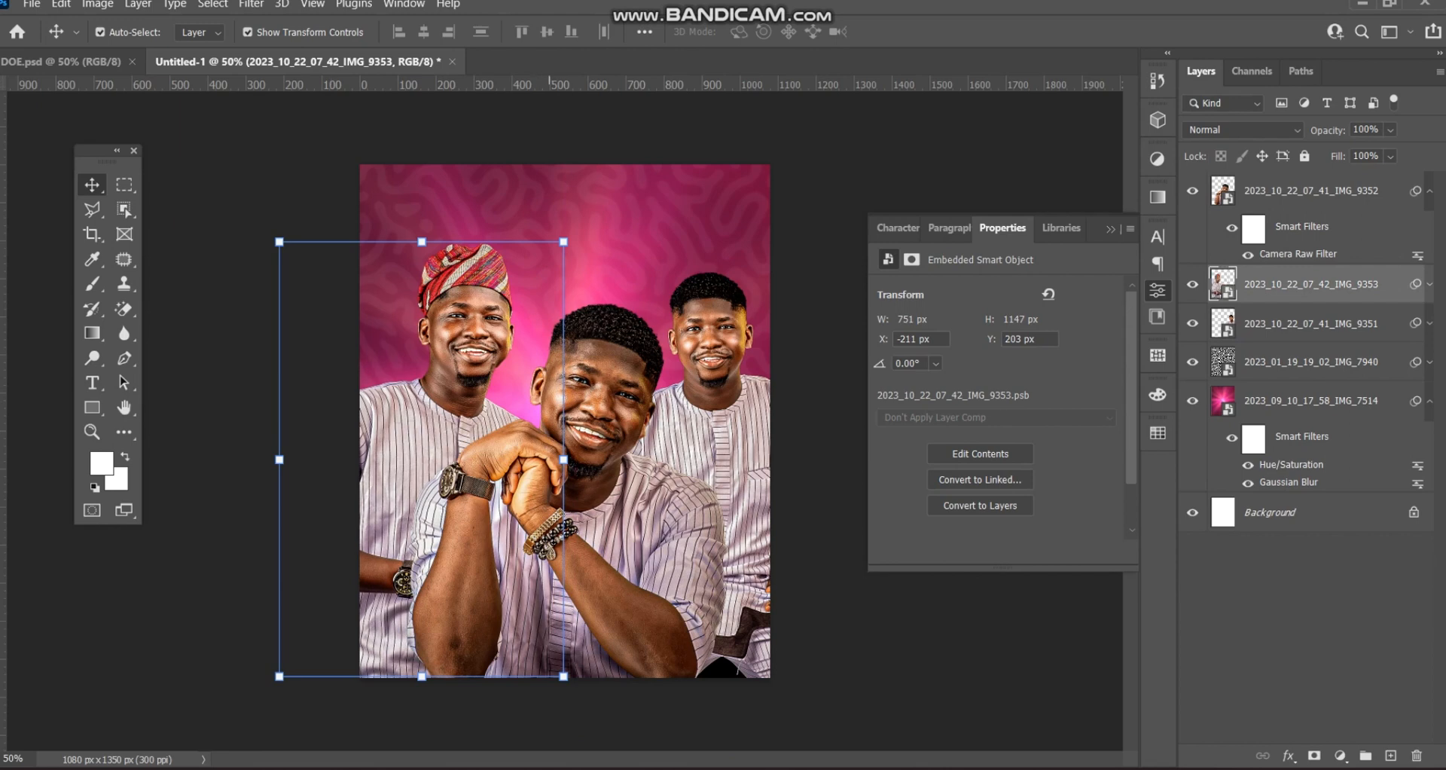
pyautogui.hotkey('ctrl', 't')
pyautogui.moveTo(563, 458); pyautogui.dragTo(622, 458)
pyautogui.moveTo(521, 219); pyautogui.dragTo(454, 229)
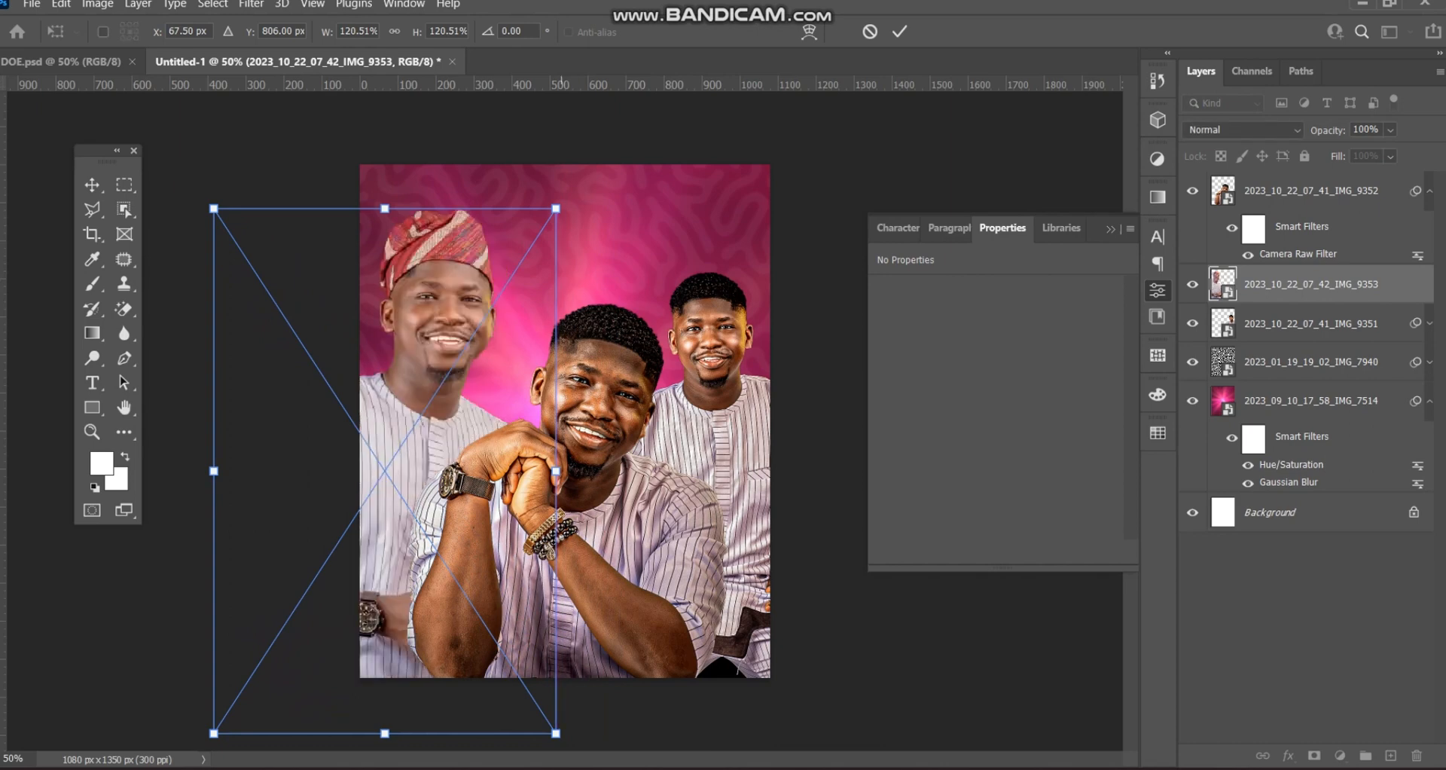
pyautogui.moveTo(558, 470); pyautogui.dragTo(580, 471)
pyautogui.moveTo(419, 242)
pyautogui.mouseDown()
pyautogui.moveTo(402, 283)
pyautogui.moveTo(401, 260)
pyautogui.mouseUp()
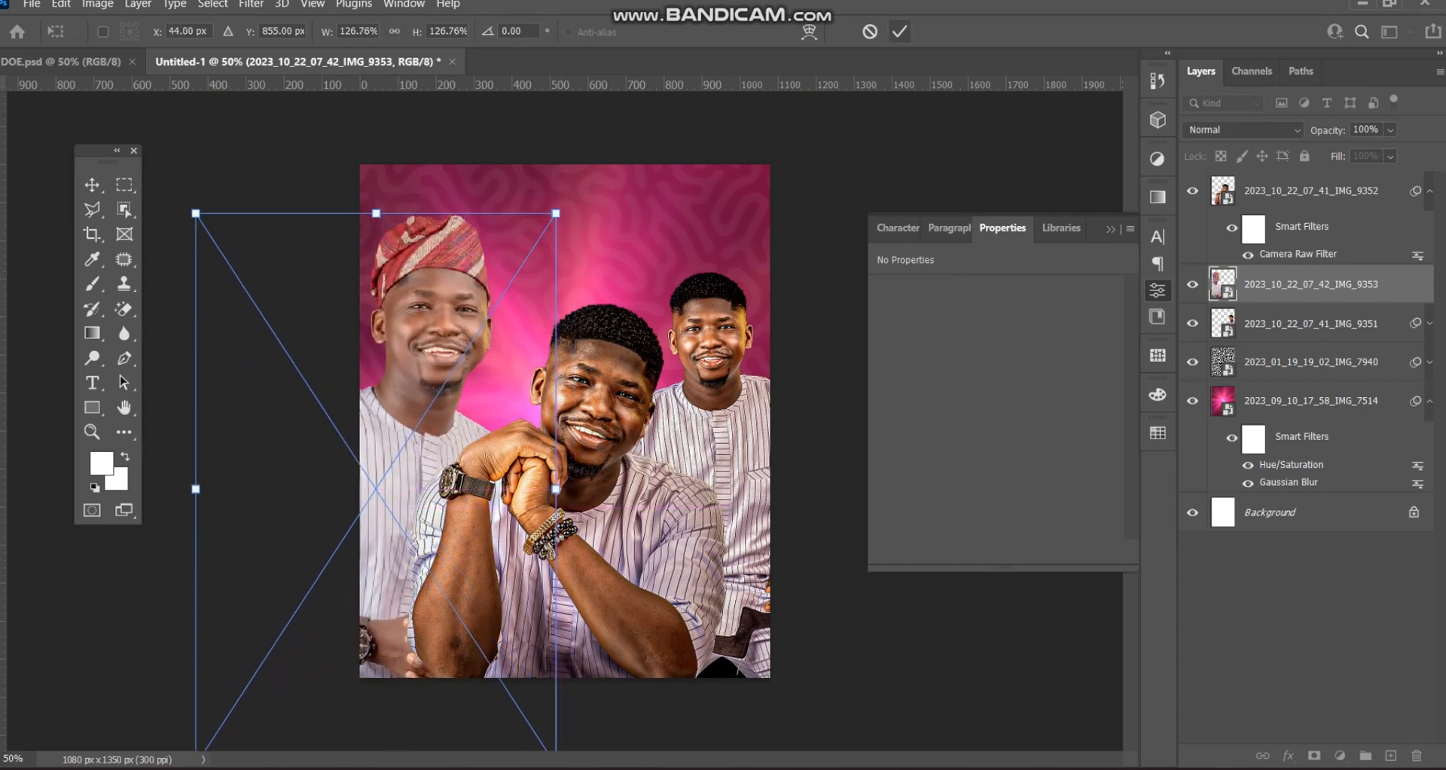
pyautogui.click(899, 31)
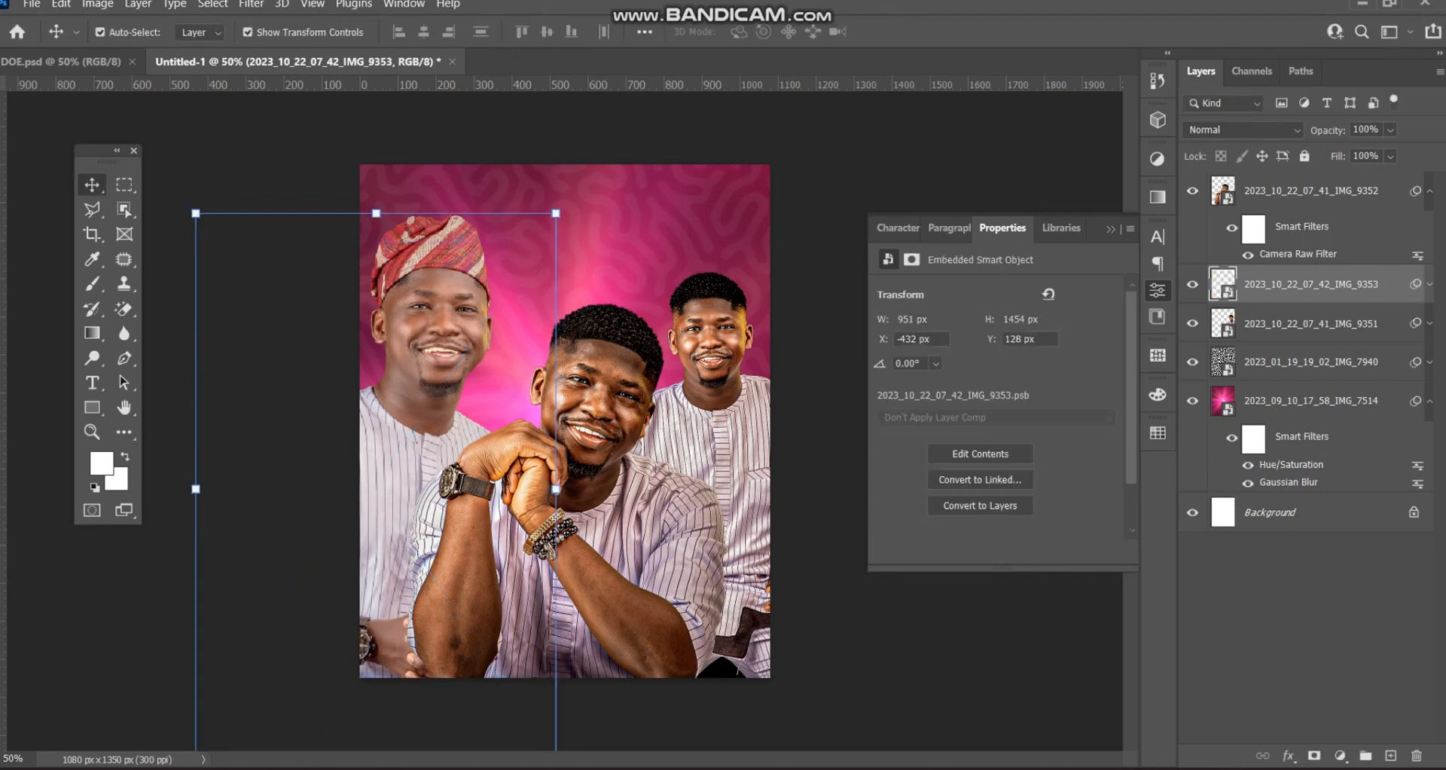
# - Enlarge the right-hand man to about 125% and move him right and down
pyautogui.click(1111, 229)
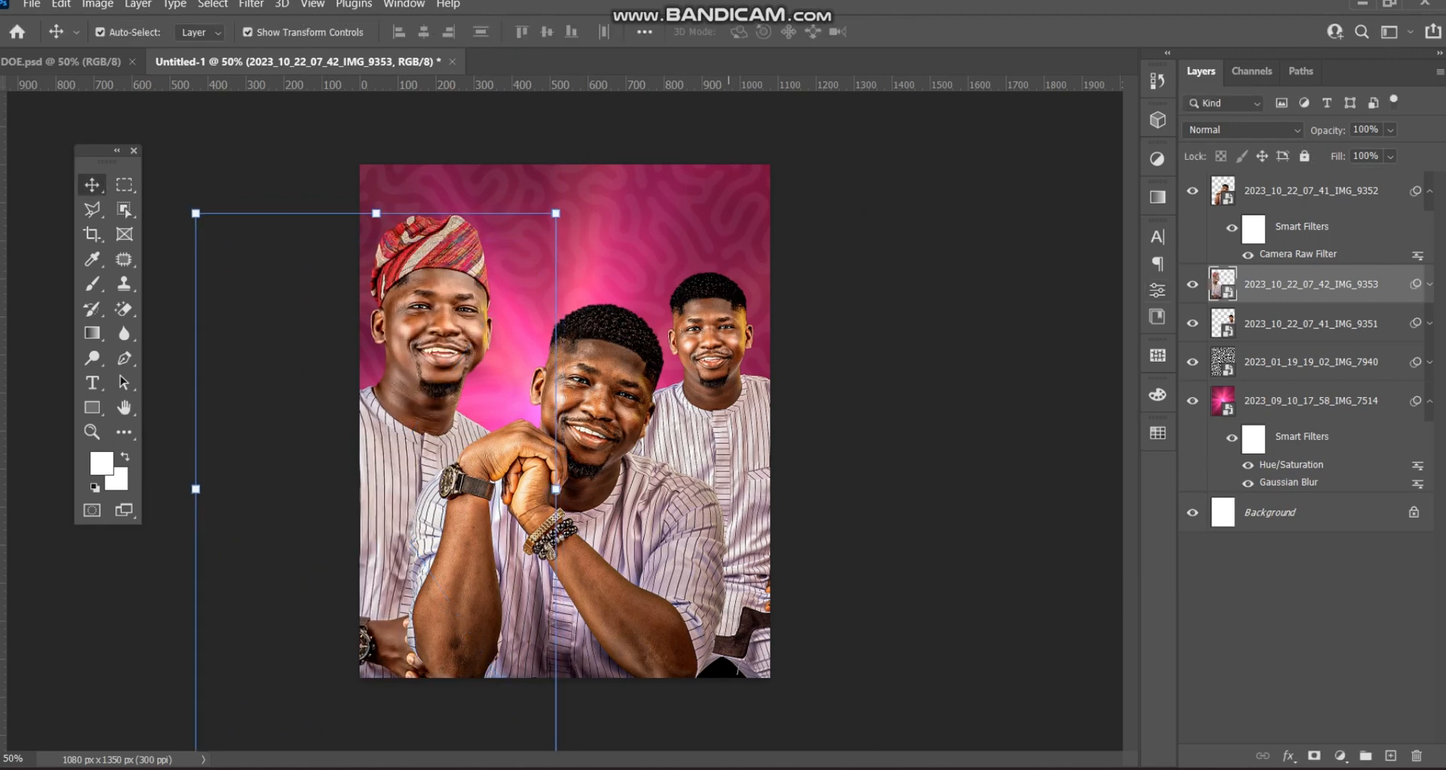
pyautogui.click(728, 362)
pyautogui.moveTo(574, 507); pyautogui.dragTo(483, 507)
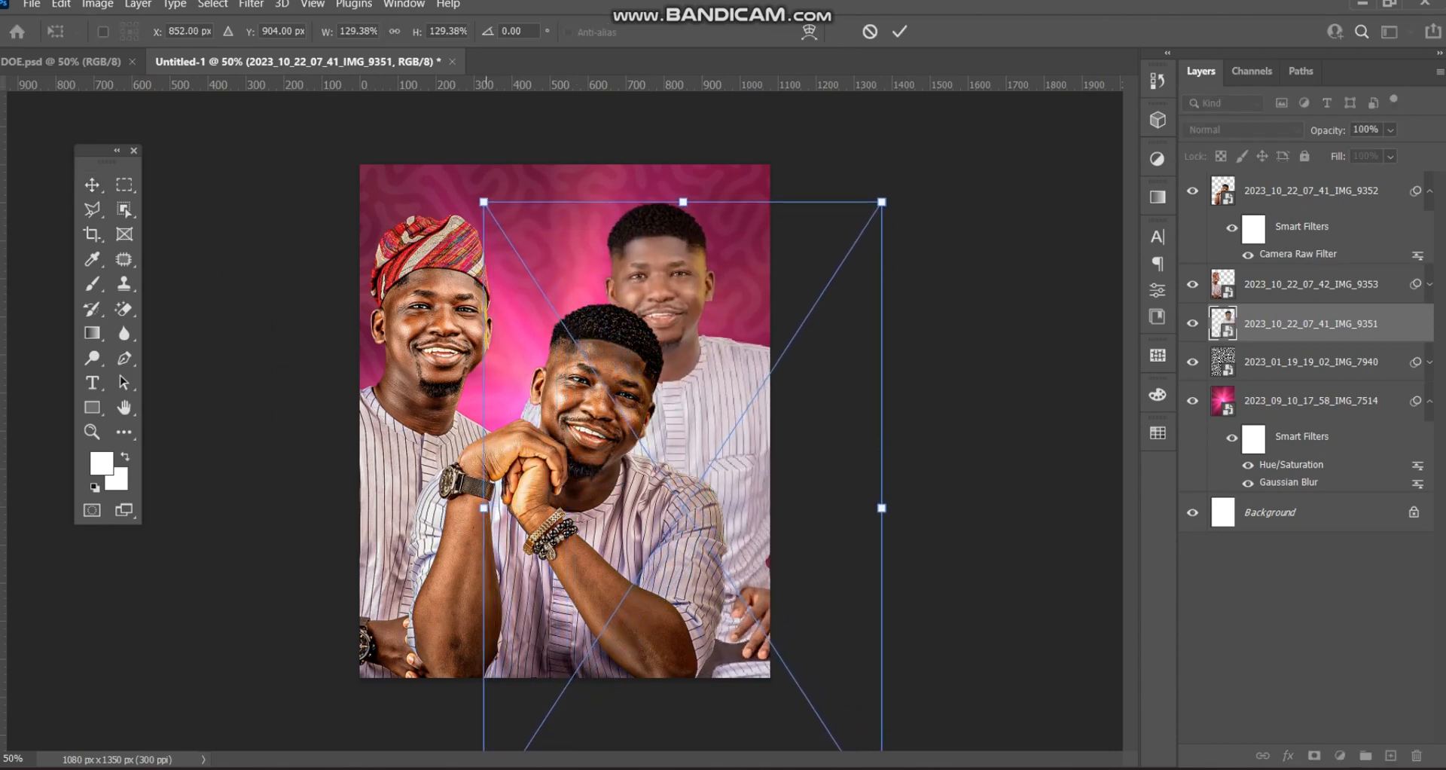
pyautogui.press('Return')
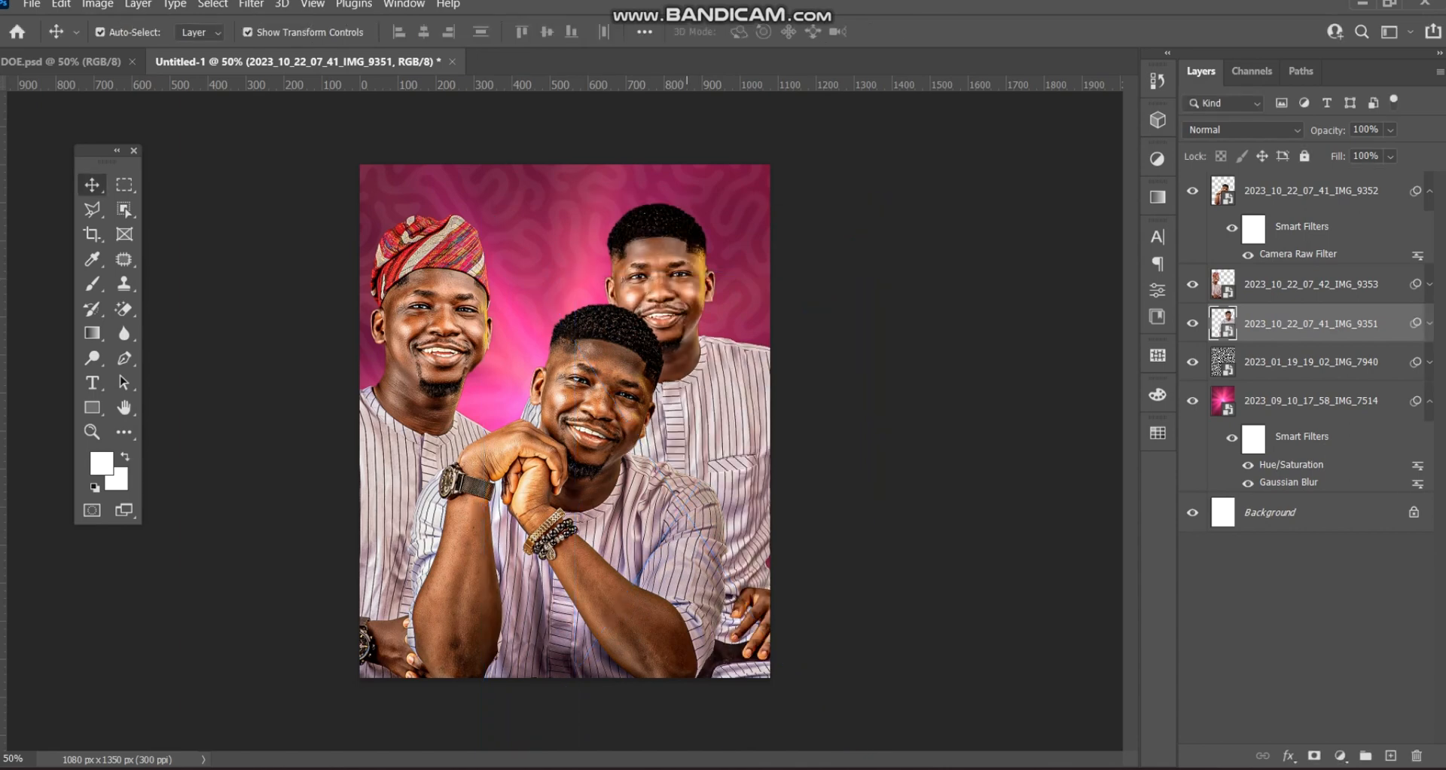
pyautogui.moveTo(702, 234); pyautogui.dragTo(763, 245)
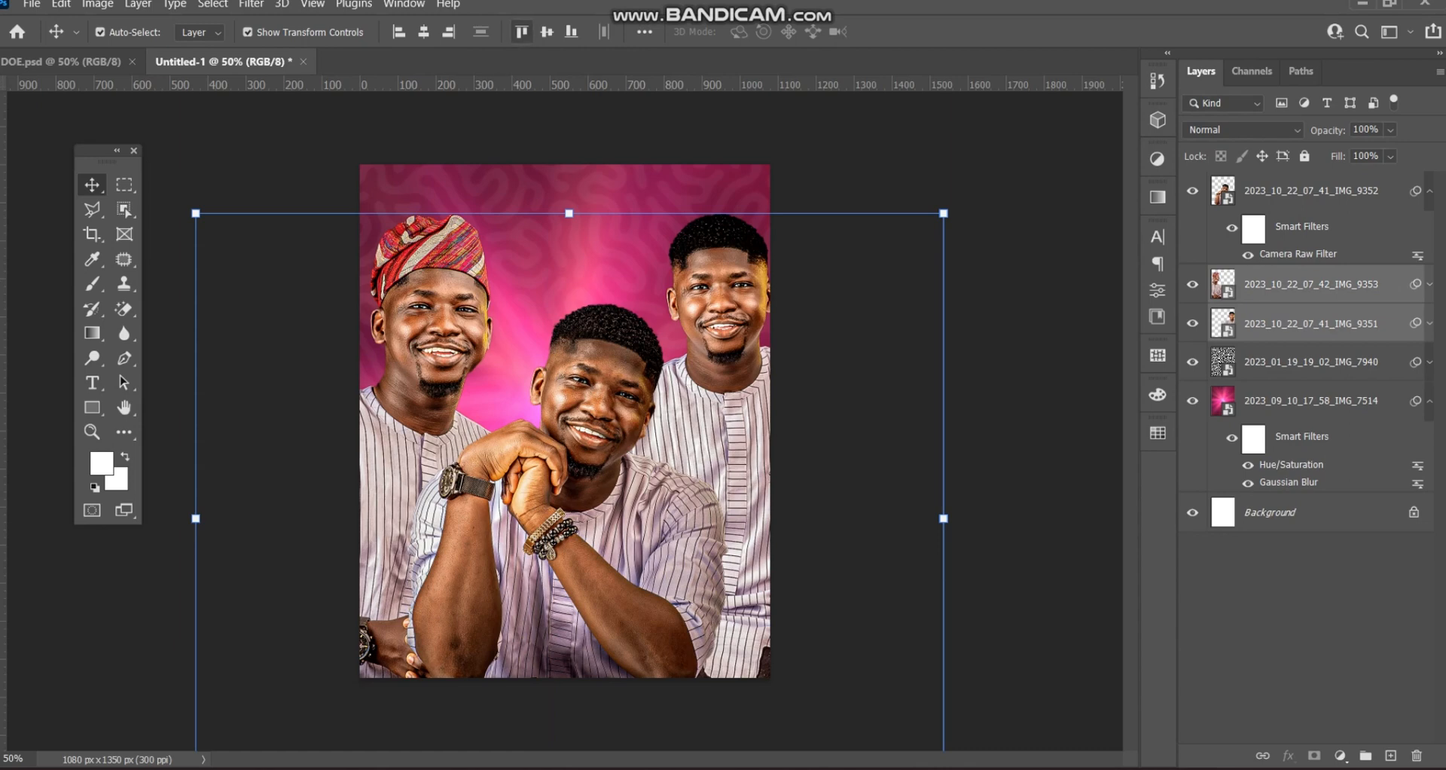
# - Nudge the middle man IMG_9352 slightly to the left
pyautogui.click(910, 361)
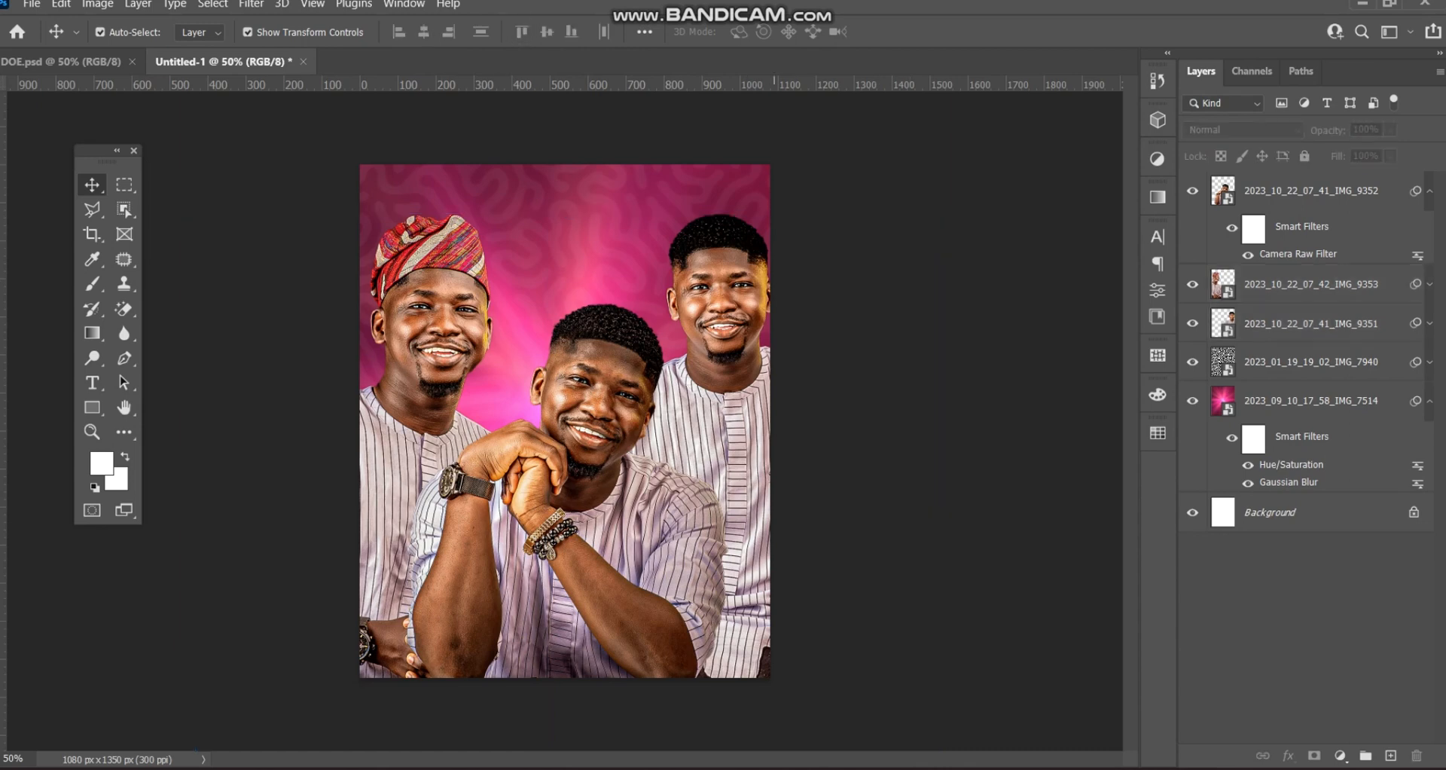
pyautogui.moveTo(617, 461); pyautogui.dragTo(606, 460)
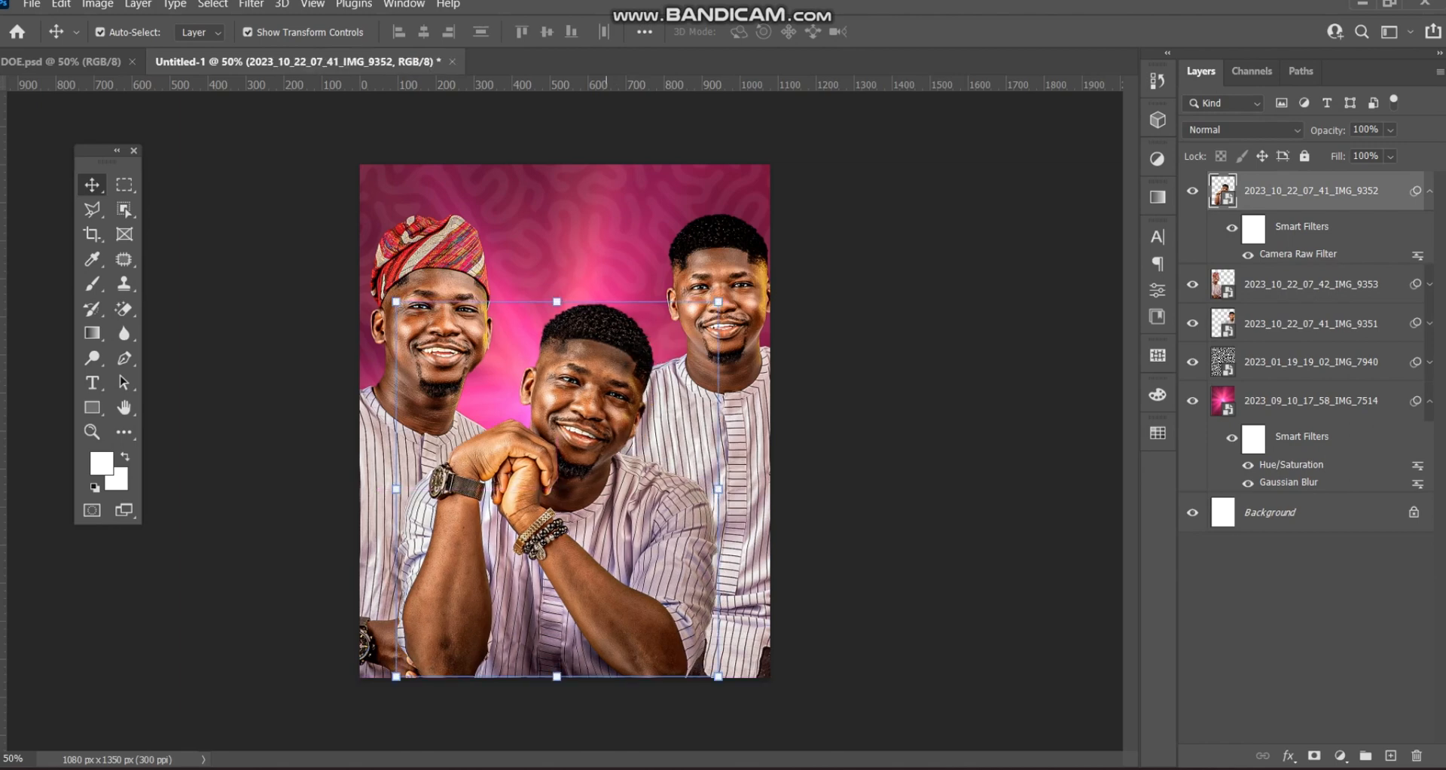
pyautogui.click(865, 422)
# - Enlarge the right-hand man IMG_9351 to about 139.5%, shifted slightly left and down
pyautogui.click(731, 444)
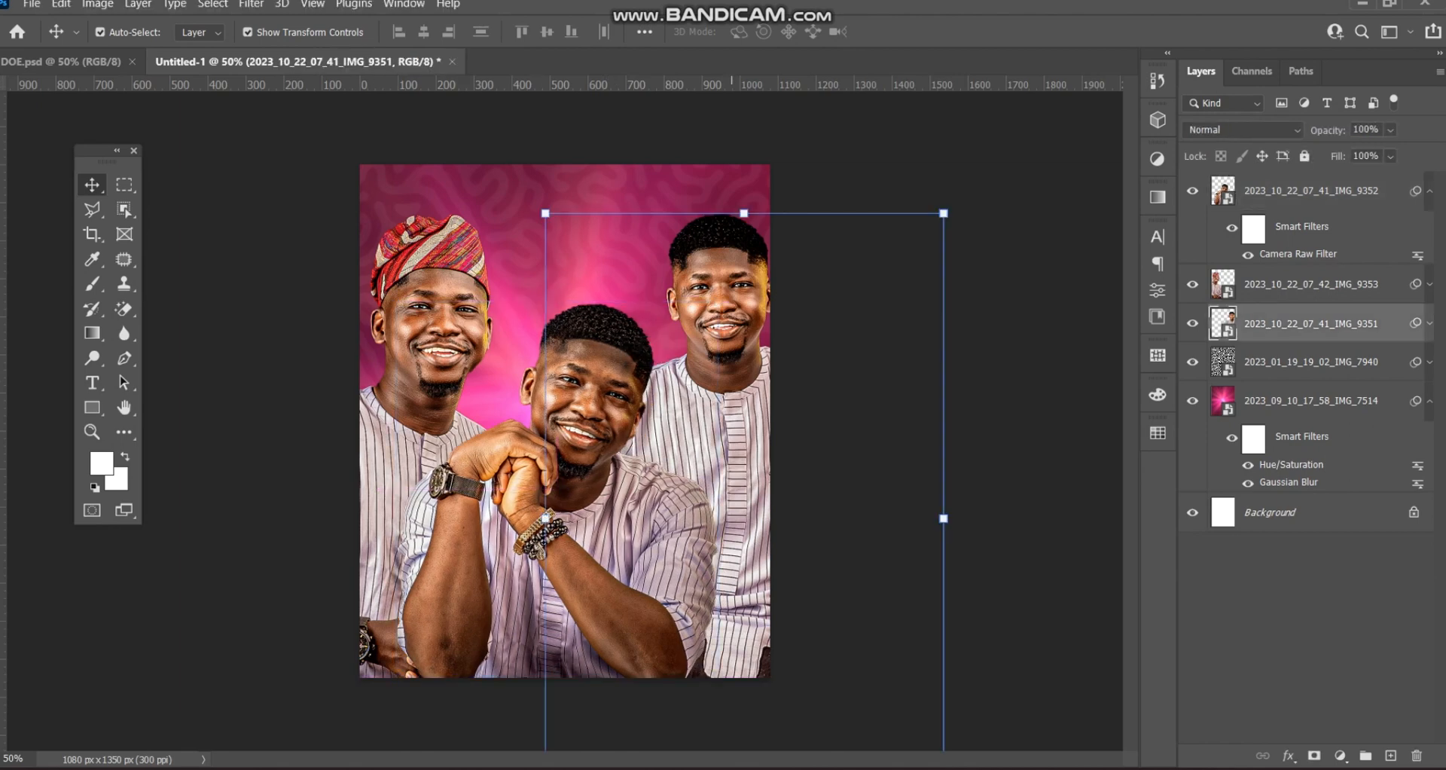
pyautogui.moveTo(944, 518); pyautogui.dragTo(973, 518)
pyautogui.moveTo(722, 353)
pyautogui.mouseDown()
pyautogui.moveTo(704, 377)
pyautogui.moveTo(707, 343)
pyautogui.mouseUp()
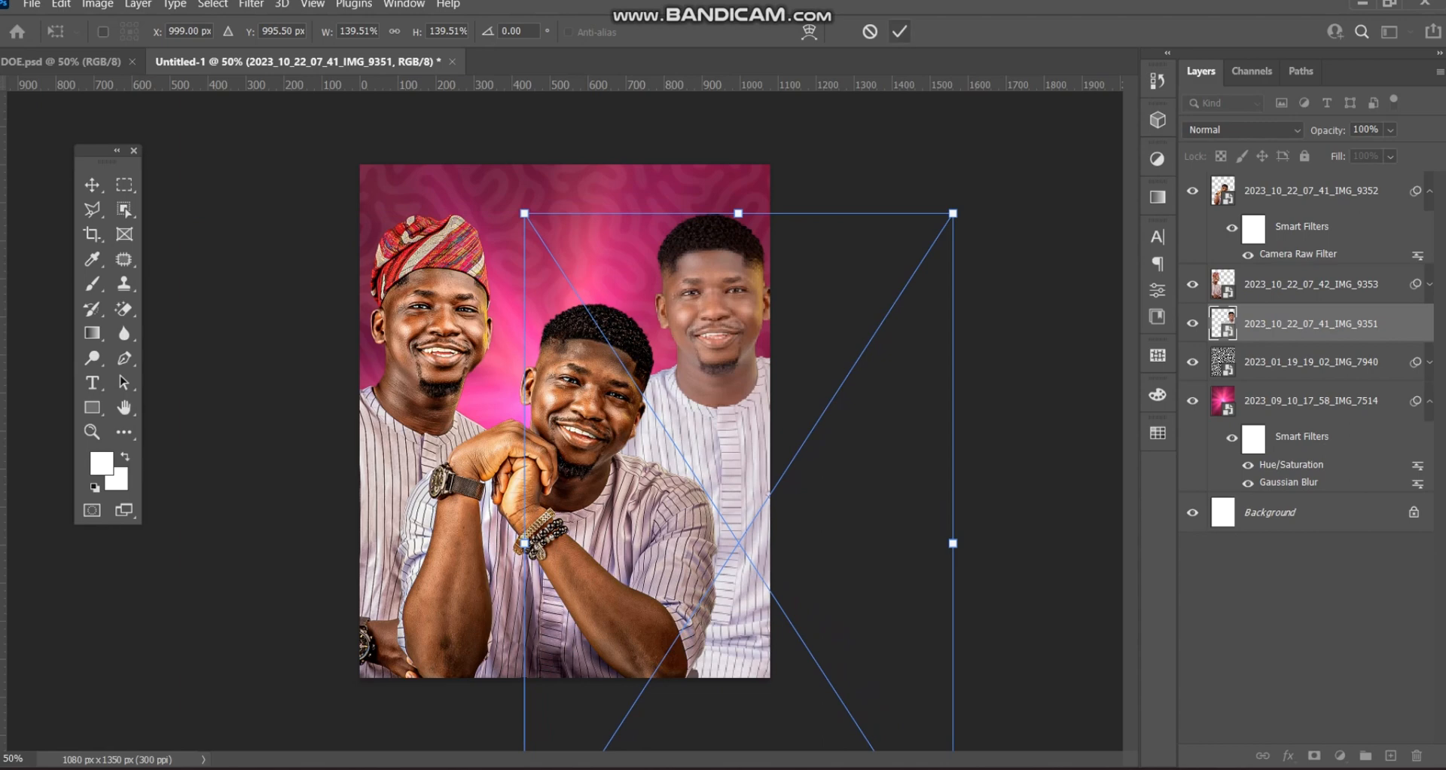
pyautogui.click(899, 32)
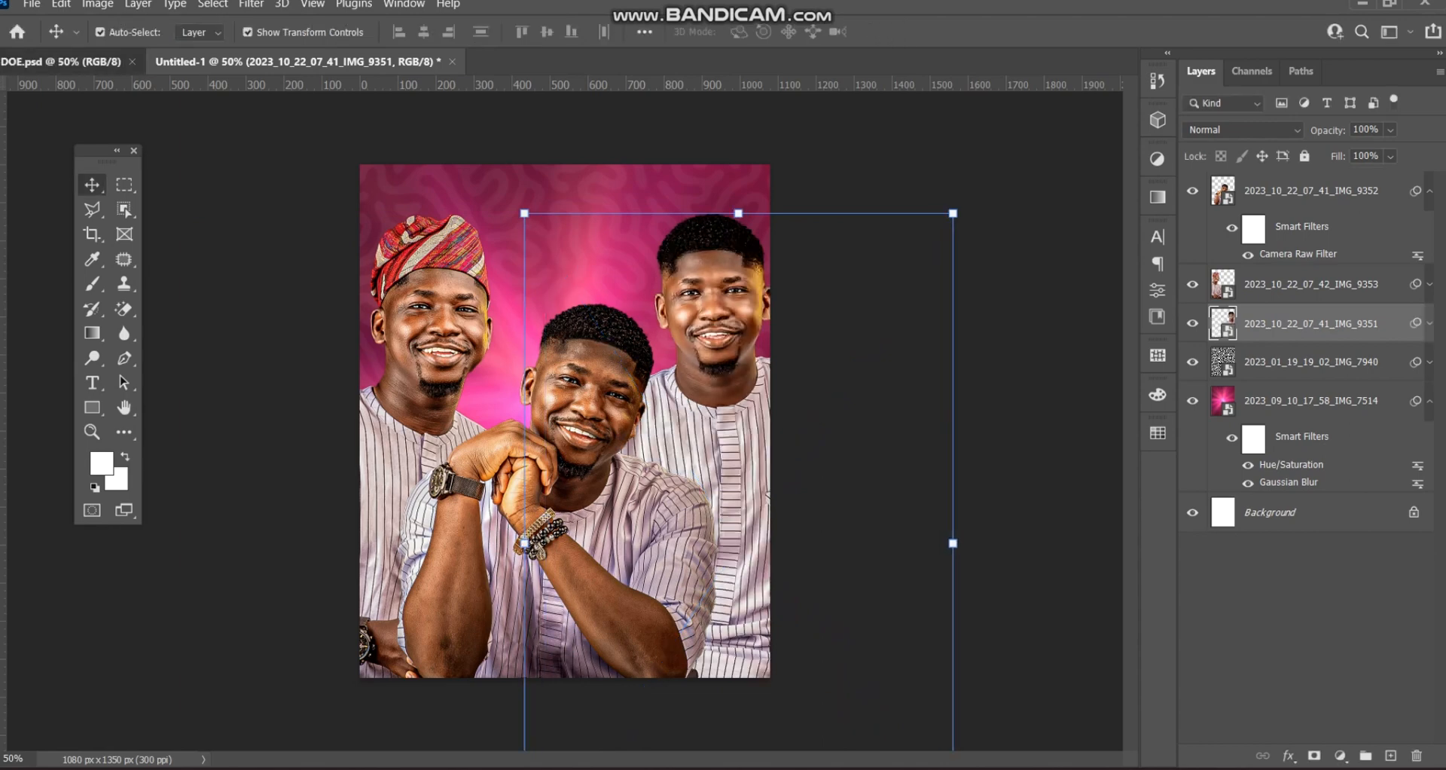
pyautogui.click(67, 61)
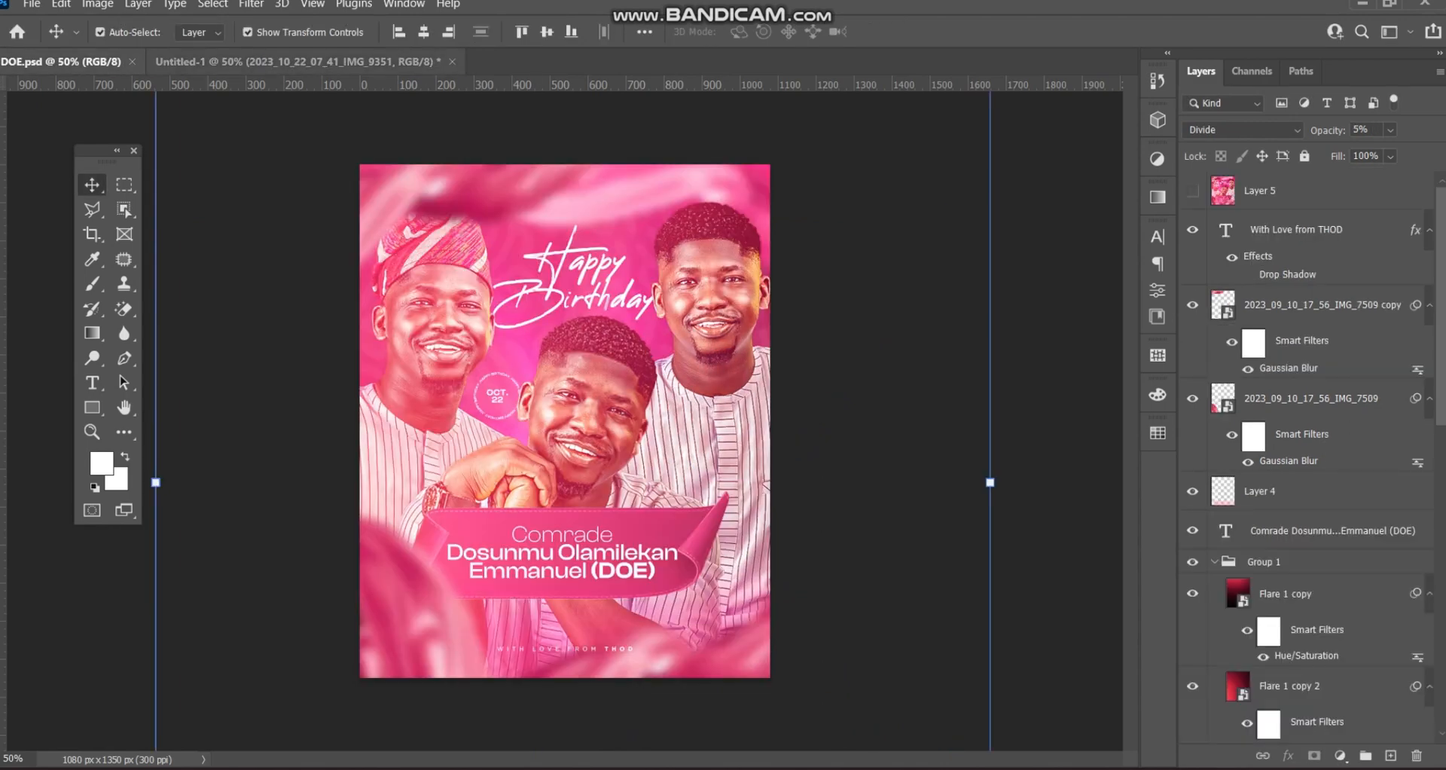
# - Return to Untitled-1, deselect the IMG_9351 layer, and start a Windows file search
pyautogui.click(297, 62)
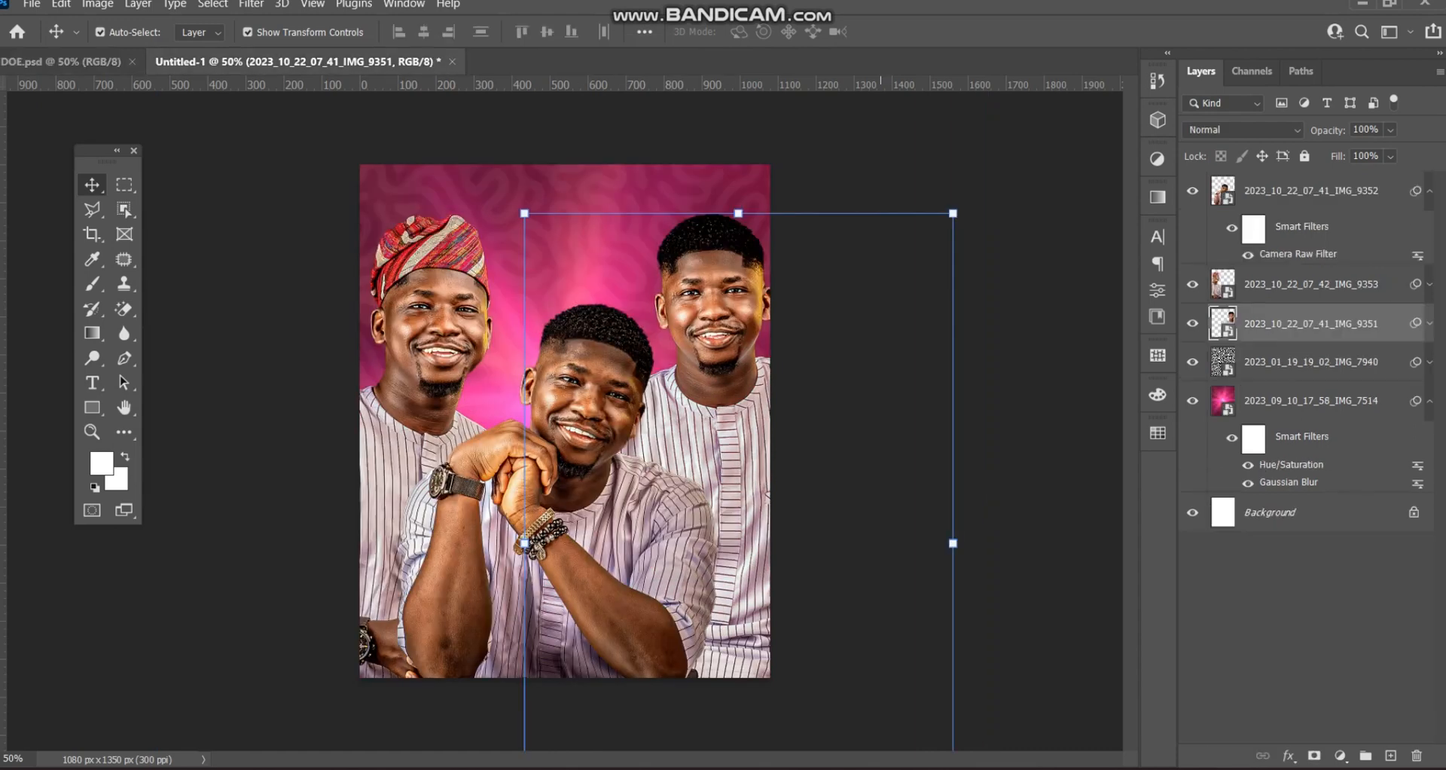
pyautogui.click(892, 361)
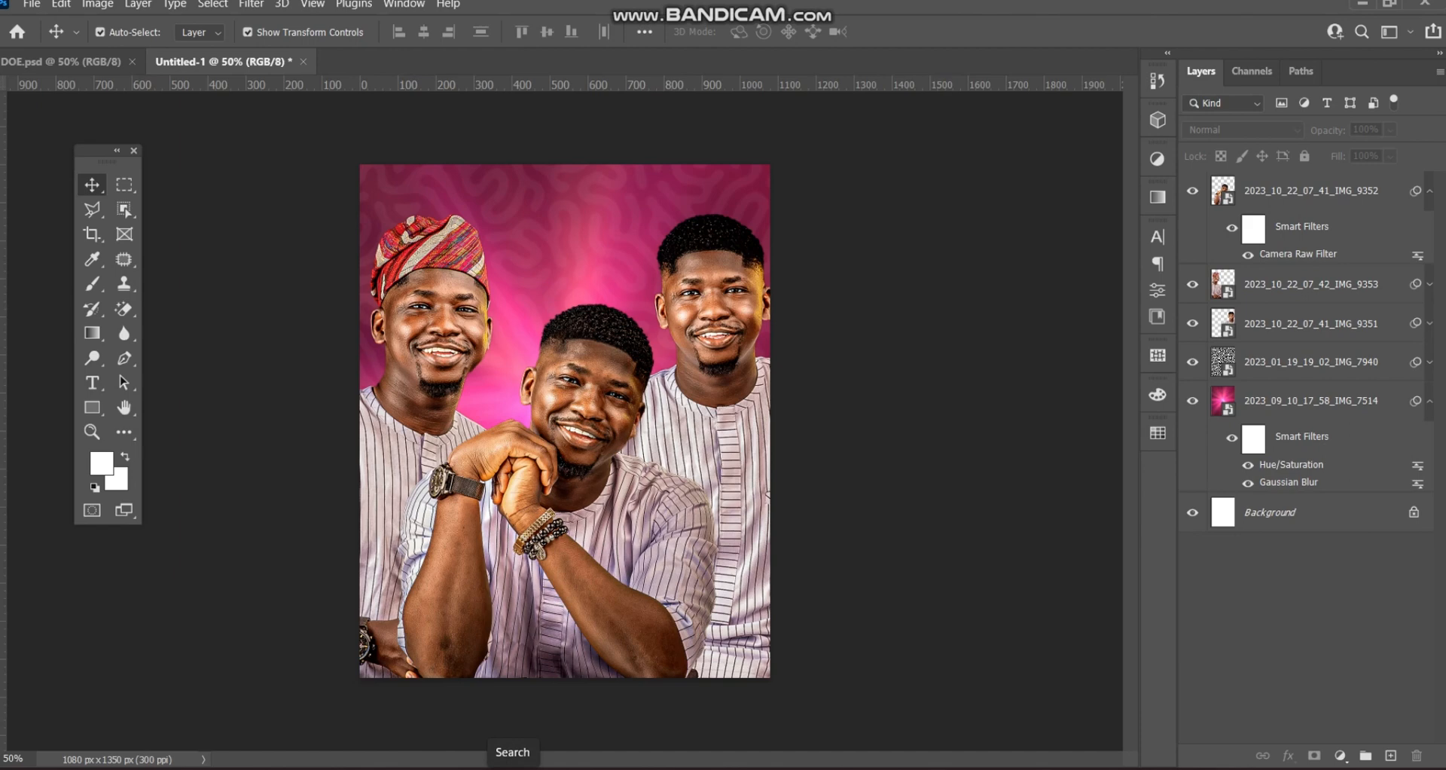
pyautogui.click(512, 767)
# - Find Flare 1 by searching 'flare', copy it from Photos, and paste it into Untitled-1
pyautogui.write('flare')
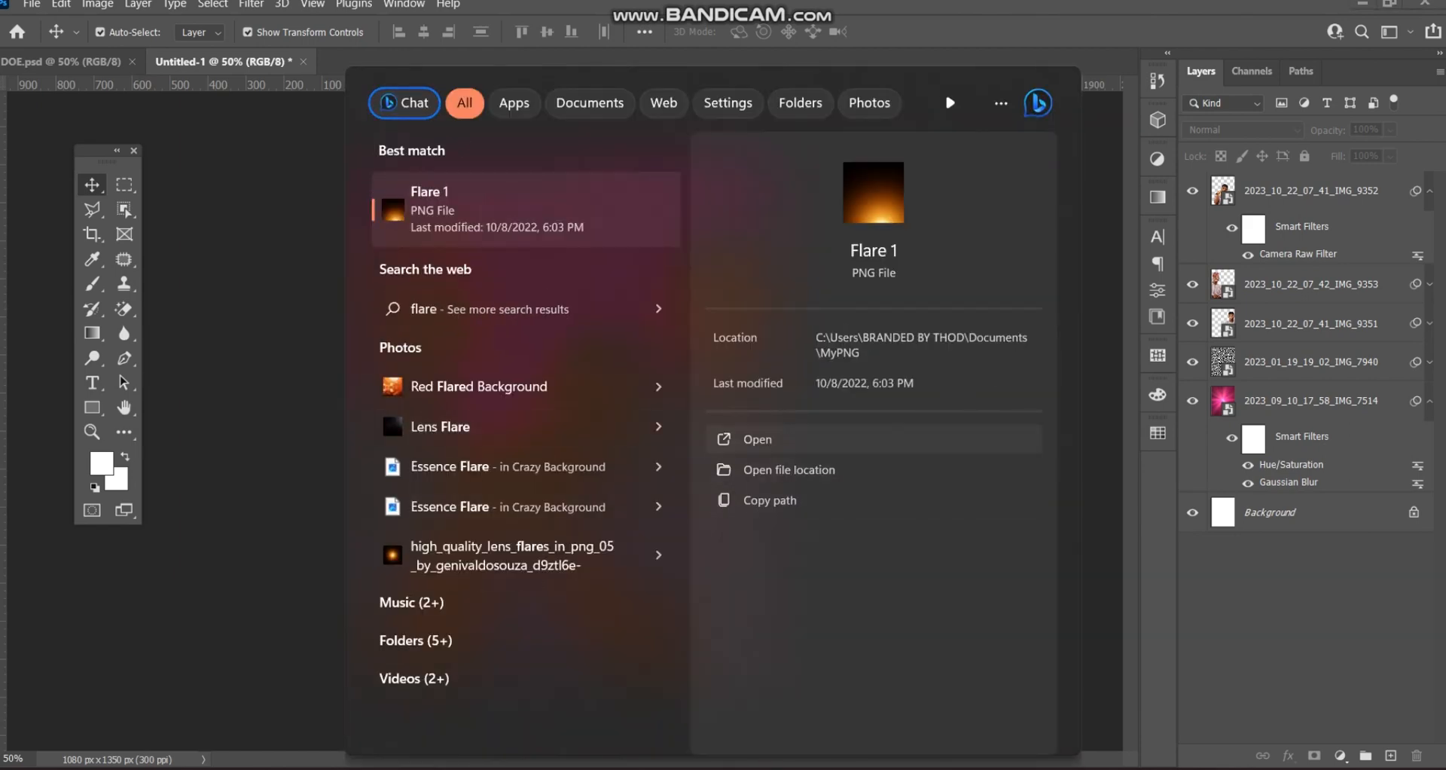
pyautogui.click(528, 209)
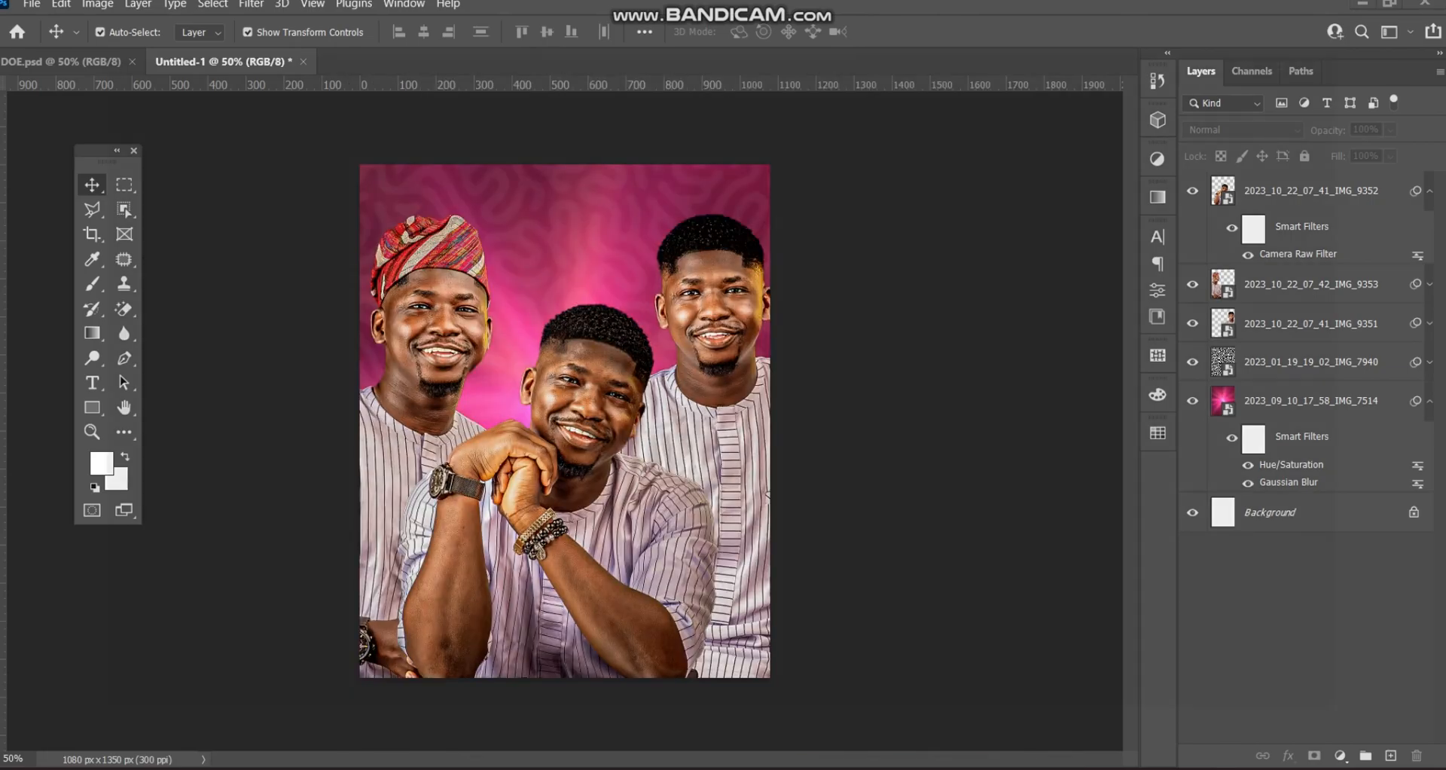
pyautogui.hotkey('ctrl', 'c')
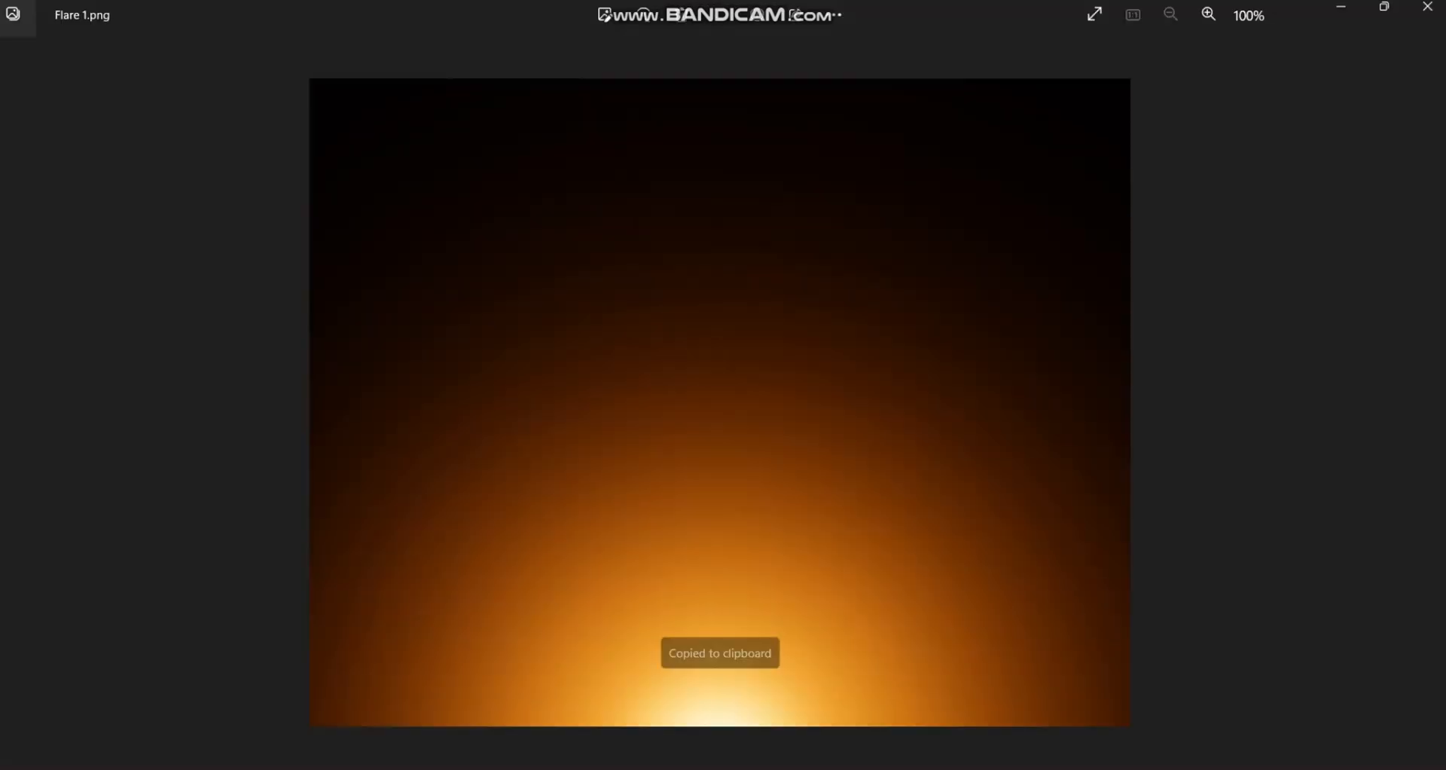
pyautogui.hotkey('alt', 'Tab')
pyautogui.hotkey('ctrl', 'v')
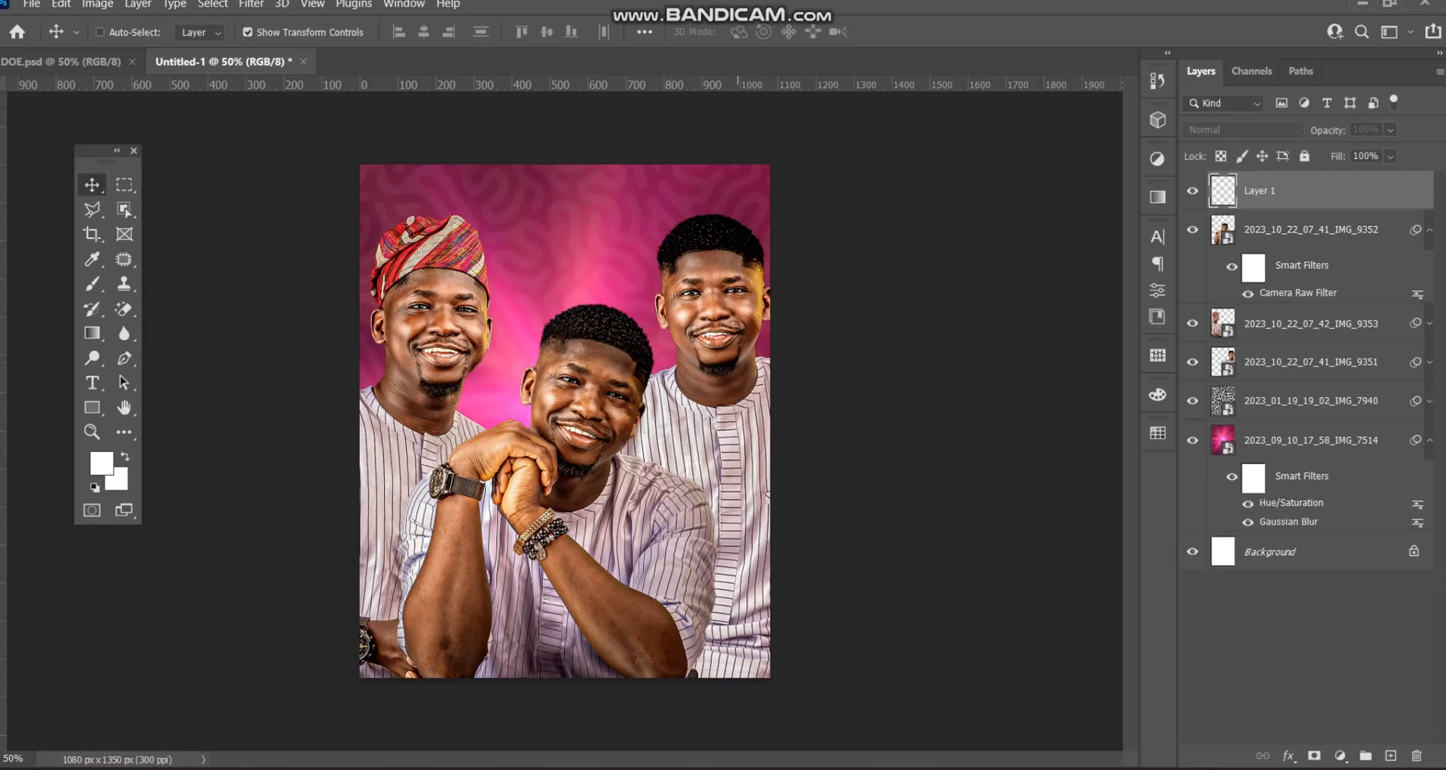
# - Scale the pasted flare up to about 144%
pyautogui.hotkey('ctrl', 't')
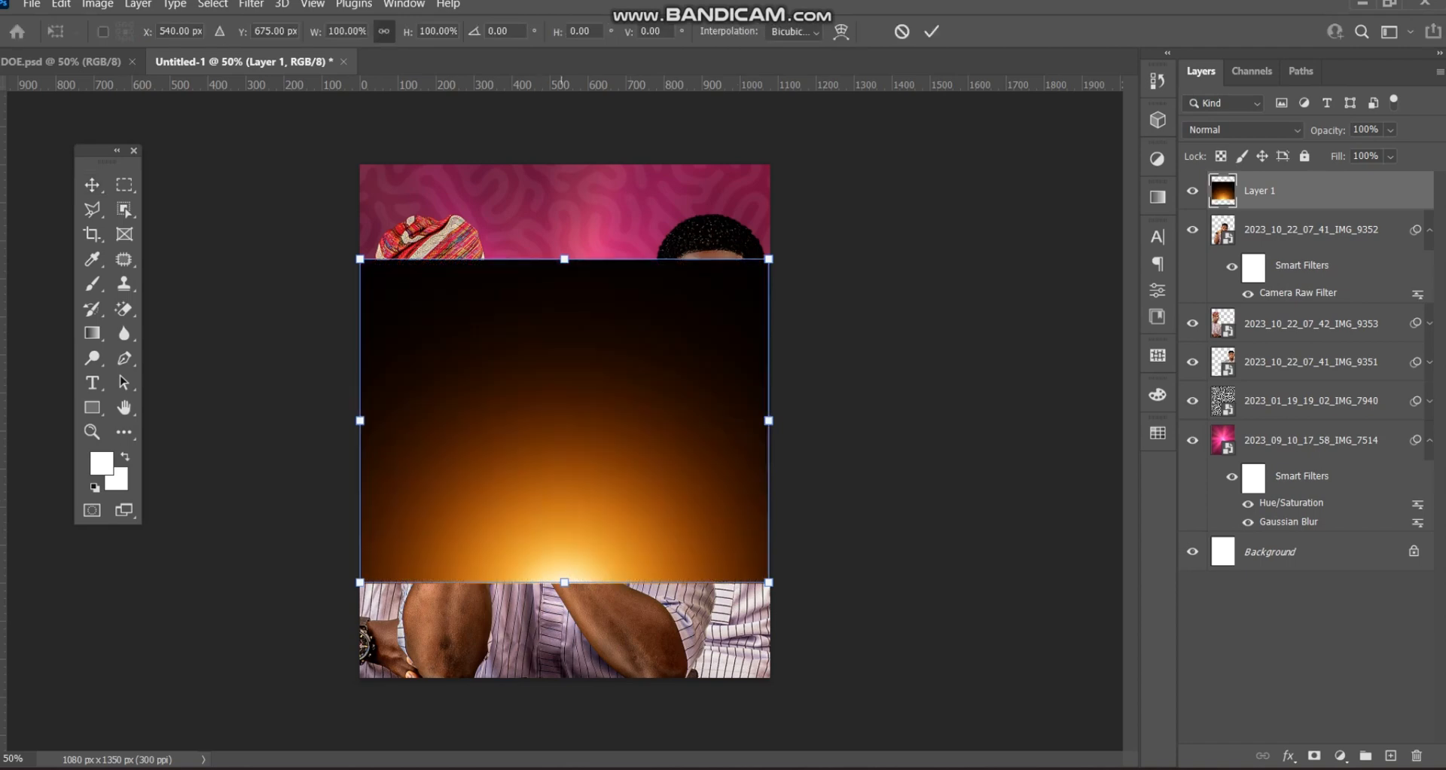
pyautogui.moveTo(564, 582); pyautogui.dragTo(564, 725)
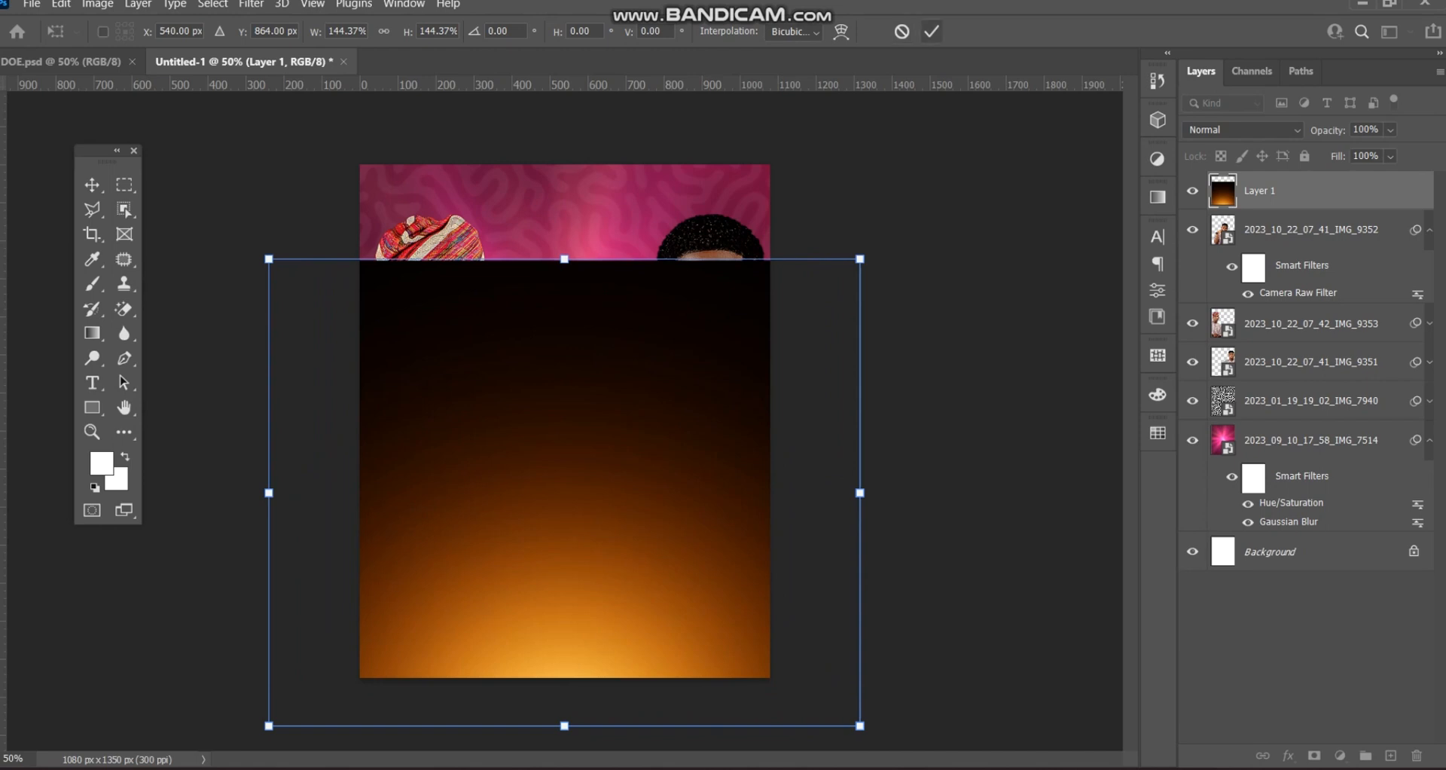
pyautogui.press('Return')
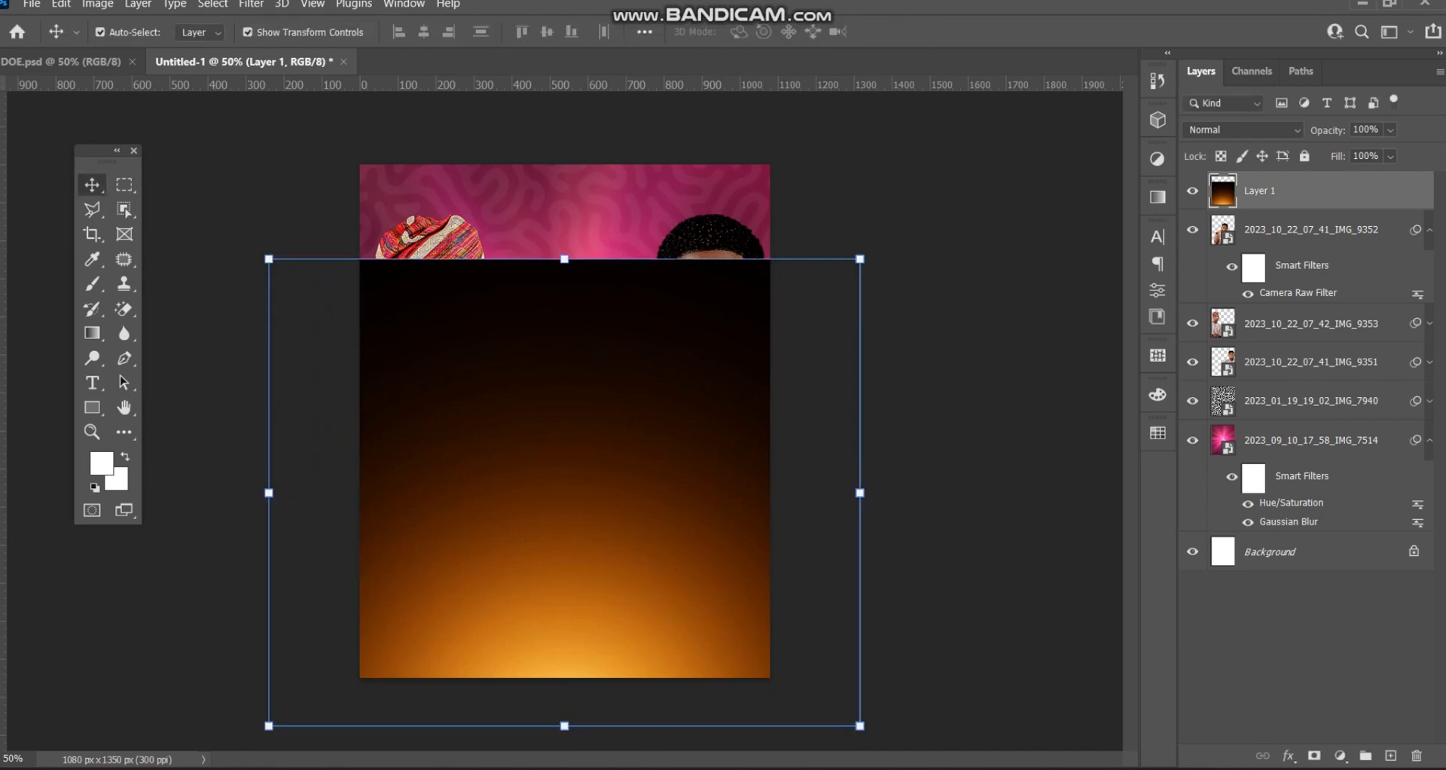
# - Convert the flare layer to a smart object and set its blend mode to Screen
pyautogui.rightClick(1311, 188)
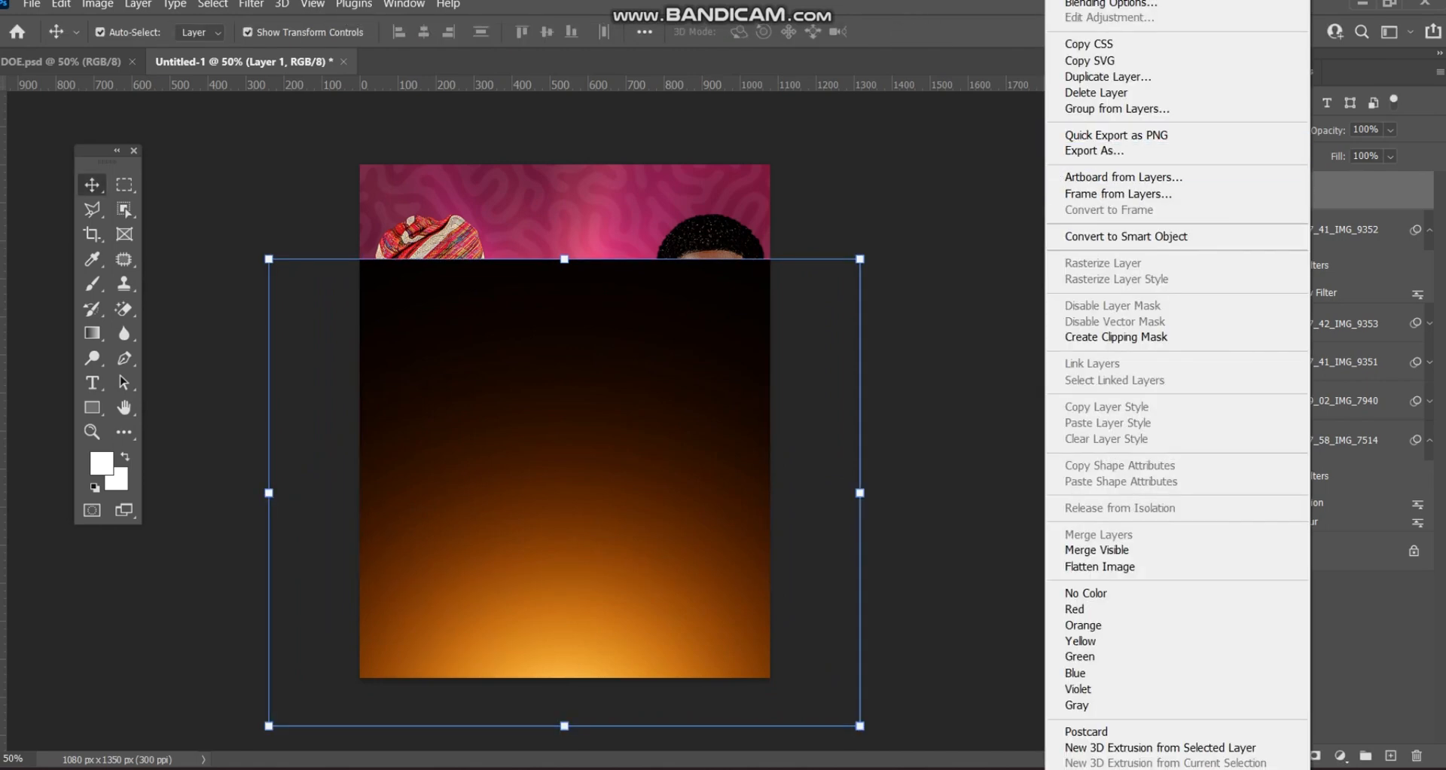
pyautogui.click(1126, 236)
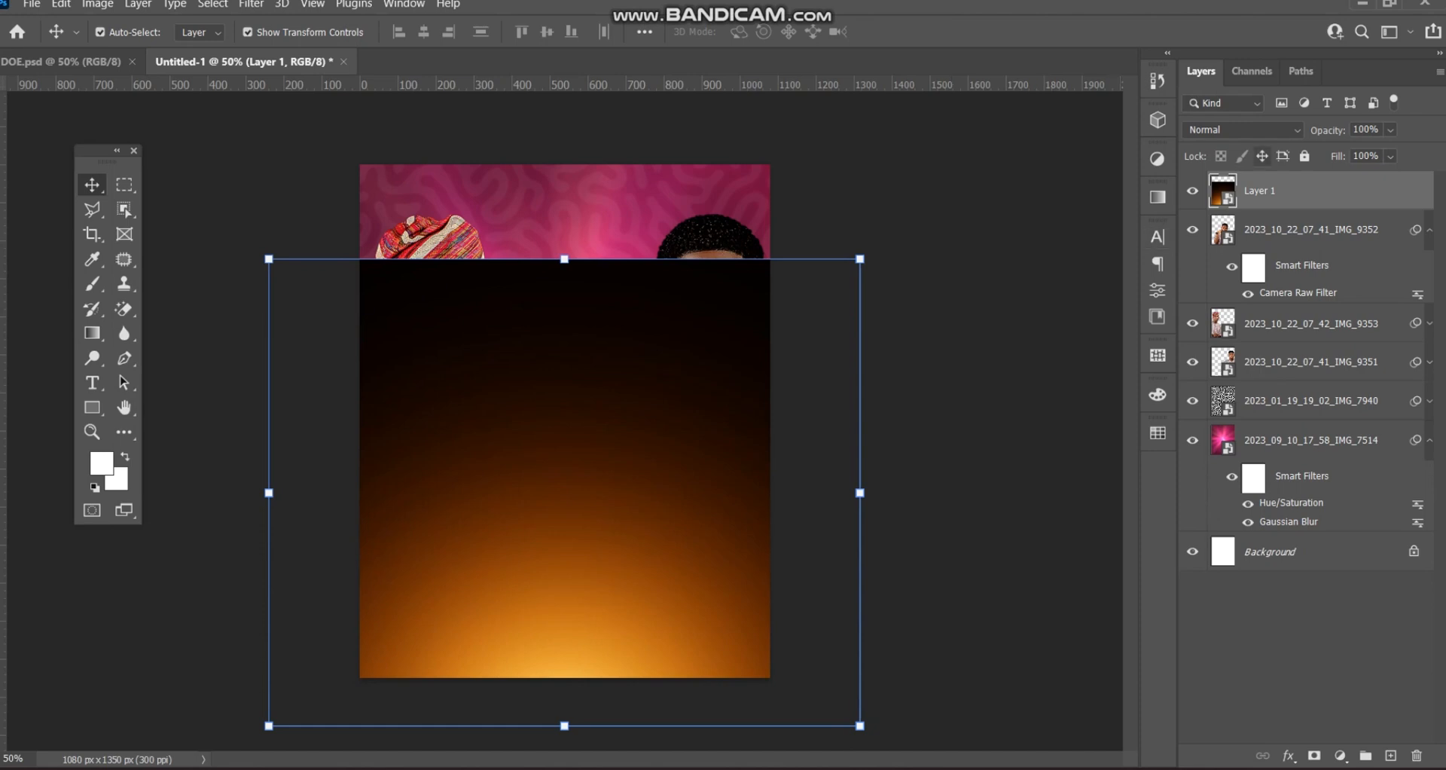
pyautogui.click(1244, 131)
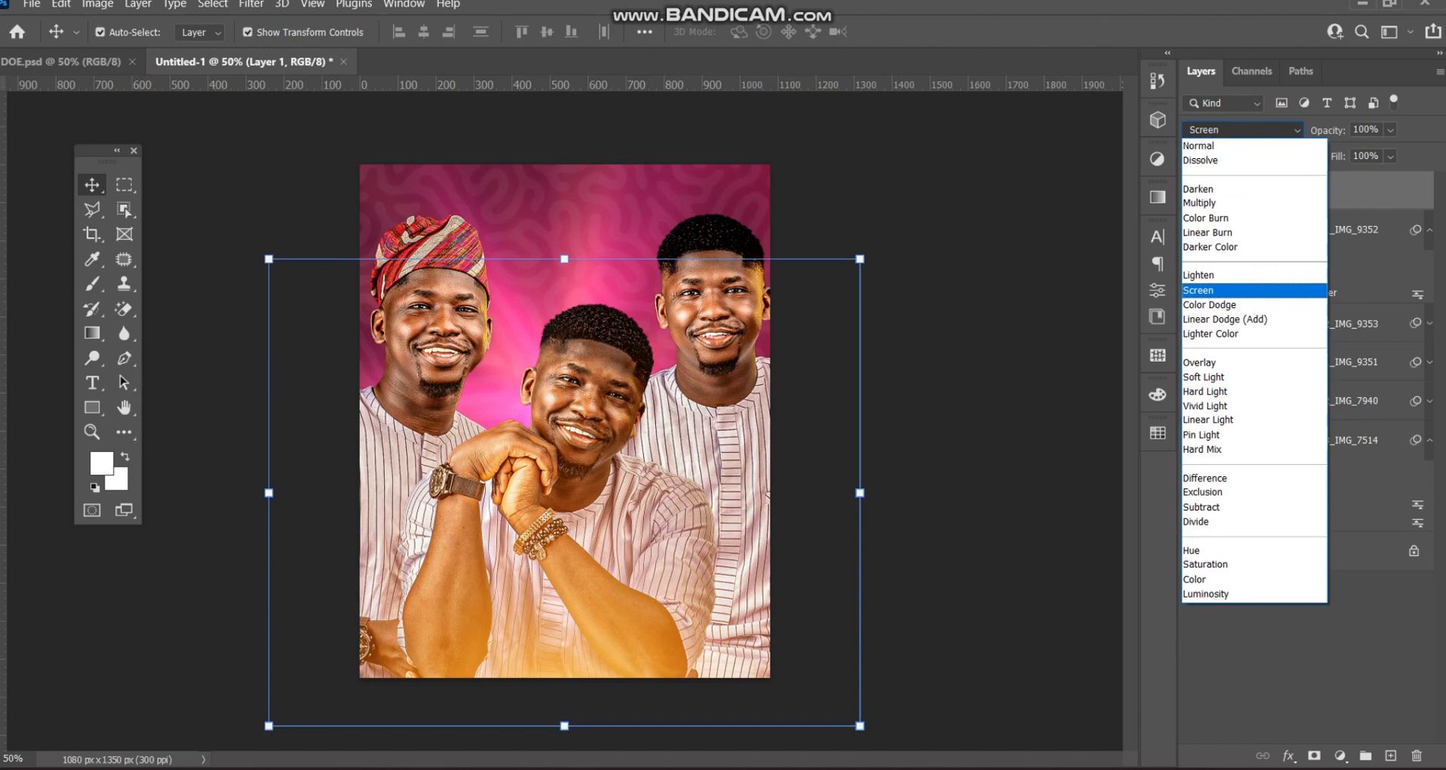
pyautogui.click(1235, 290)
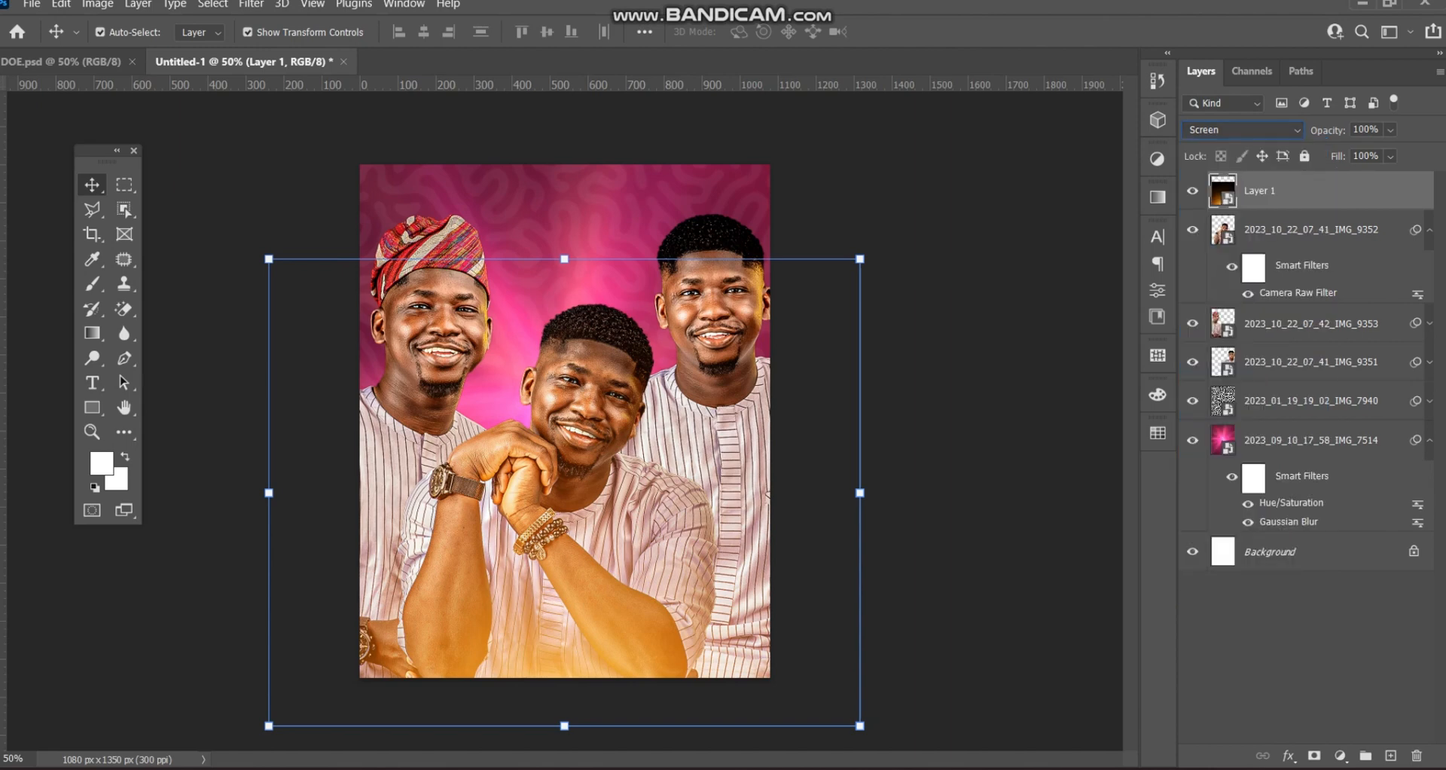
pyautogui.click(97, 4)
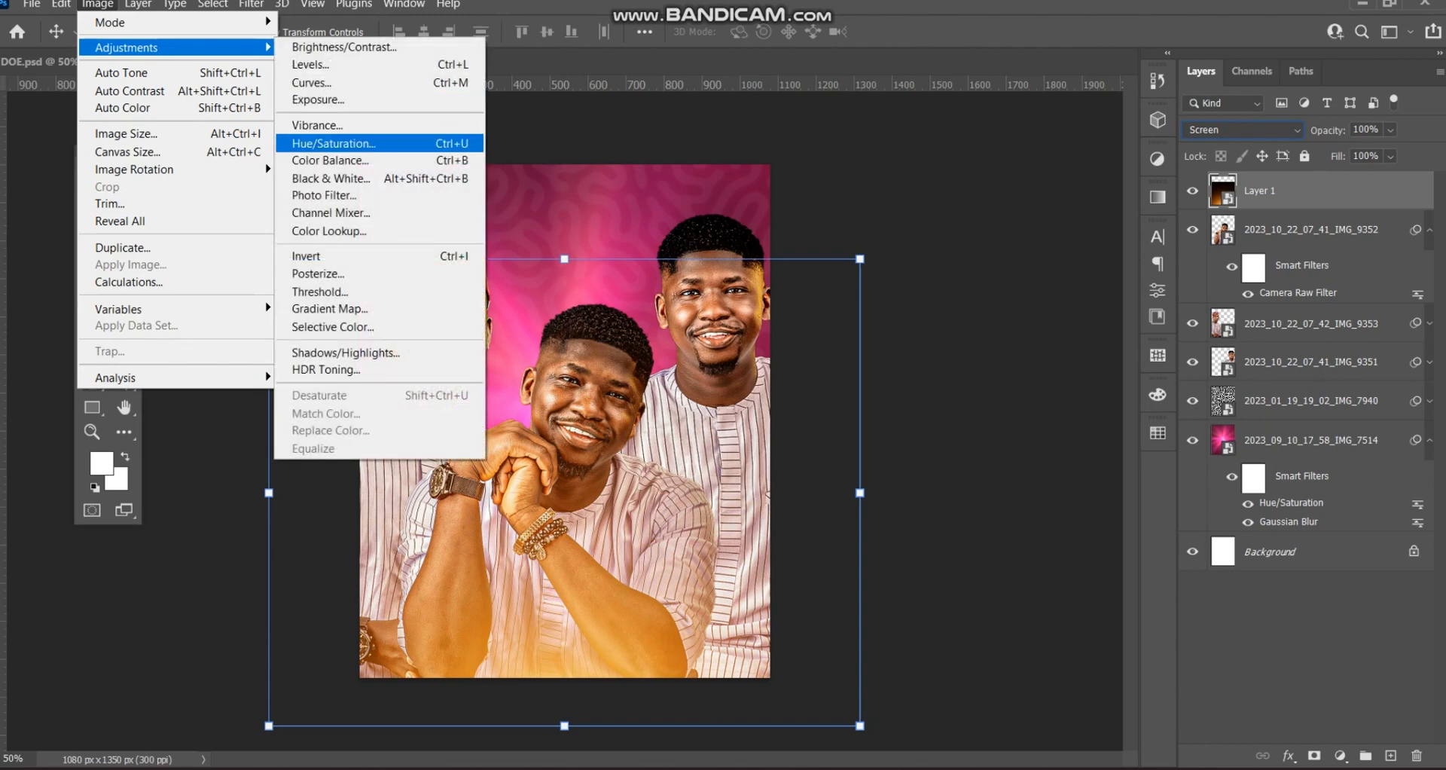
# - Apply Hue/Saturation to the flare with Hue set to -45
pyautogui.click(331, 143)
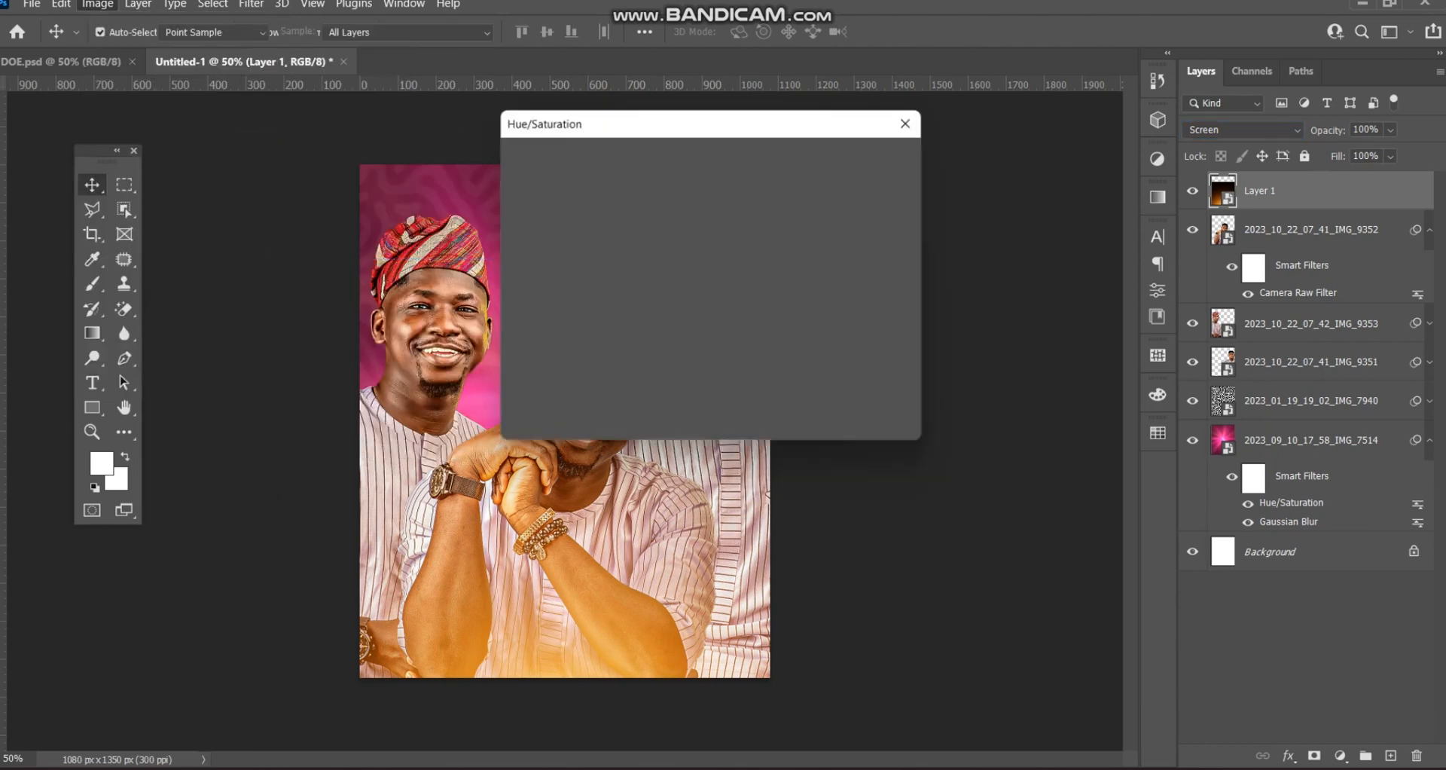
pyautogui.moveTo(678, 119); pyautogui.dragTo(1029, 100)
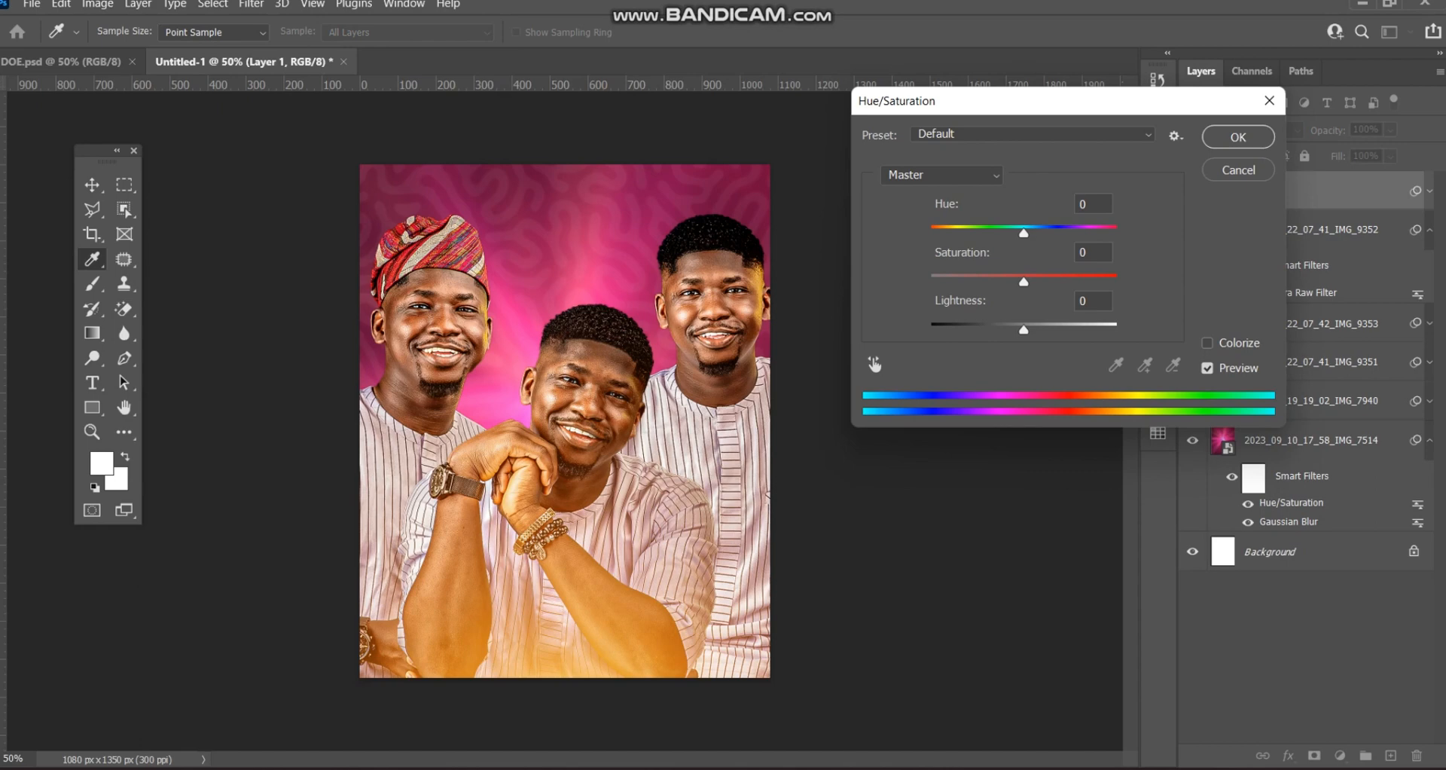
pyautogui.moveTo(1023, 233); pyautogui.dragTo(982, 233)
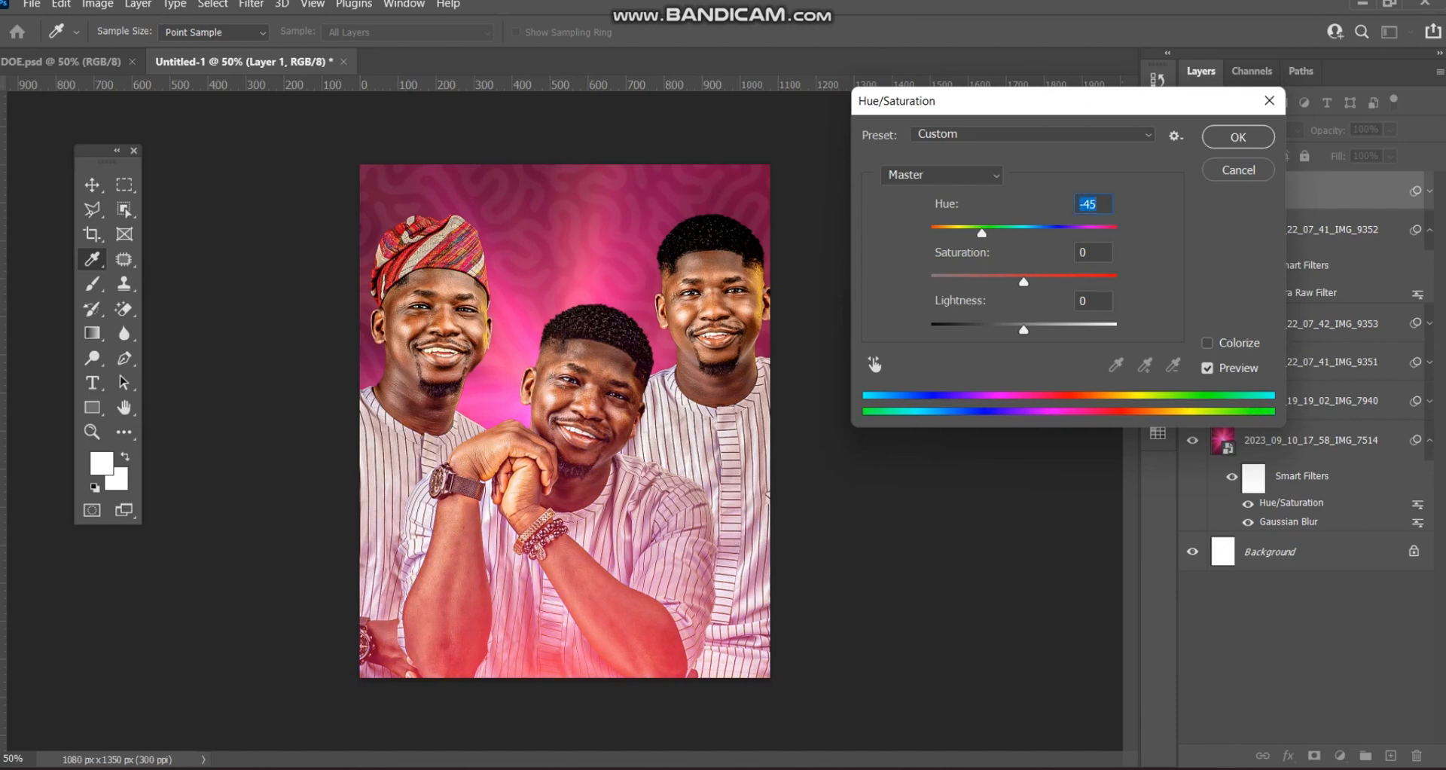
pyautogui.press('Return')
# - Enlarge the flare to about 129%, nudge it right and down, then duplicate it upward
pyautogui.press('v')
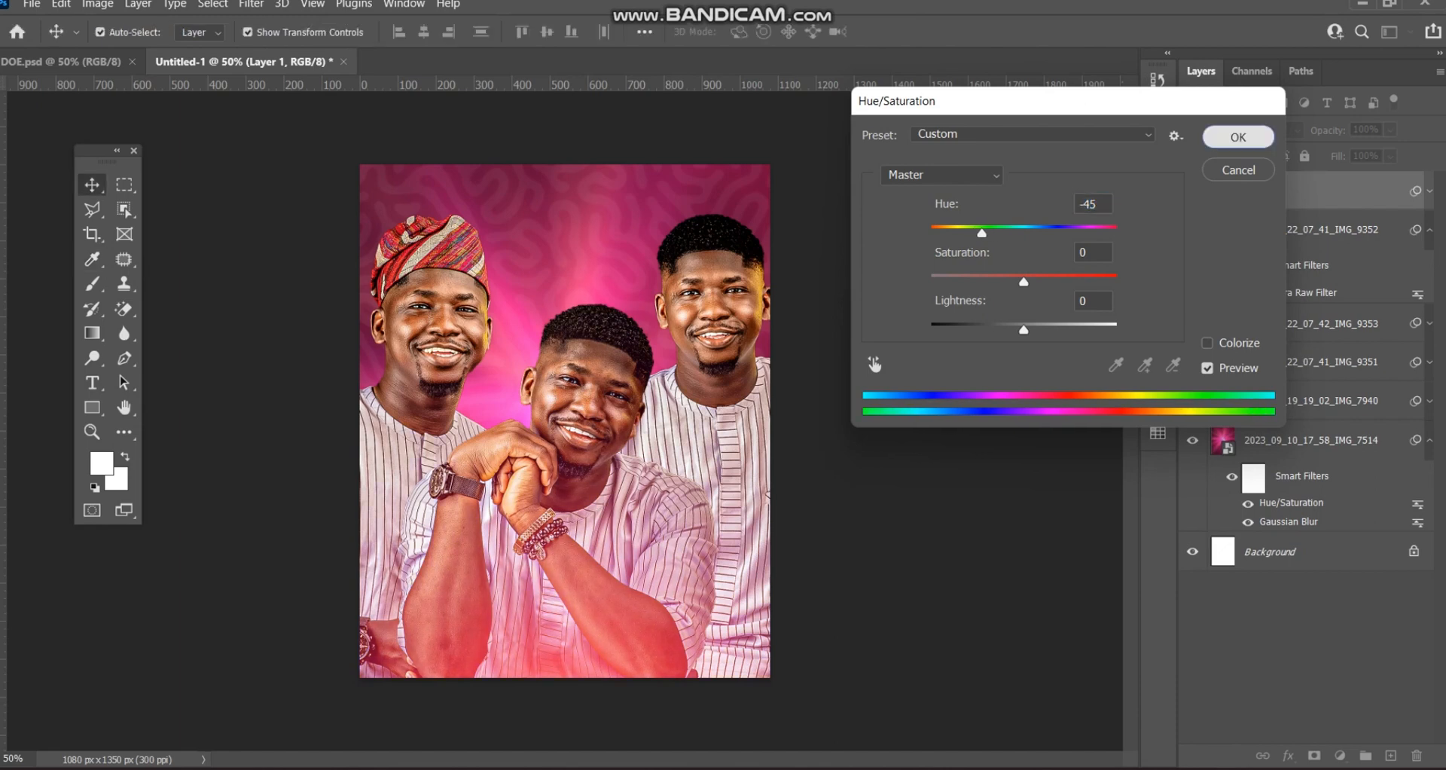
pyautogui.moveTo(564, 258); pyautogui.dragTo(564, 124)
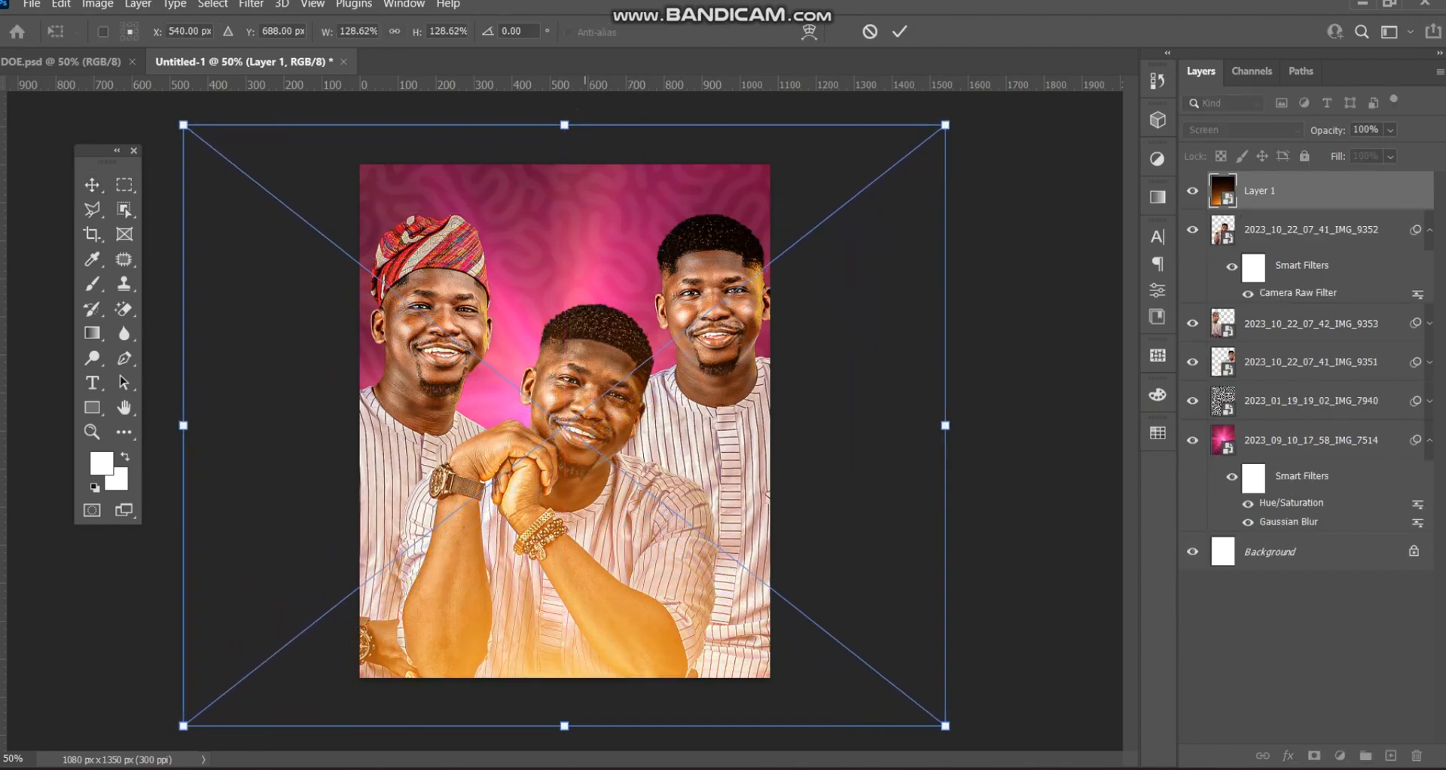
pyautogui.moveTo(589, 461); pyautogui.dragTo(597, 484)
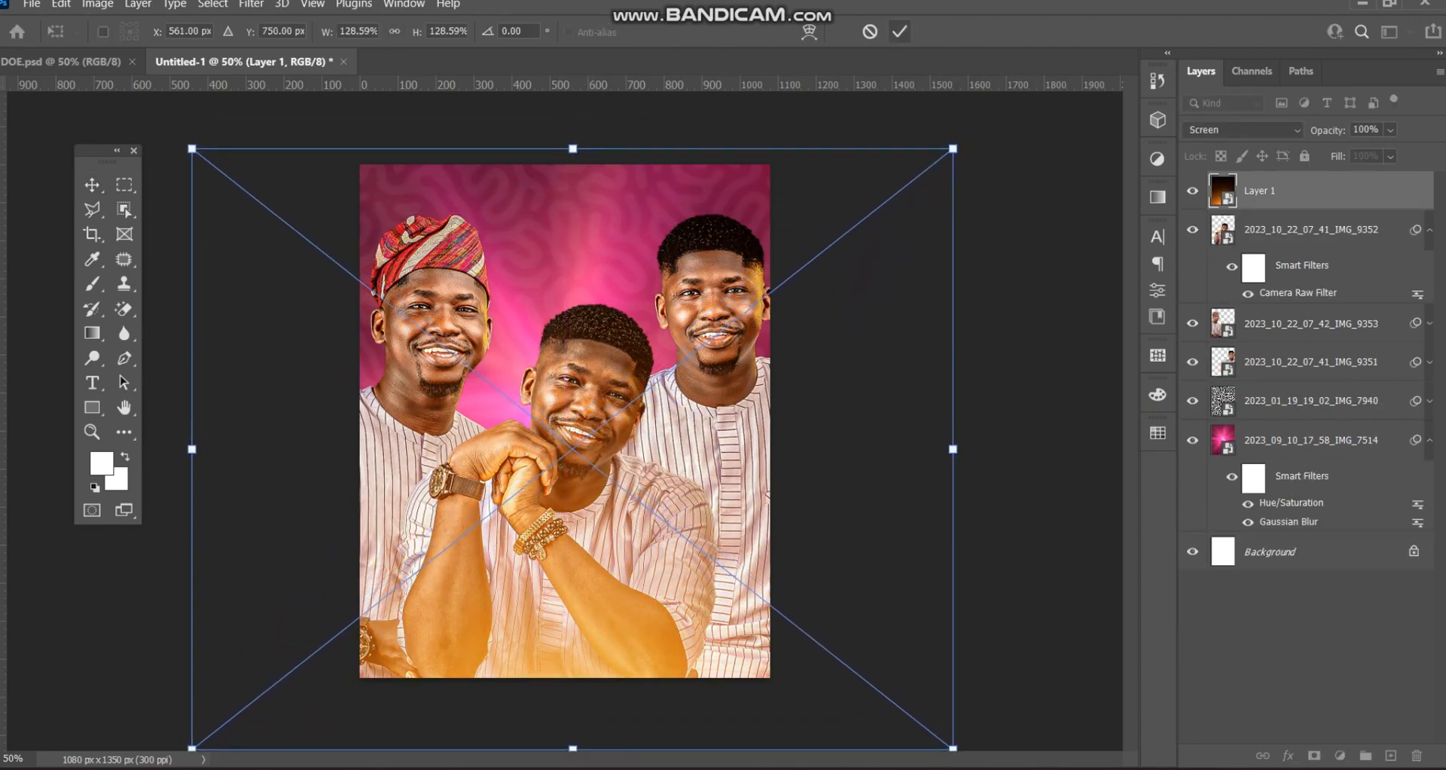
pyautogui.click(900, 32)
pyautogui.click(1004, 301)
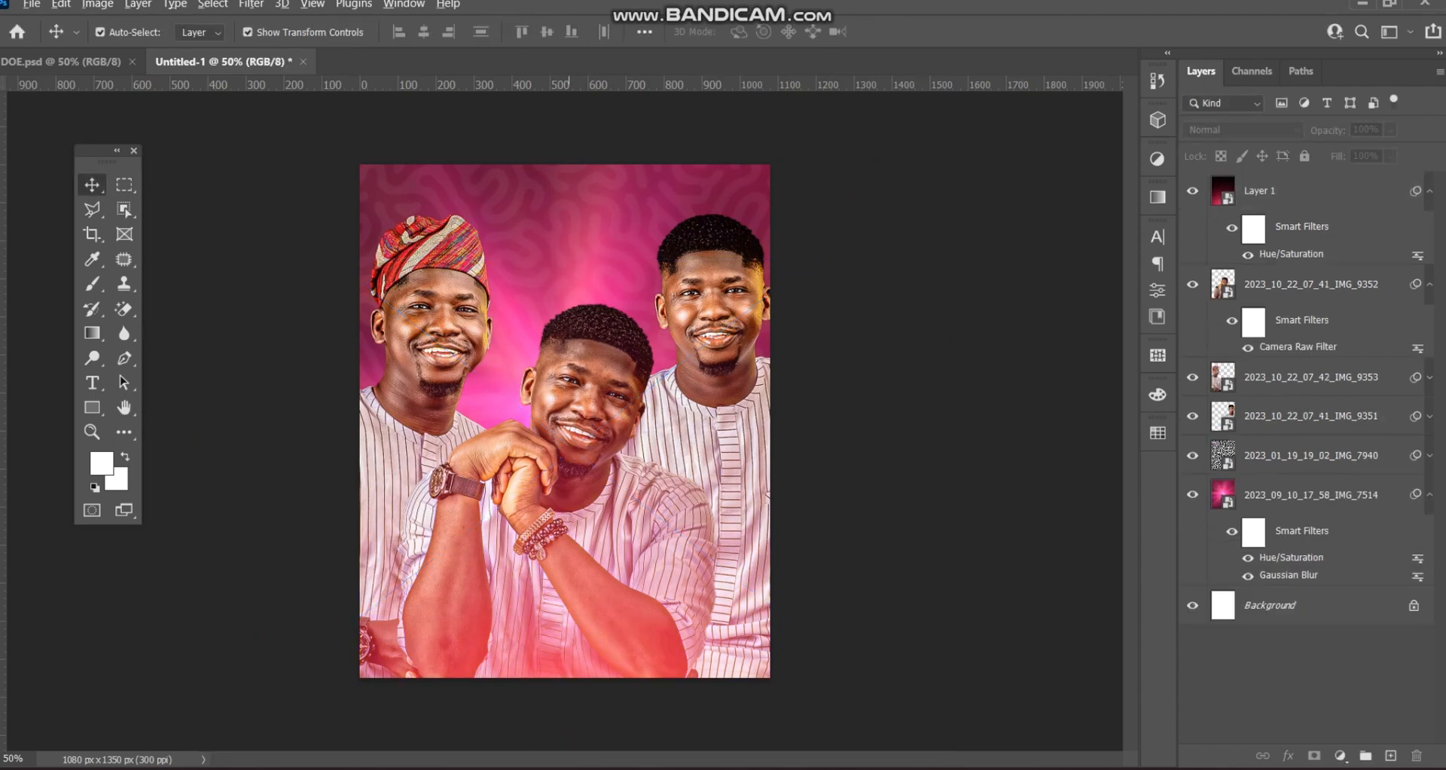
pyautogui.moveTo(569, 619); pyautogui.dragTo(570, 331)
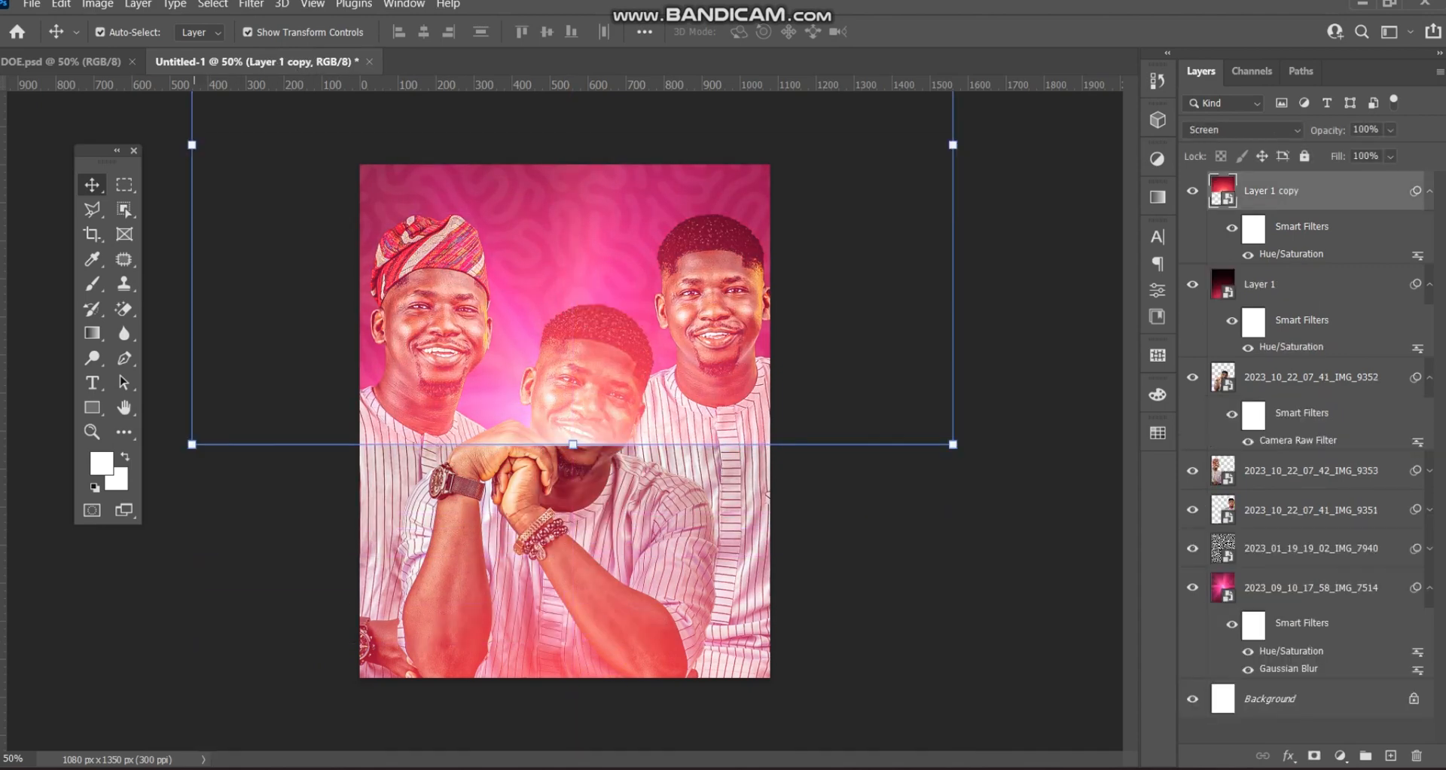
# - Flip Layer 1 copy horizontally, rotate it 180°, and move it down over the flyer's top
pyautogui.hotkey('ctrl', 't')
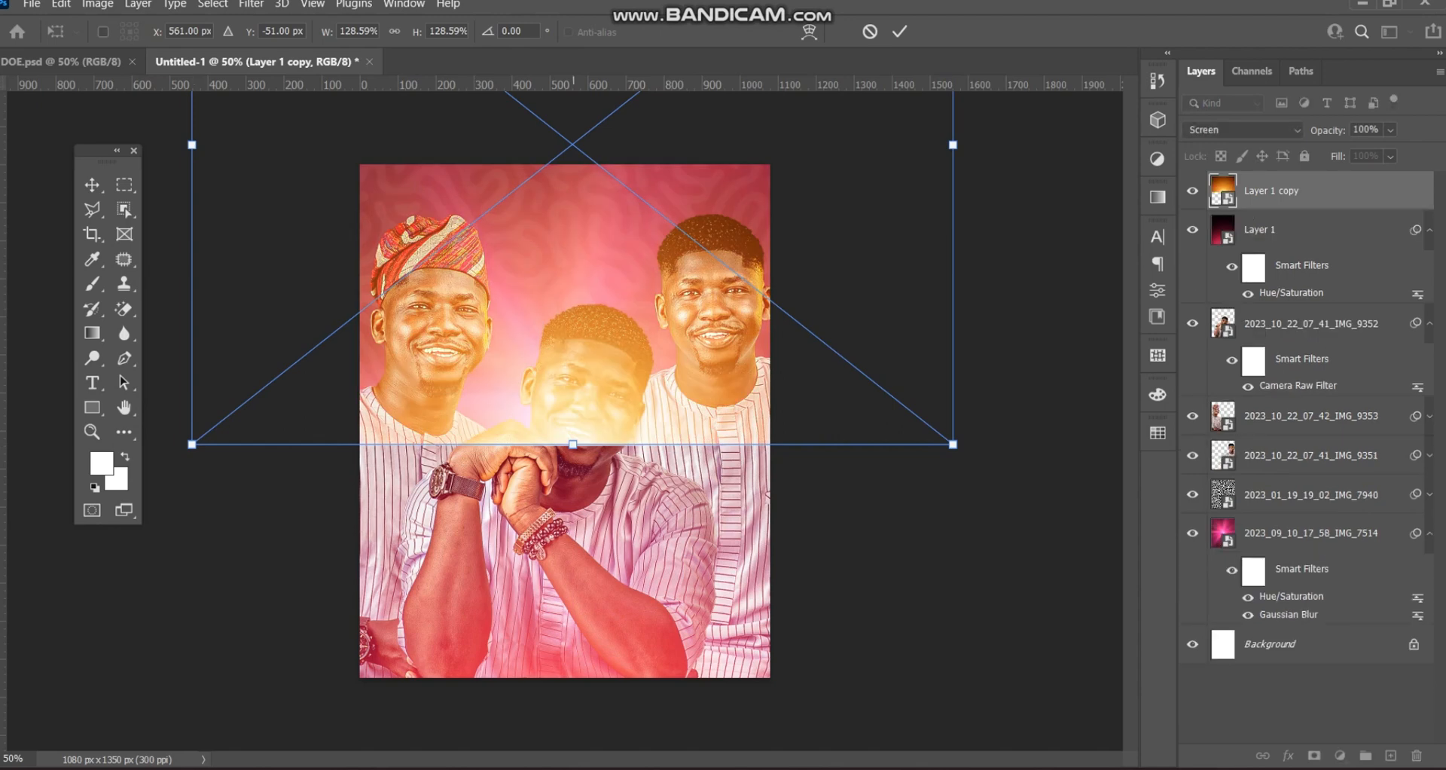
pyautogui.rightClick(575, 343)
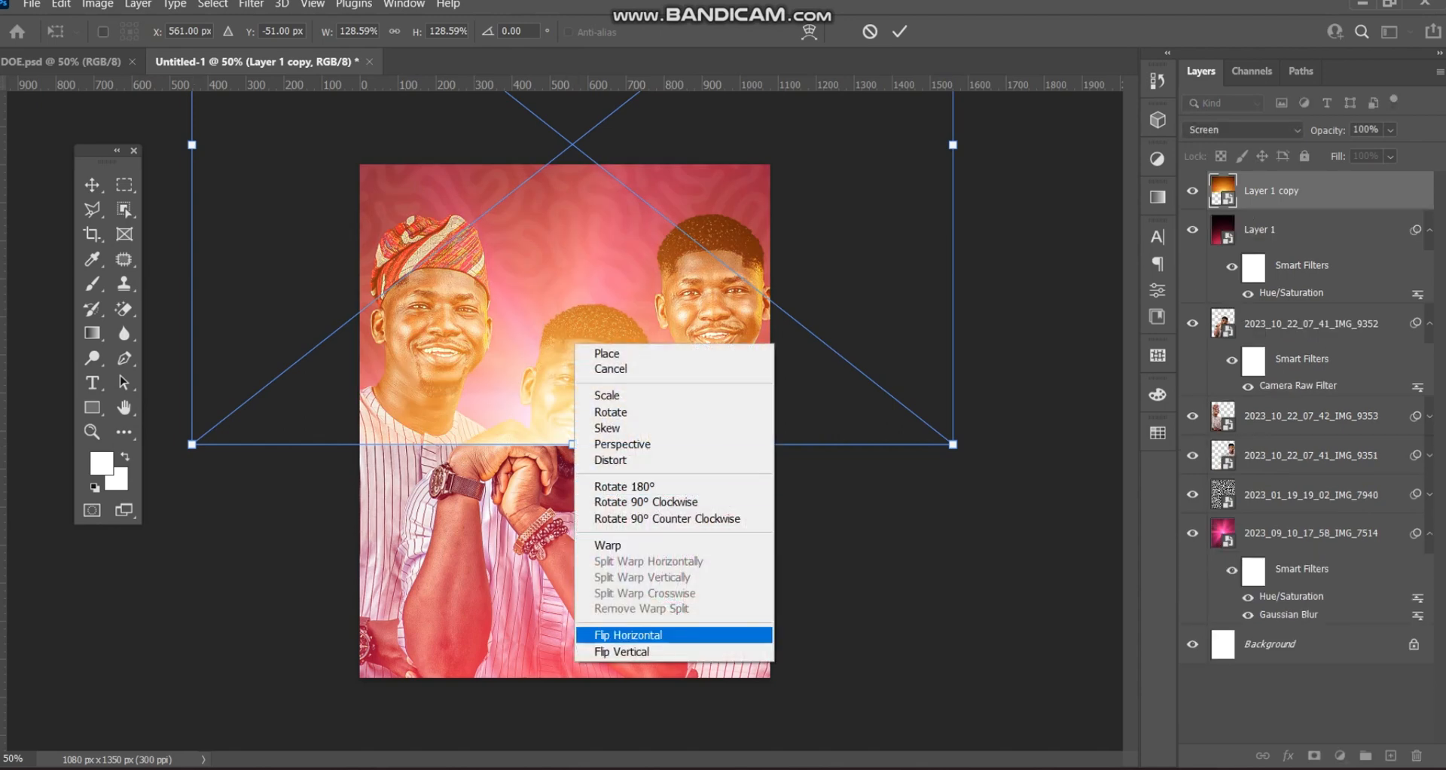
pyautogui.click(628, 634)
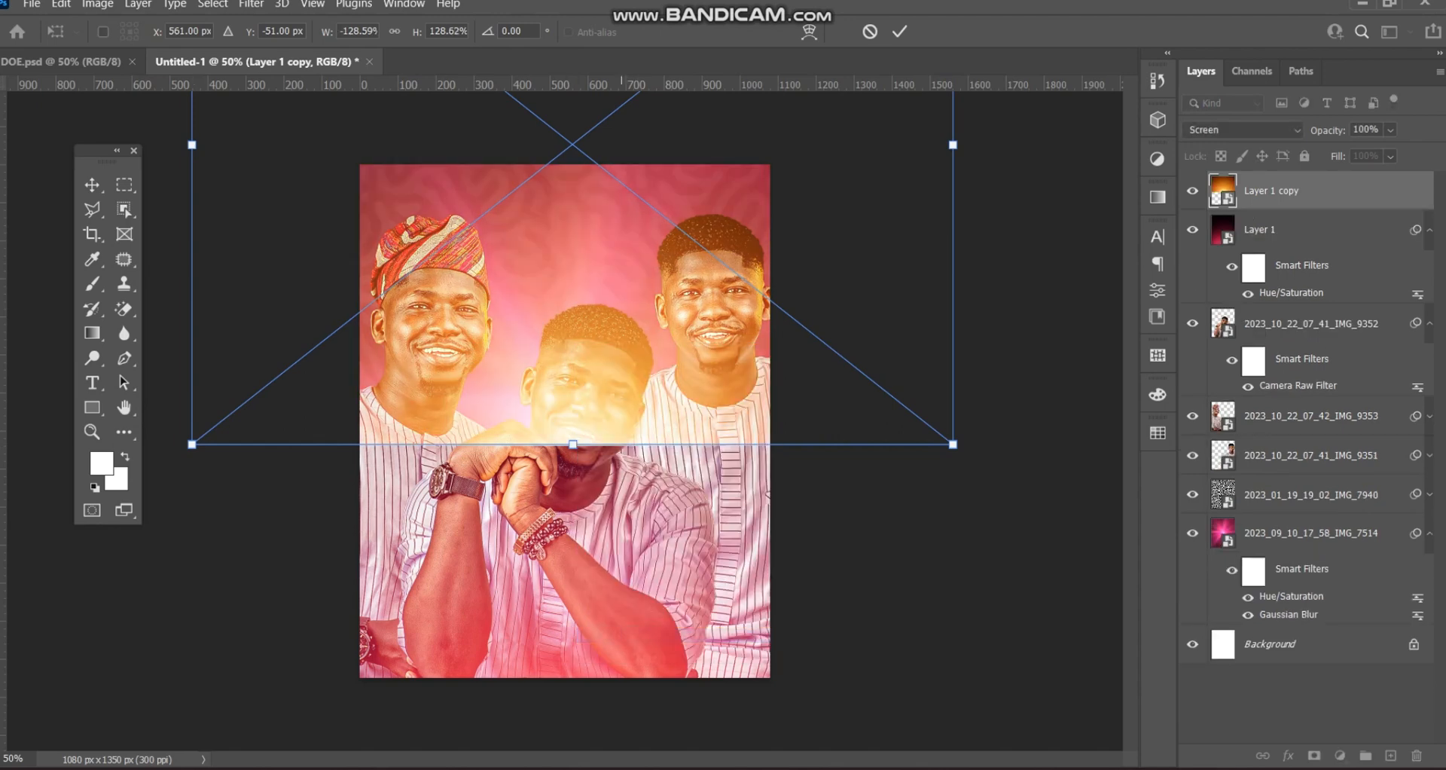
pyautogui.rightClick(623, 406)
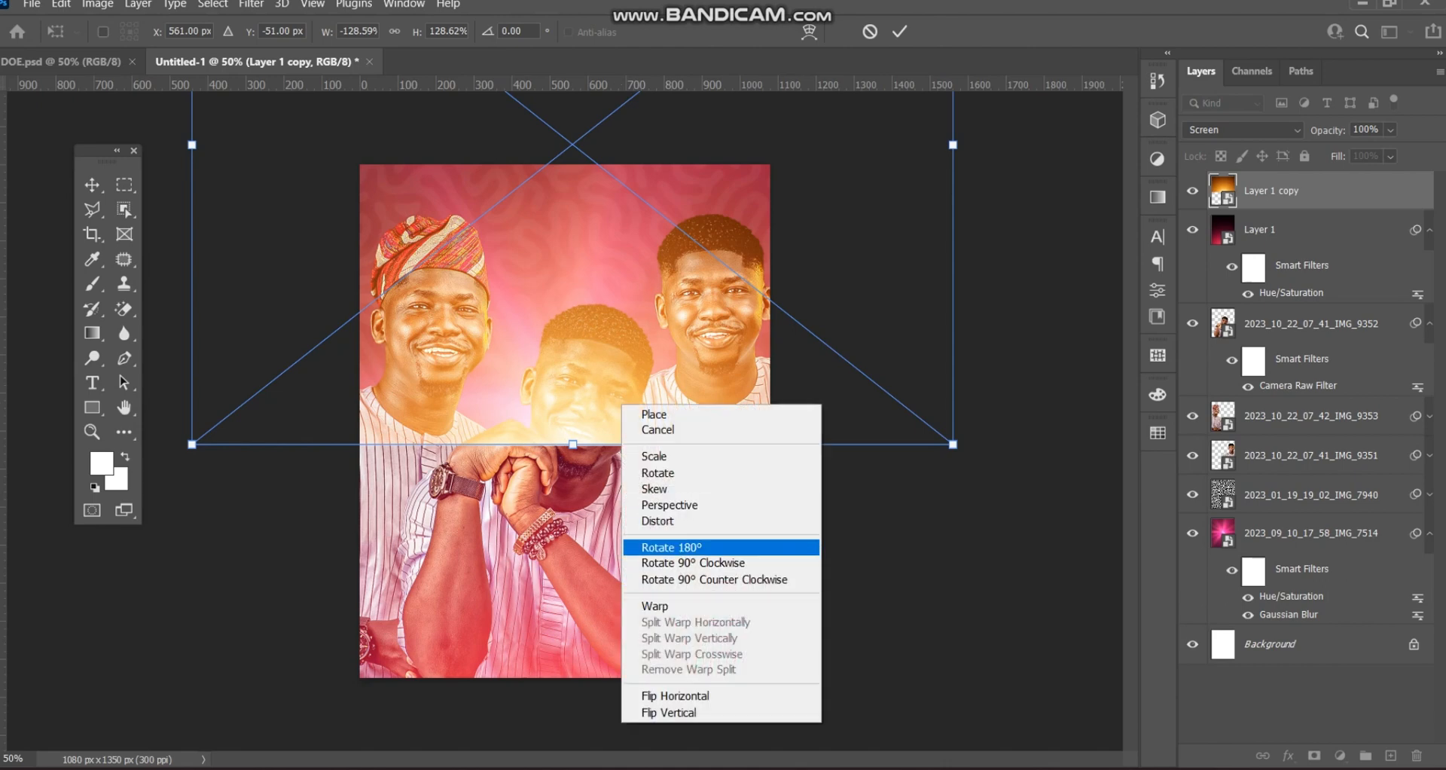
pyautogui.click(671, 546)
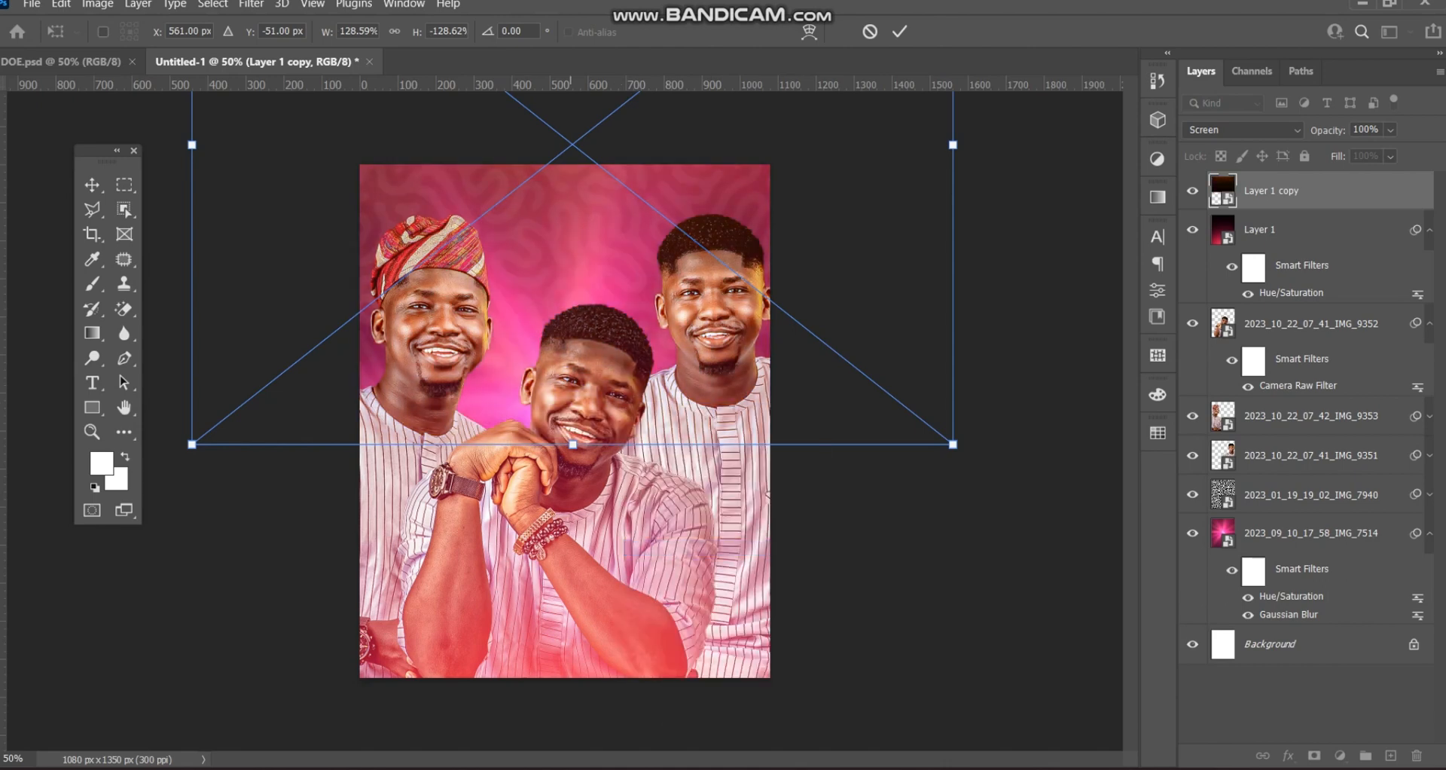
pyautogui.moveTo(620, 141); pyautogui.dragTo(623, 413)
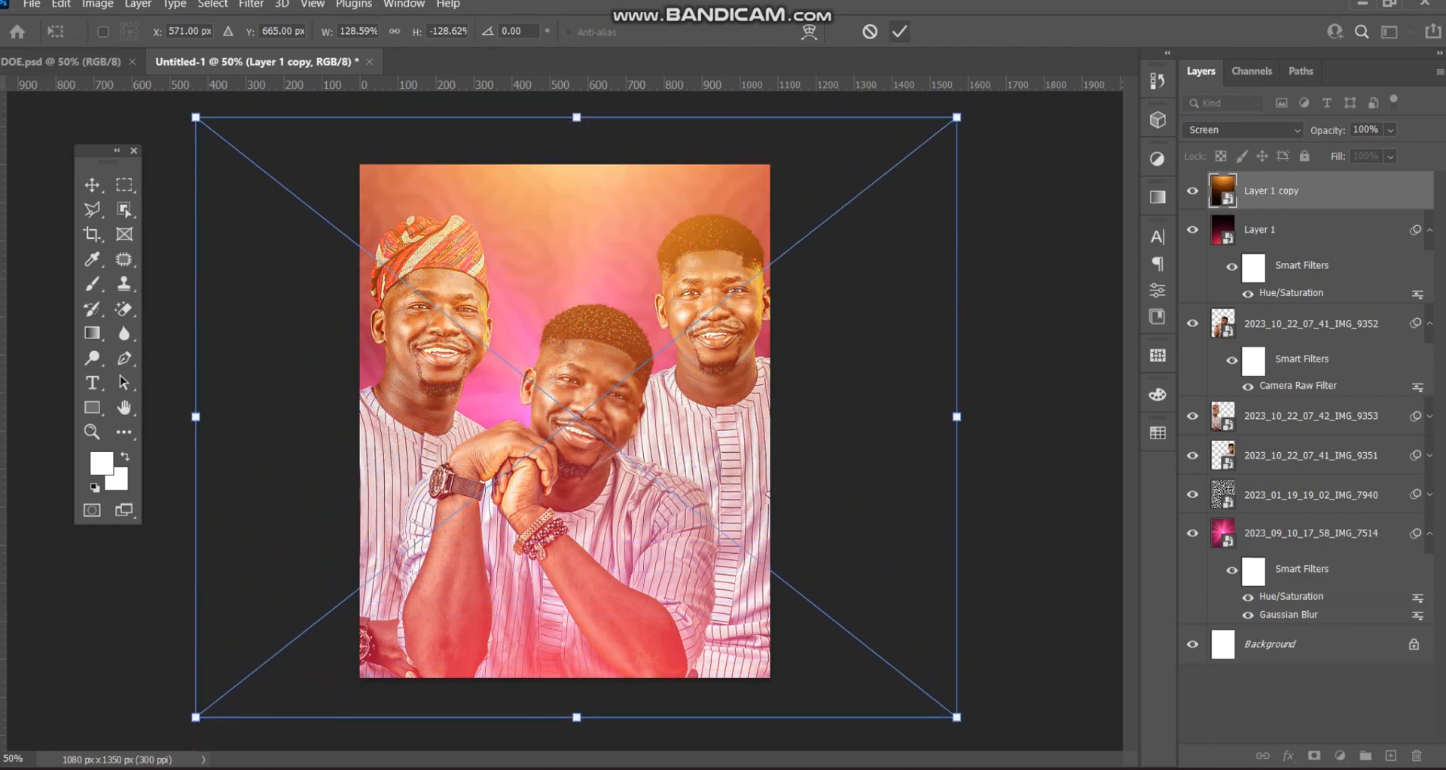
pyautogui.click(899, 32)
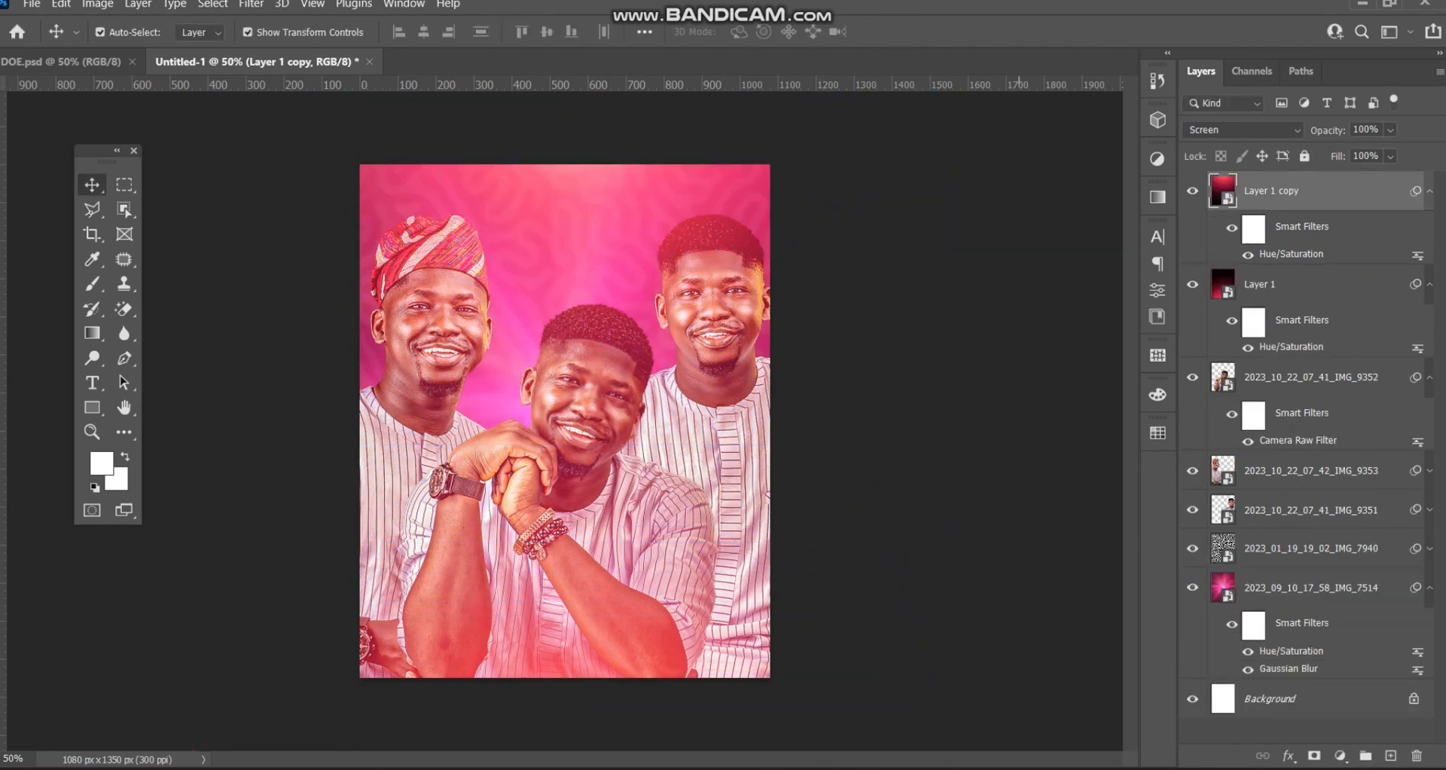
pyautogui.moveTo(588, 179)
pyautogui.mouseDown()
pyautogui.moveTo(589, 141)
pyautogui.moveTo(588, 180)
pyautogui.mouseUp()
pyautogui.click(1025, 316)
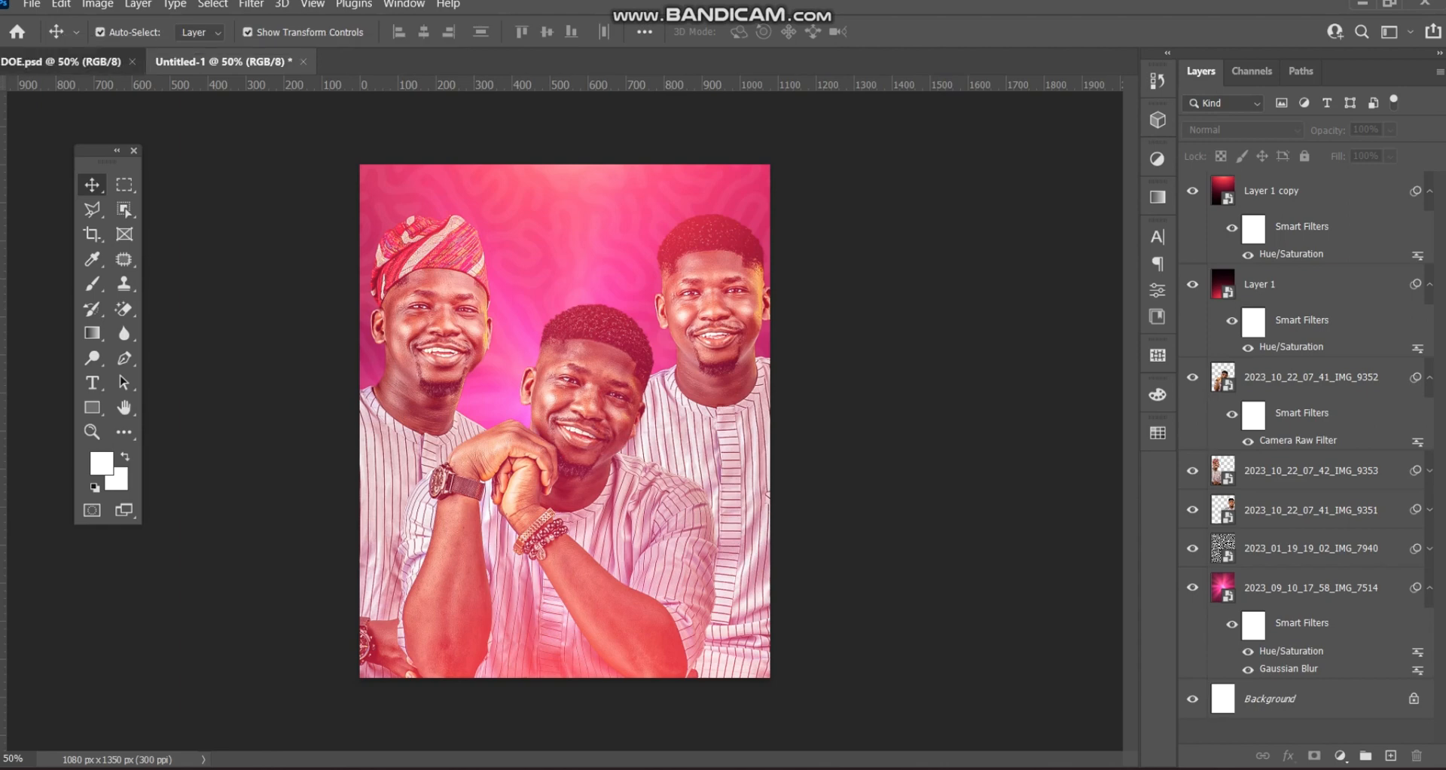
# - Select both blurred IMG_7509 petal layers in DOE.psd and drag them into Untitled-1
pyautogui.click(60, 61)
pyautogui.click(625, 369)
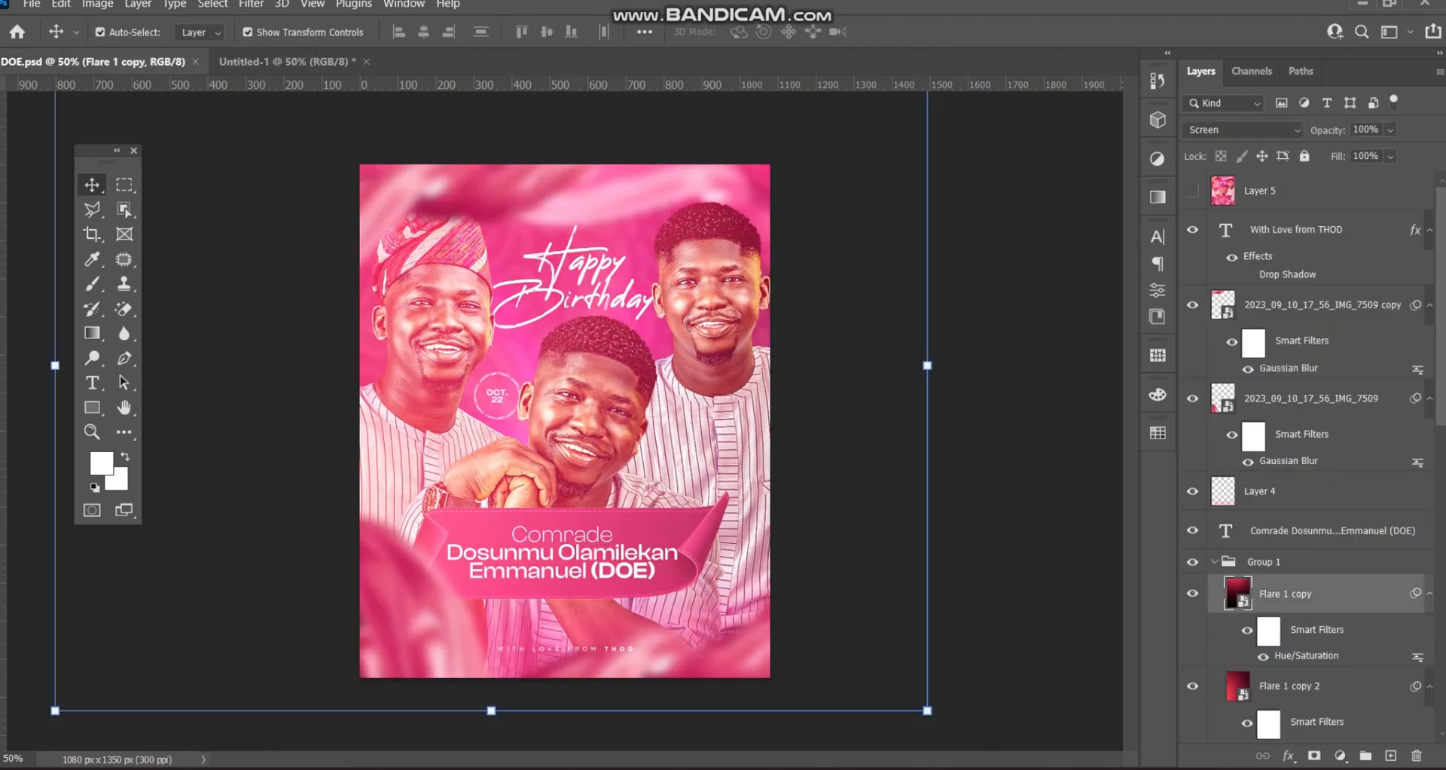
pyautogui.click(406, 603)
pyautogui.keyDown('shift'); pyautogui.click(482, 197); pyautogui.keyUp('shift')
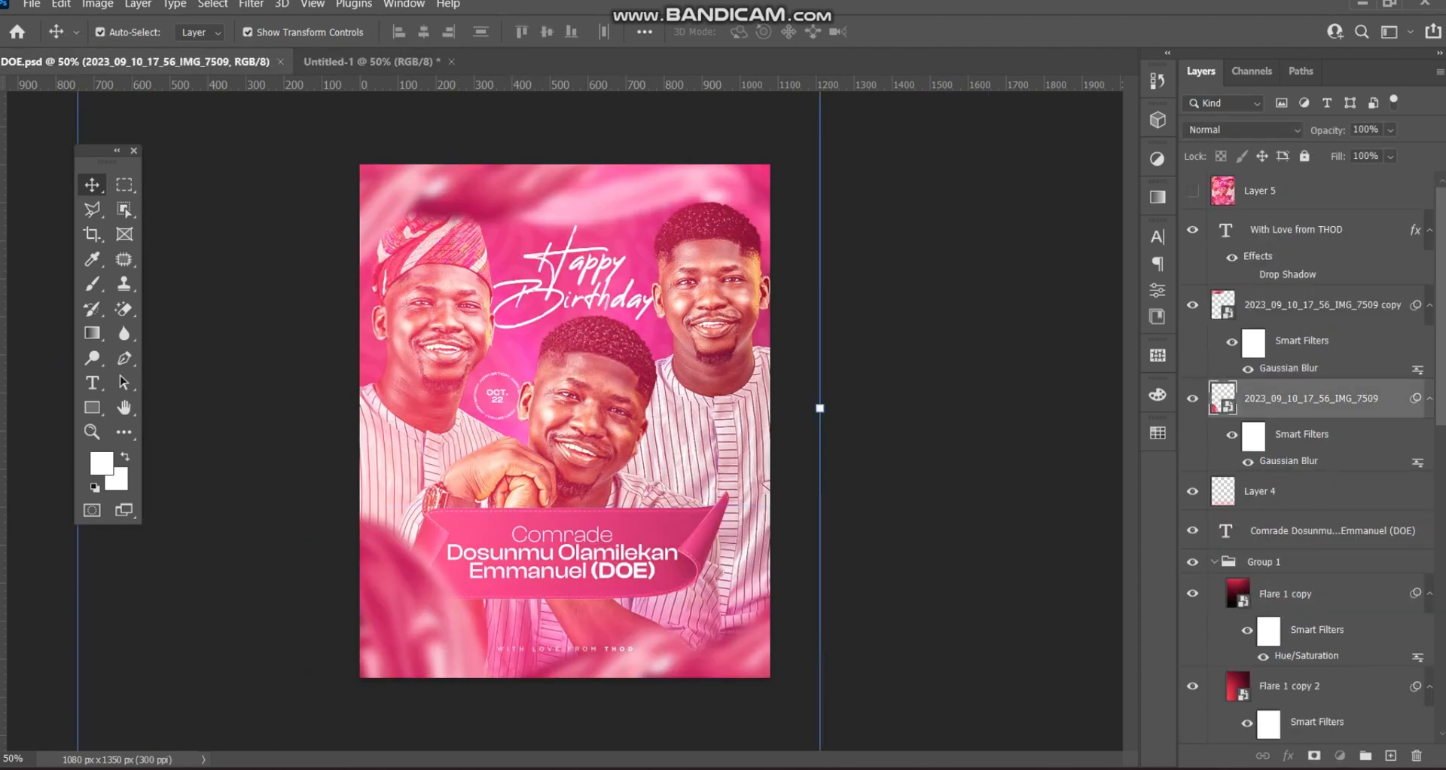
pyautogui.click(482, 197)
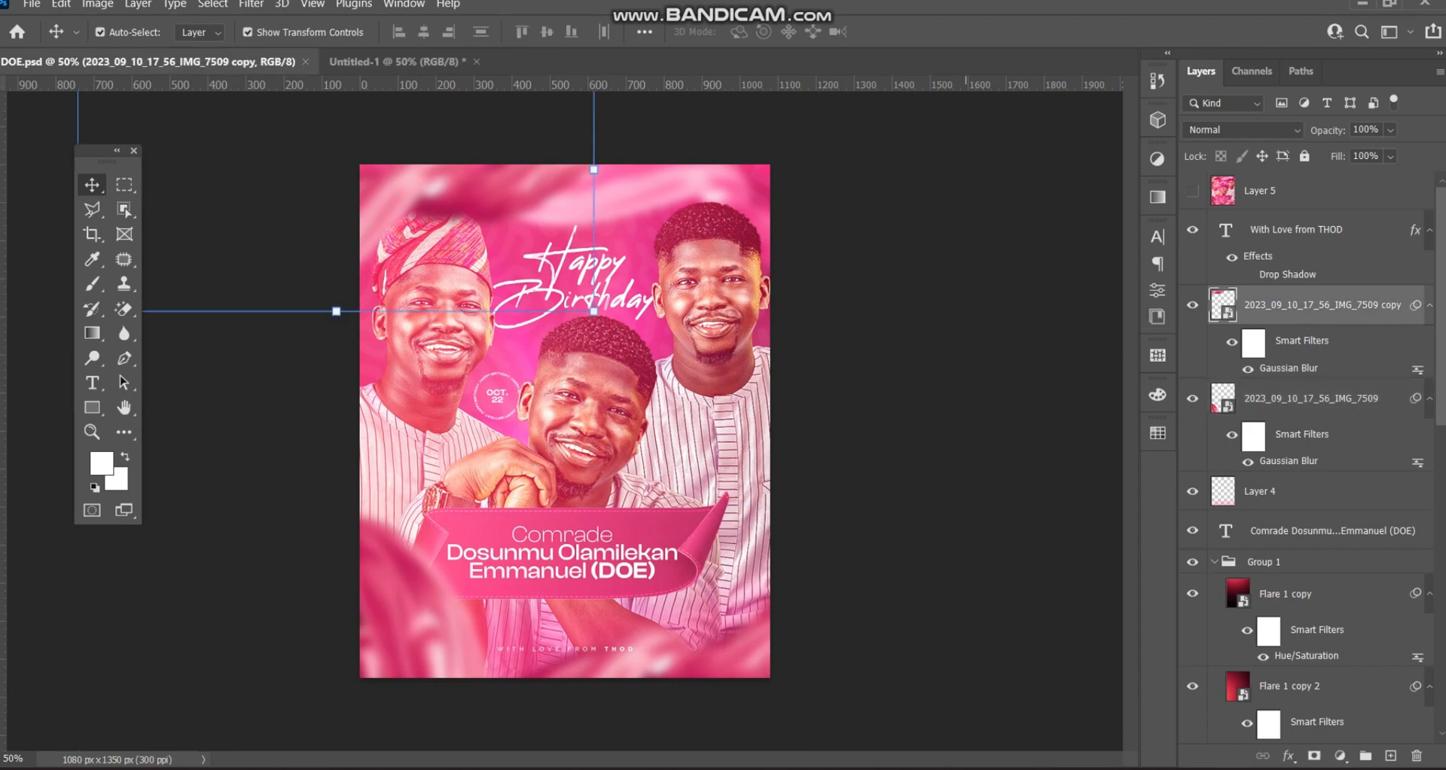
pyautogui.keyDown('shift'); pyautogui.click(1310, 398); pyautogui.keyUp('shift')
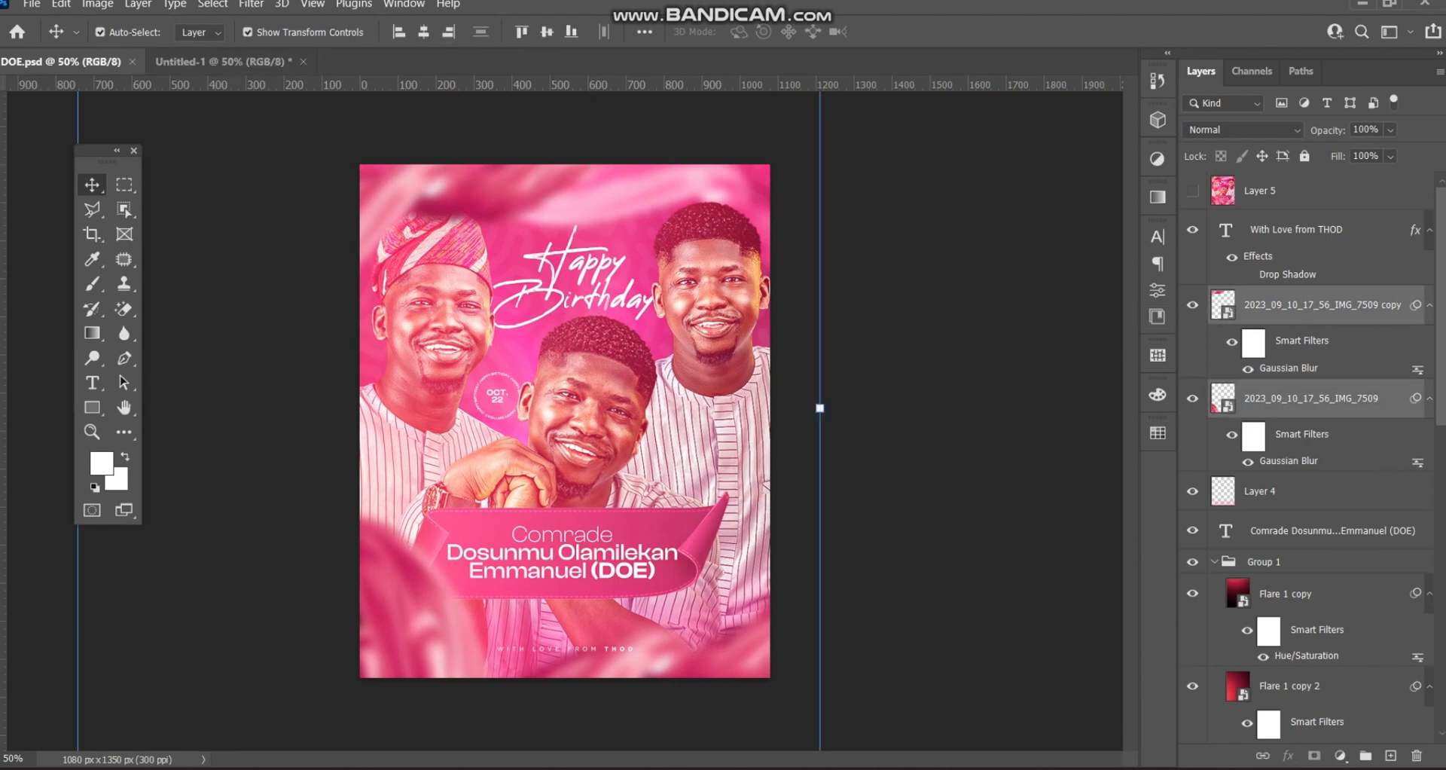
pyautogui.moveTo(1310, 304); pyautogui.dragTo(610, 362)
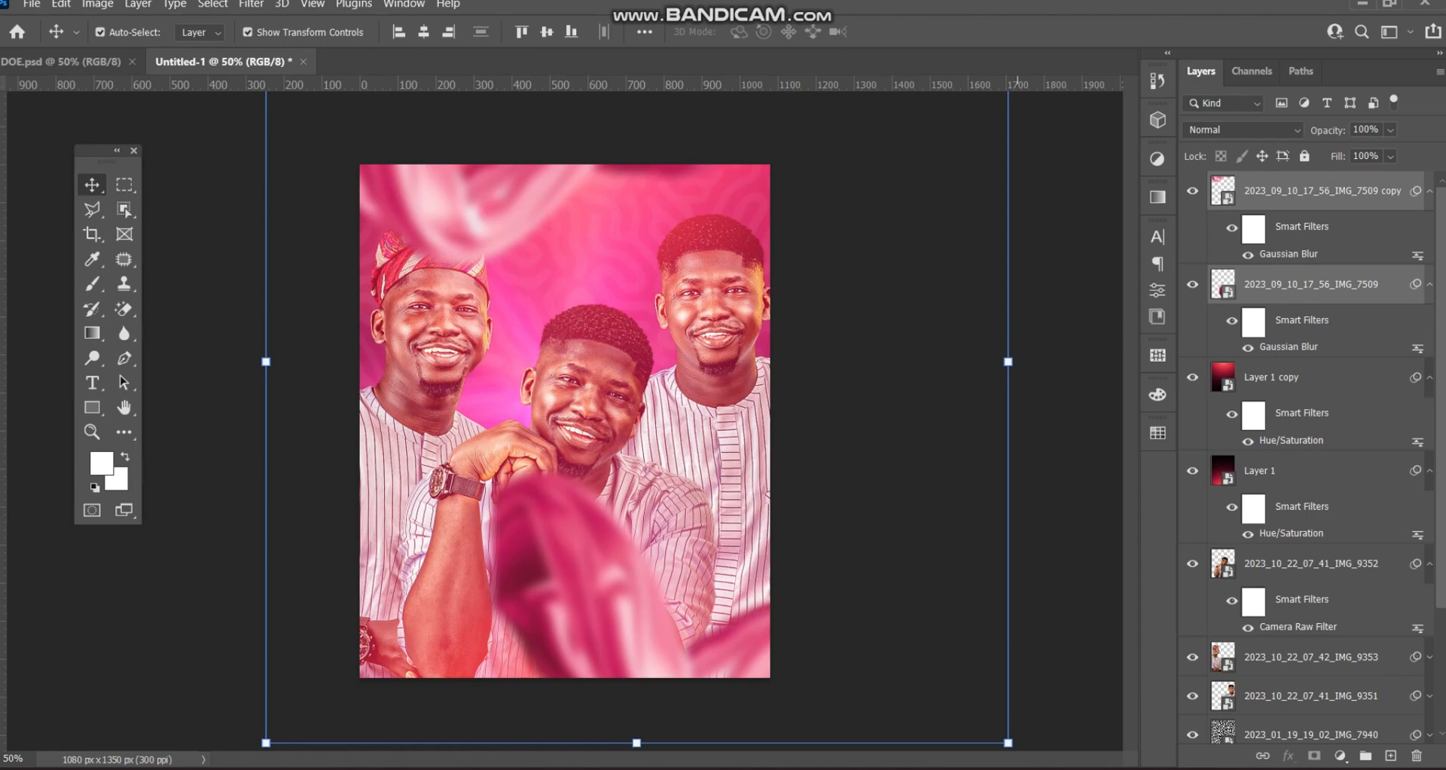
# - Move the pasted petal layers into place, then check the DOE flyer for reference
pyautogui.hotkey('ctrl', 't')
pyautogui.moveTo(585, 500); pyautogui.dragTo(364, 530)
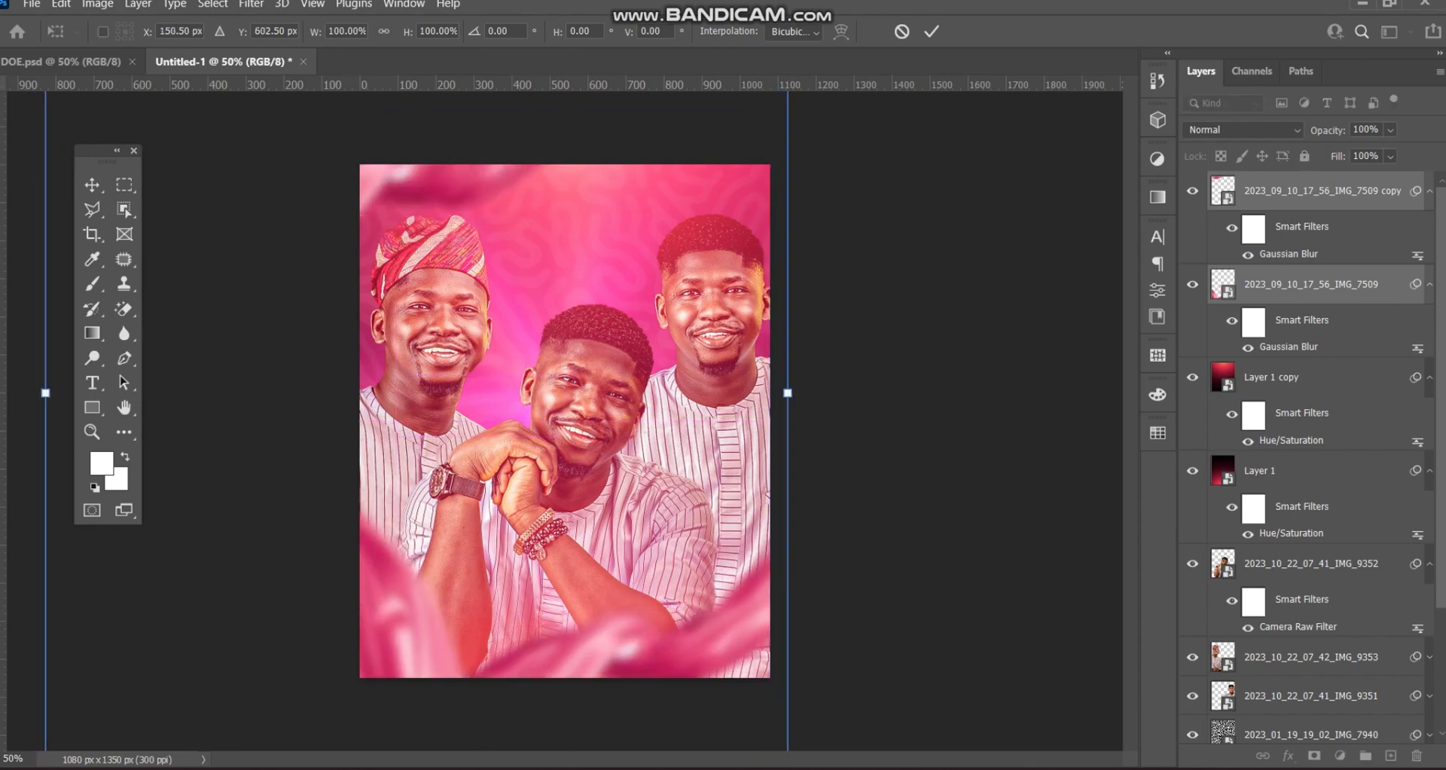
pyautogui.click(931, 31)
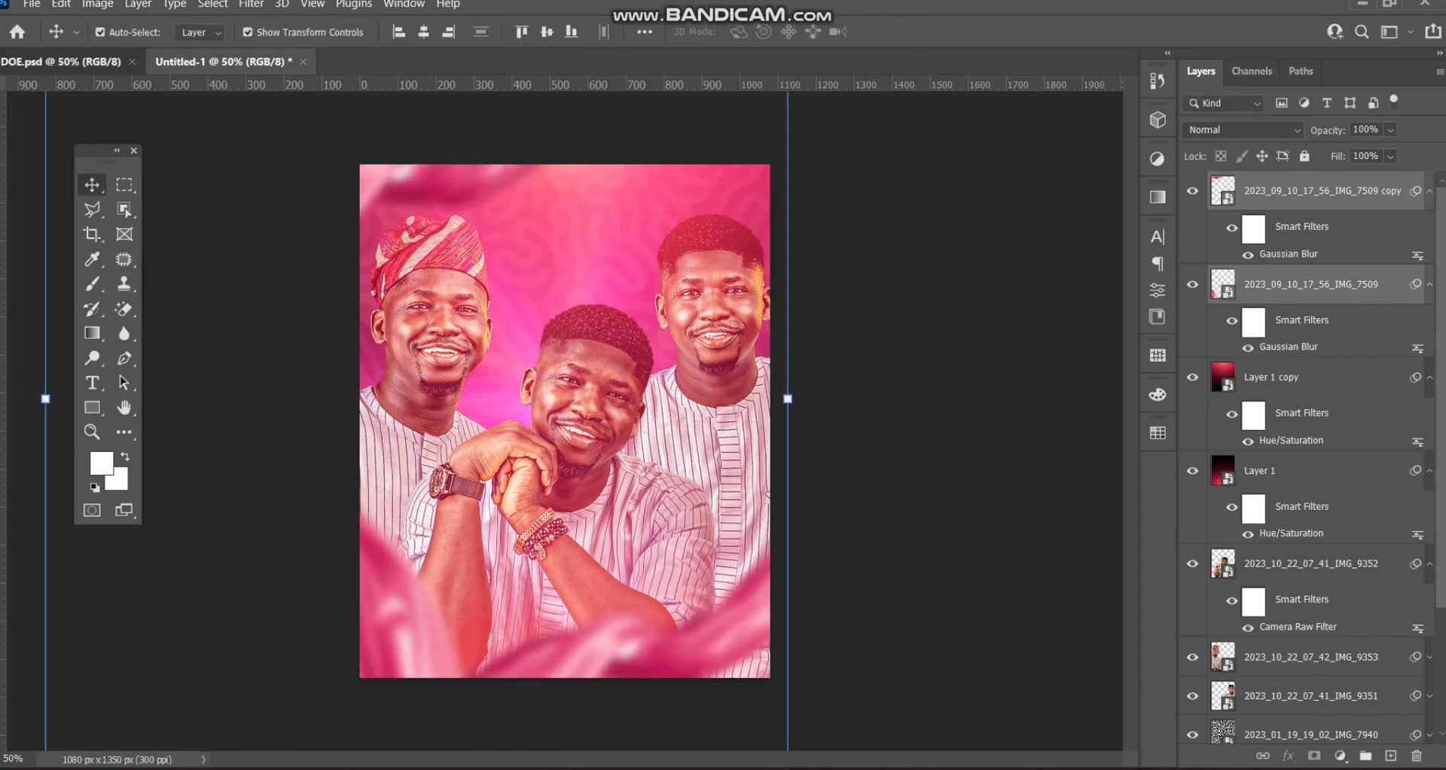
pyautogui.click(67, 61)
pyautogui.click(646, 422)
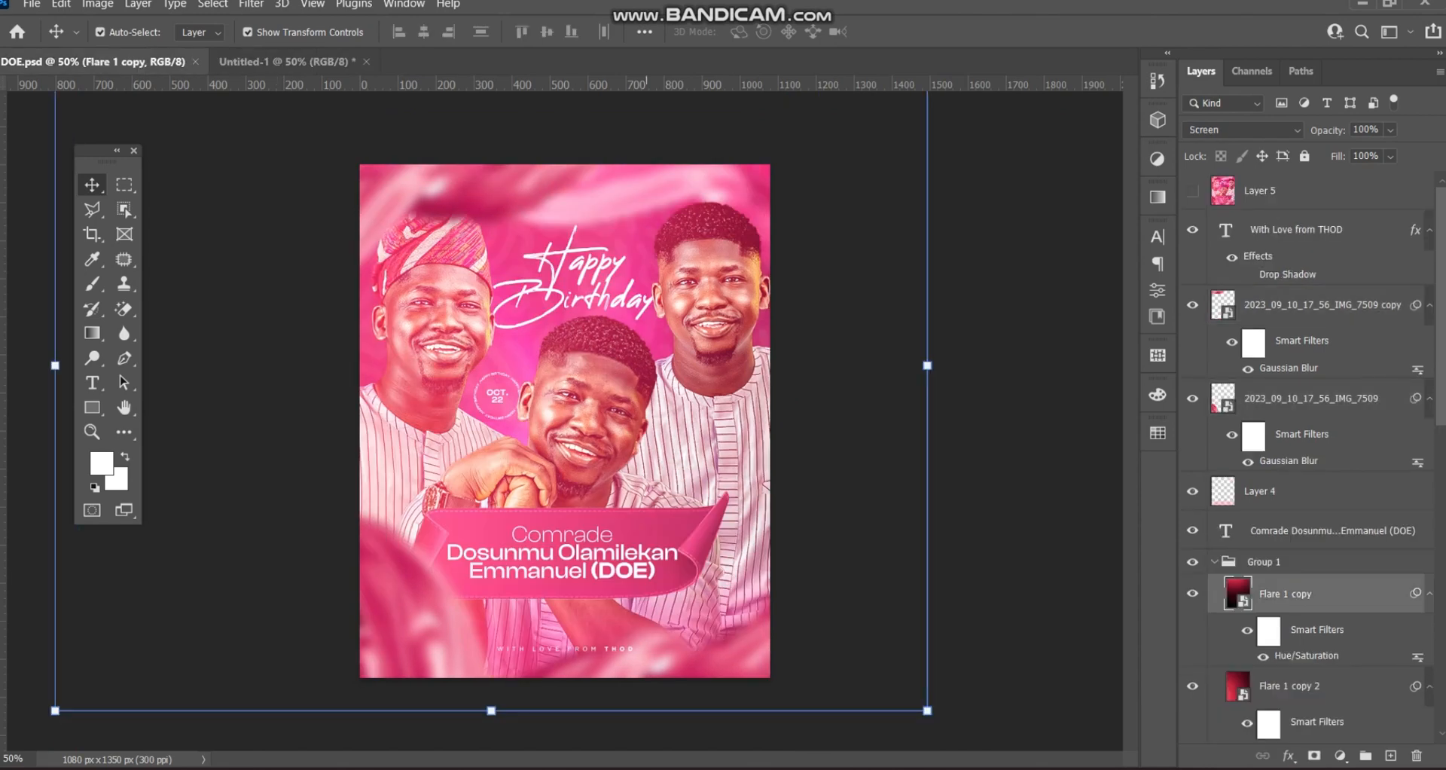
pyautogui.scroll(-4, 1310, 452)
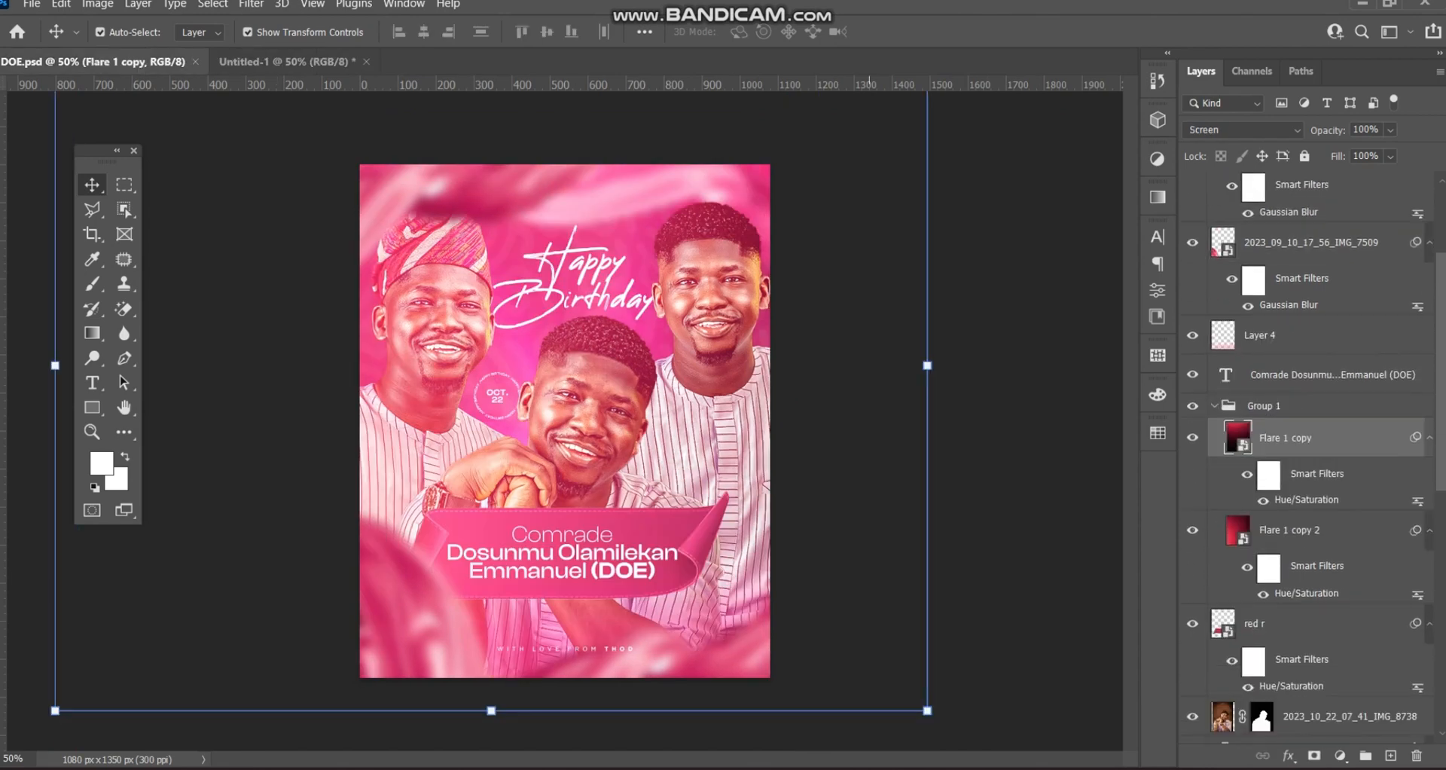
pyautogui.click(1036, 407)
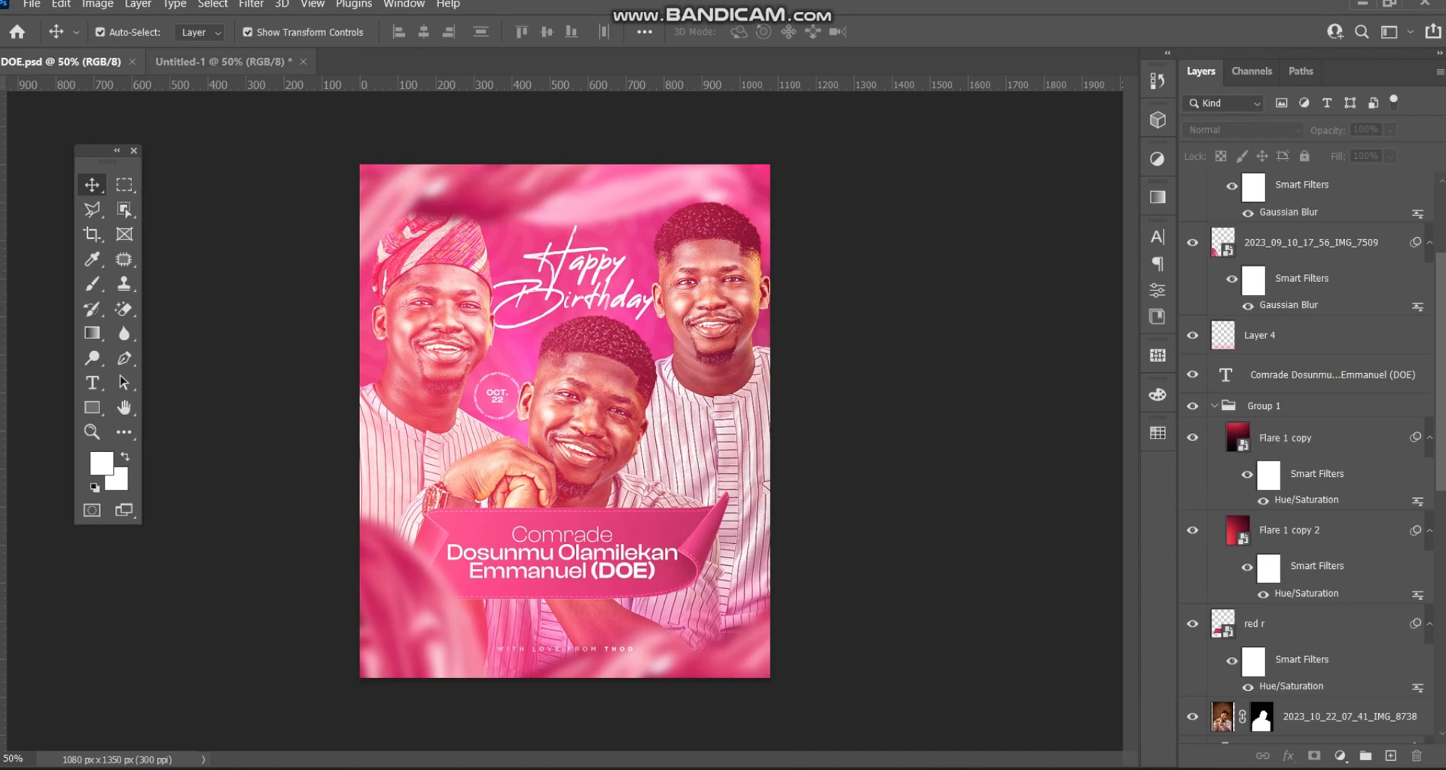
pyautogui.click(222, 62)
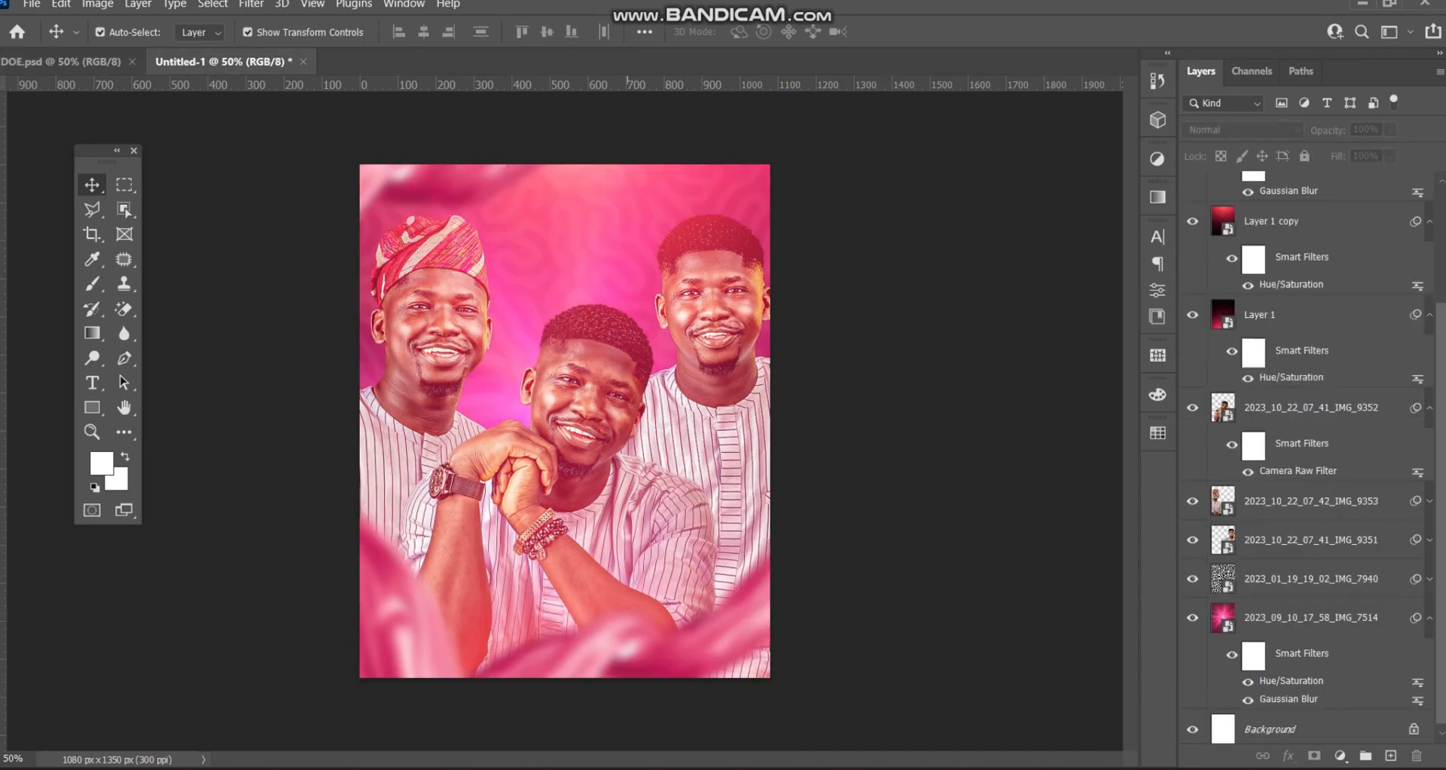
# - Shift the lower petals right and tilt the top petal copy to about 15.72°
pyautogui.moveTo(632, 637); pyautogui.dragTo(666, 640)
pyautogui.moveTo(468, 181); pyautogui.dragTo(595, 150)
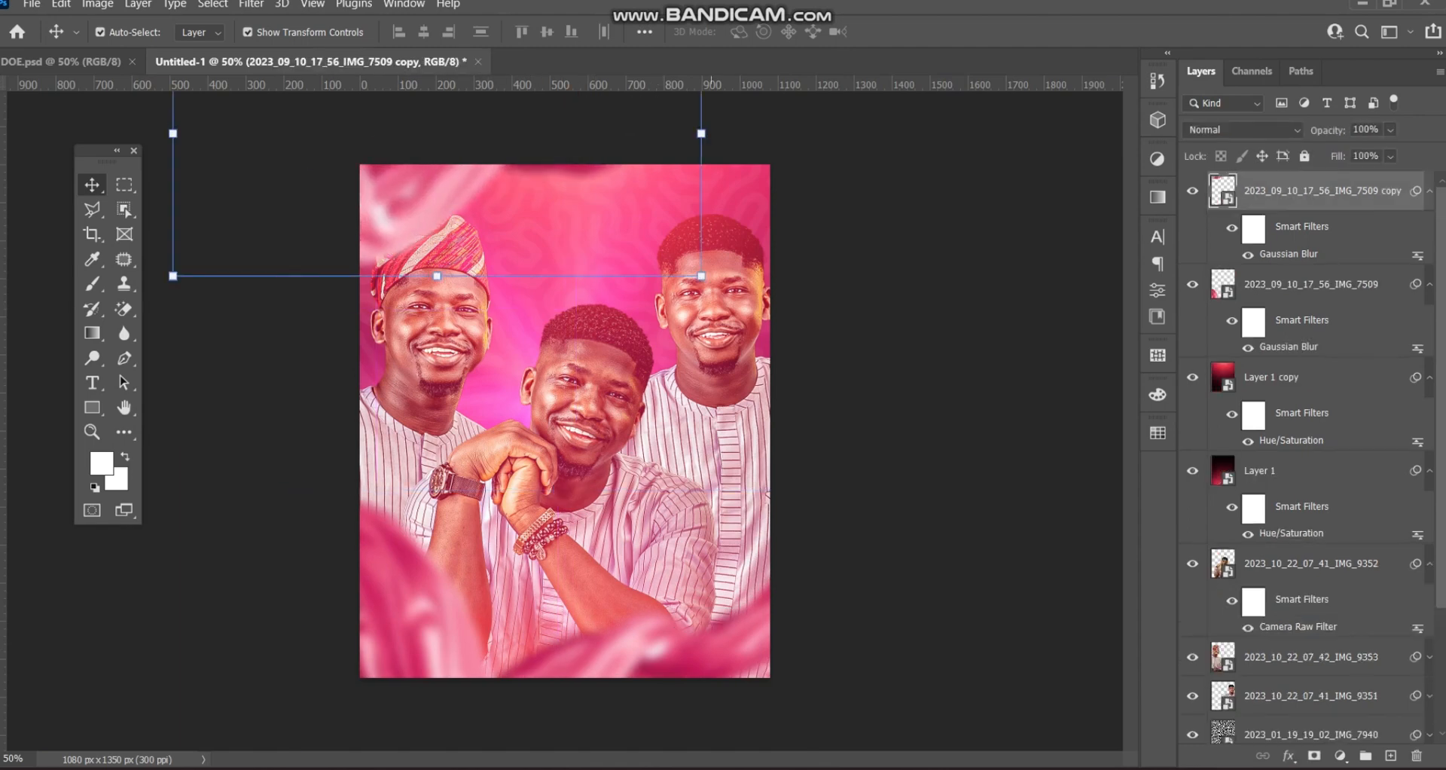
pyautogui.moveTo(714, 287); pyautogui.dragTo(626, 324)
pyautogui.moveTo(428, 165); pyautogui.dragTo(487, 155)
pyautogui.click(899, 31)
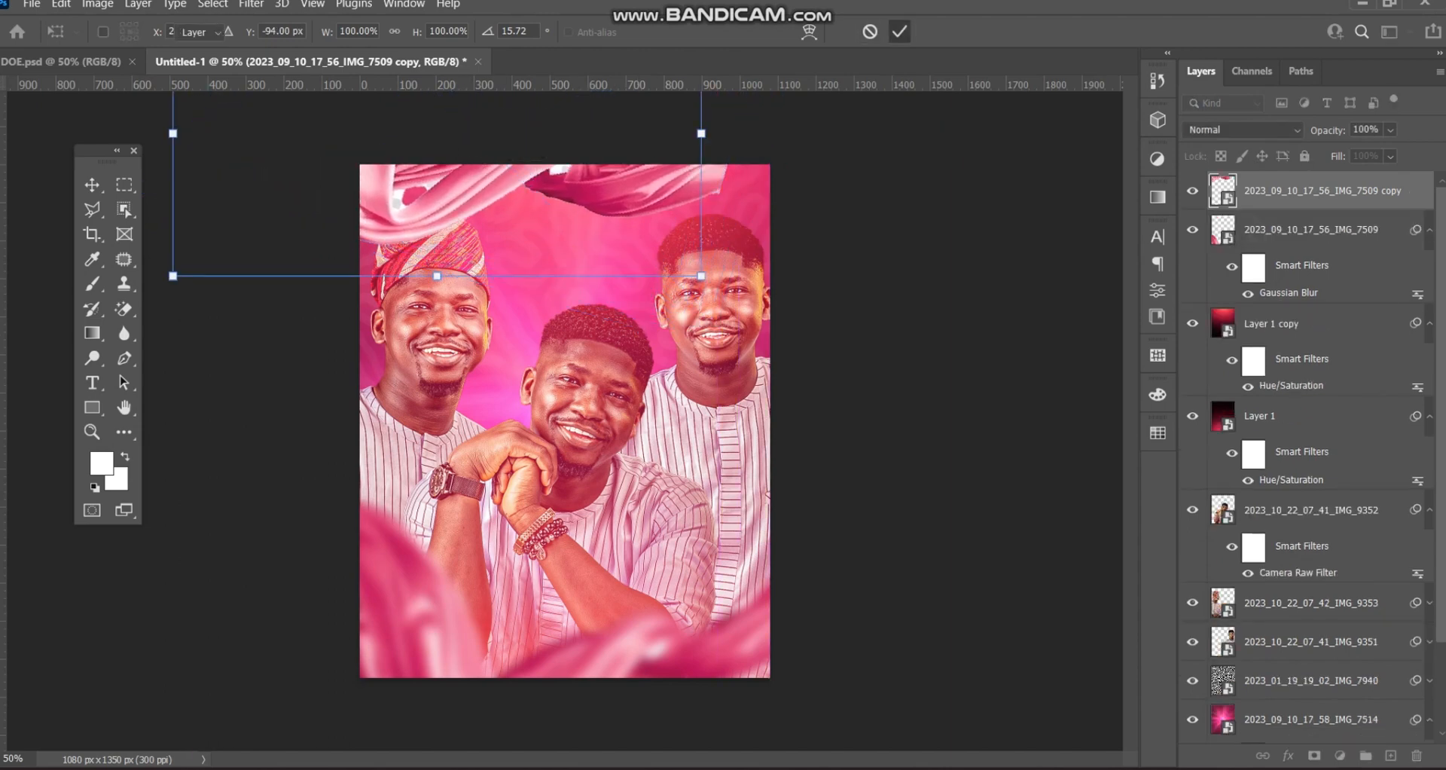
# - Move the top petals up and left, then raise them slightly
pyautogui.hotkey('ctrl', 't')
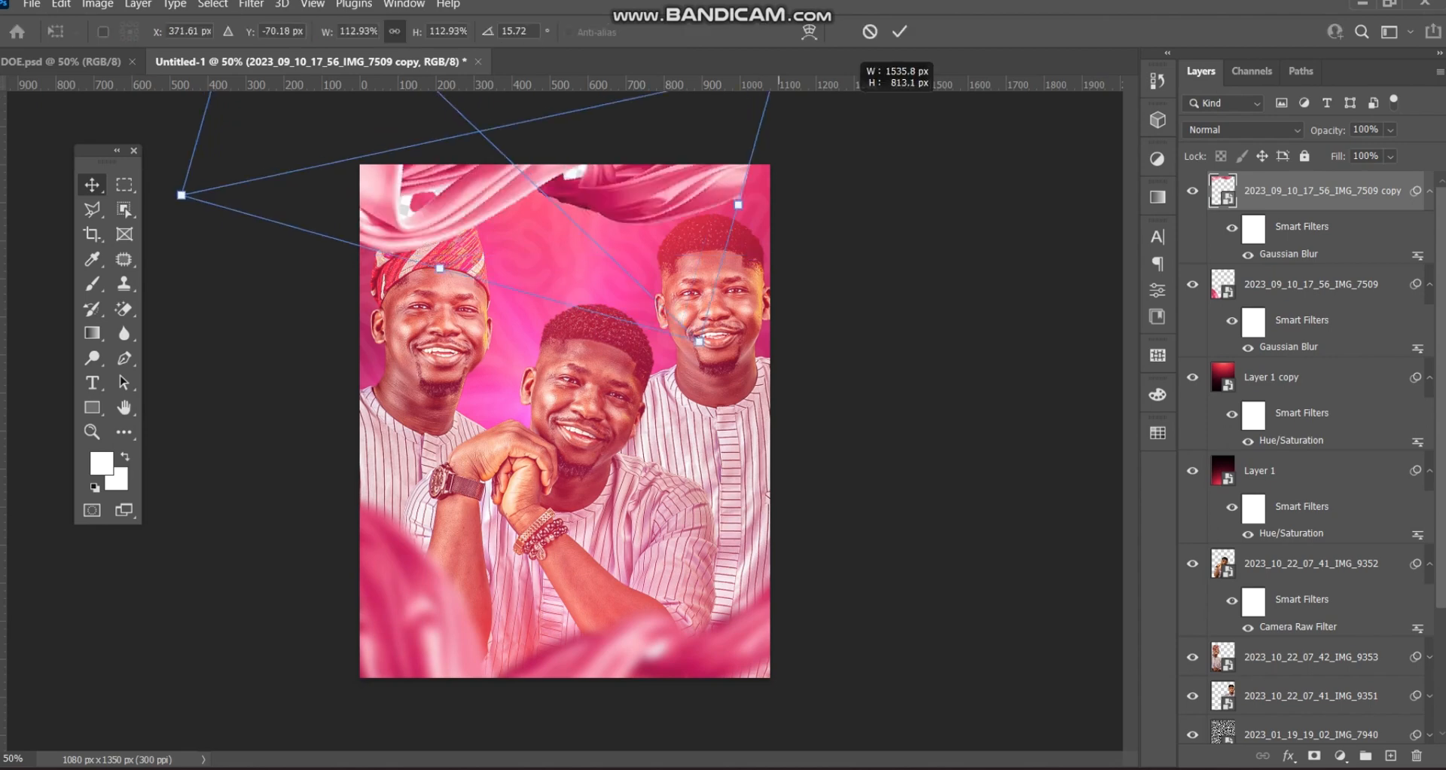
pyautogui.moveTo(653, 167)
pyautogui.mouseDown()
pyautogui.moveTo(642, 129)
pyautogui.moveTo(640, 146)
pyautogui.mouseUp()
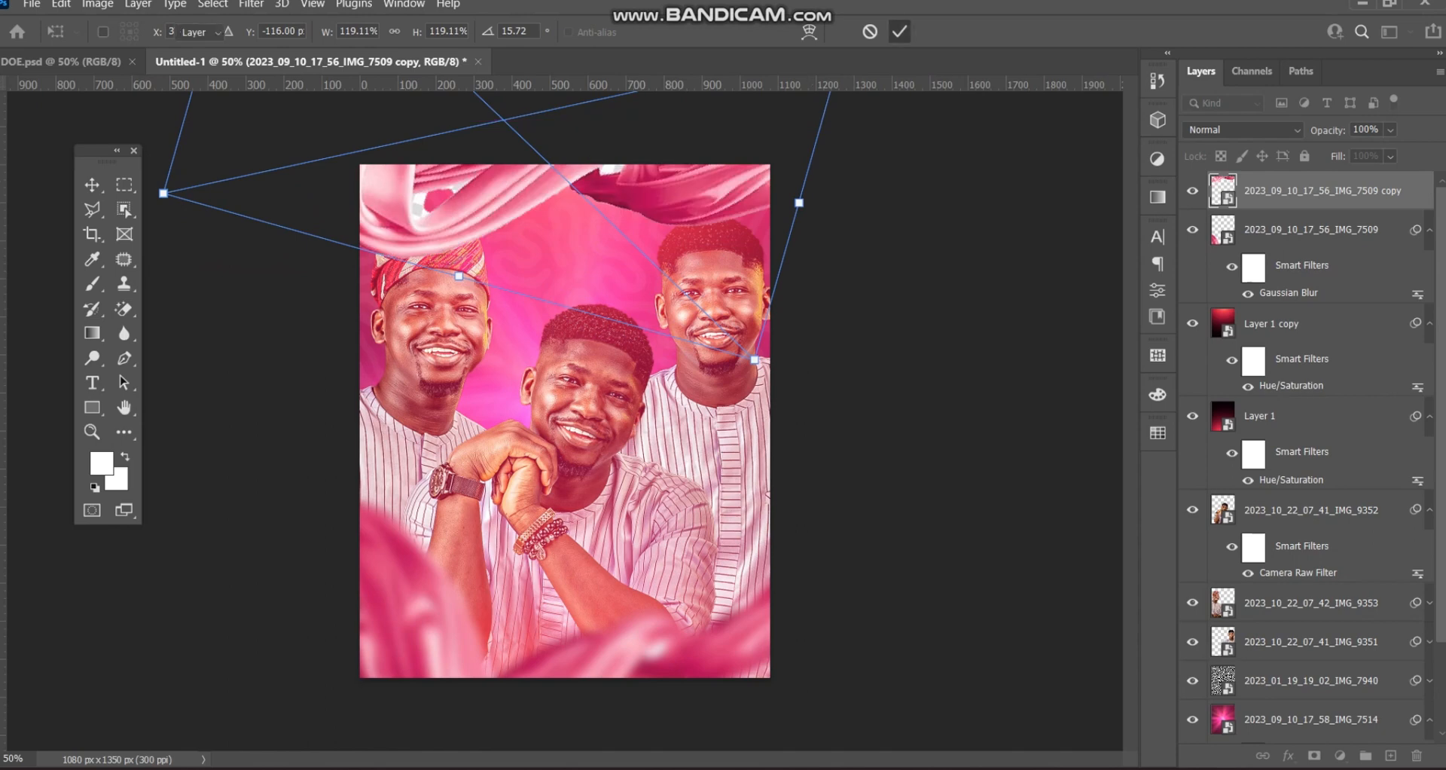
pyautogui.click(899, 31)
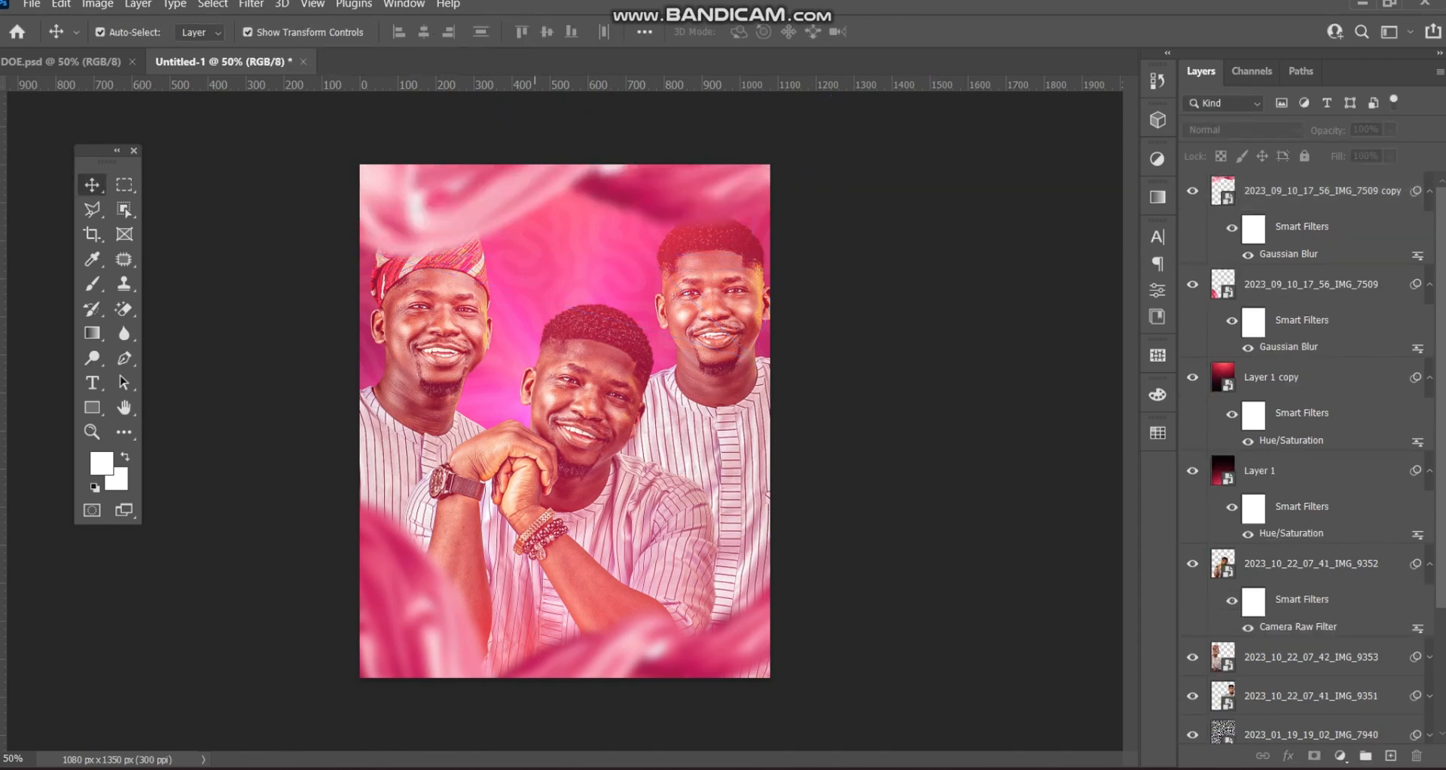
pyautogui.moveTo(535, 188); pyautogui.dragTo(535, 179)
# - Retilt the top petals to about 18.40° and fine-tune their position against the DOE flyer
pyautogui.click(30, 61)
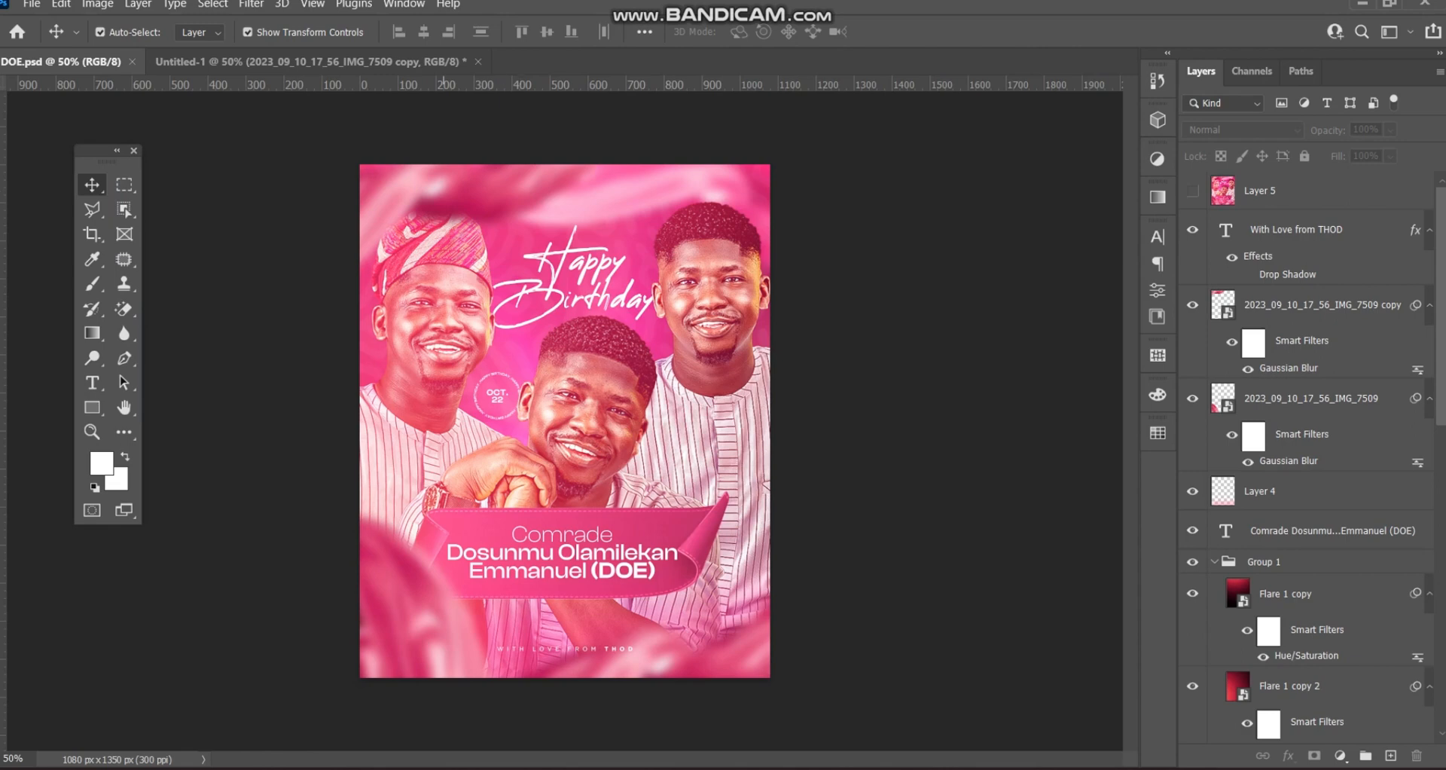
pyautogui.click(406, 62)
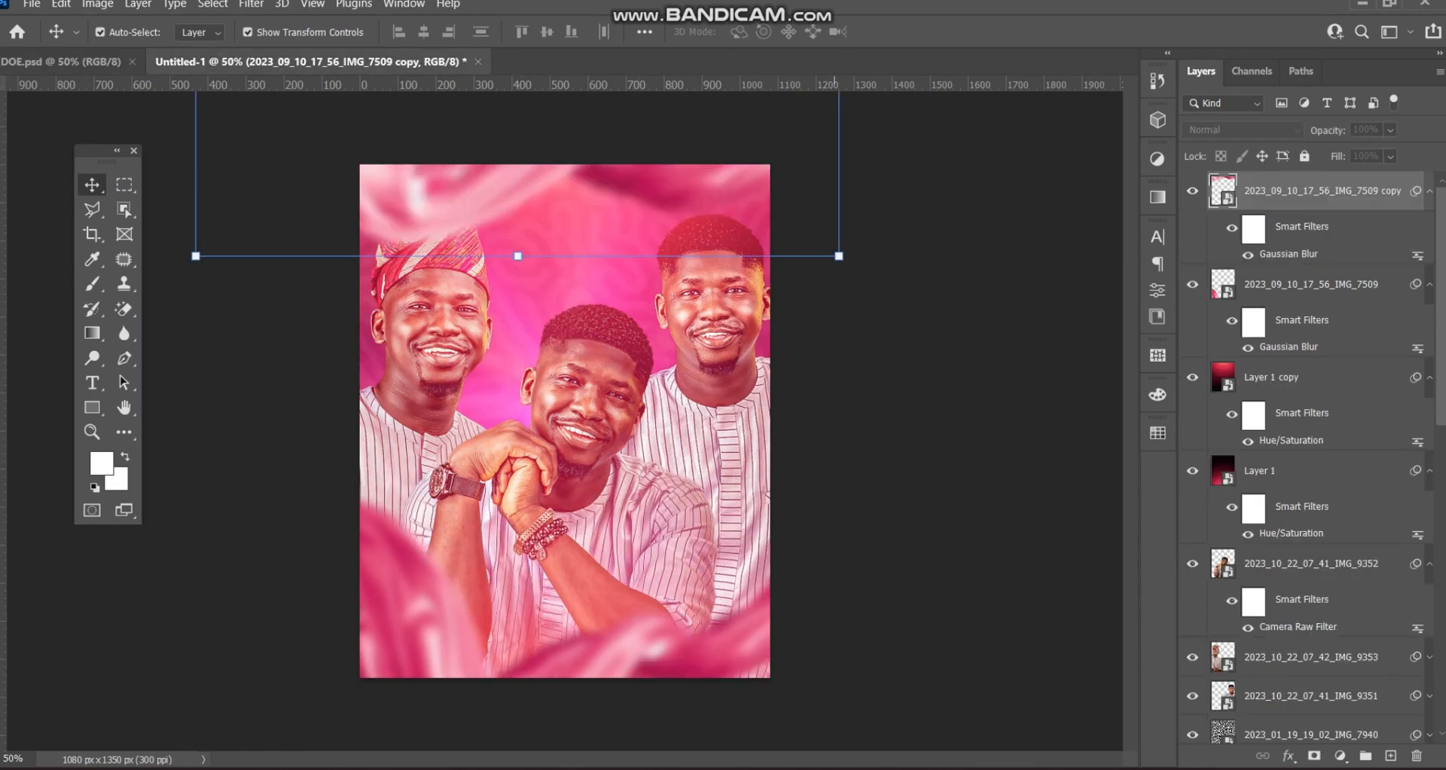
pyautogui.moveTo(846, 265); pyautogui.dragTo(840, 280)
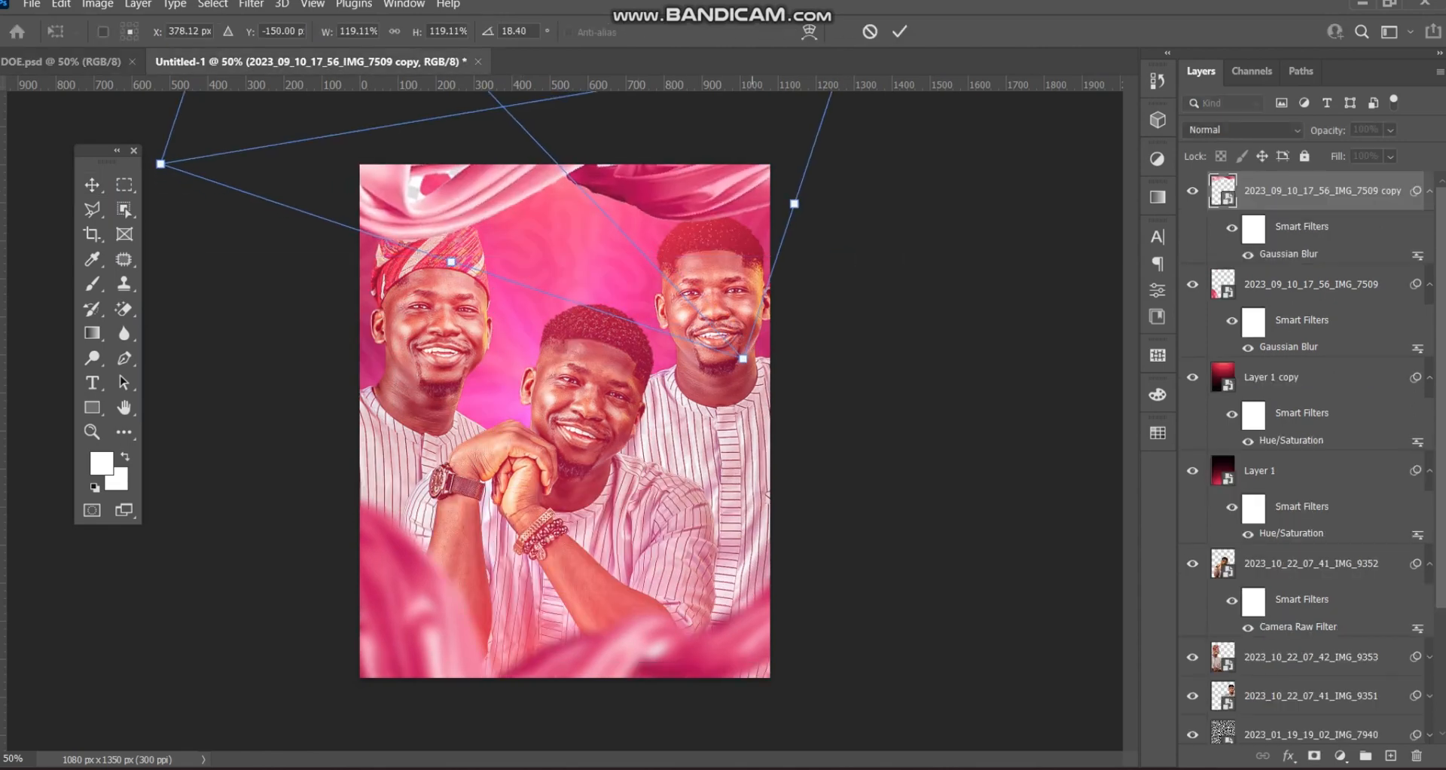
pyautogui.moveTo(548, 205); pyautogui.dragTo(542, 189)
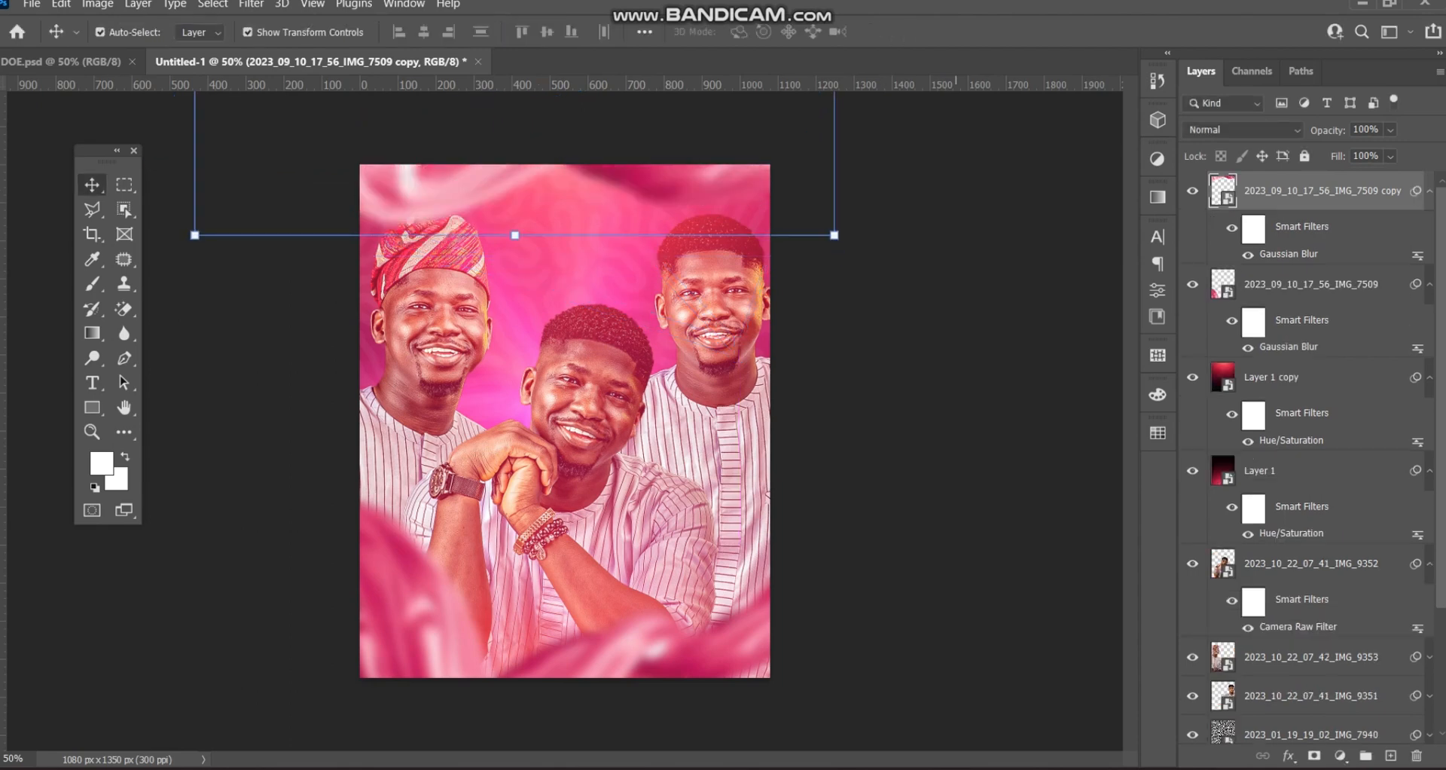
pyautogui.click(874, 143)
pyautogui.moveTo(666, 181); pyautogui.dragTo(676, 183)
pyautogui.click(659, 128)
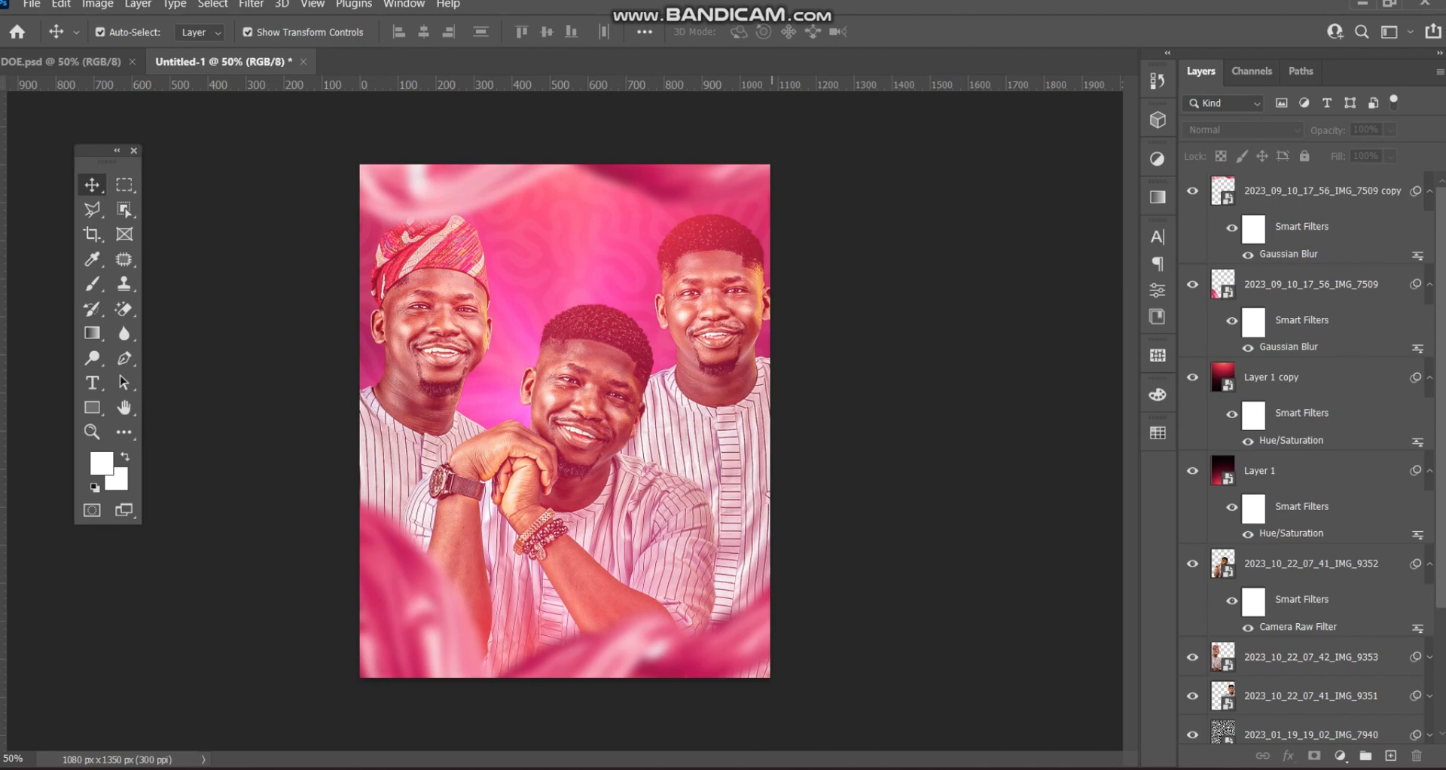
# - Inspect the lower petals' 12.5 px Gaussian Blur without changes, then recheck the DOE flyer
pyautogui.click(679, 649)
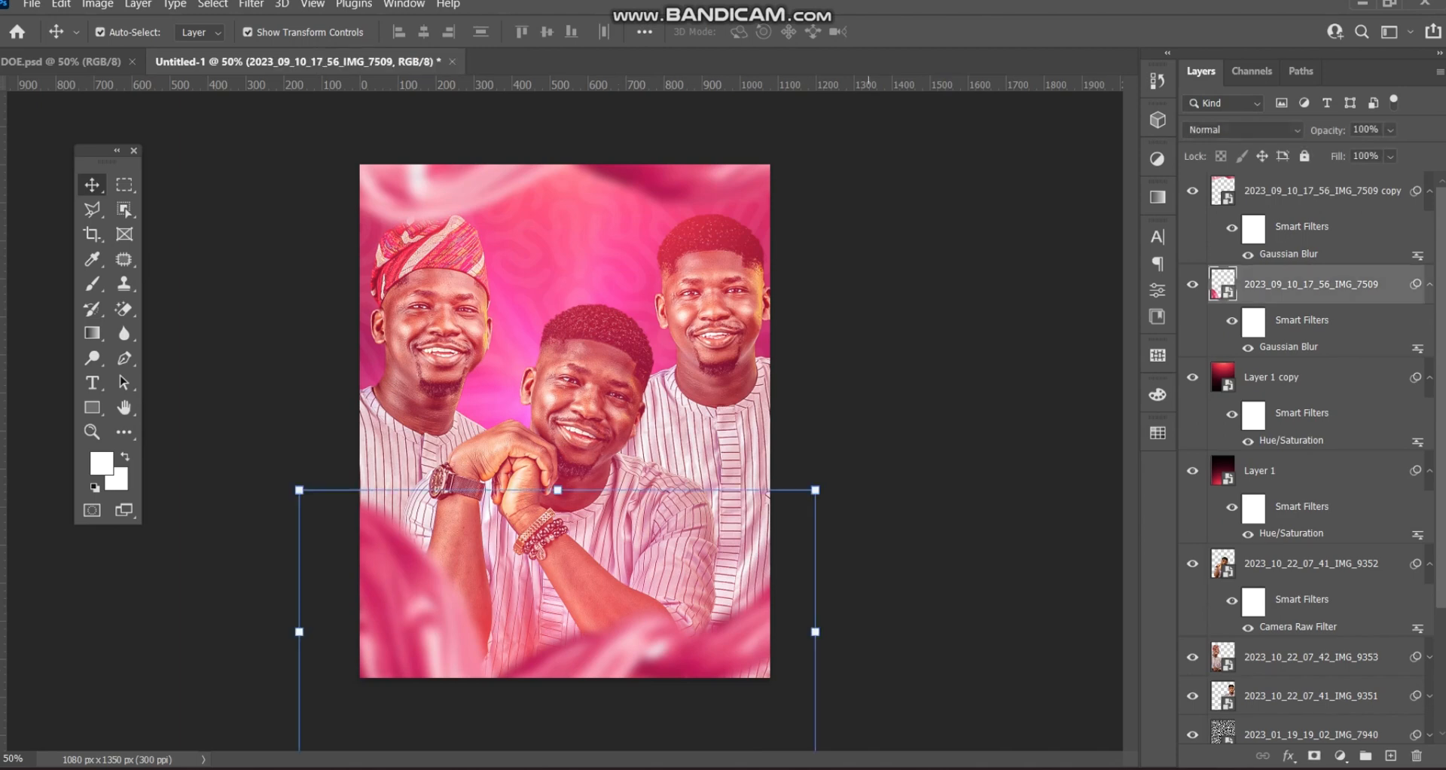
pyautogui.doubleClick(1288, 347)
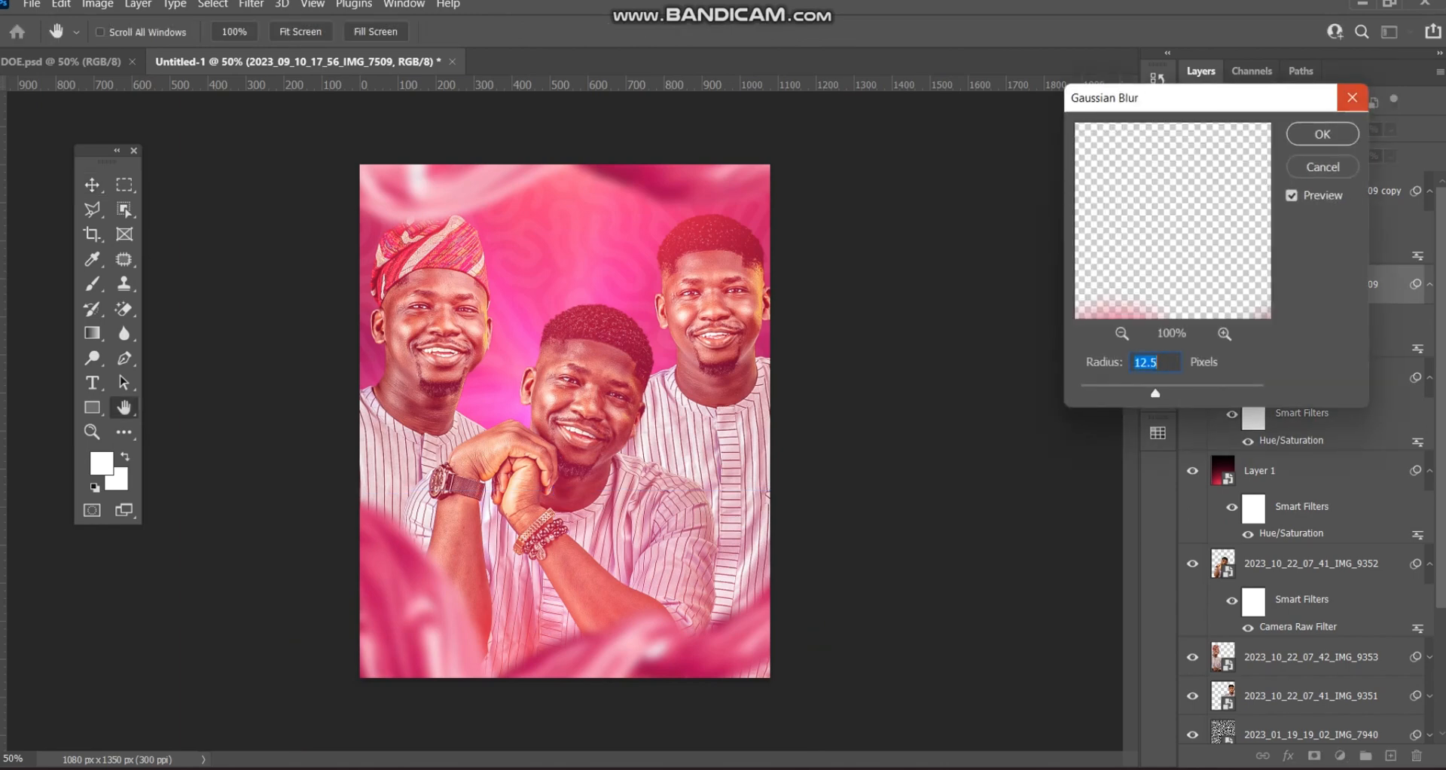
pyautogui.click(1352, 97)
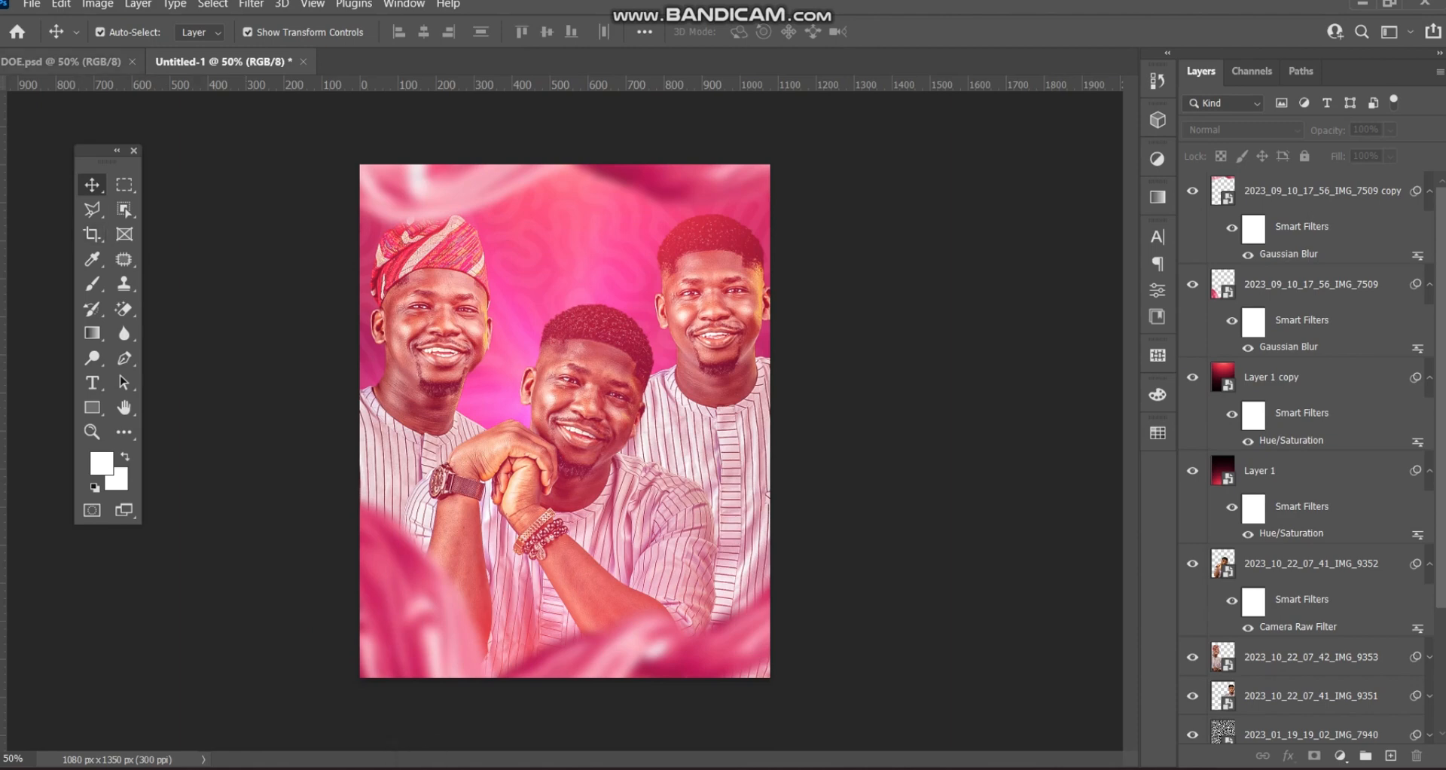
pyautogui.click(72, 62)
pyautogui.click(690, 422)
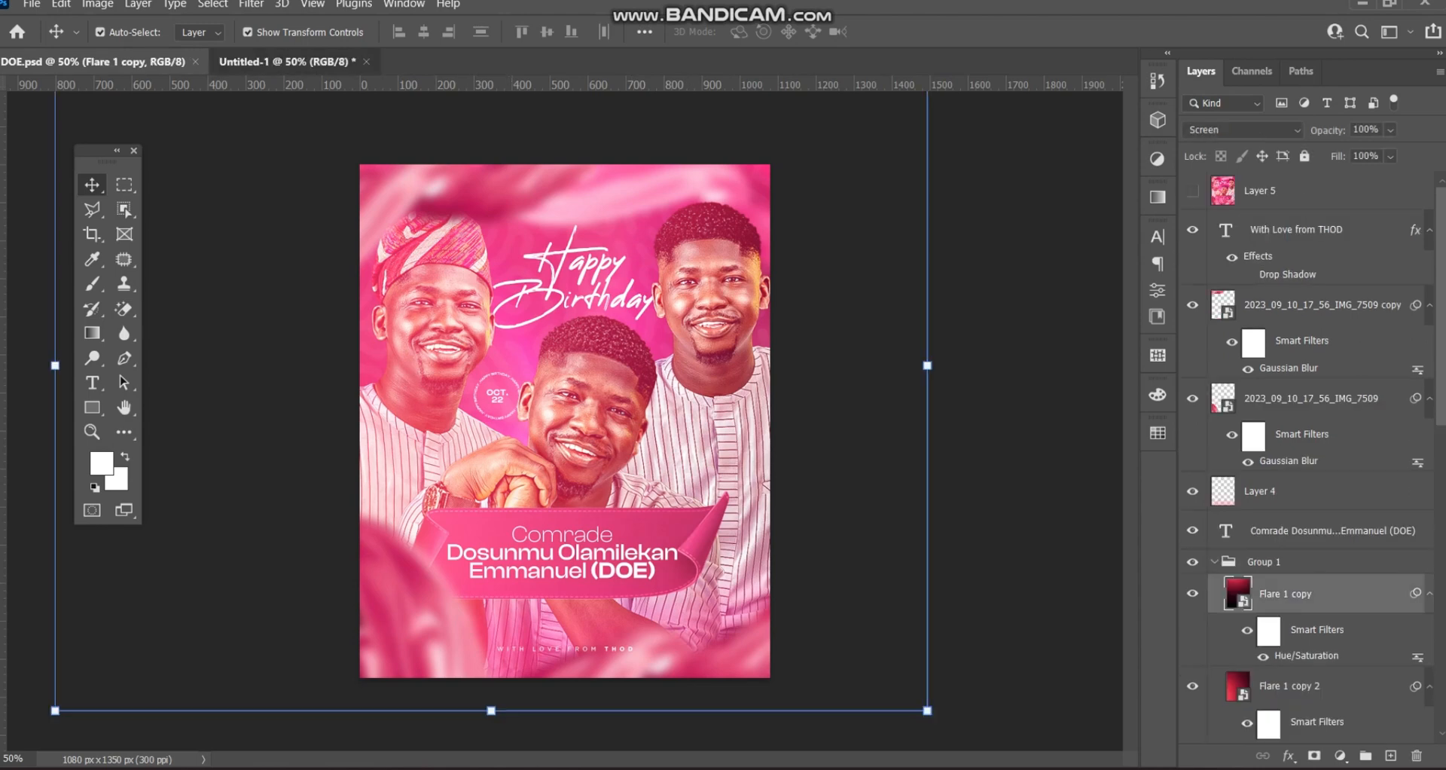
pyautogui.click(286, 62)
# - Search Windows for 're' to open red r's MyPNG folder, then return to Photoshop
pyautogui.press('super')
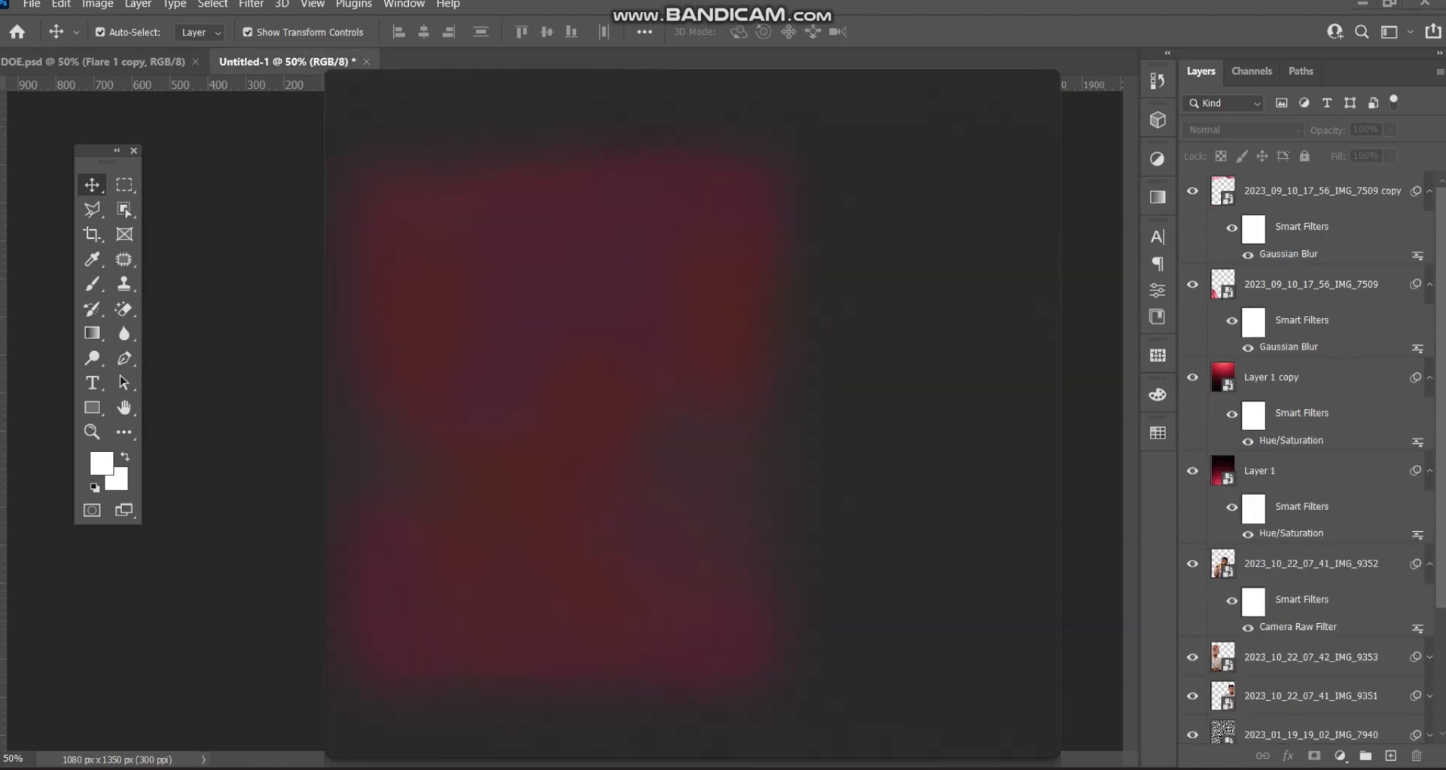
pyautogui.write('re')
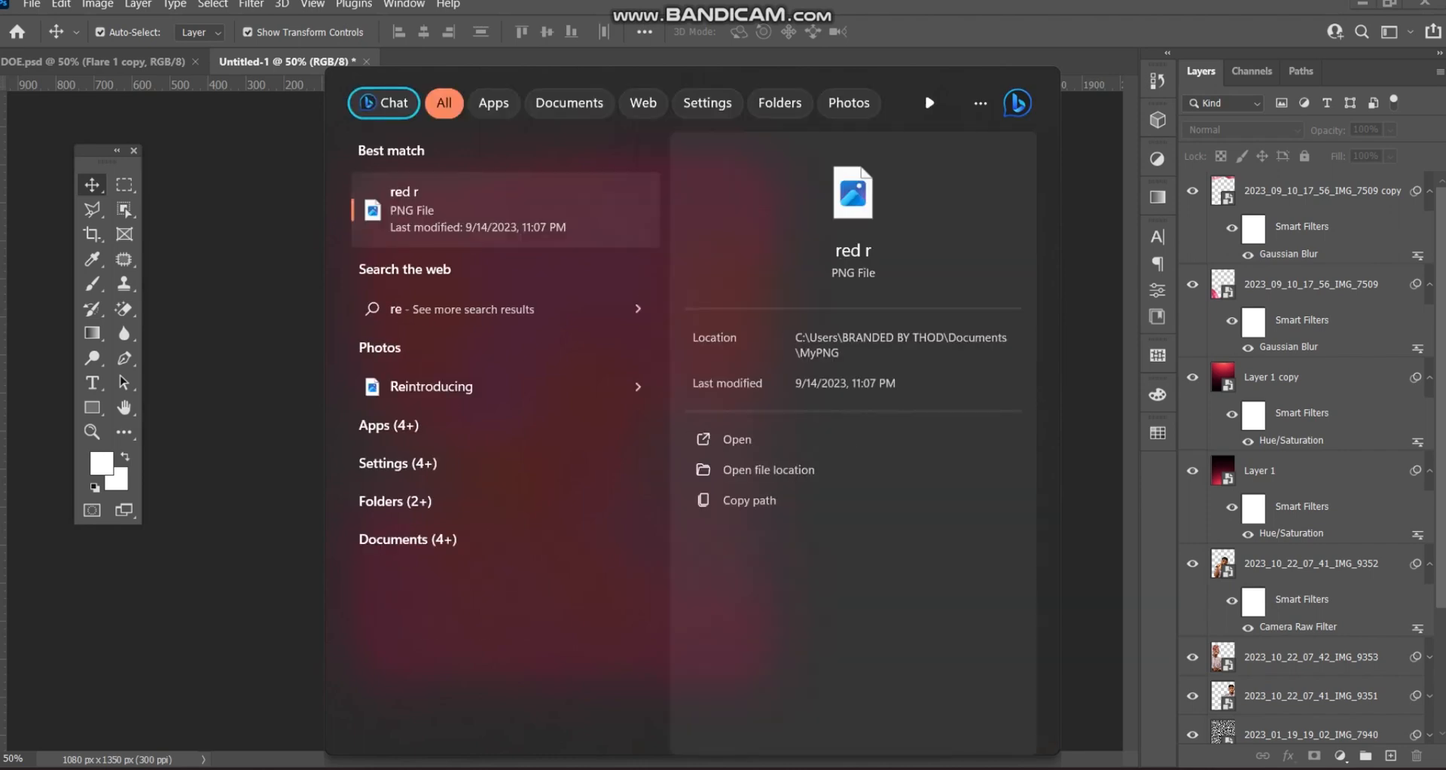
pyautogui.click(768, 469)
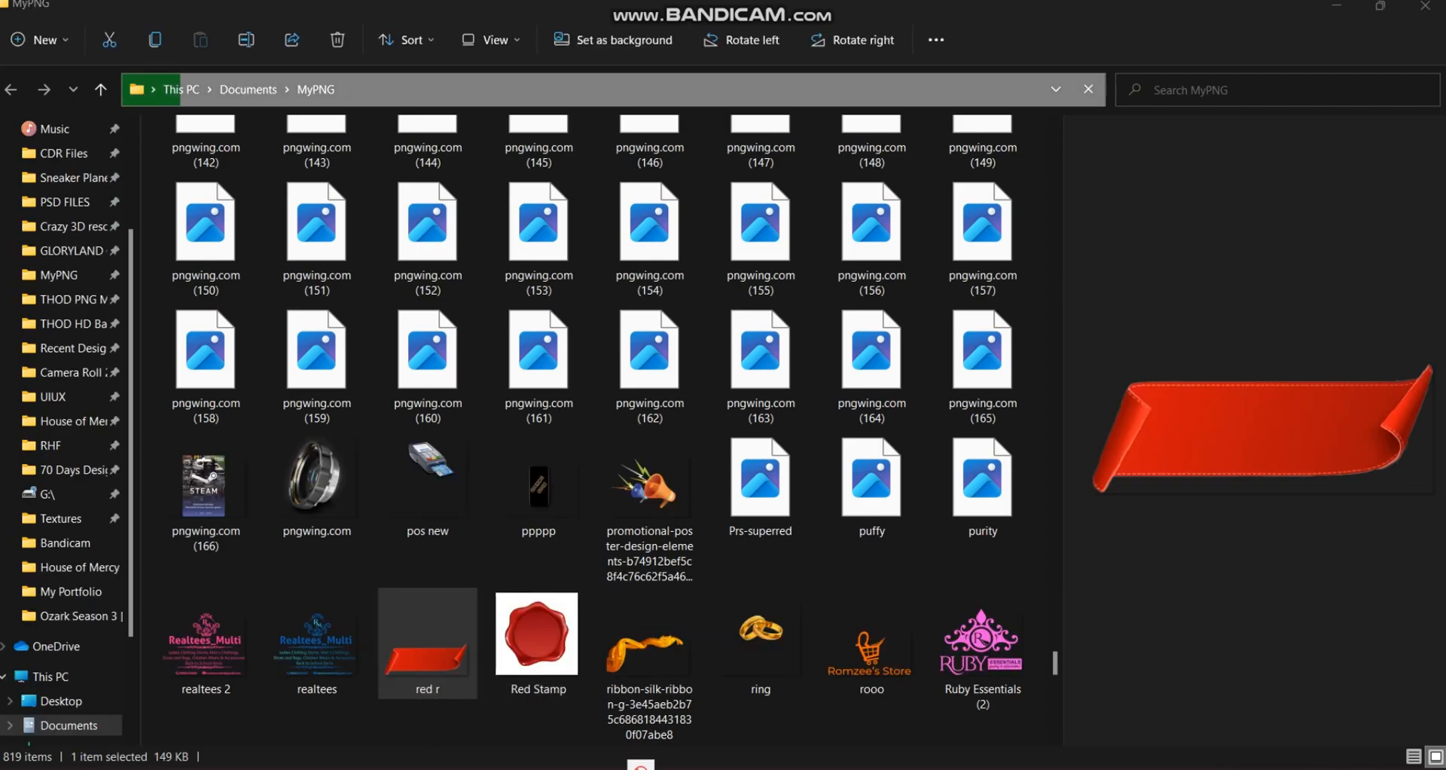
pyautogui.hotkey('alt', 'Tab')
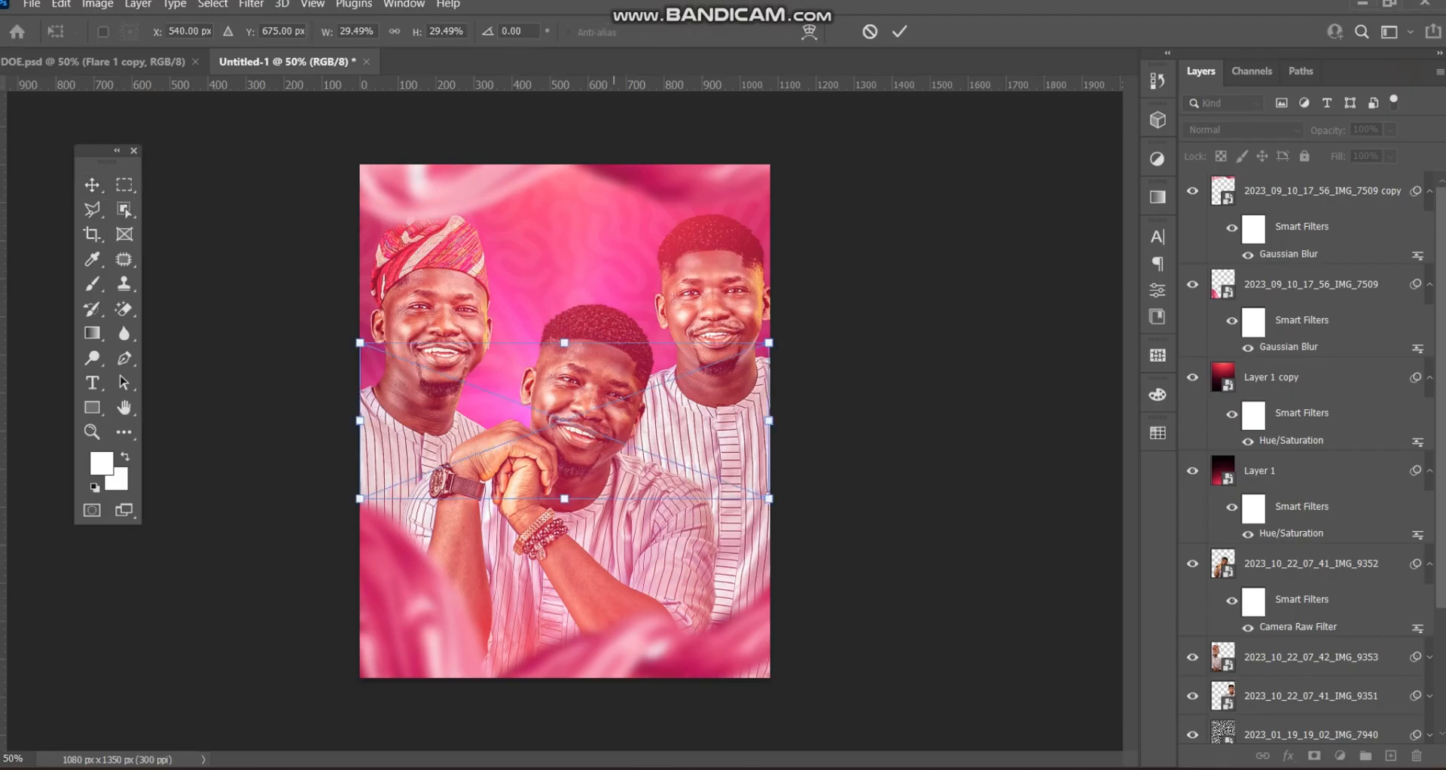
# - Place the red r ribbon below Layer 1, narrowed to about 22.61% across the lower middle
pyautogui.moveTo(579, 412); pyautogui.dragTo(592, 545)
pyautogui.click(899, 31)
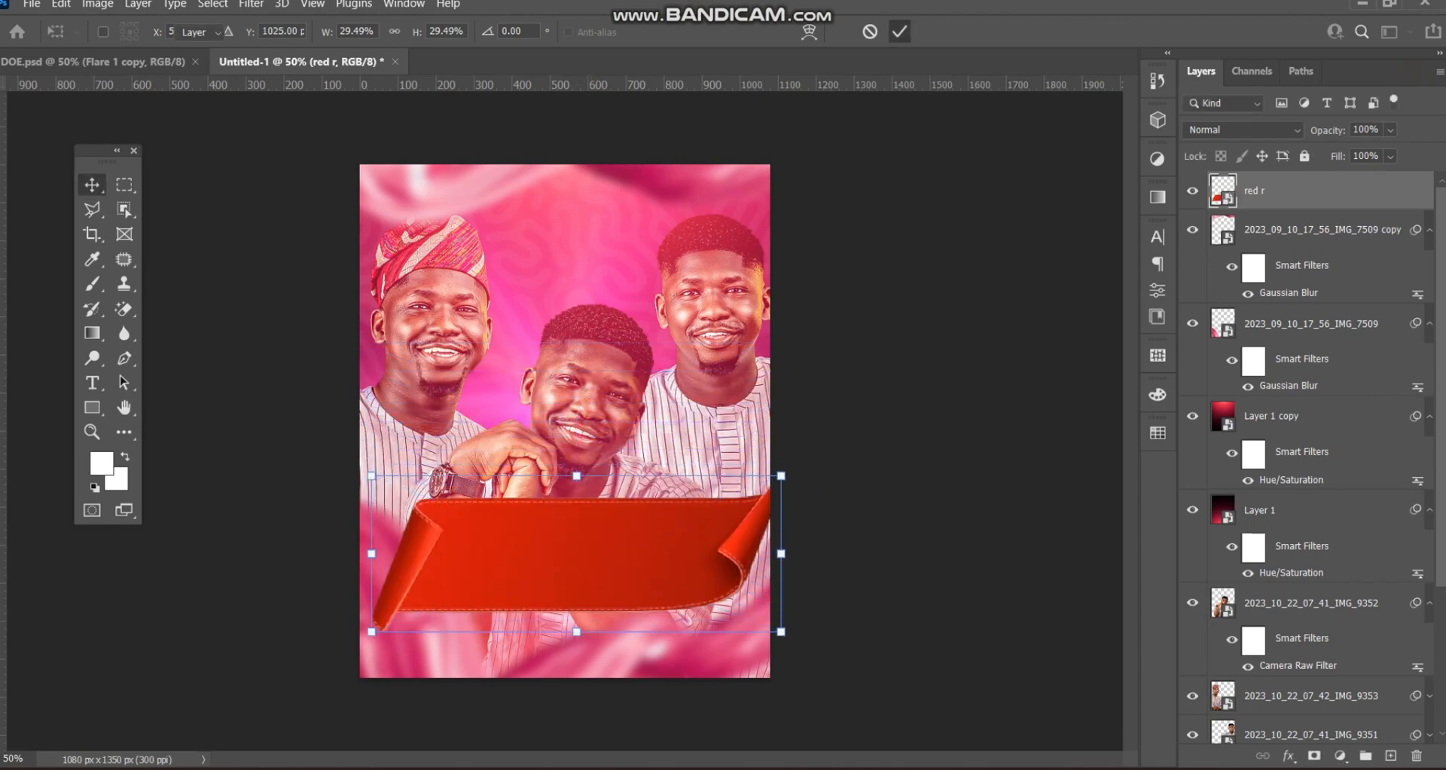
pyautogui.moveTo(1253, 191); pyautogui.dragTo(1280, 584)
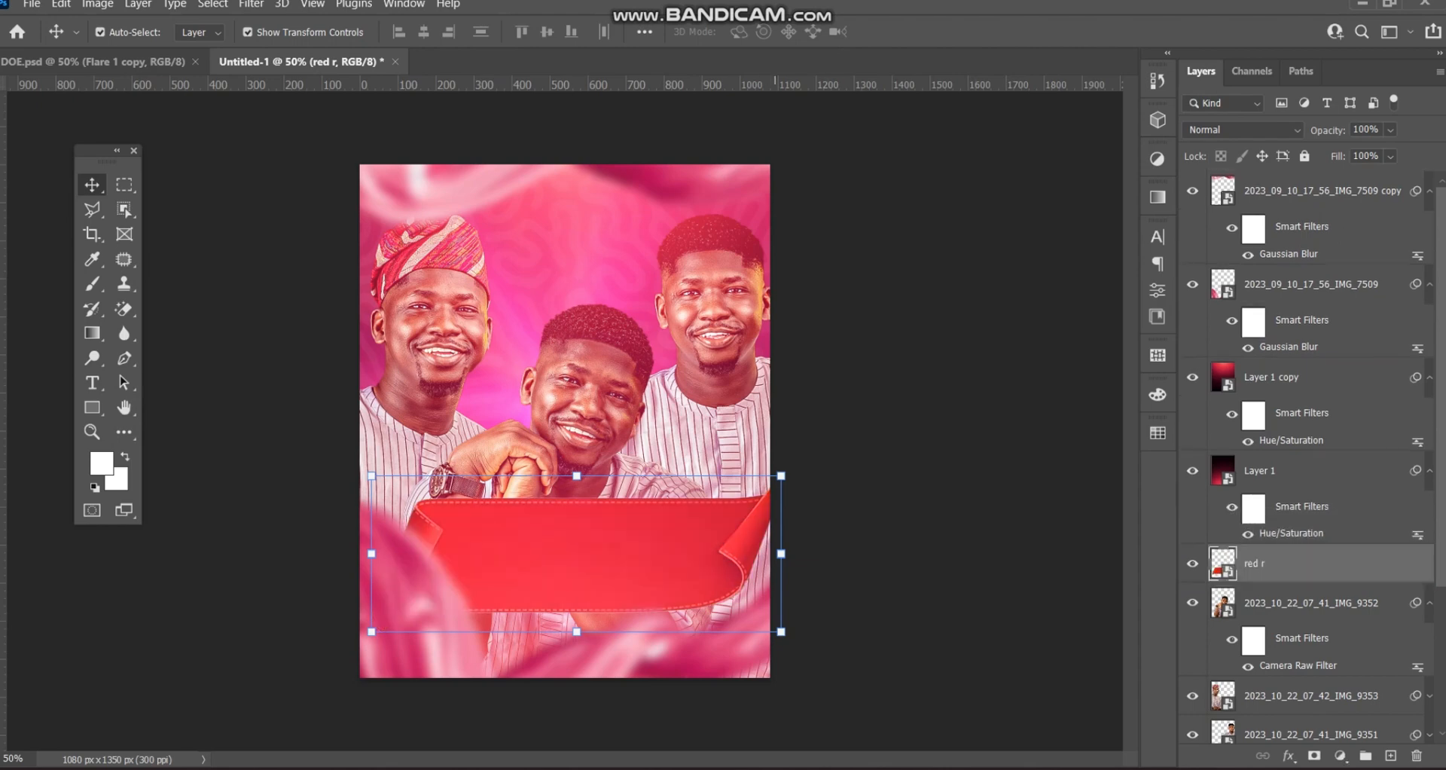
pyautogui.moveTo(781, 554); pyautogui.dragTo(691, 553)
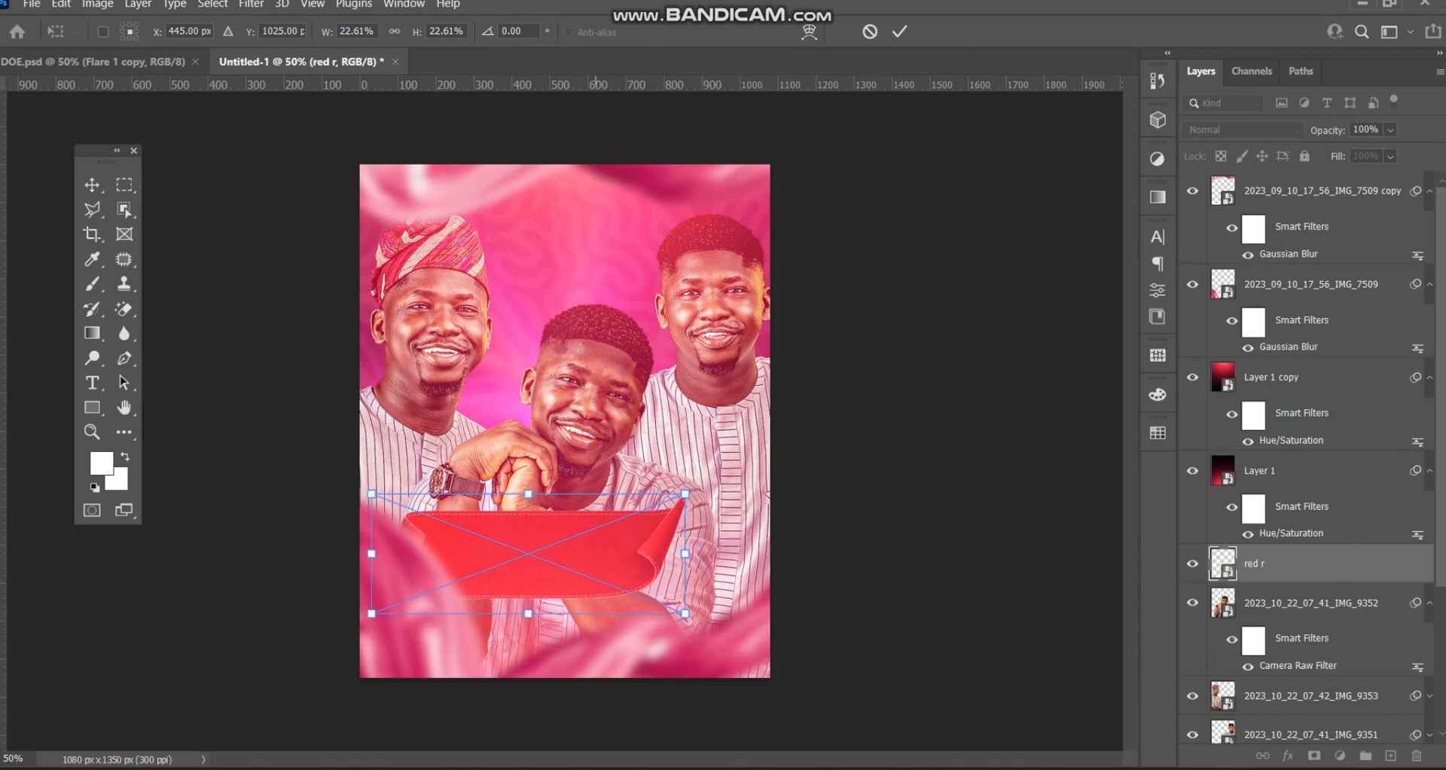
pyautogui.moveTo(597, 549); pyautogui.dragTo(622, 545)
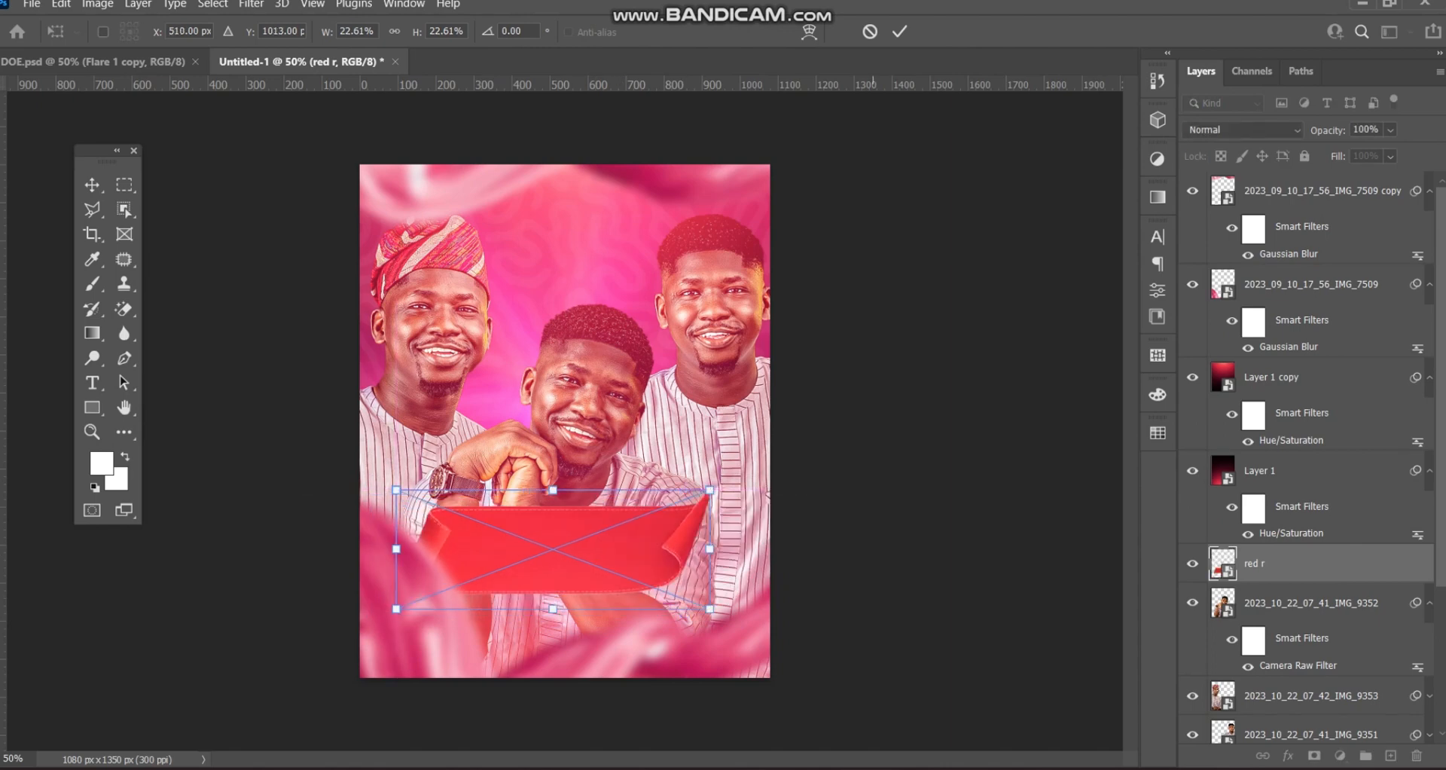
pyautogui.click(899, 31)
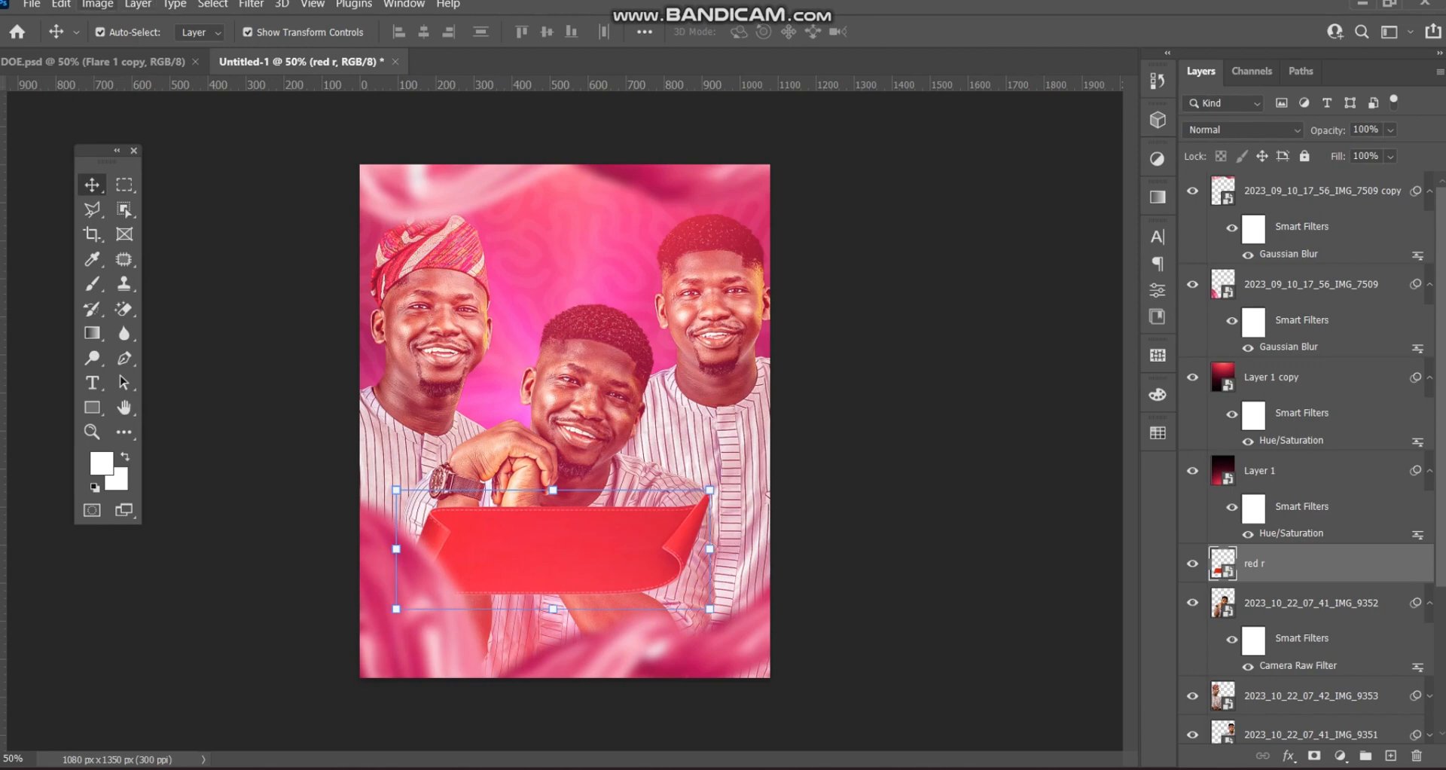
pyautogui.click(97, 4)
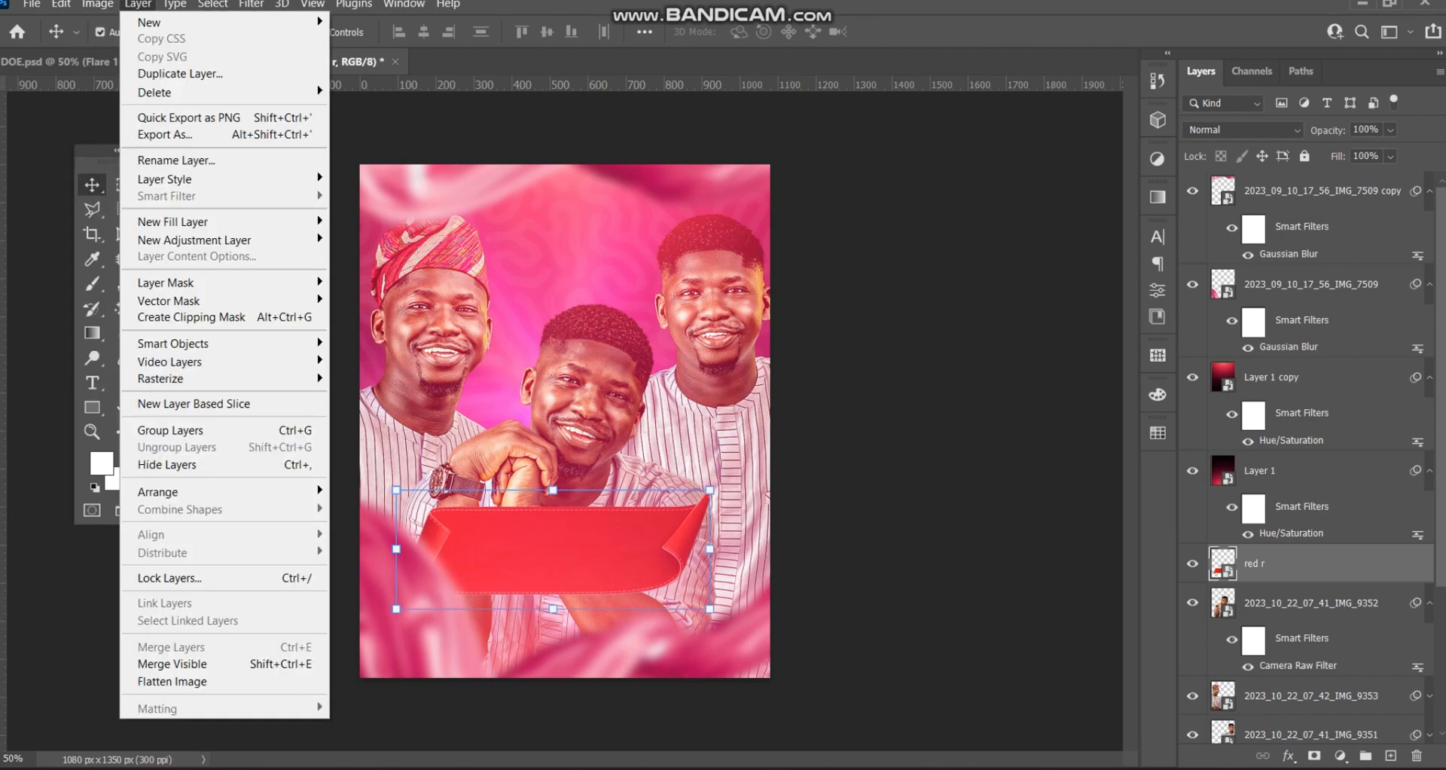
# - Tint the ribbon pink with Hue/Saturation at Hue -35, then preview -18 and close the dialog
pyautogui.moveTo(125, 47)
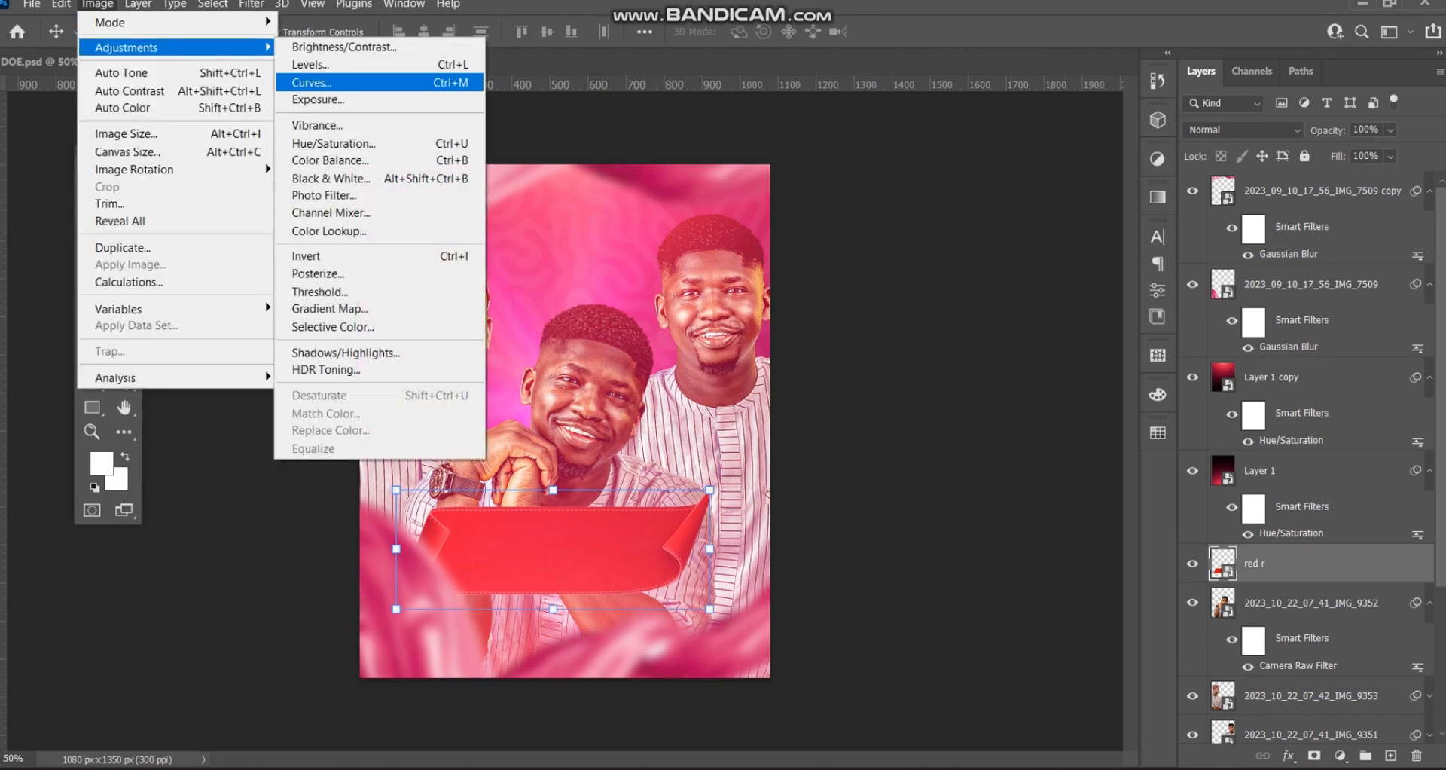
pyautogui.click(332, 143)
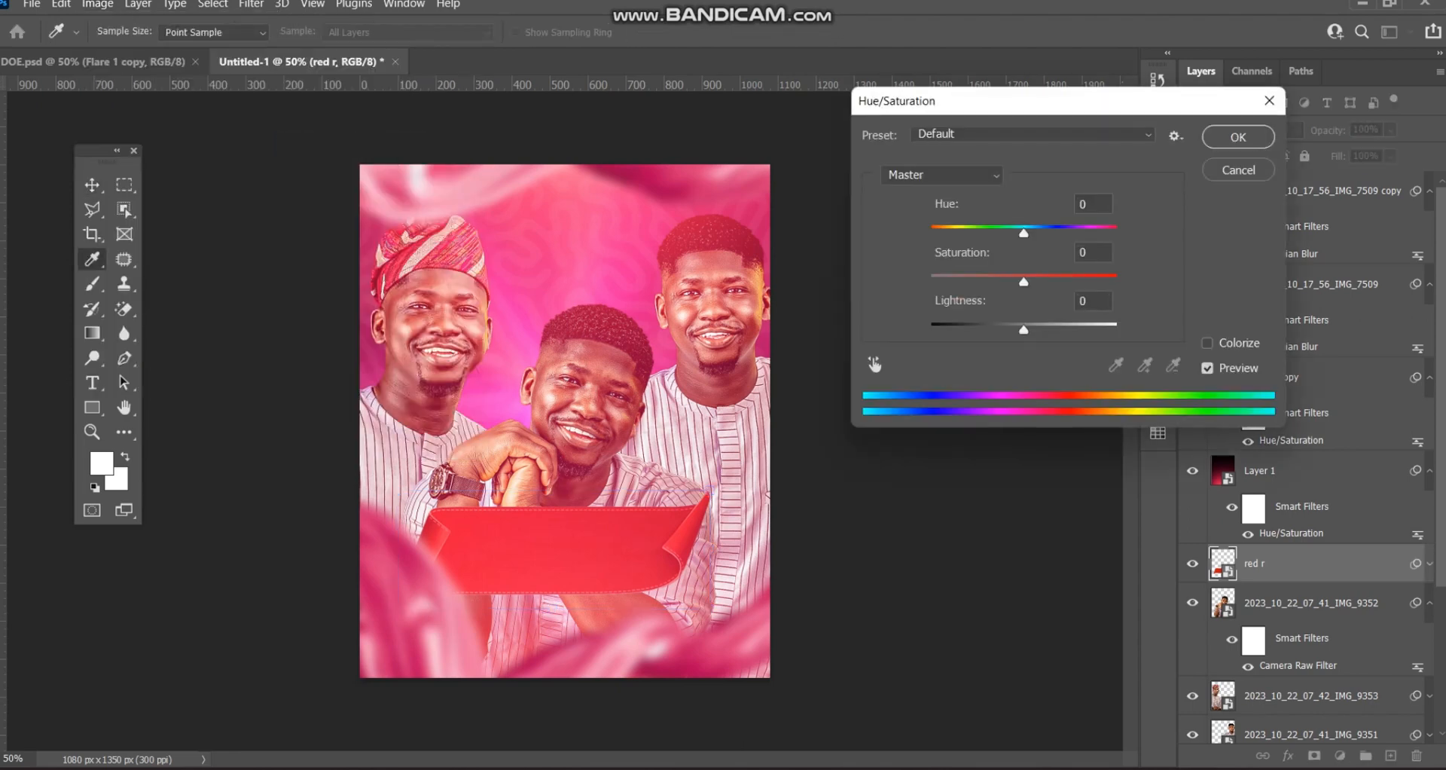
pyautogui.press('Down')
pyautogui.moveTo(1023, 234); pyautogui.dragTo(991, 234)
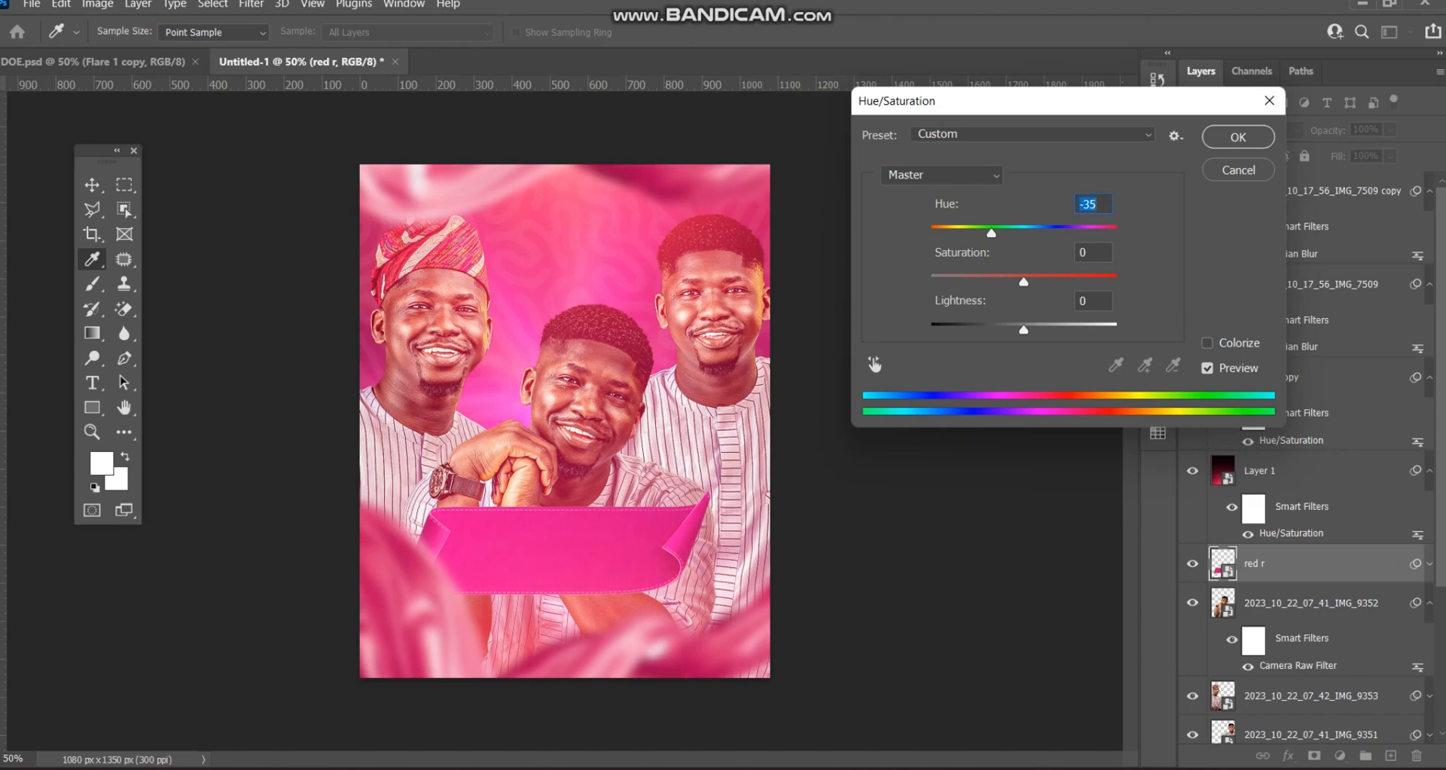
pyautogui.press('Return')
pyautogui.press('v')
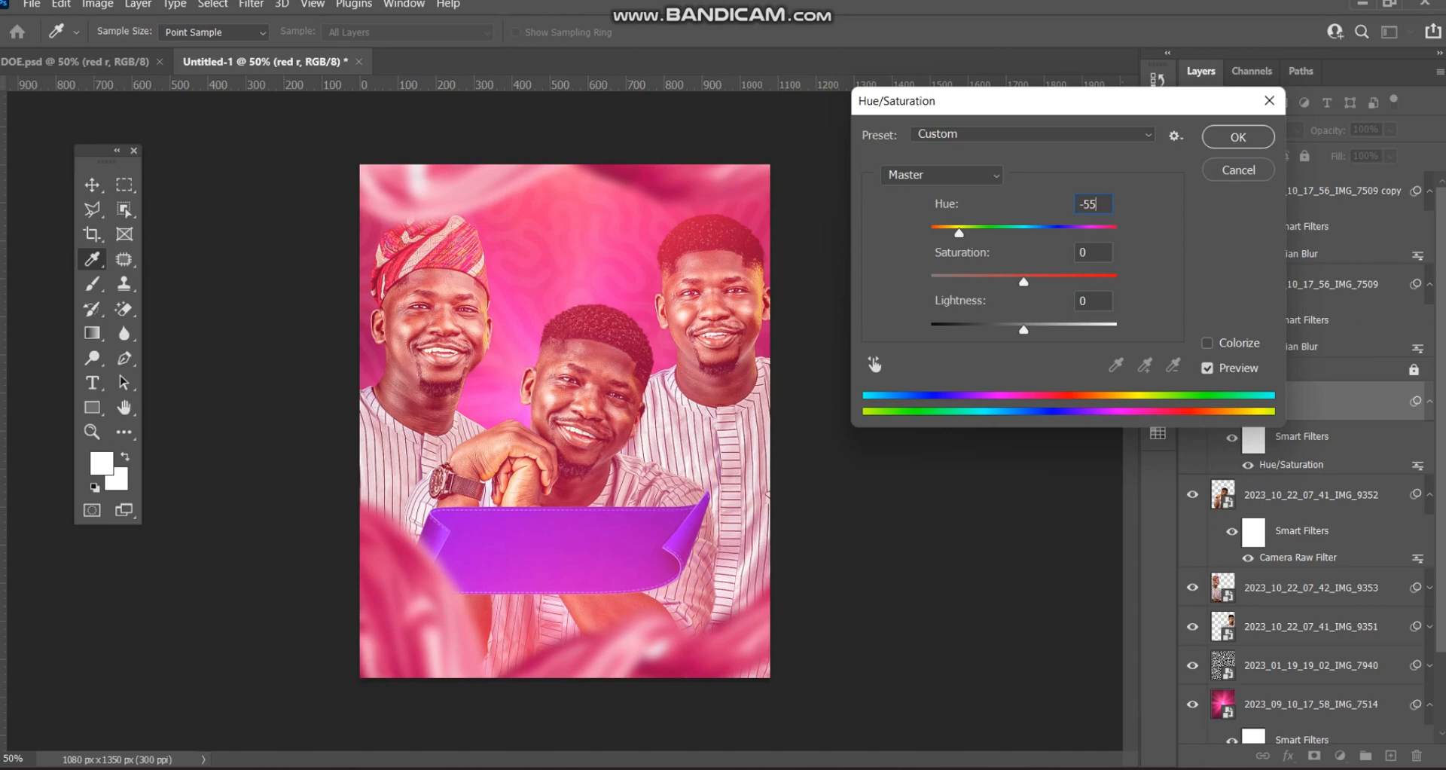
pyautogui.moveTo(959, 234); pyautogui.dragTo(1006, 234)
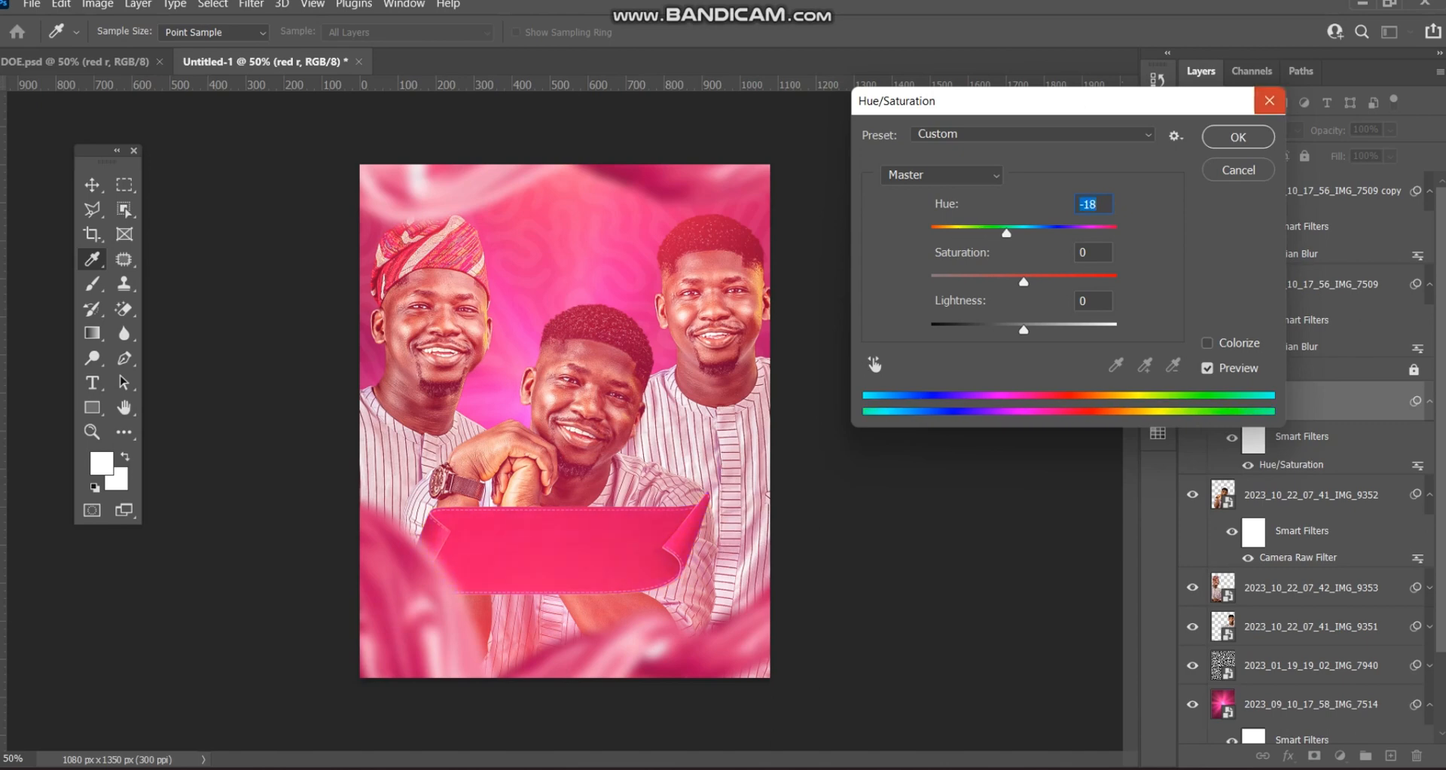
pyautogui.click(1269, 101)
# - Swap in DOE.psd's pink red r ribbon, set lower and sized to about 23%
pyautogui.press('Delete')
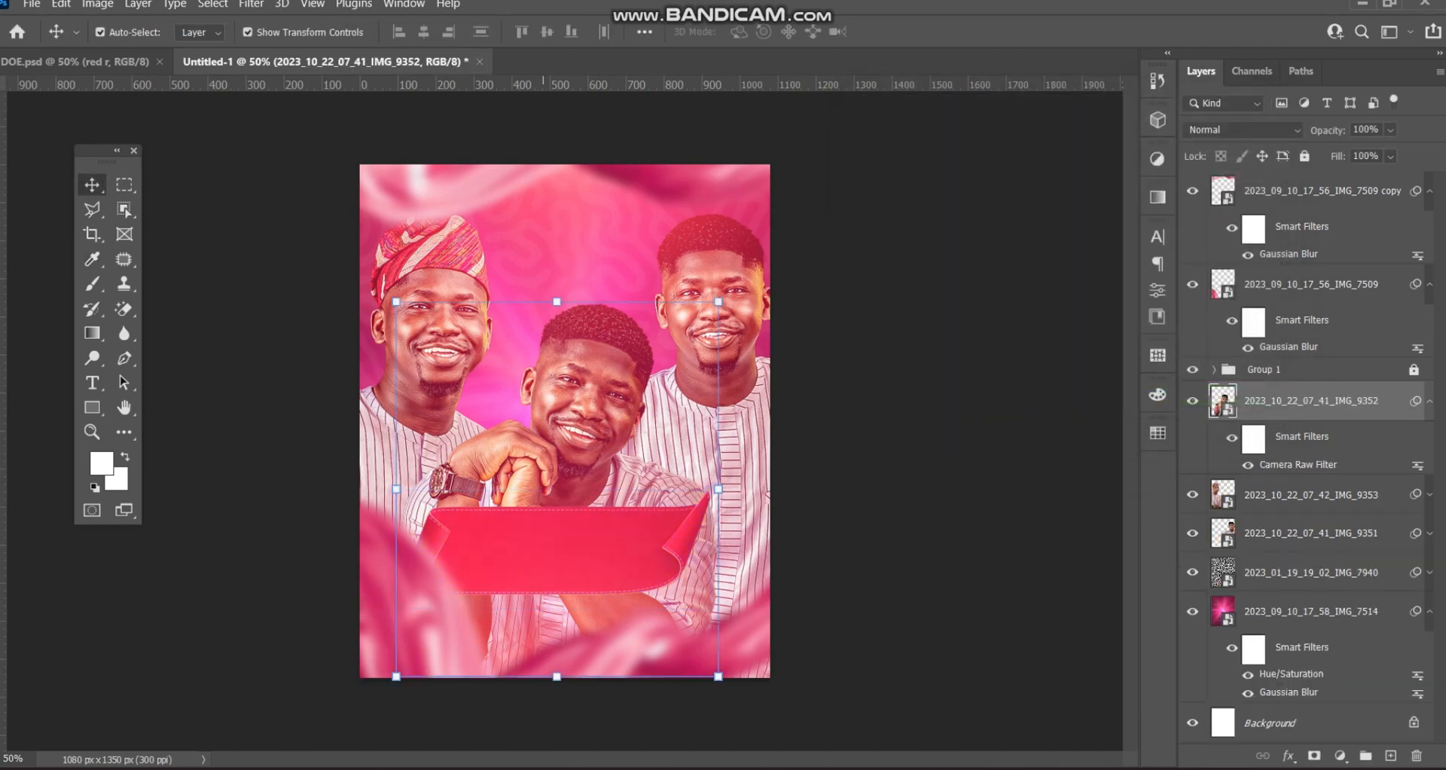
pyautogui.hotkey('ctrl', 'Tab')
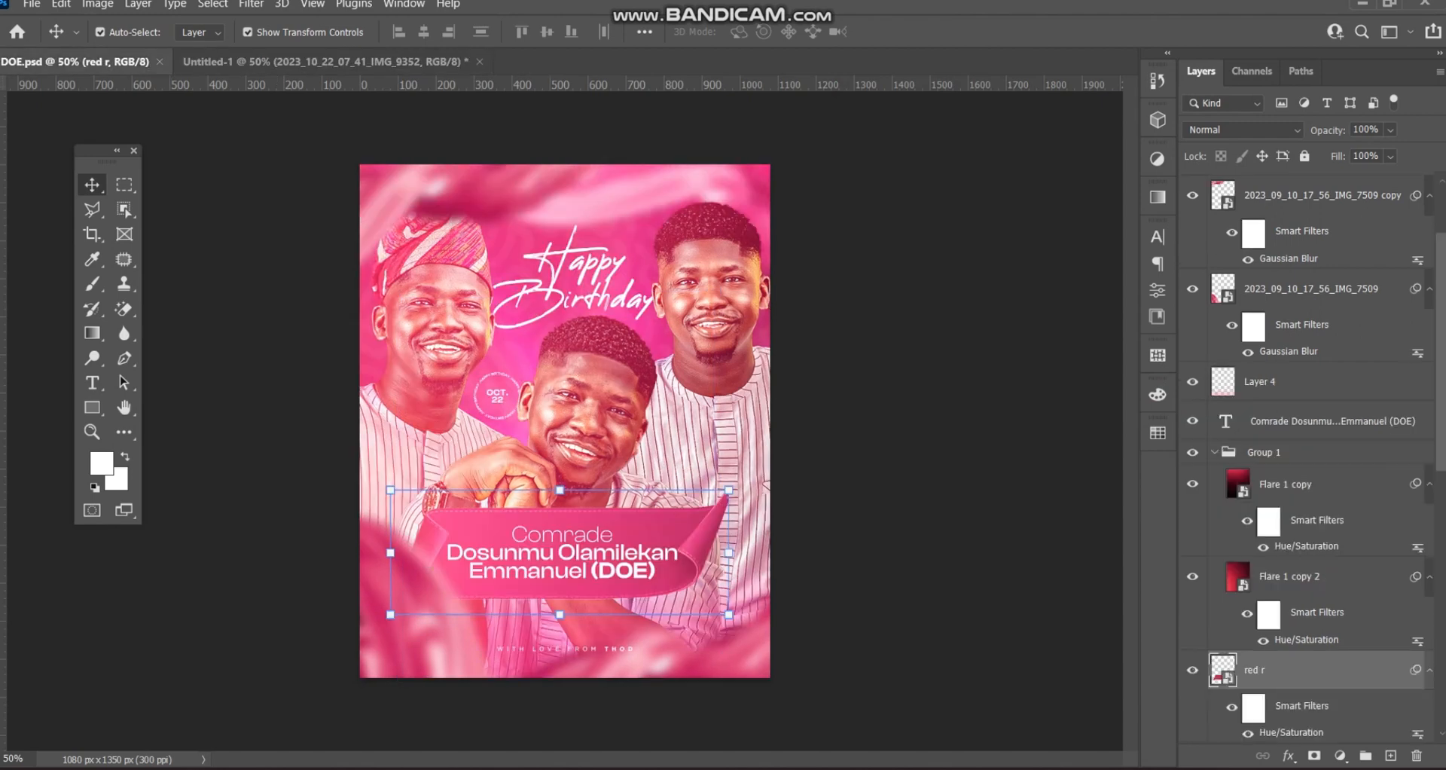
pyautogui.moveTo(1223, 674); pyautogui.dragTo(482, 533)
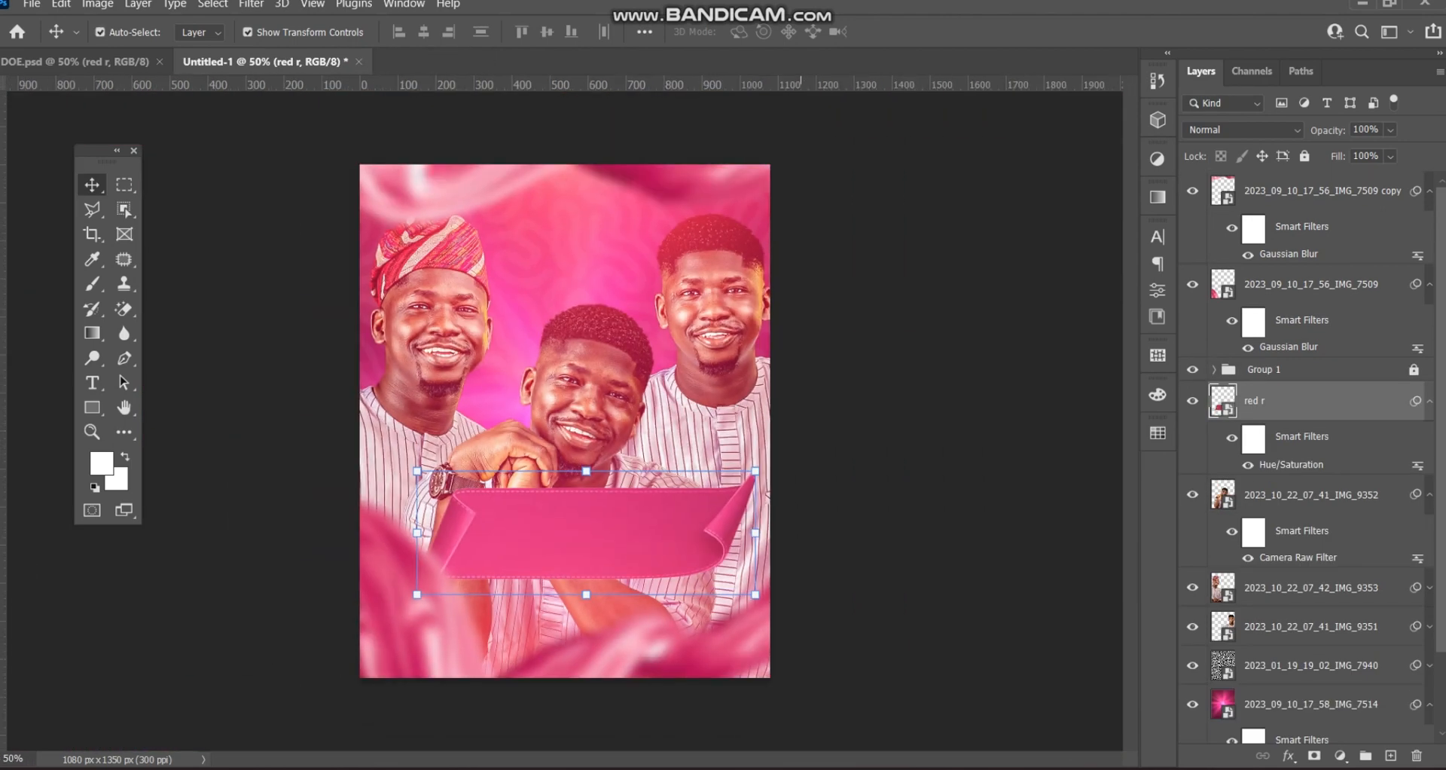
pyautogui.moveTo(592, 486)
pyautogui.mouseDown()
pyautogui.moveTo(580, 519)
pyautogui.moveTo(592, 504)
pyautogui.mouseUp()
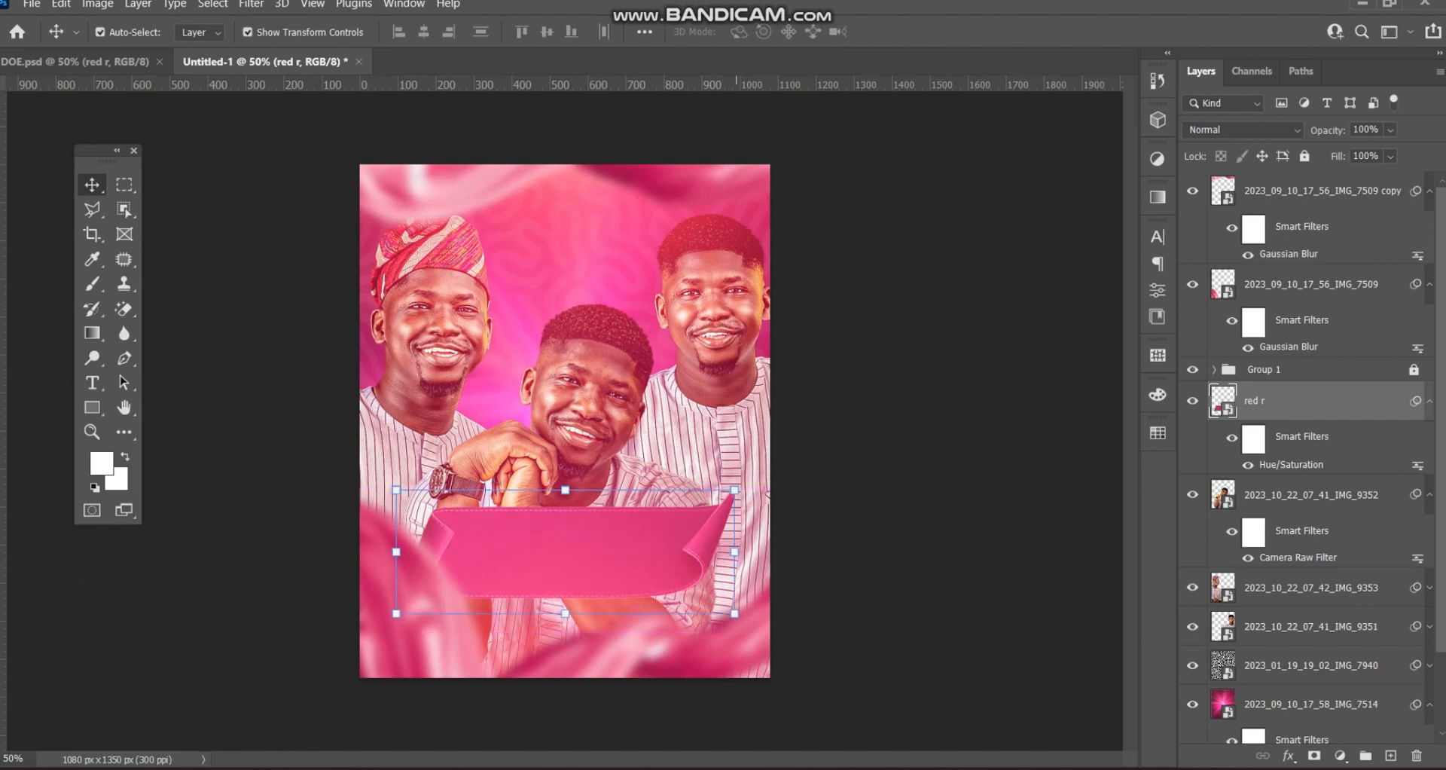
pyautogui.moveTo(734, 489); pyautogui.dragTo(715, 497)
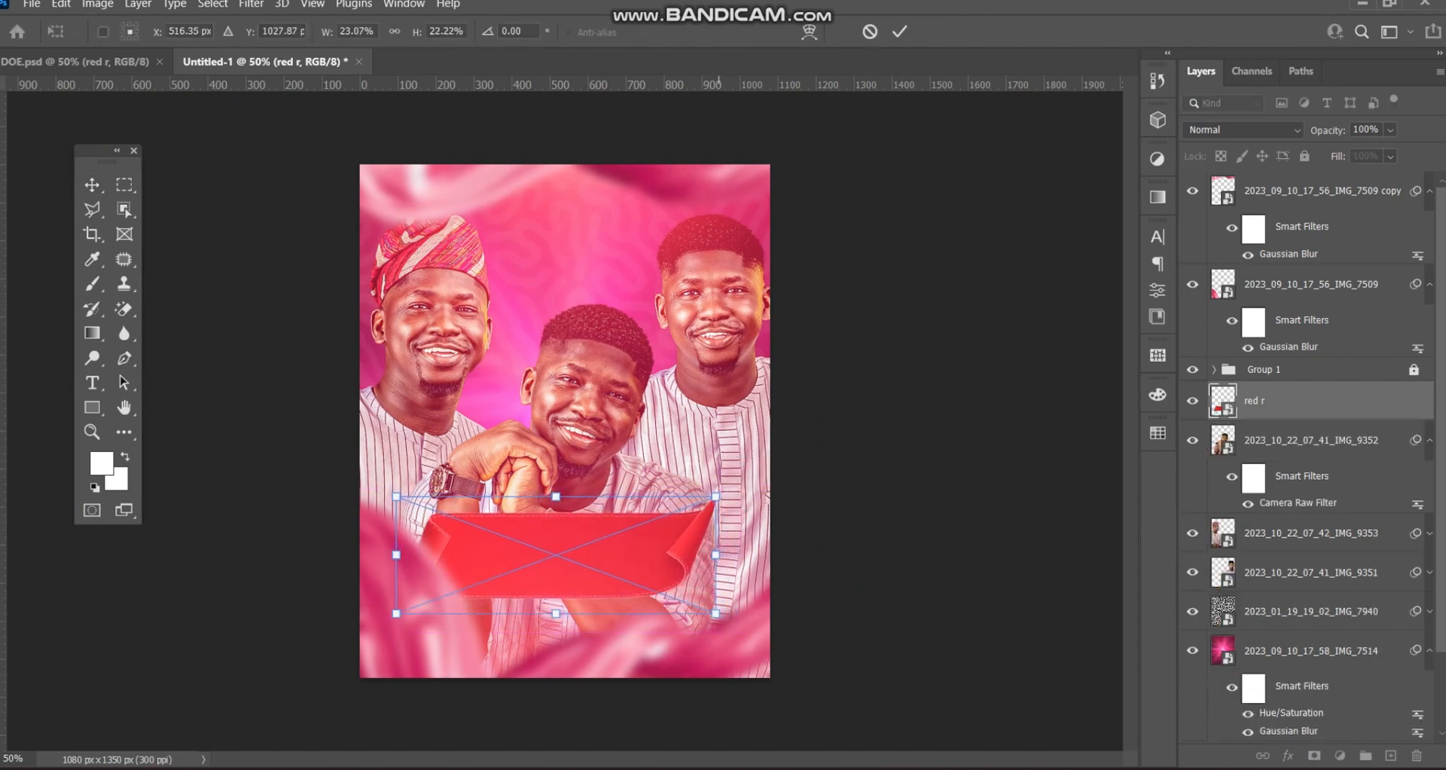
pyautogui.click(899, 31)
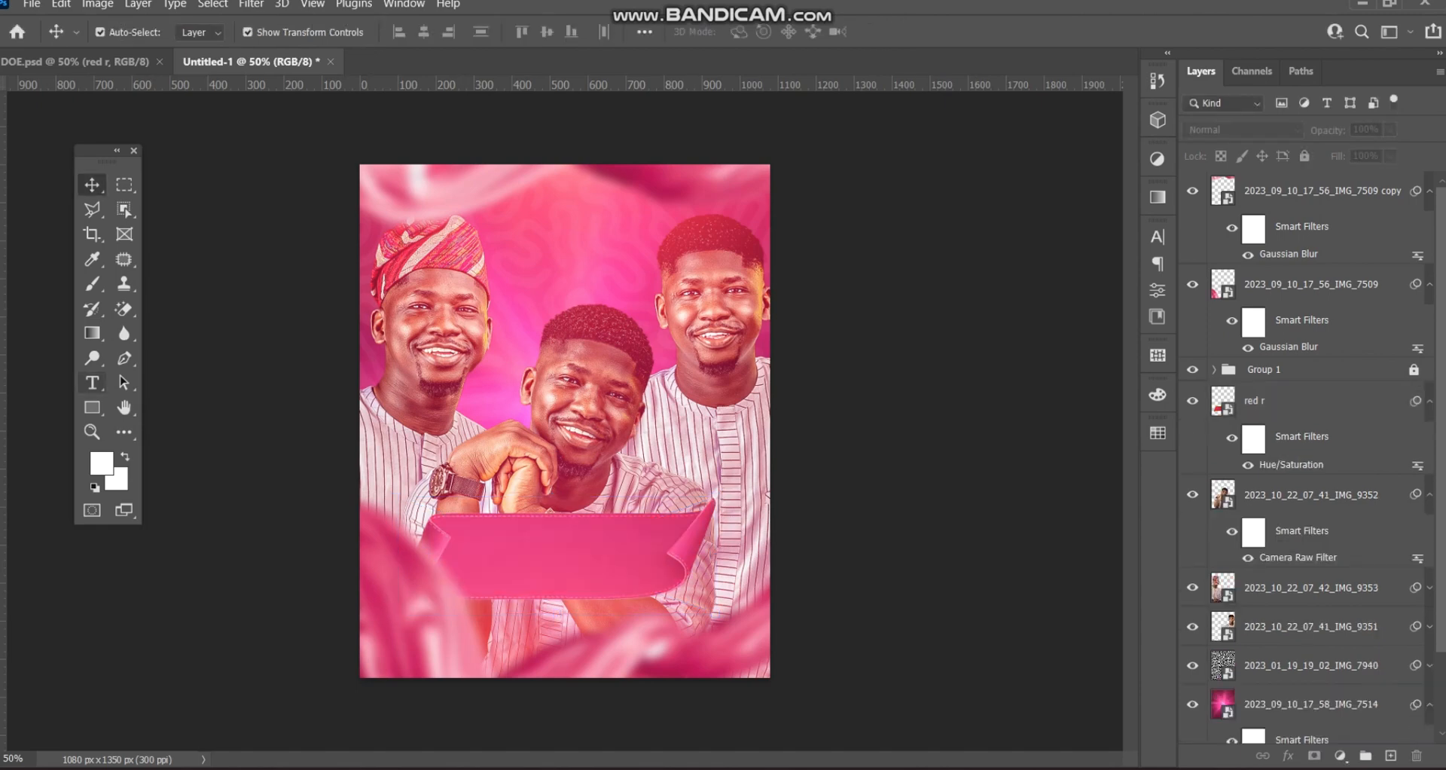
# - Add a Clash Display caption on the pink banner and scale it up to fit
pyautogui.click(92, 382)
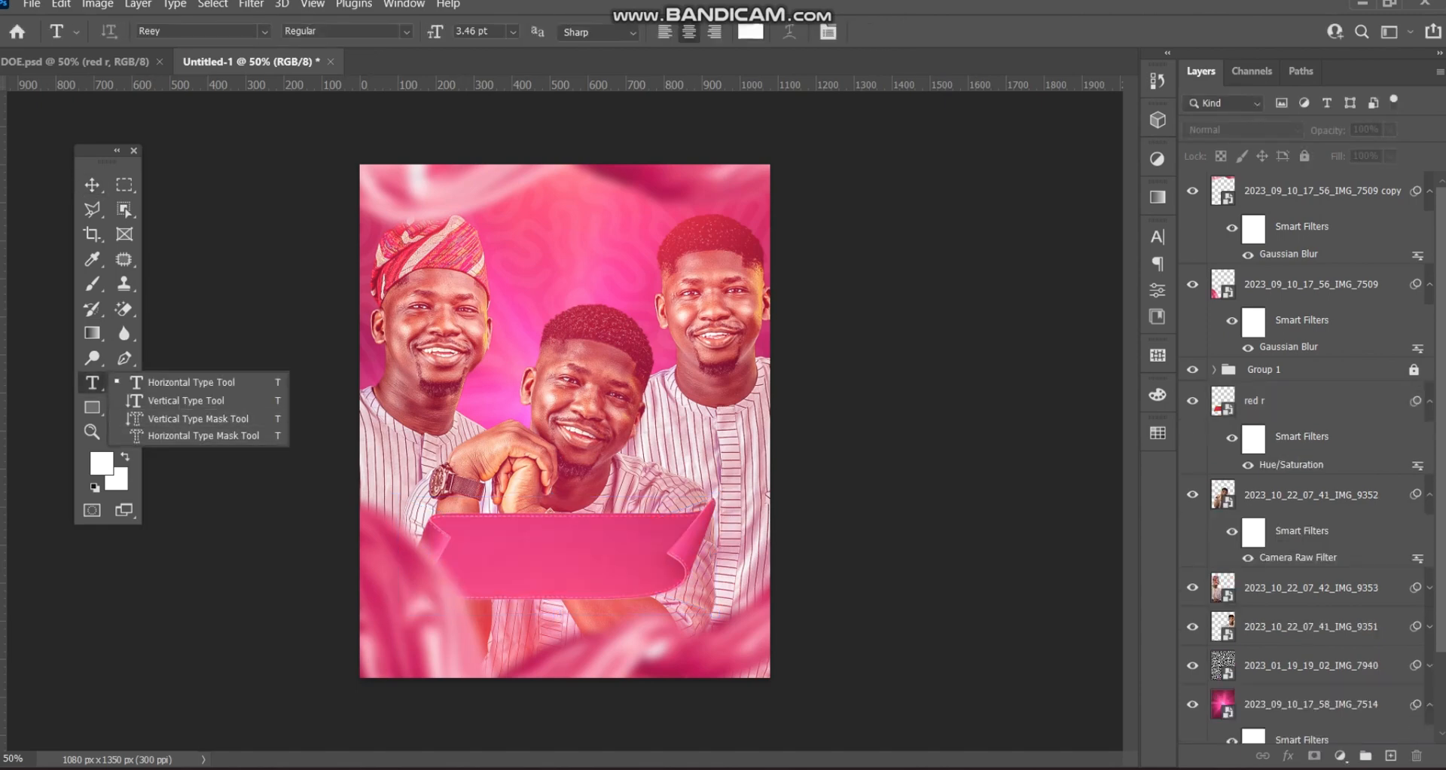
pyautogui.press('Escape')
pyautogui.click(529, 546)
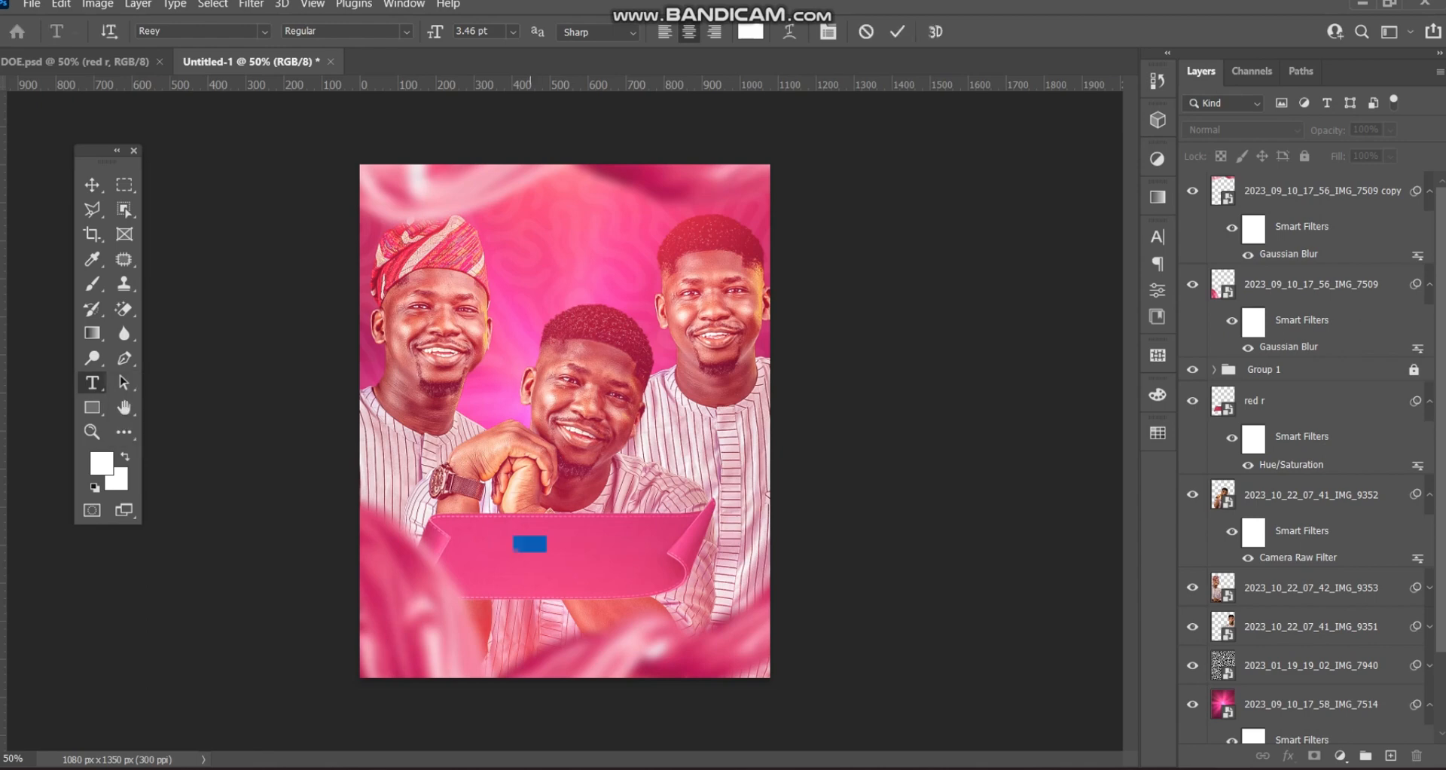
pyautogui.click(150, 31)
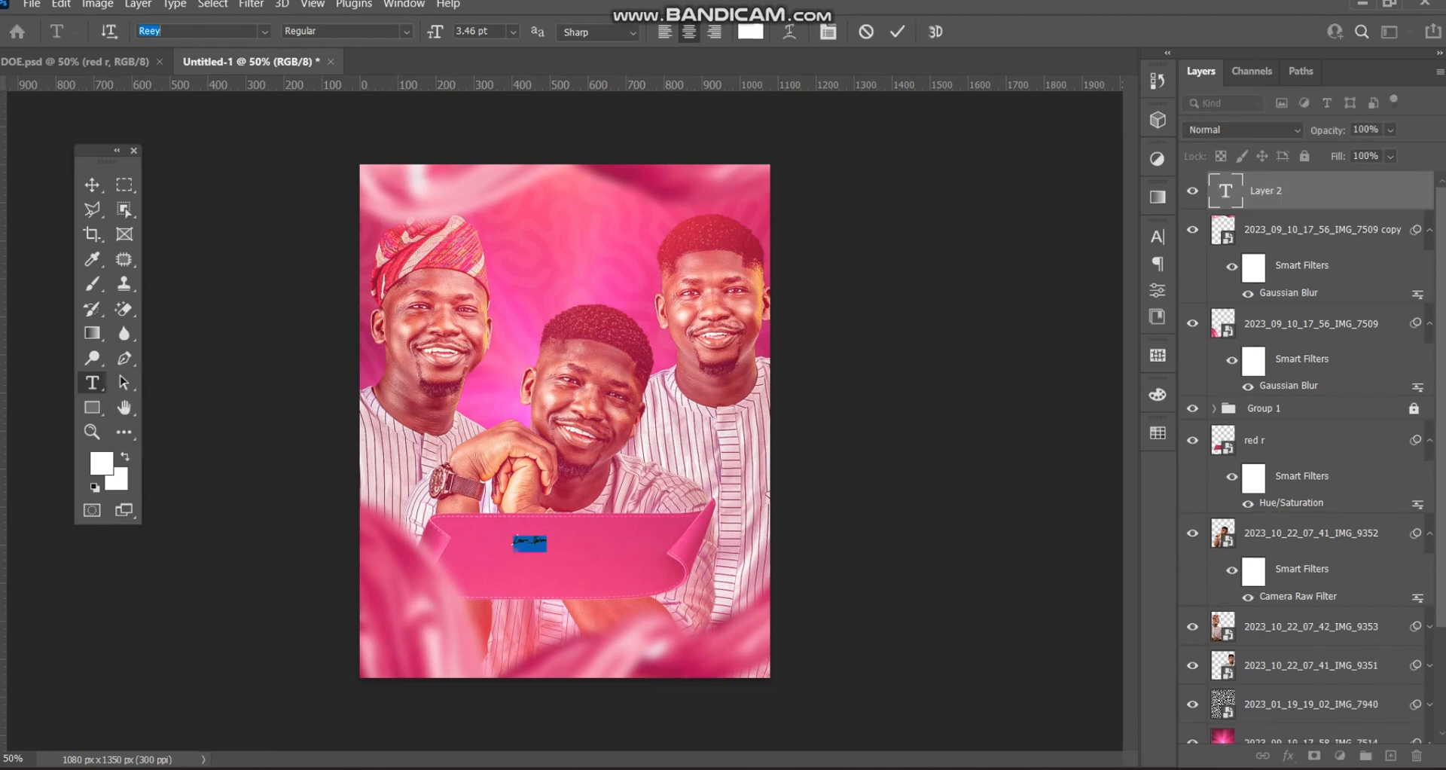
pyautogui.write('clash')
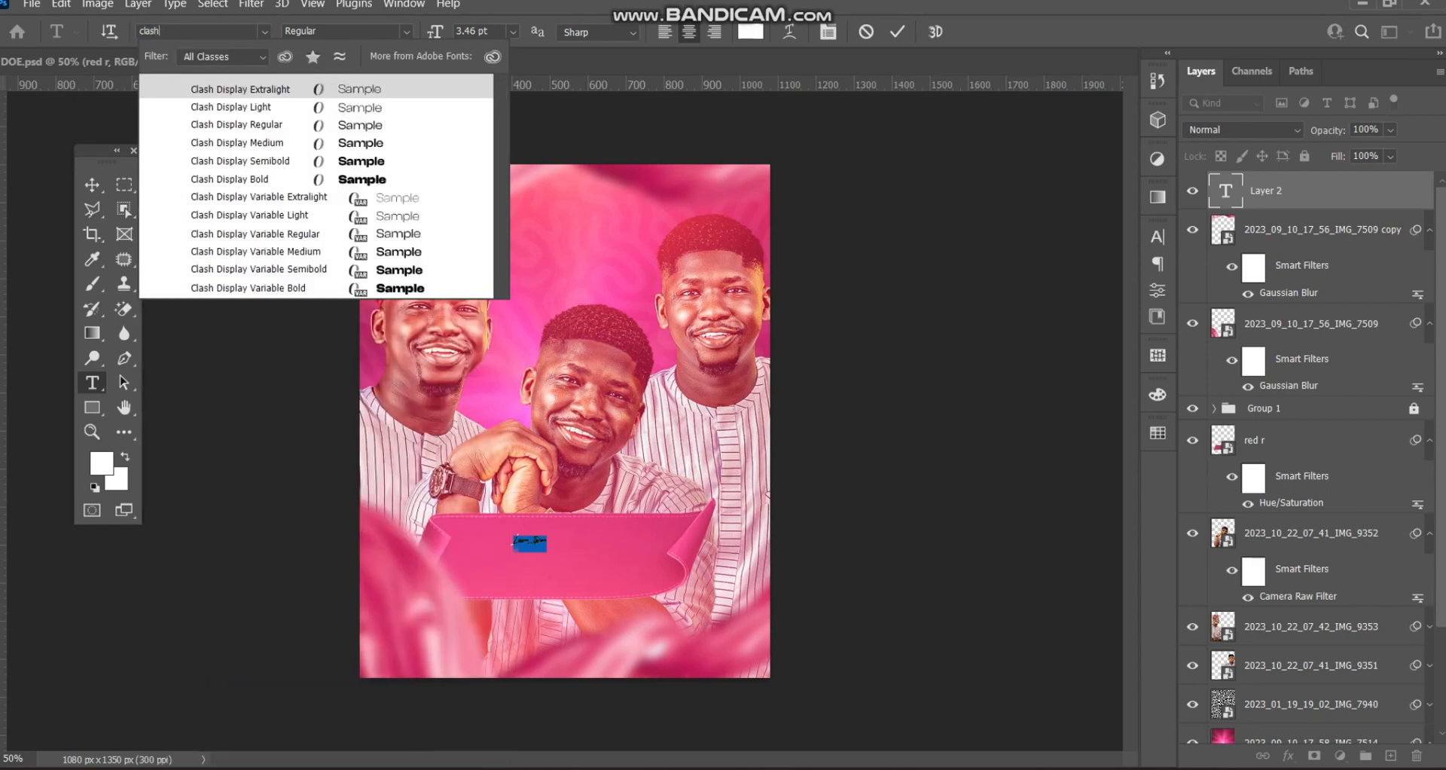
pyautogui.press('Down')
pyautogui.press('Return')
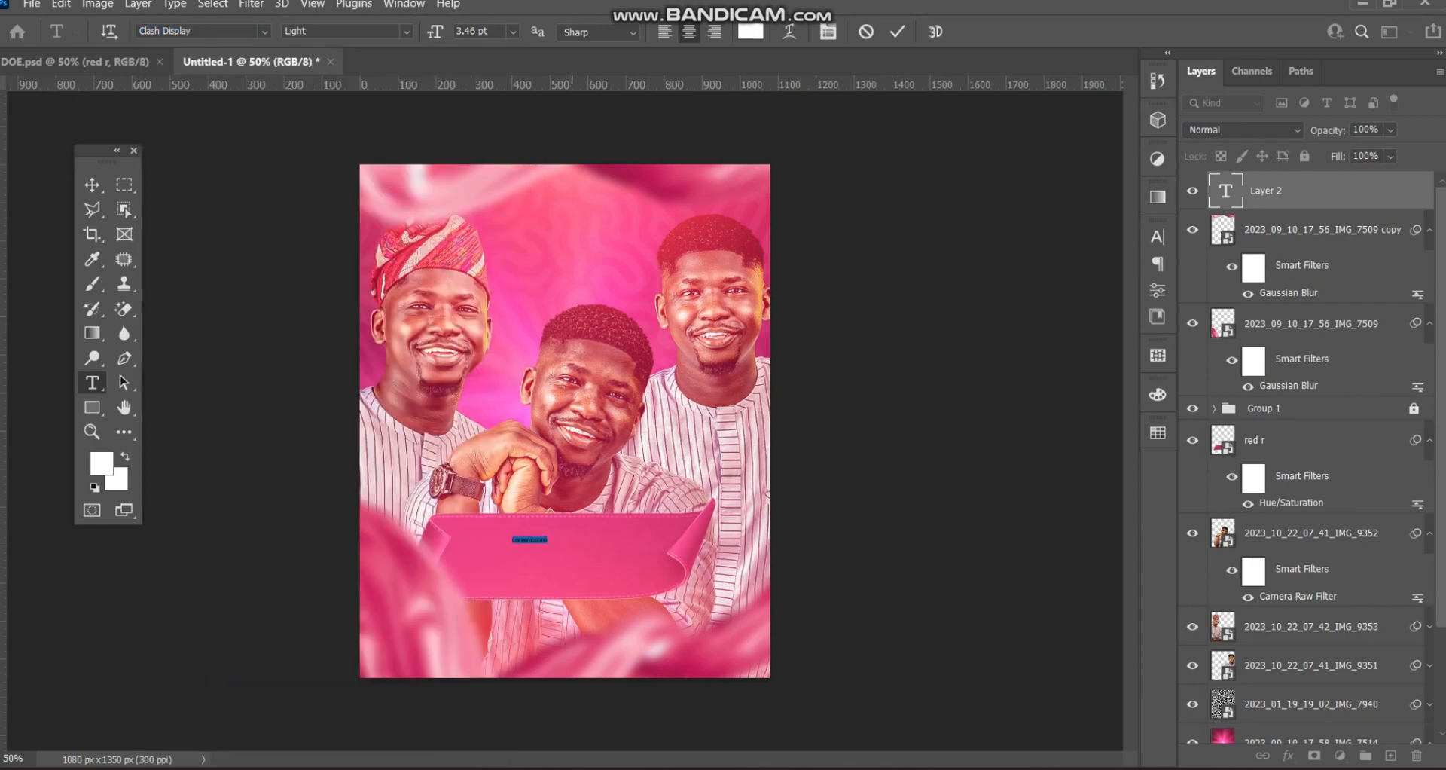
pyautogui.write('HAPPY')
pyautogui.click(91, 185)
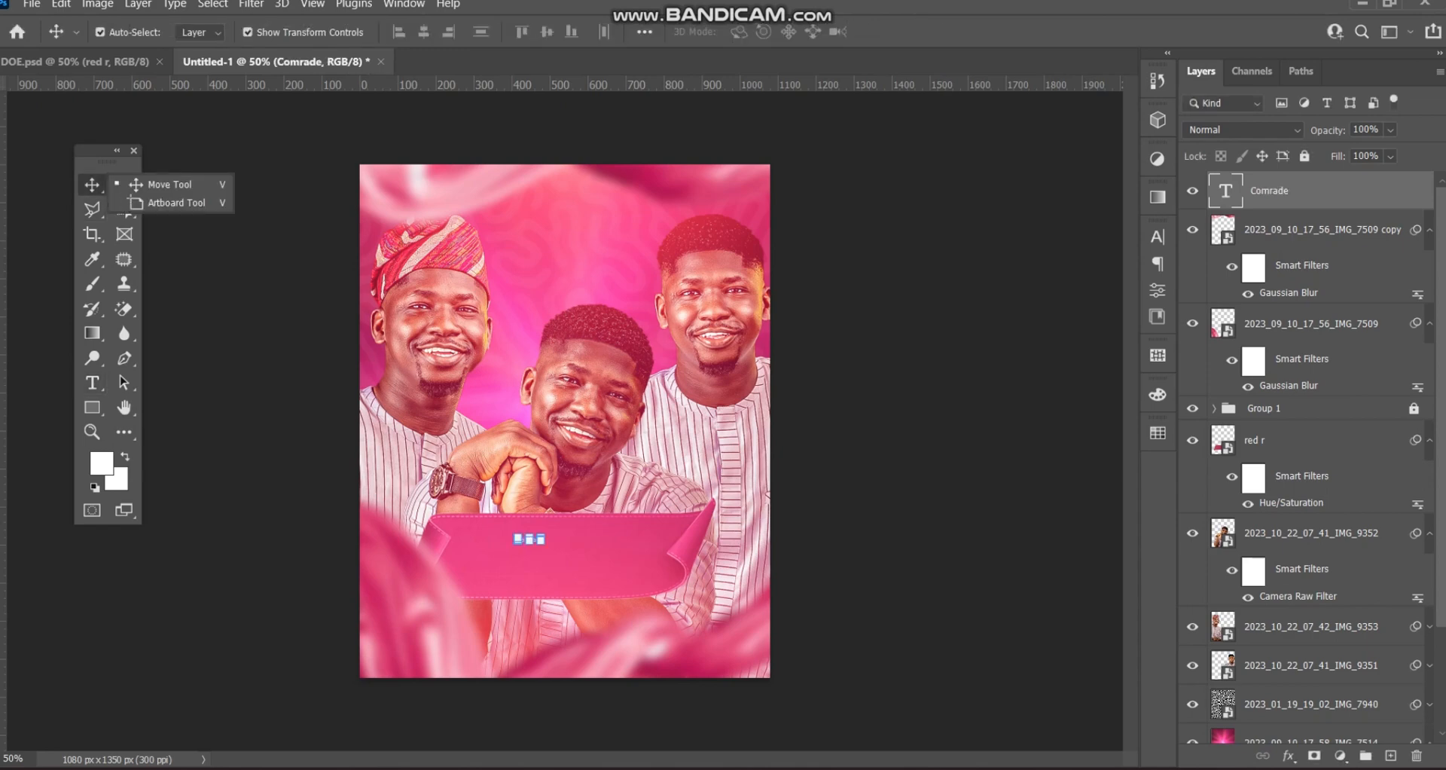
pyautogui.moveTo(544, 543); pyautogui.dragTo(606, 518)
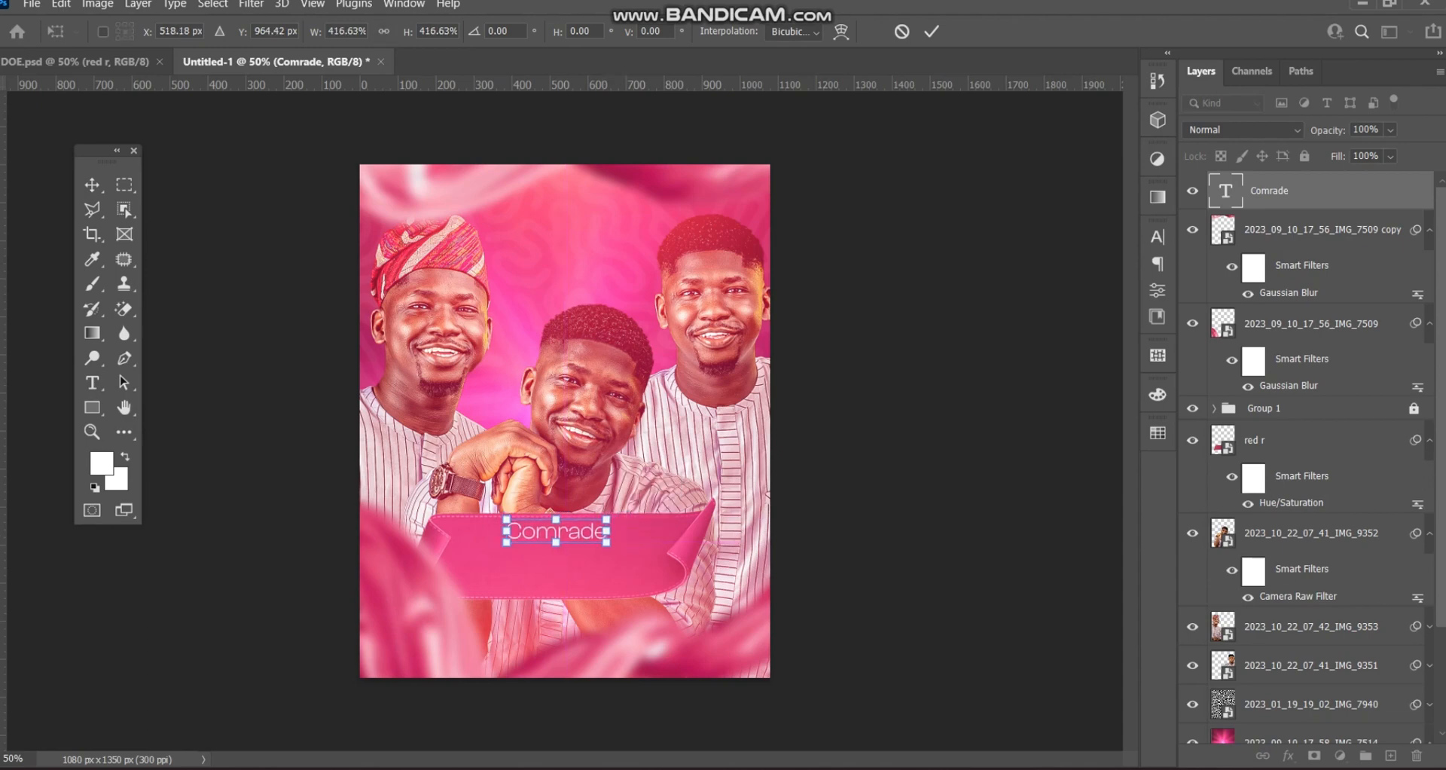
pyautogui.click(932, 31)
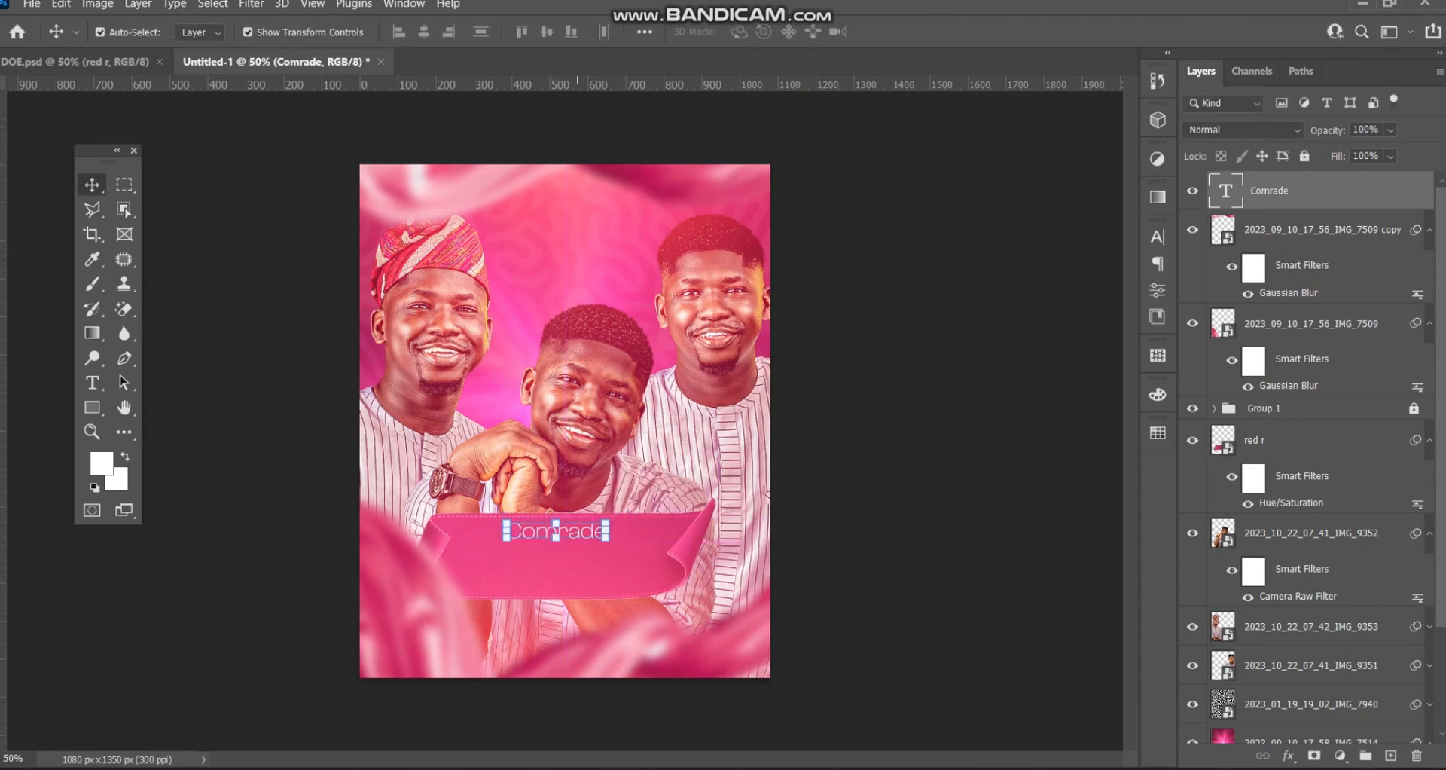
# - Add the honoree's full name on two new lines beneath the caption
pyautogui.doubleClick(582, 531)
pyautogui.click(607, 531)
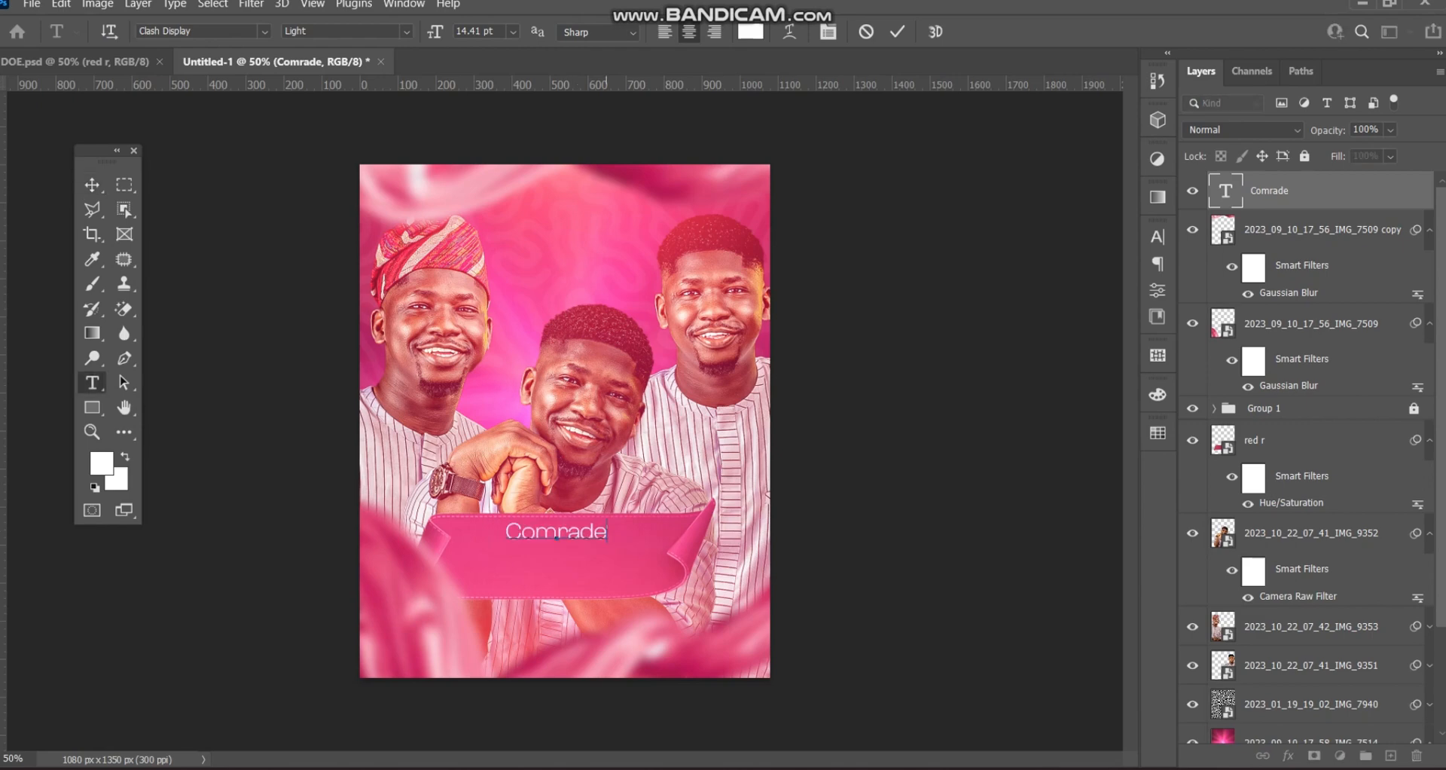
pyautogui.press('Return')
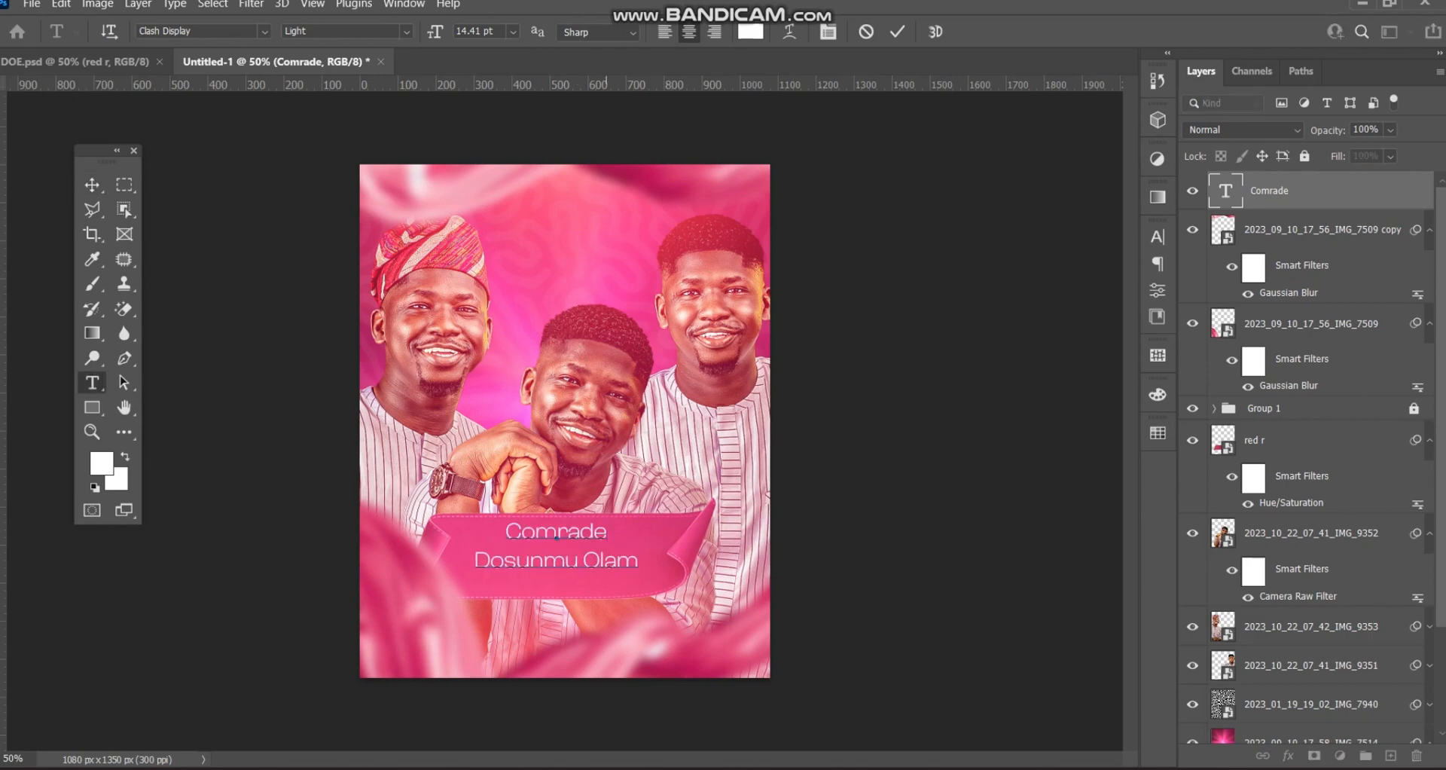
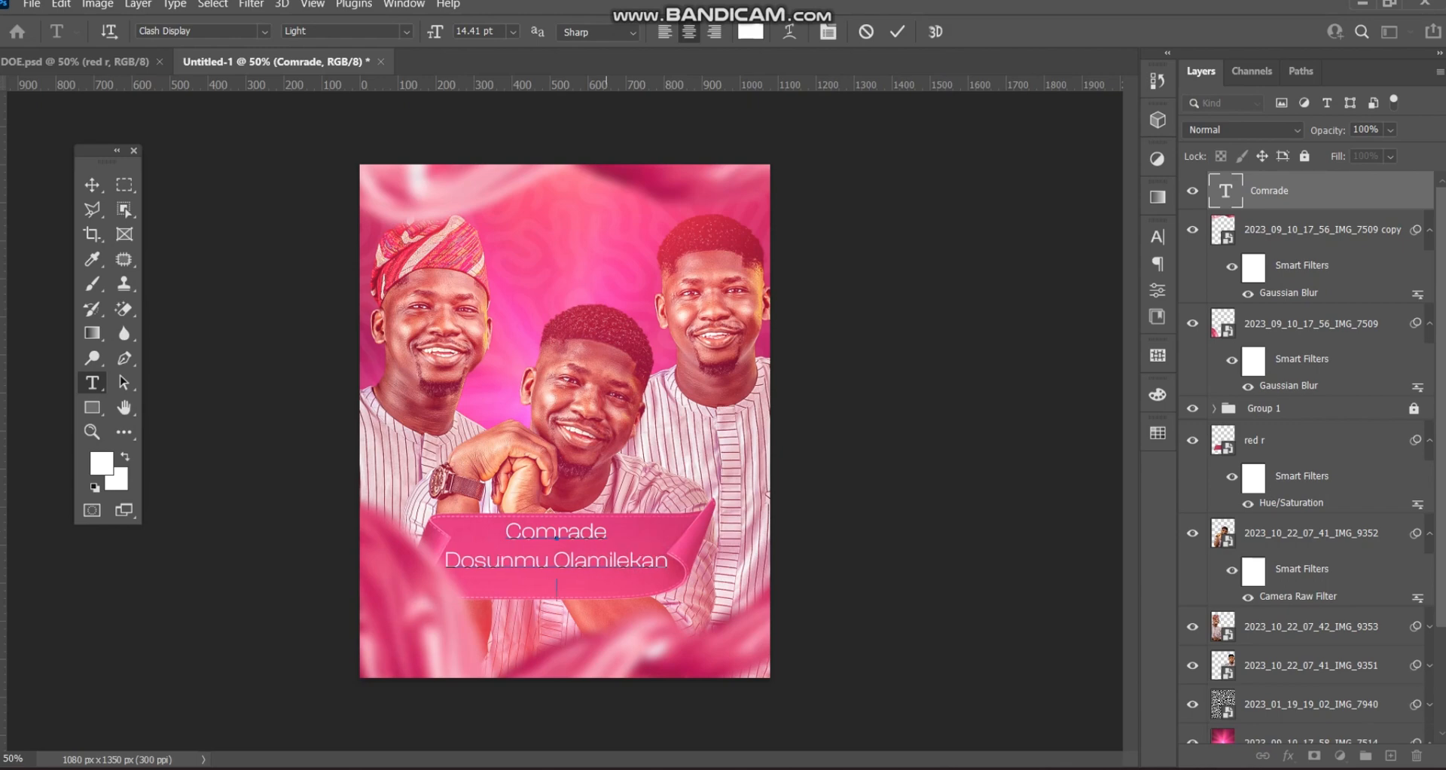
pyautogui.press('Return')
# - Tighten the banner text leading to 11 pt and set the two name lines to Medium
pyautogui.moveTo(445, 560); pyautogui.dragTo(614, 588)
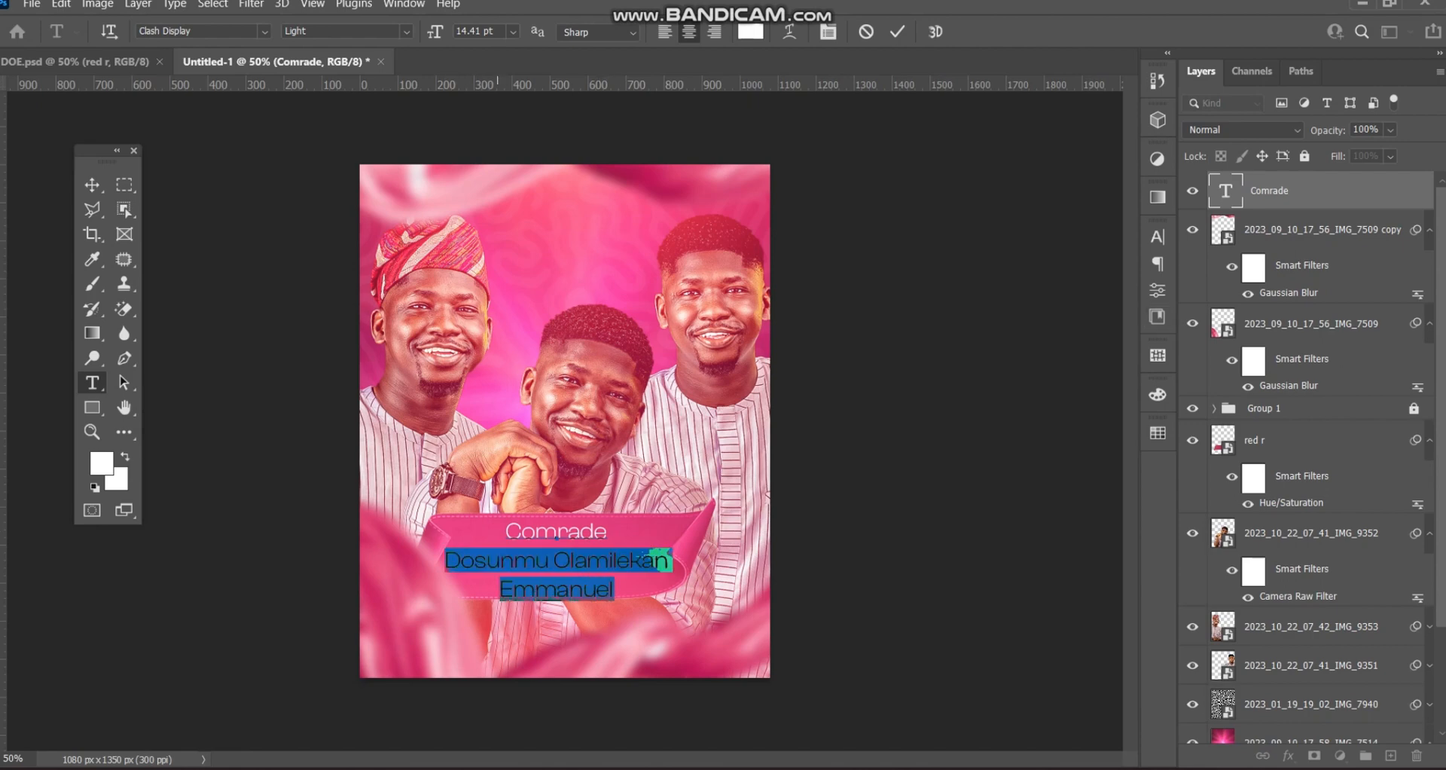
pyautogui.click(500, 532)
pyautogui.moveTo(501, 532); pyautogui.dragTo(649, 589)
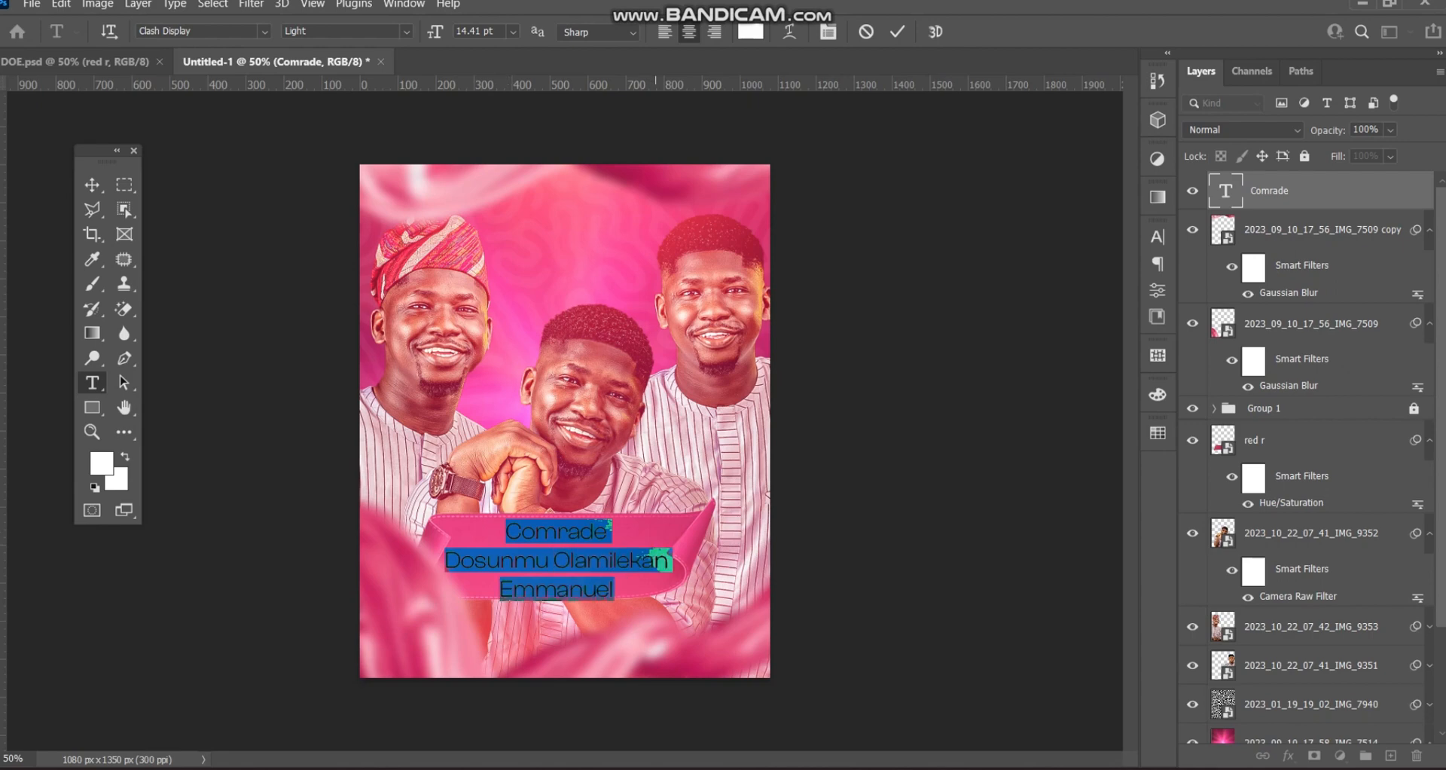
pyautogui.click(1158, 237)
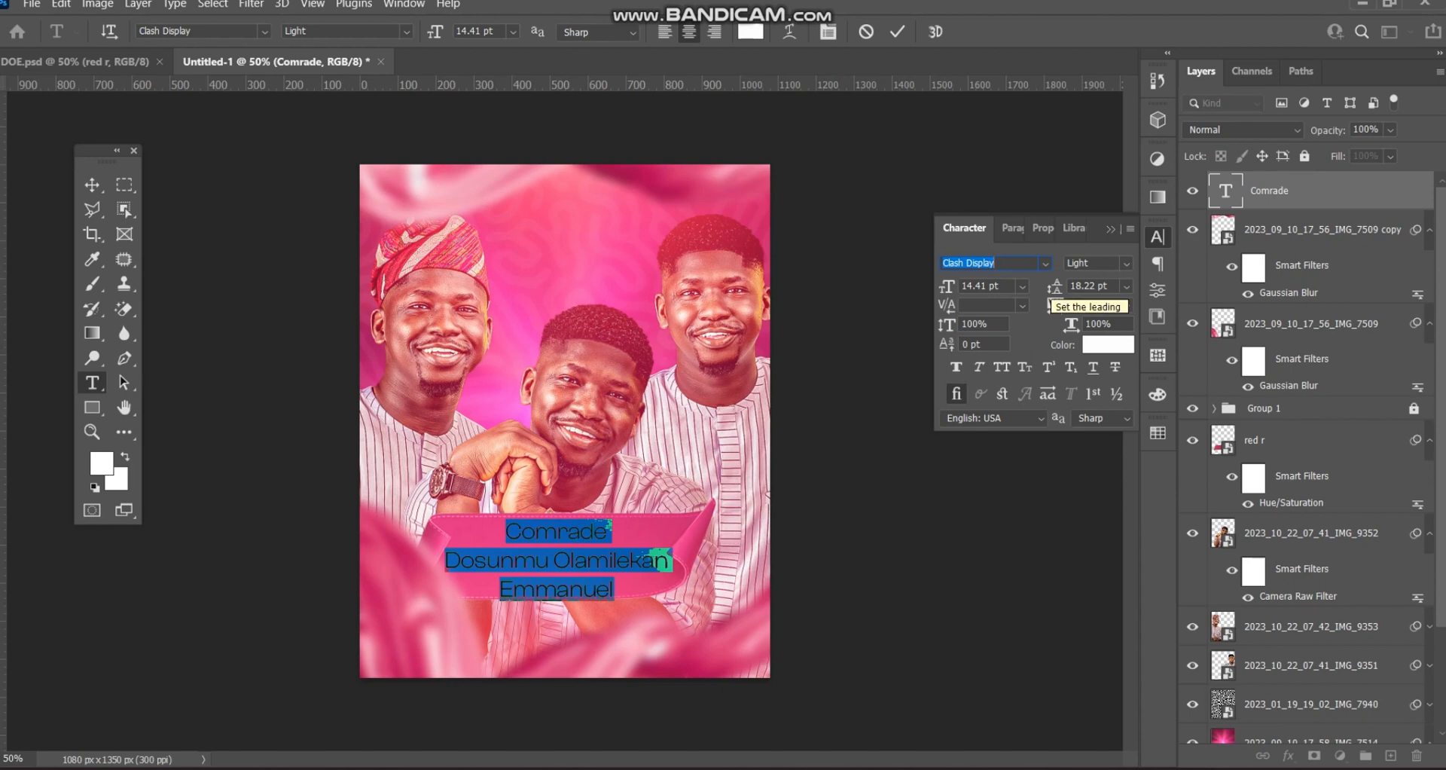
pyautogui.moveTo(1053, 286); pyautogui.dragTo(1047, 286)
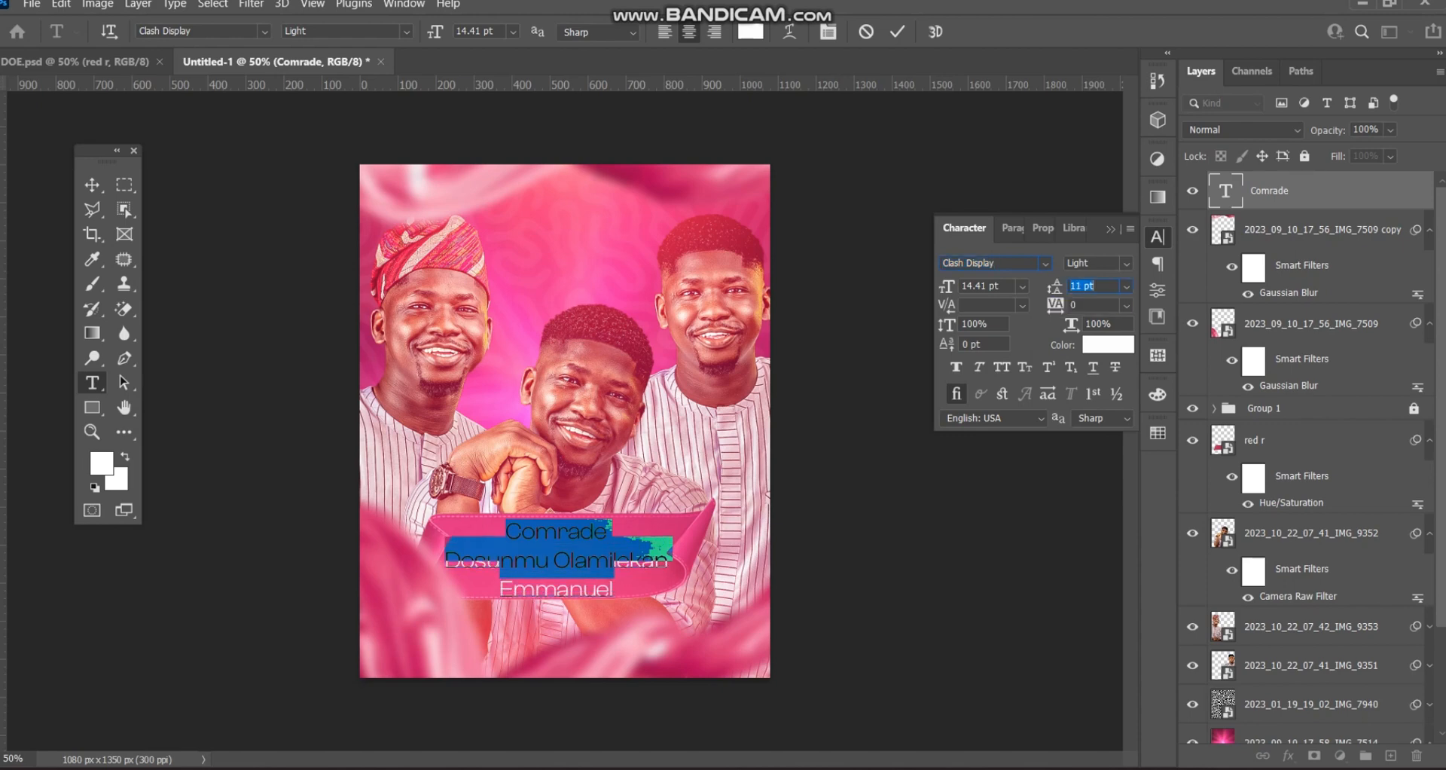
pyautogui.click(988, 263)
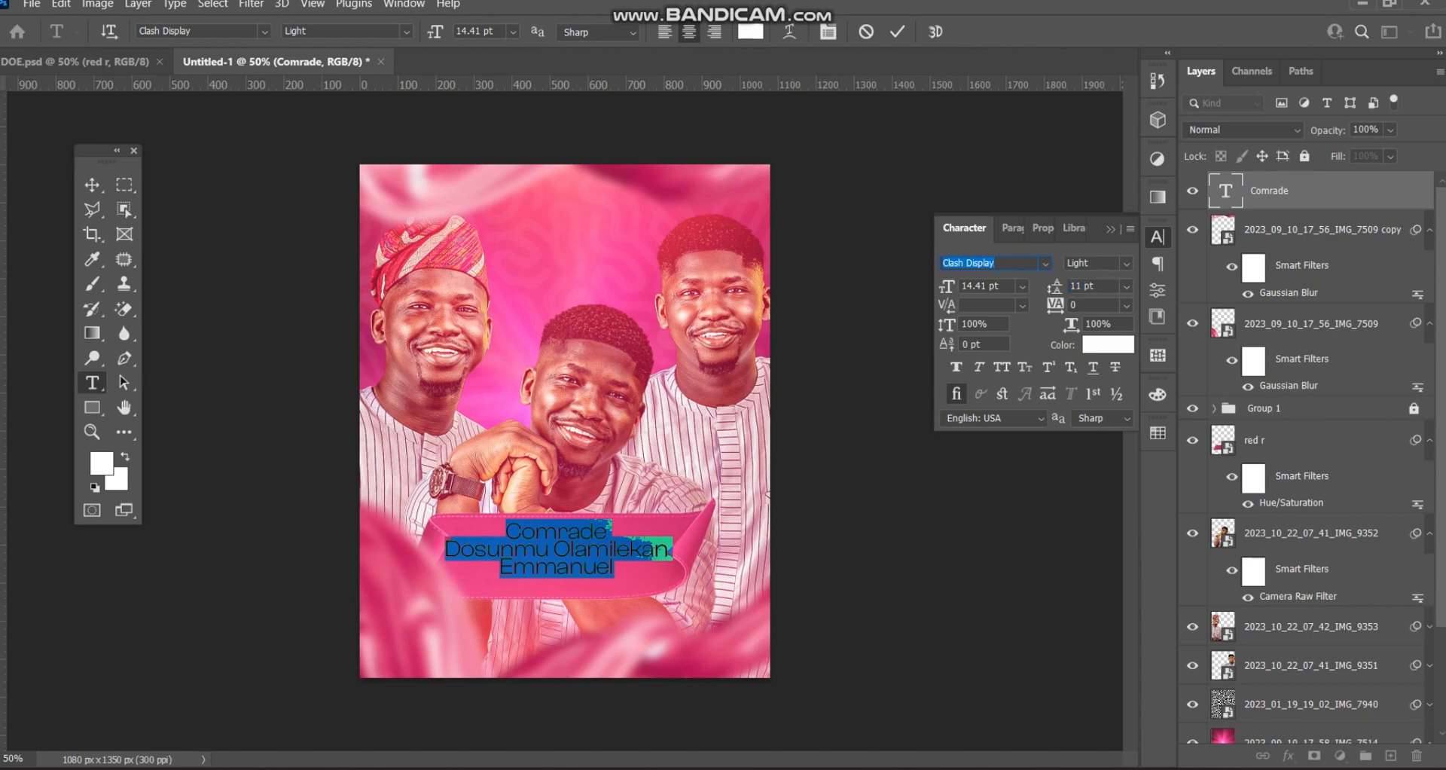
pyautogui.moveTo(445, 548); pyautogui.dragTo(615, 571)
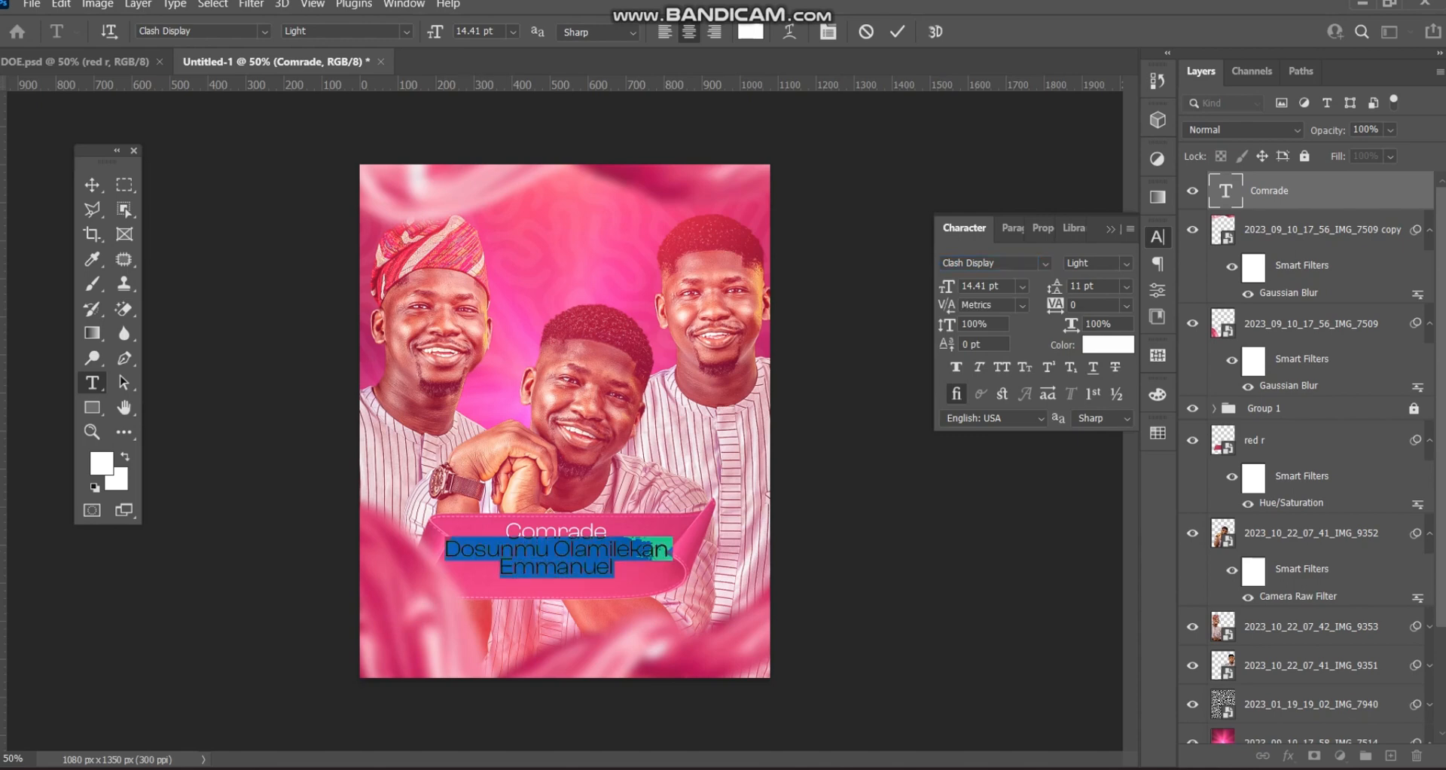
pyautogui.click(1126, 263)
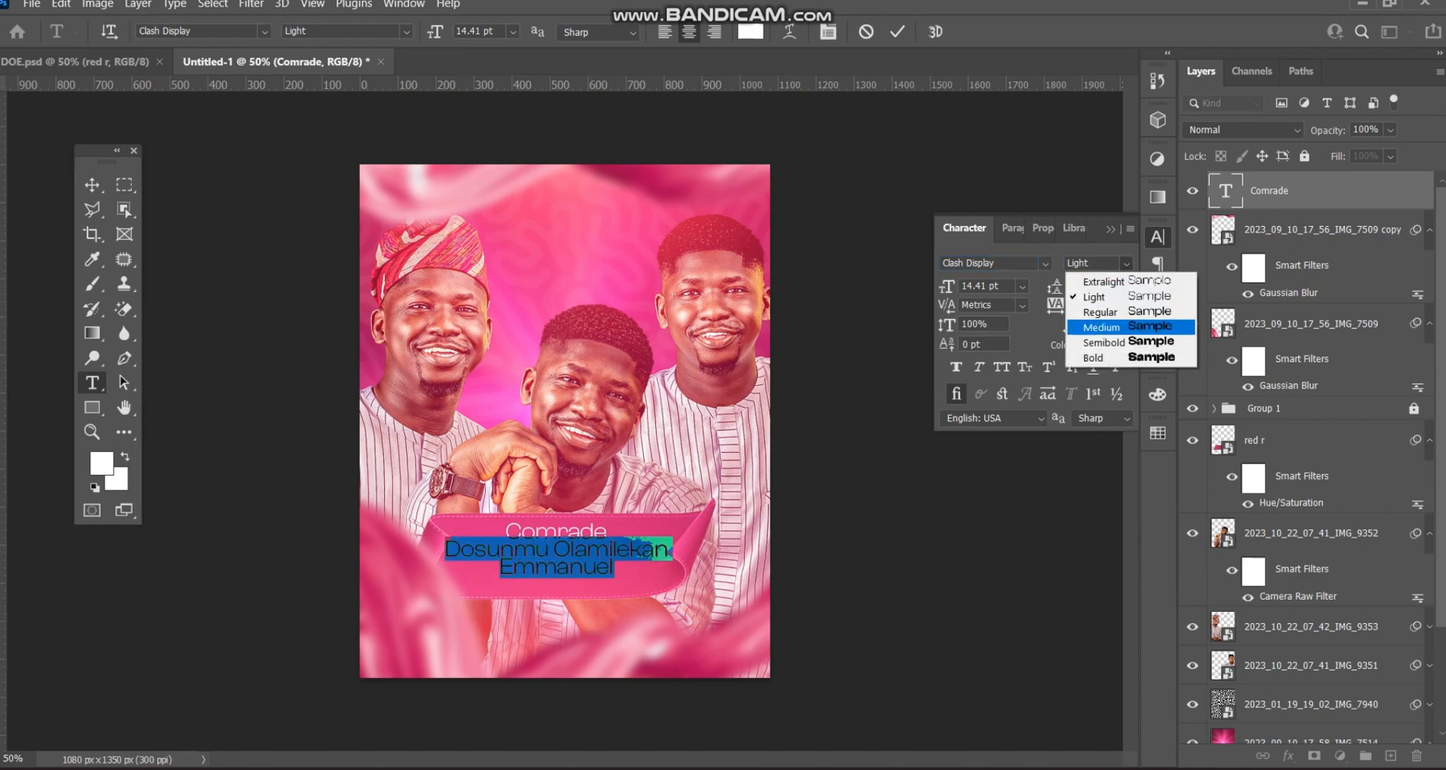
pyautogui.click(1101, 326)
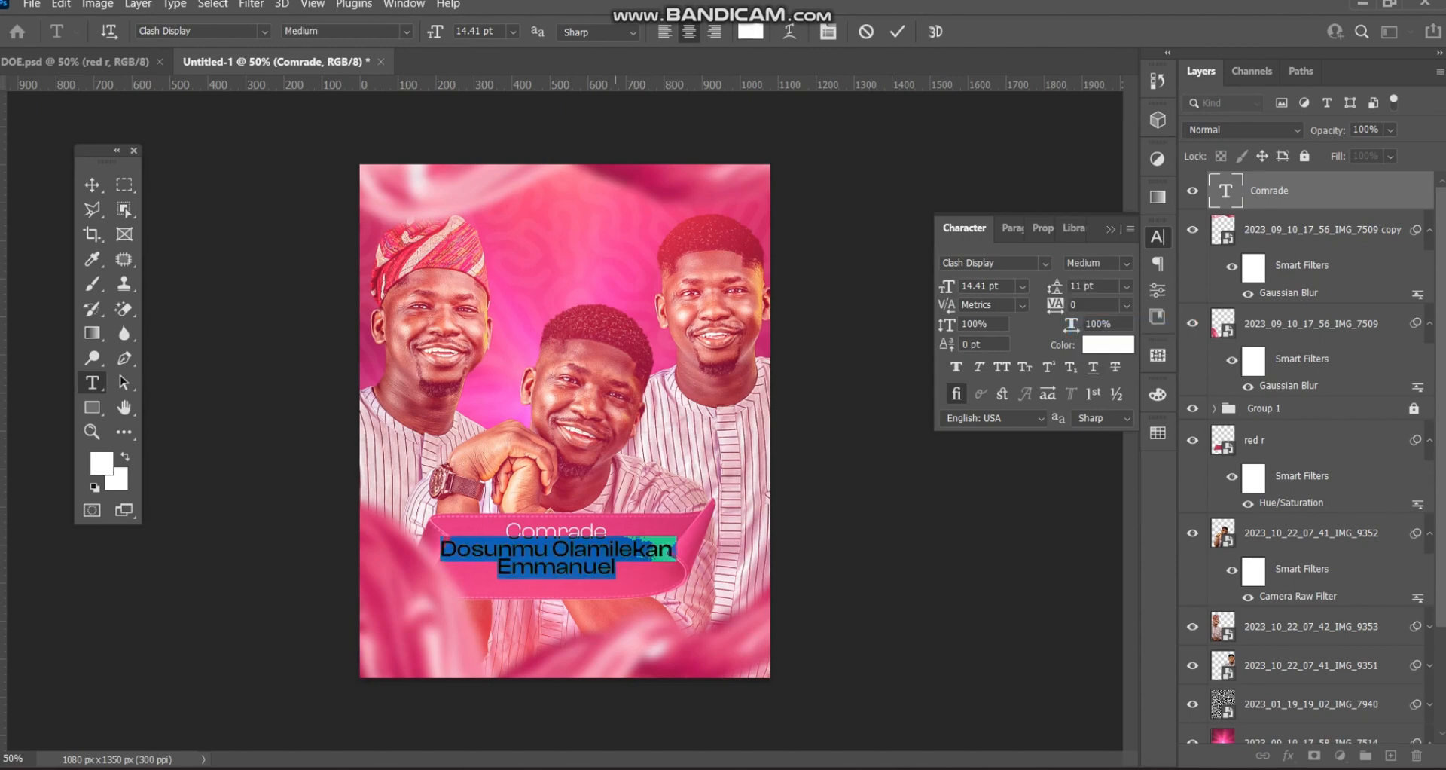
# - Append the honoree's bracketed initials in Semibold, then nudge the text down slightly
pyautogui.click(616, 569)
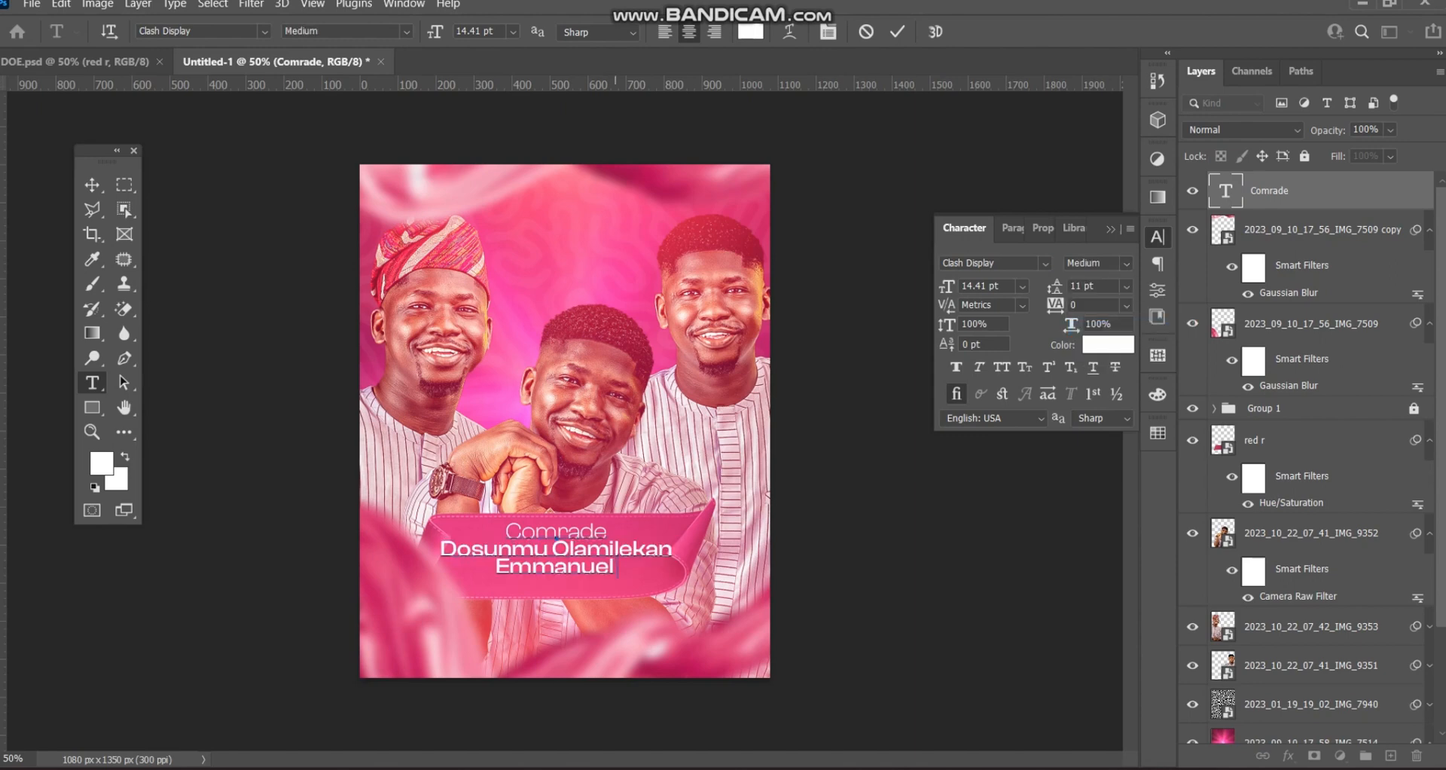
pyautogui.write('(')
pyautogui.write('DOE')
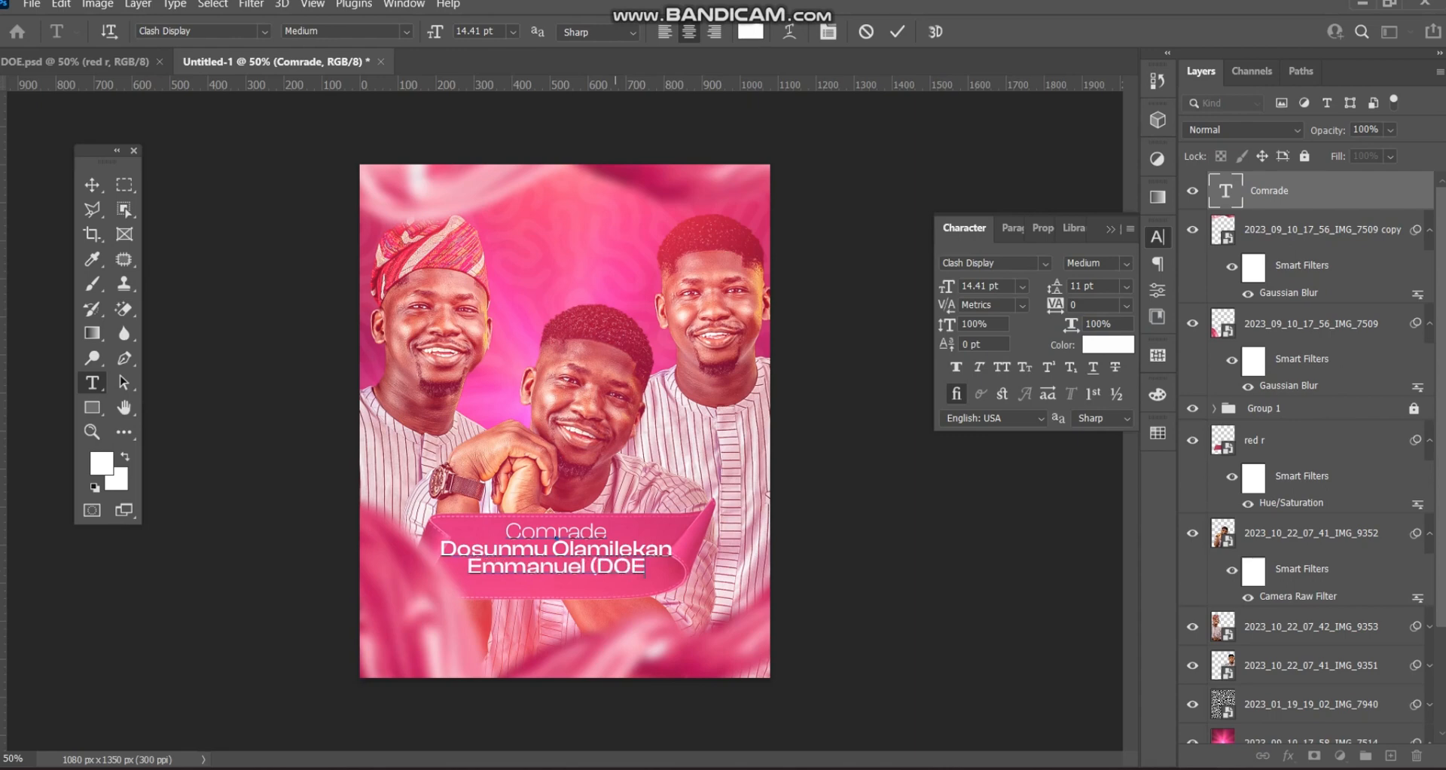
pyautogui.write(')')
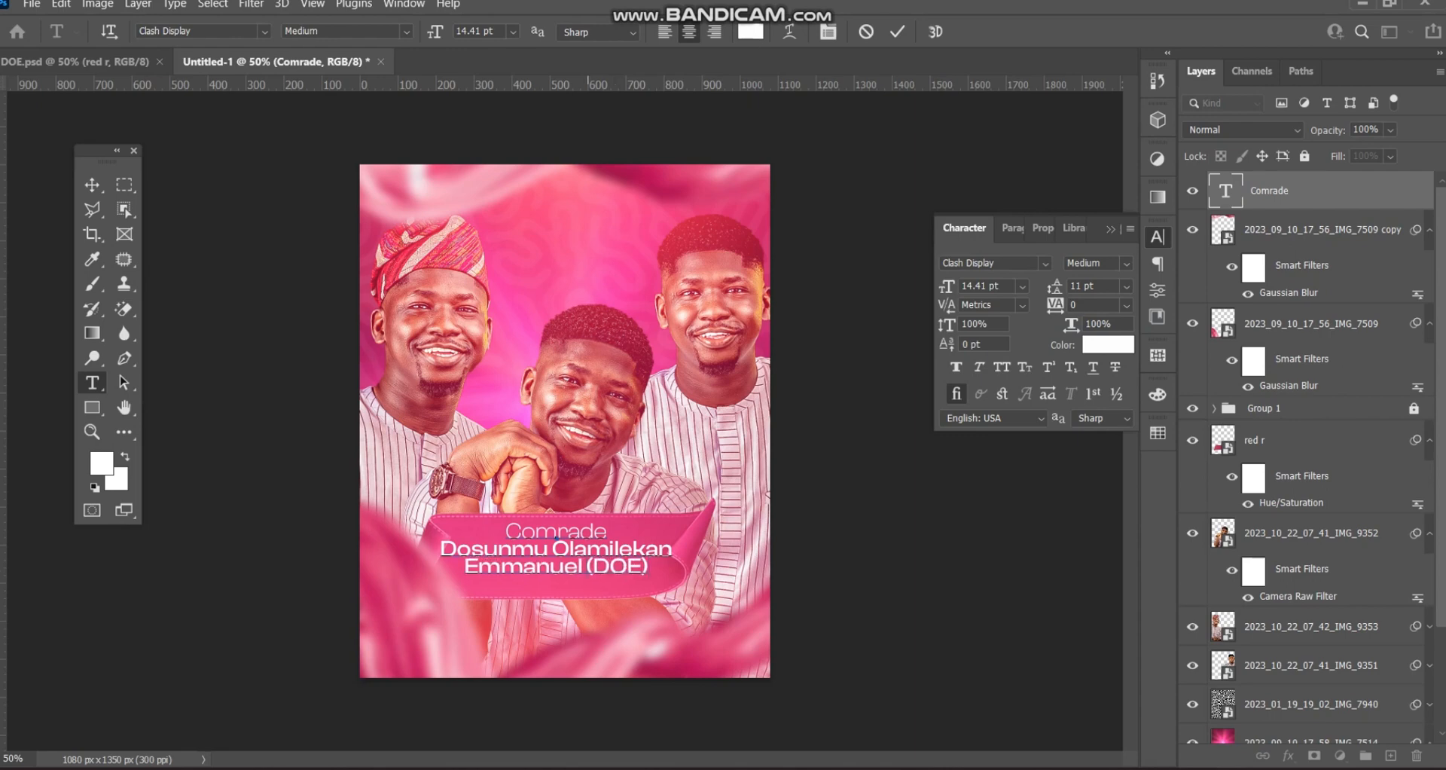
pyautogui.moveTo(588, 567); pyautogui.dragTo(655, 567)
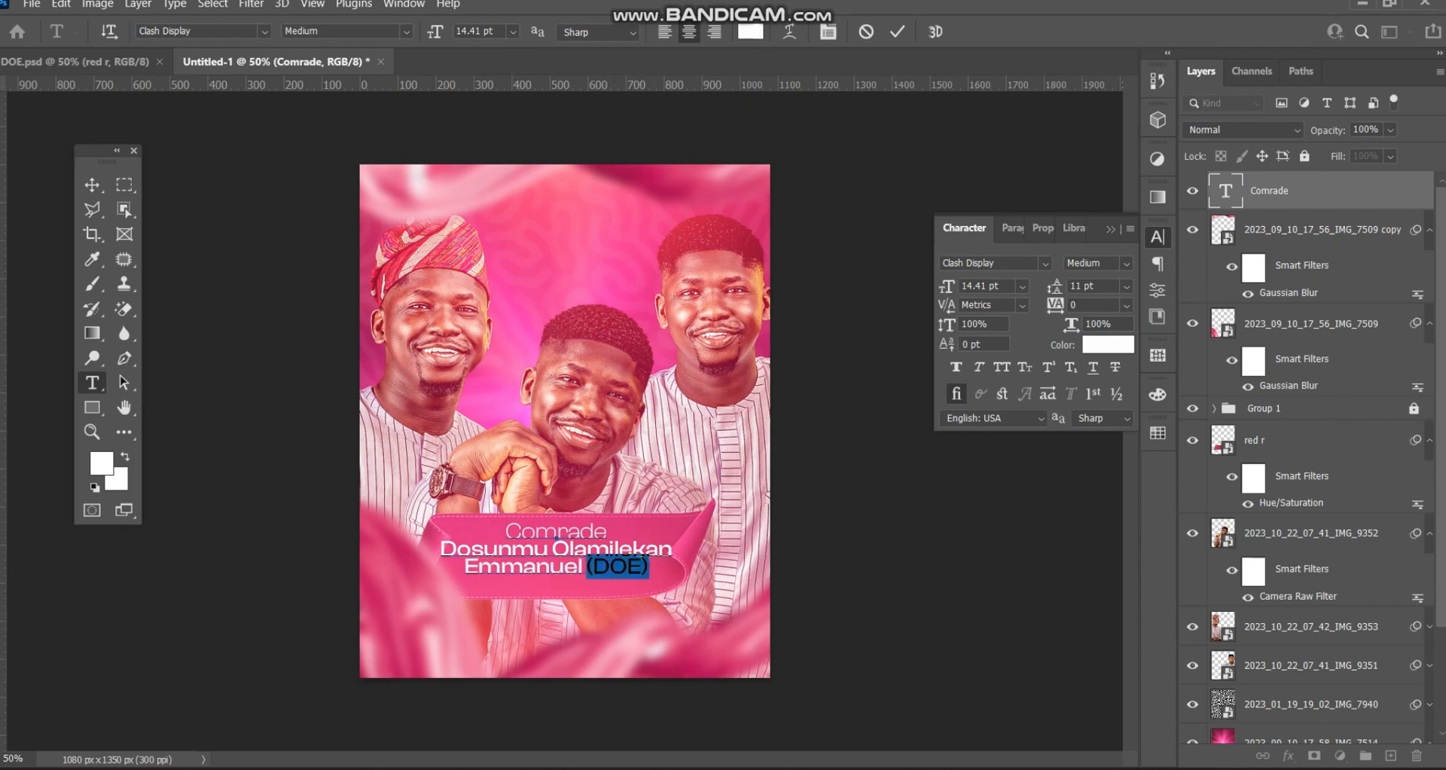
pyautogui.click(1126, 264)
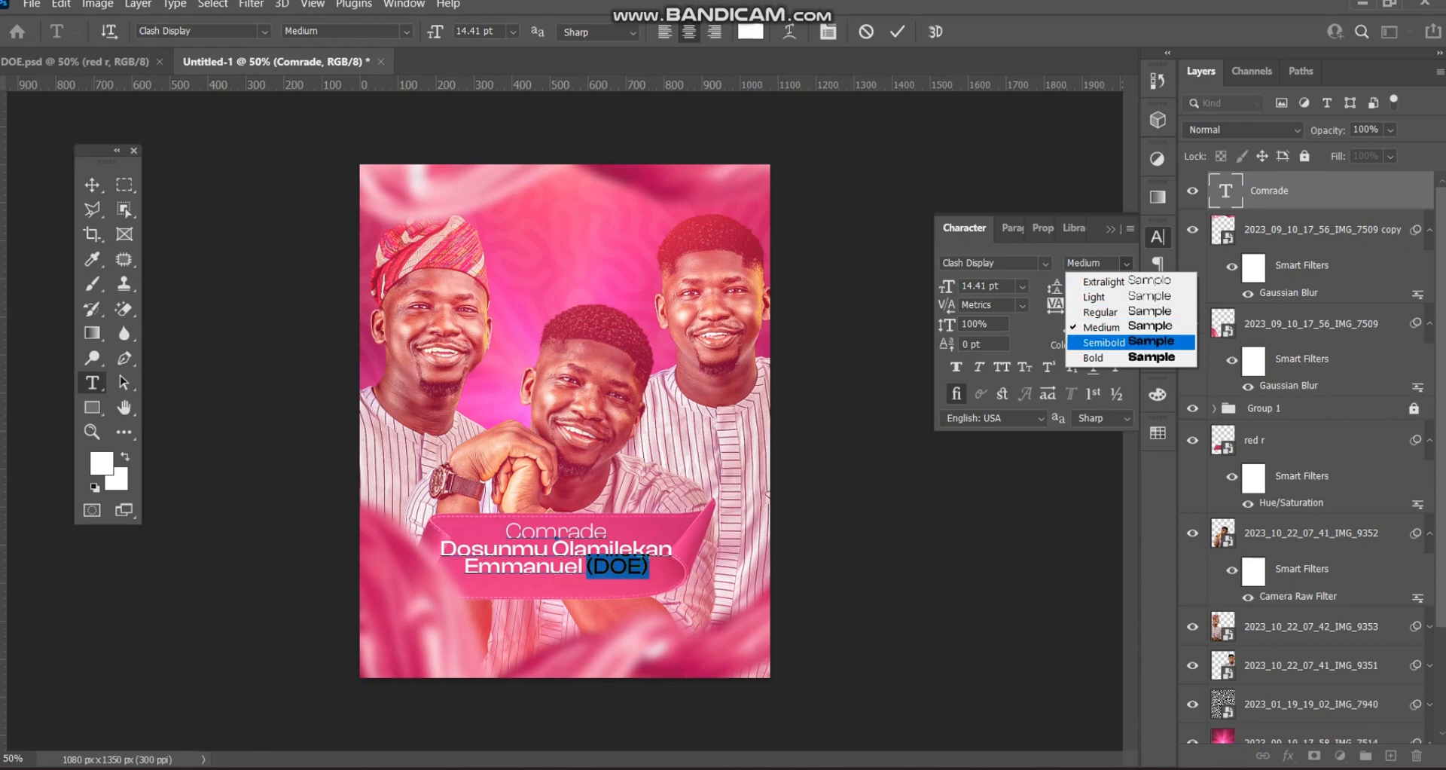
pyautogui.press('Return')
pyautogui.click(91, 184)
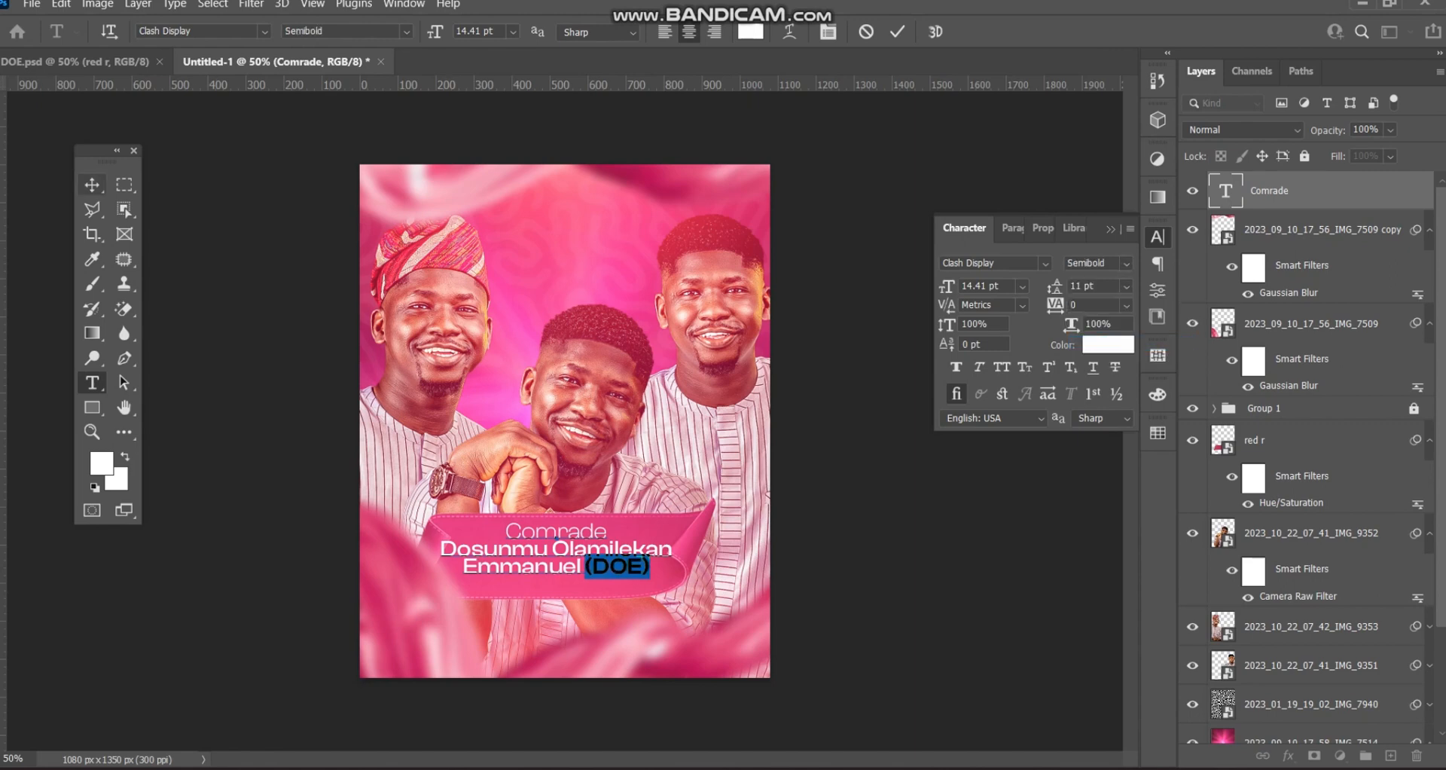
pyautogui.moveTo(624, 537); pyautogui.dragTo(624, 546)
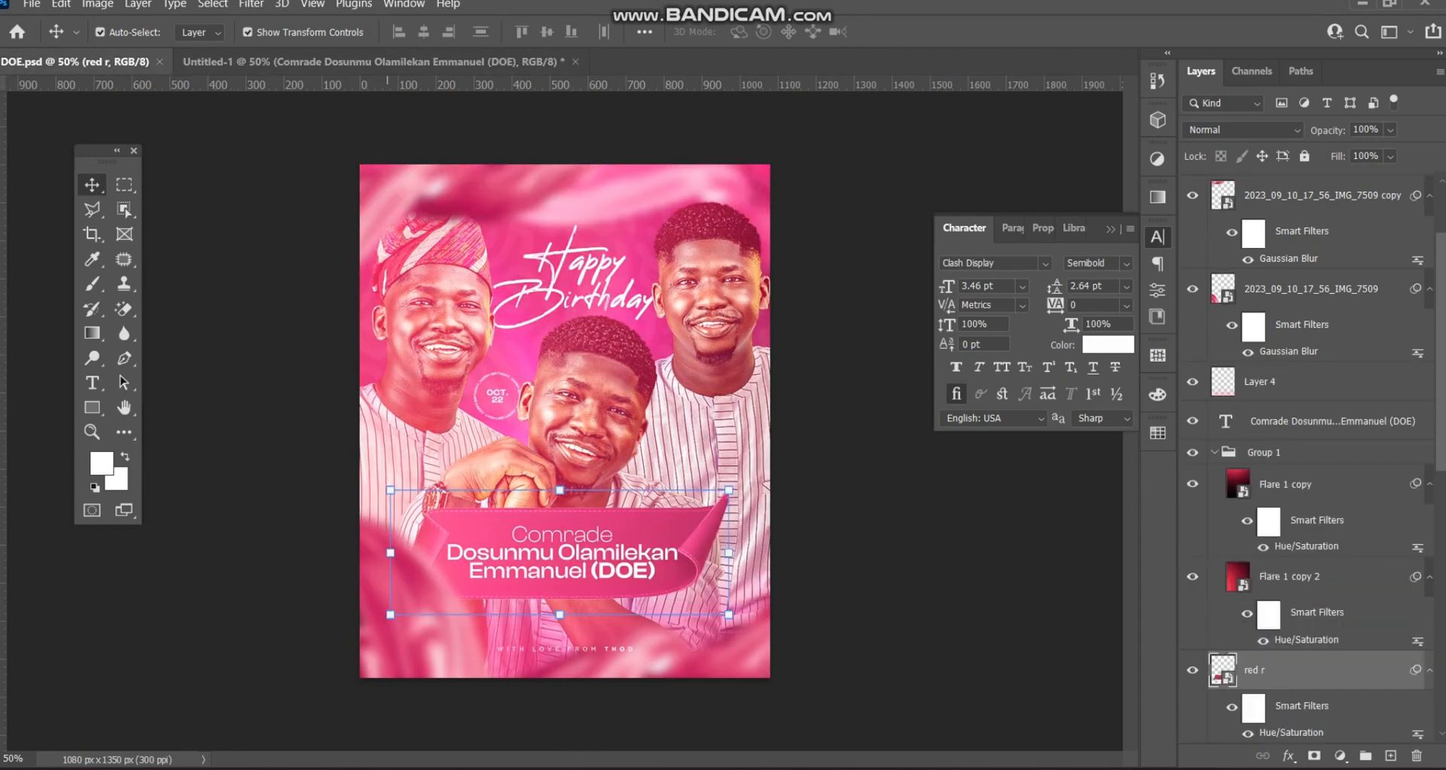
# - Scale the banner's name text block in Untitled-1 down to about 95%
pyautogui.click(381, 62)
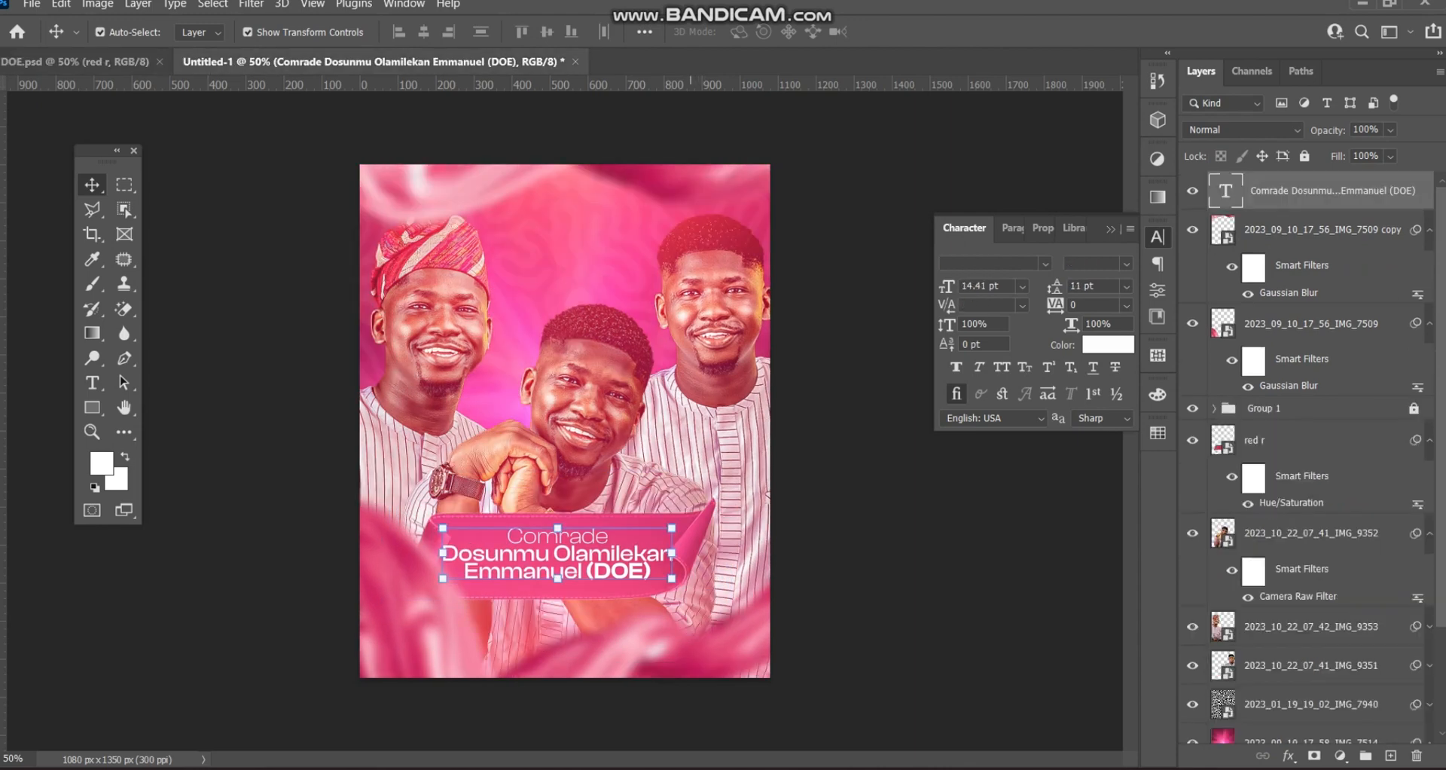
pyautogui.hotkey('ctrl', 't')
pyautogui.moveTo(672, 529); pyautogui.dragTo(653, 543)
pyautogui.click(931, 31)
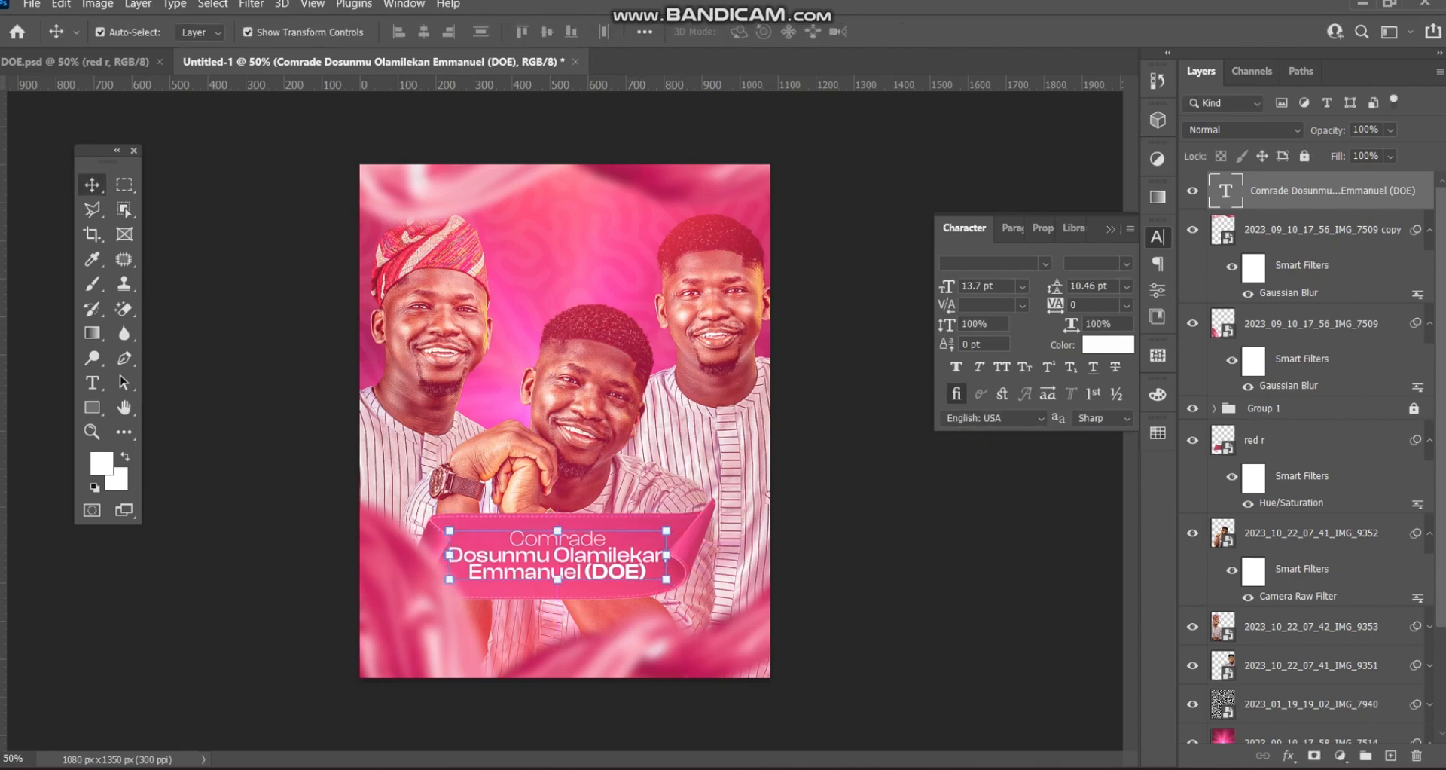
pyautogui.click(828, 452)
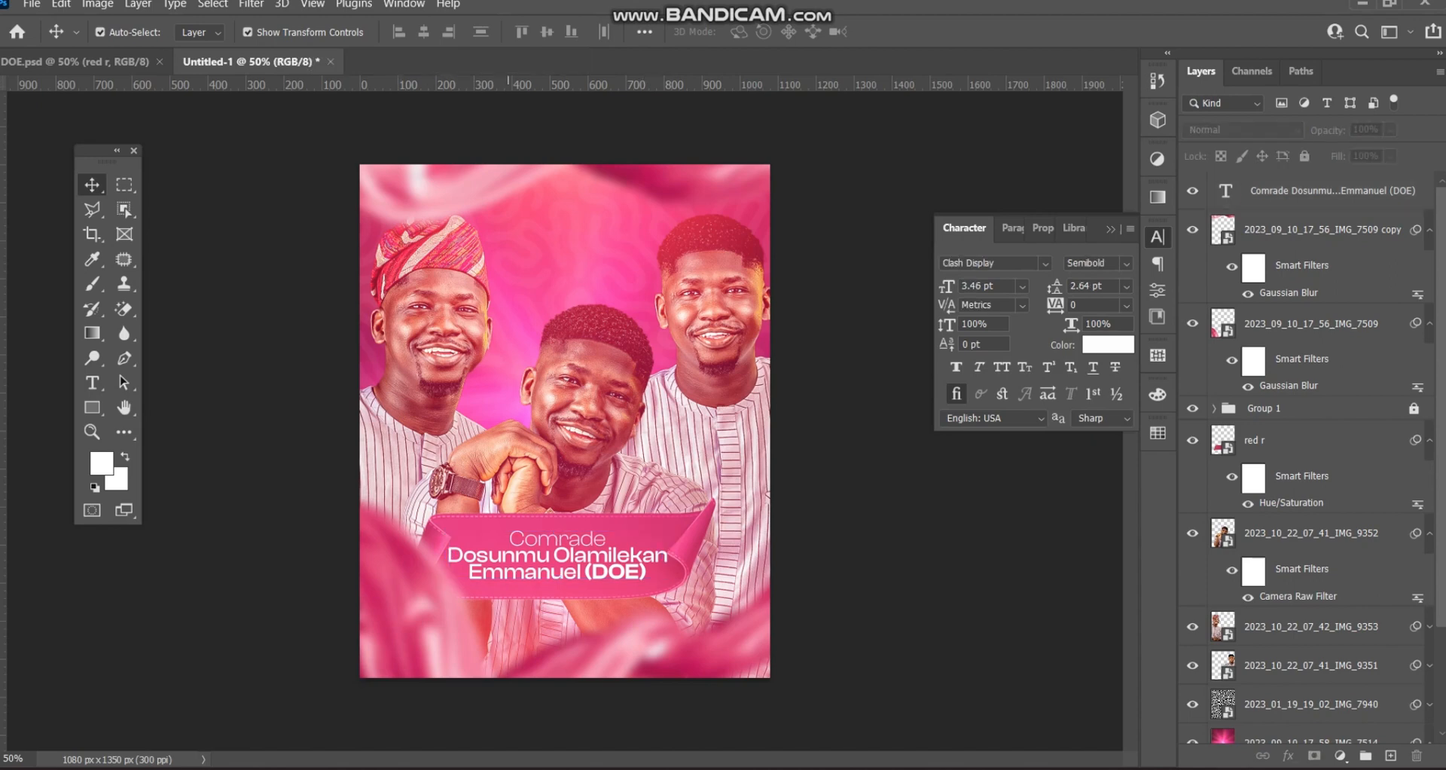
pyautogui.click(92, 383)
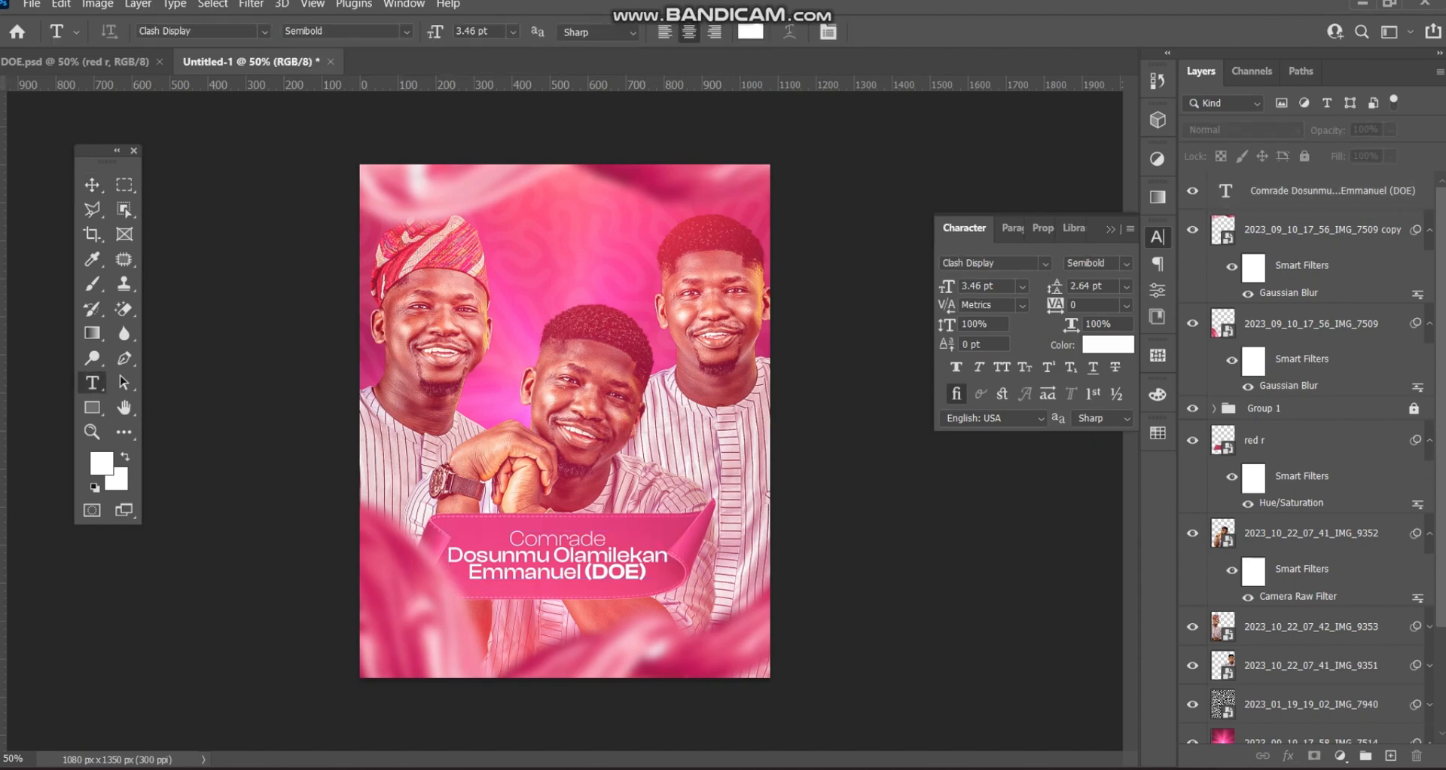
# - Create a 'Happy Birthday' text layer above the portraits in the Reey font
pyautogui.click(559, 284)
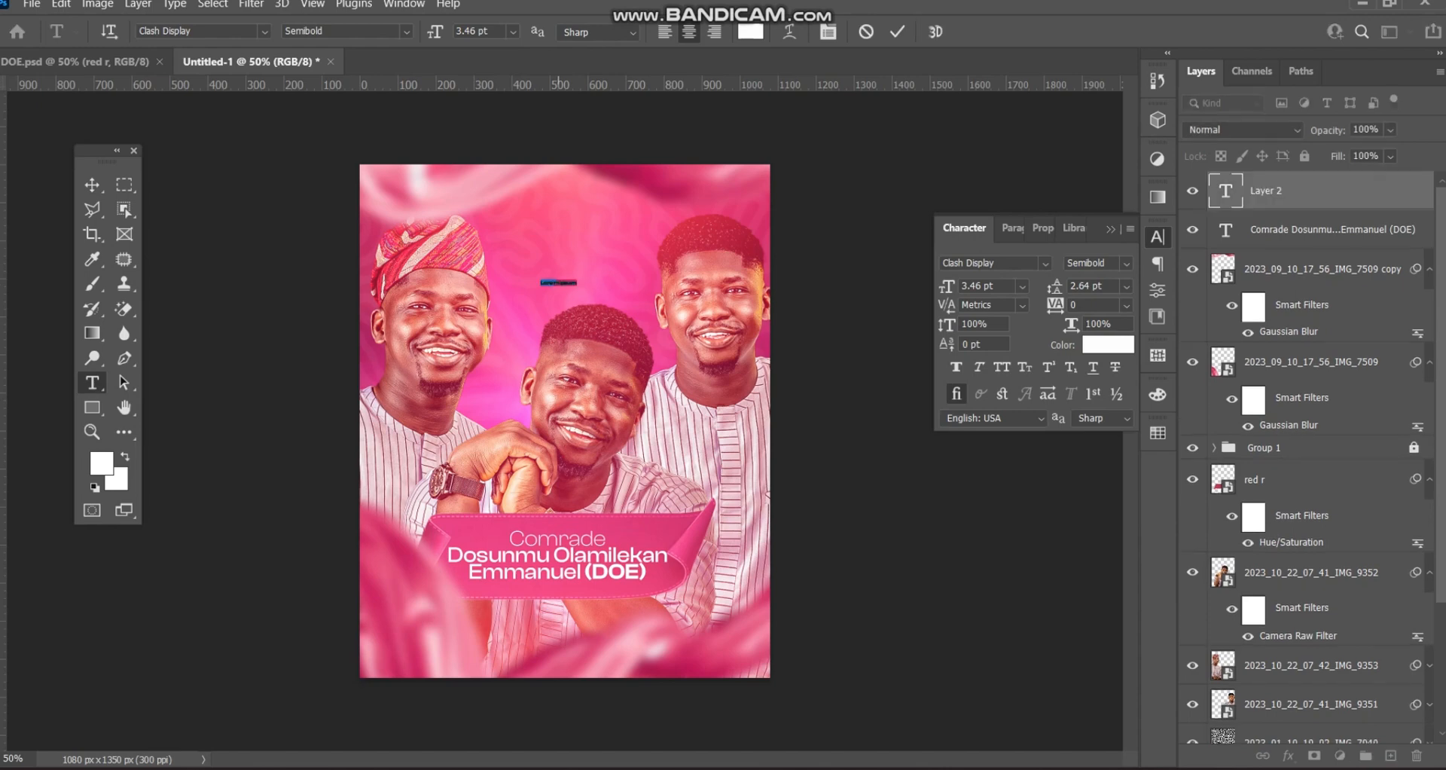
pyautogui.press('BackSpace')
pyautogui.hotkey('ctrl', 'a')
pyautogui.click(979, 263)
pyautogui.write('Reey')
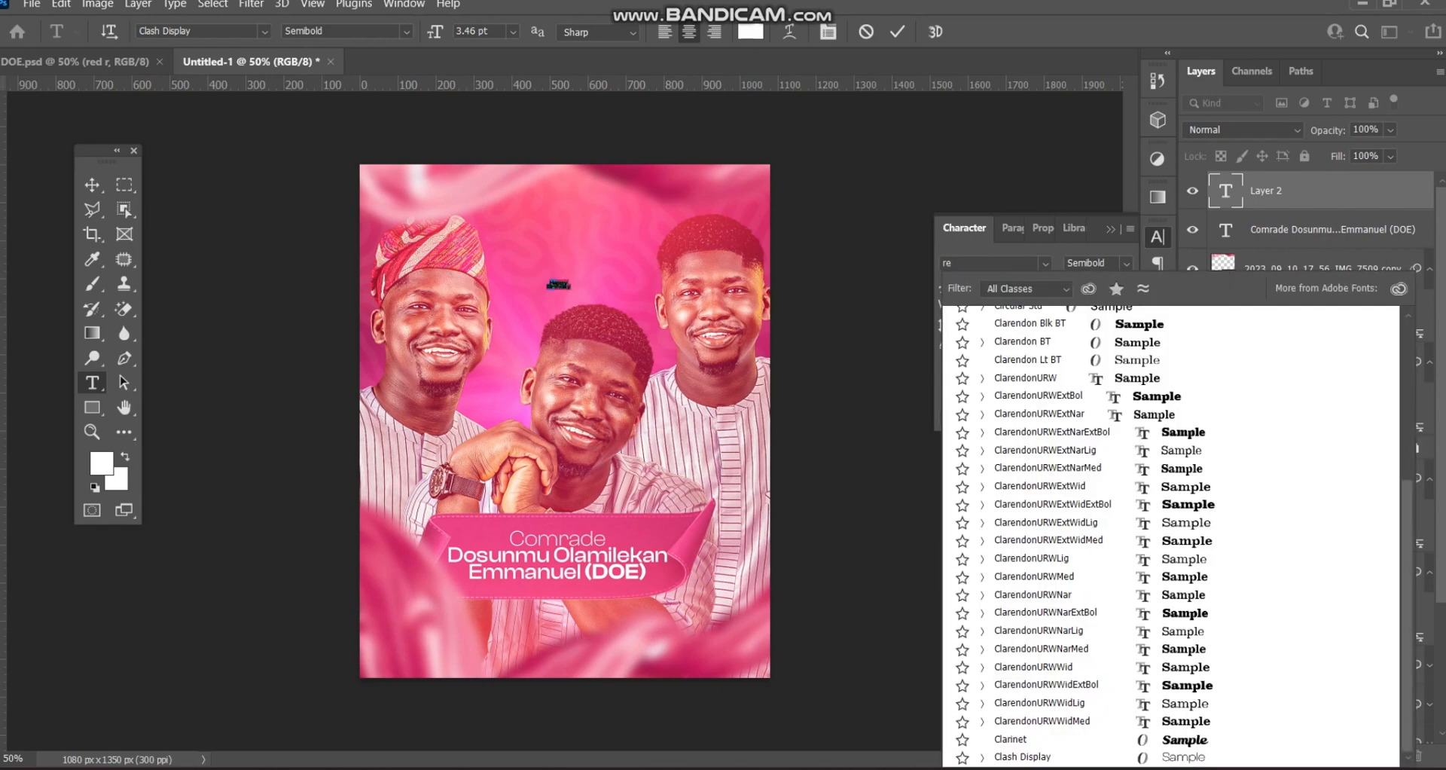
pyautogui.press('Return')
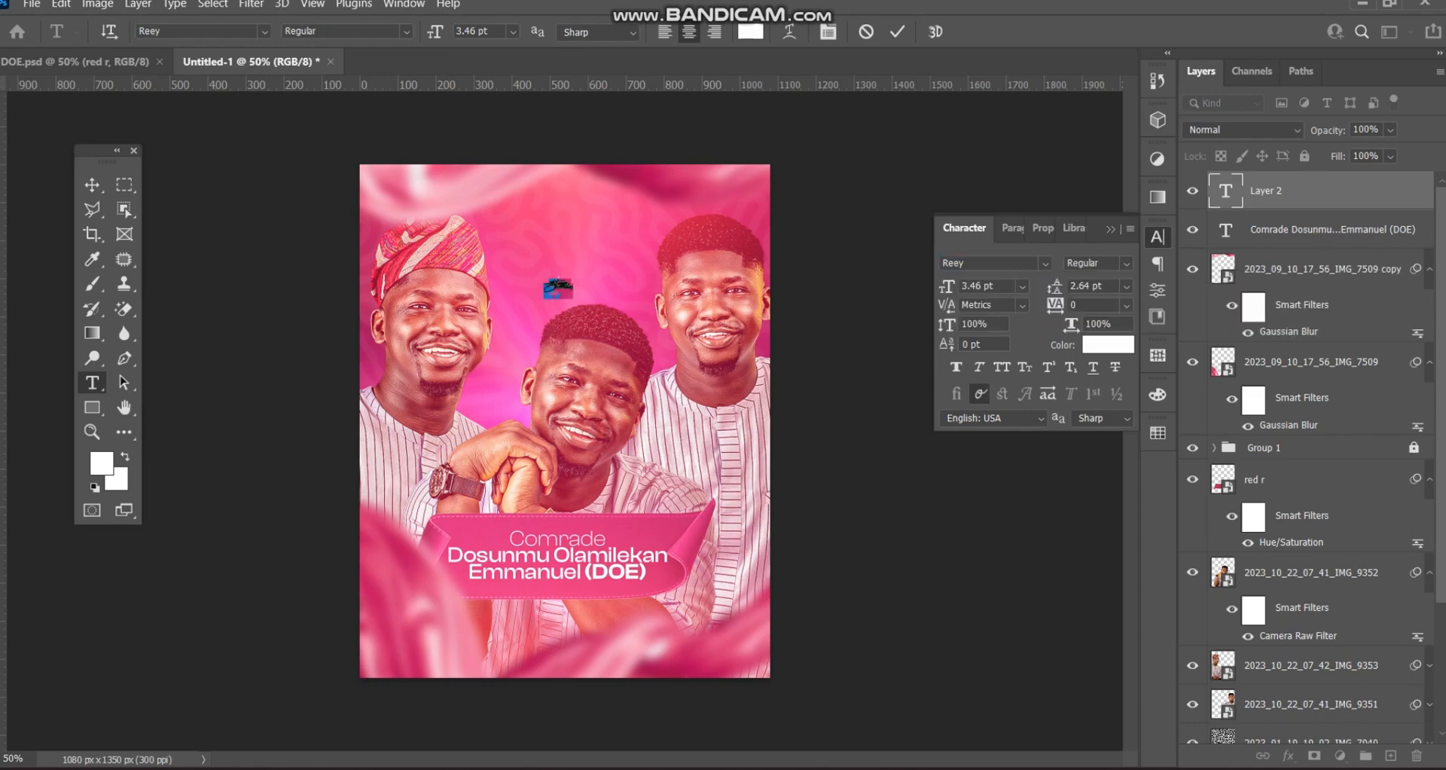
pyautogui.click(91, 183)
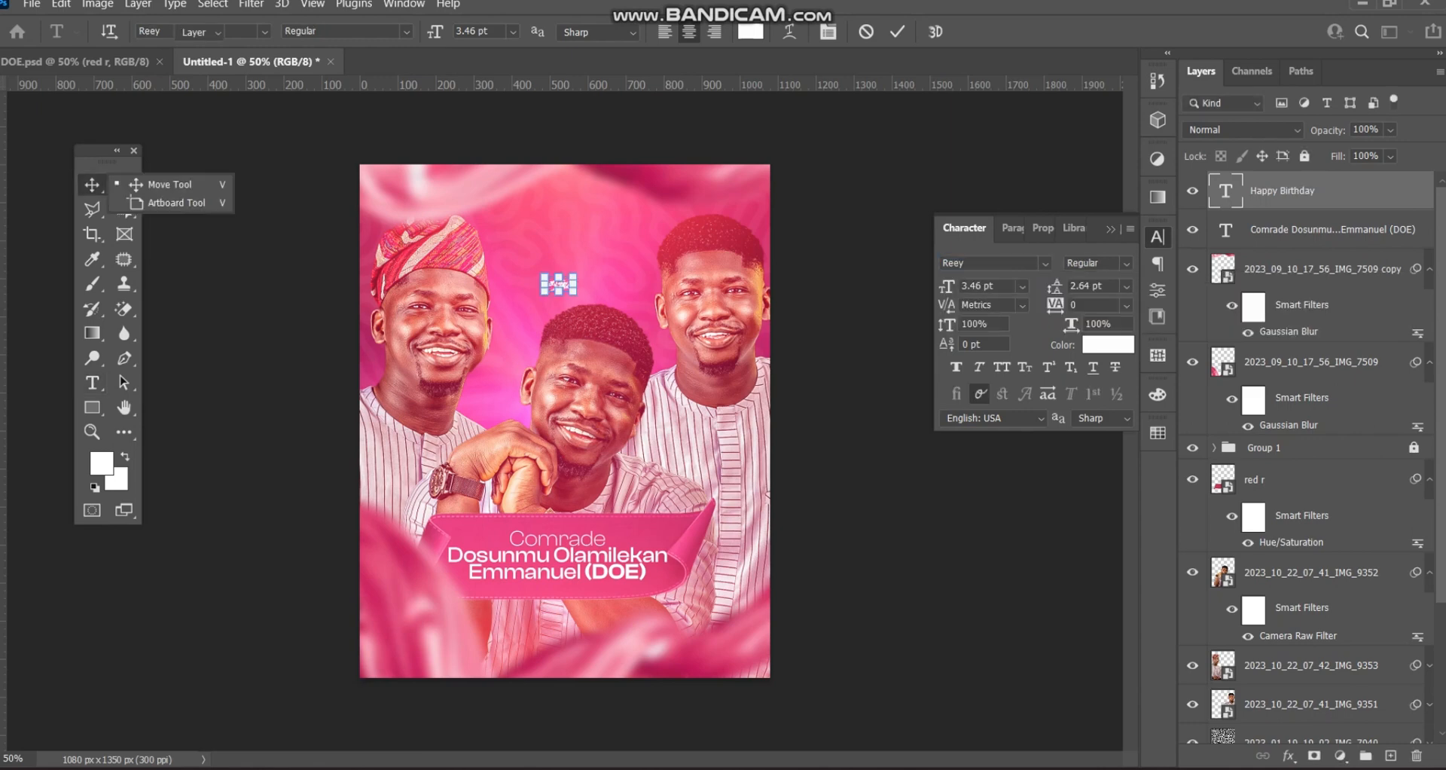
# - Enlarge the title to about 107.66% and move its layer behind the portraits
pyautogui.hotkey('ctrl', 't')
pyautogui.moveTo(577, 284); pyautogui.dragTo(710, 287)
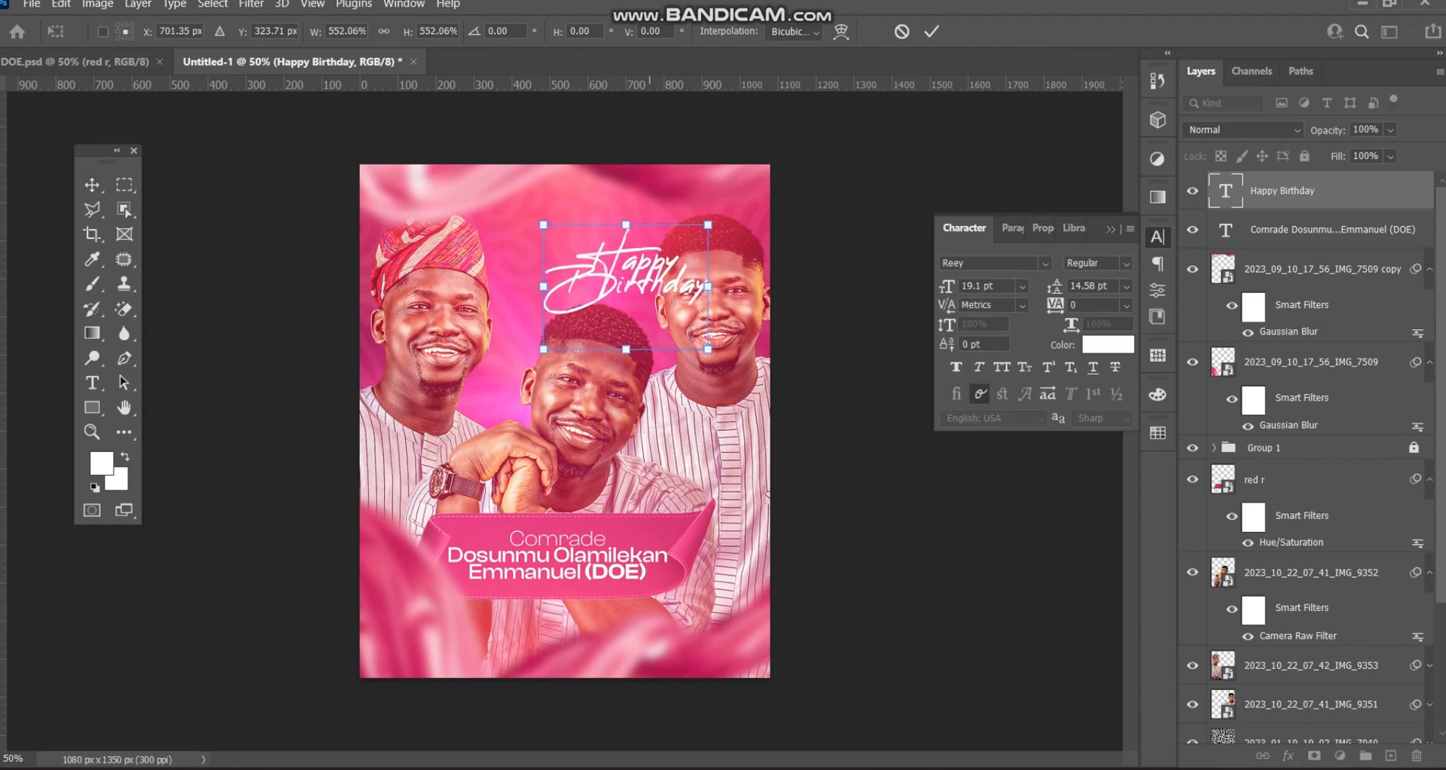
pyautogui.moveTo(649, 242); pyautogui.dragTo(614, 271)
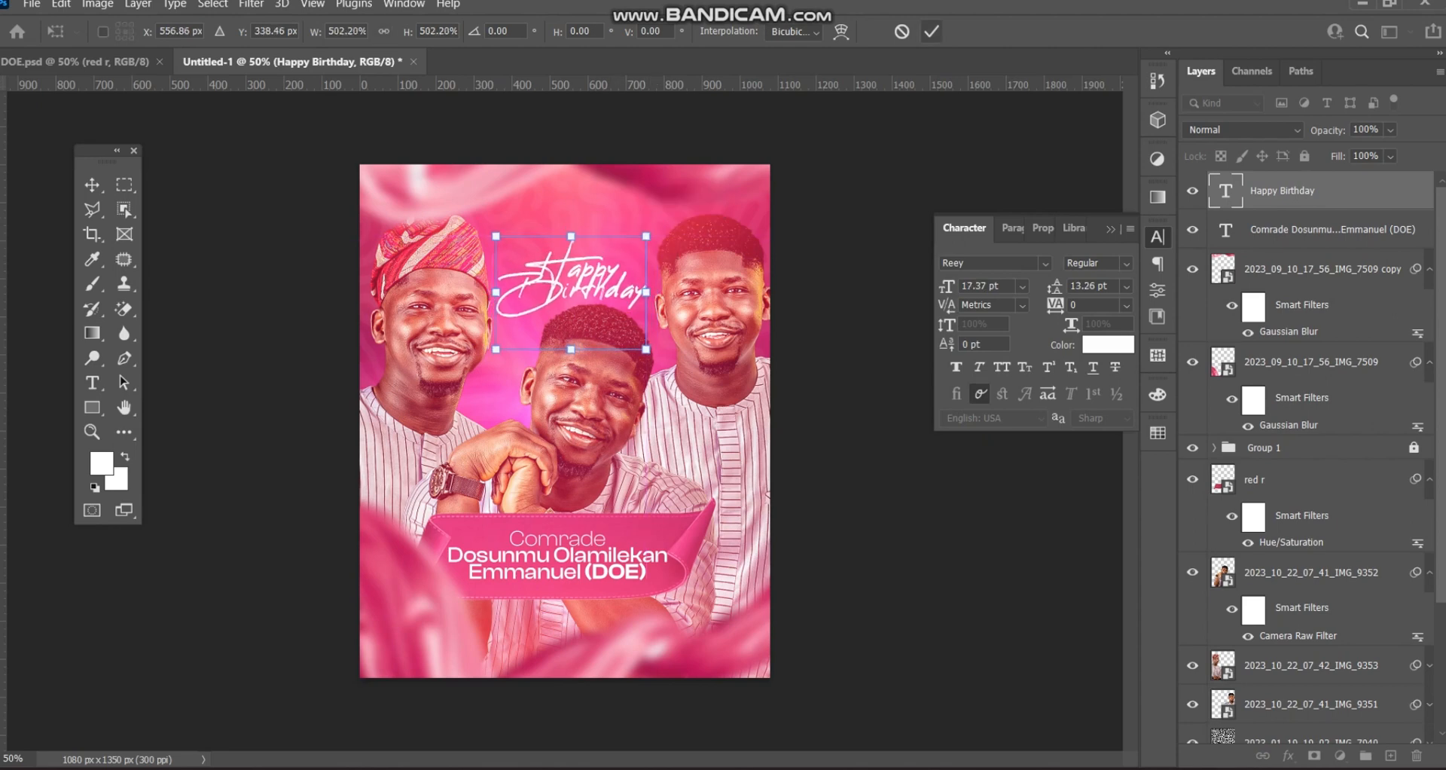
pyautogui.click(931, 31)
pyautogui.moveTo(1280, 190); pyautogui.dragTo(1224, 703)
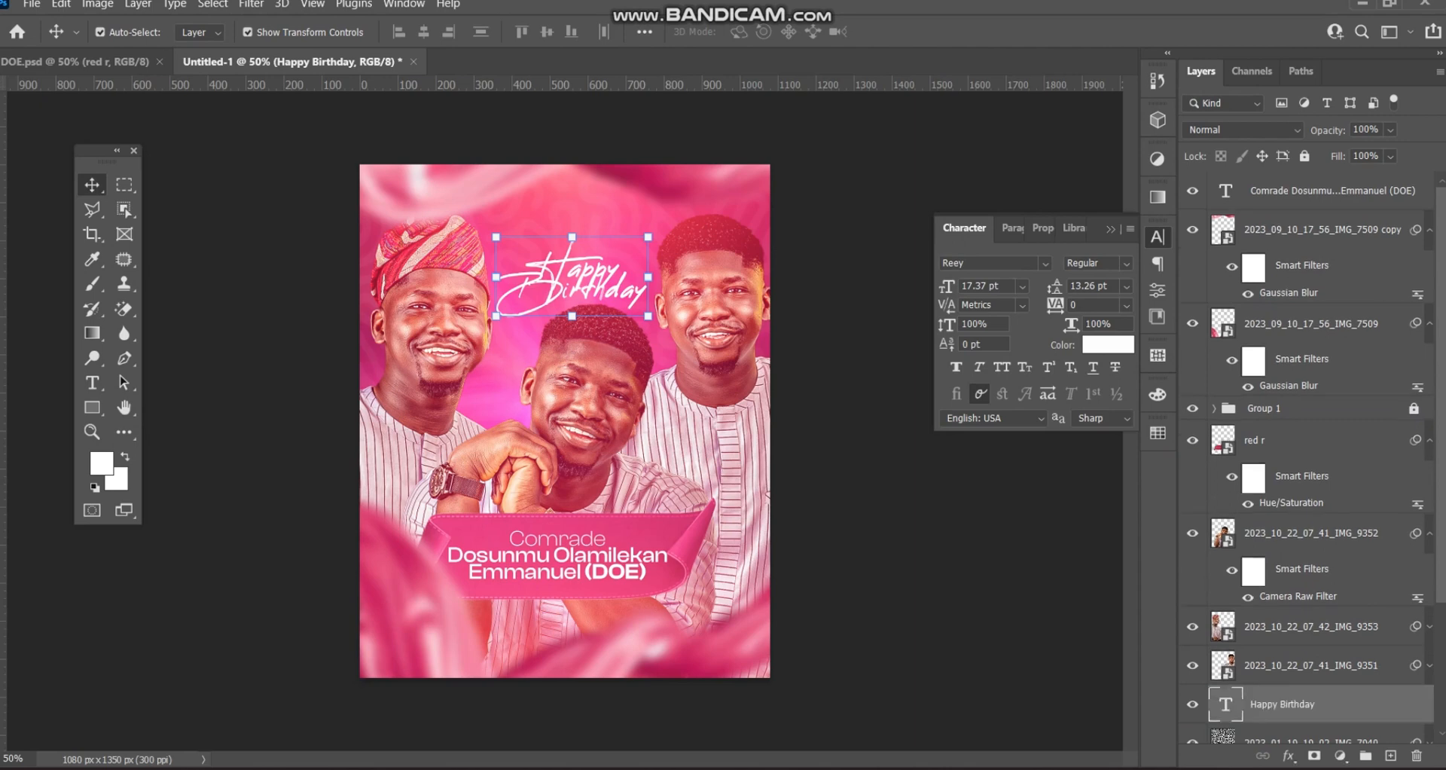
pyautogui.hotkey('ctrl', 't')
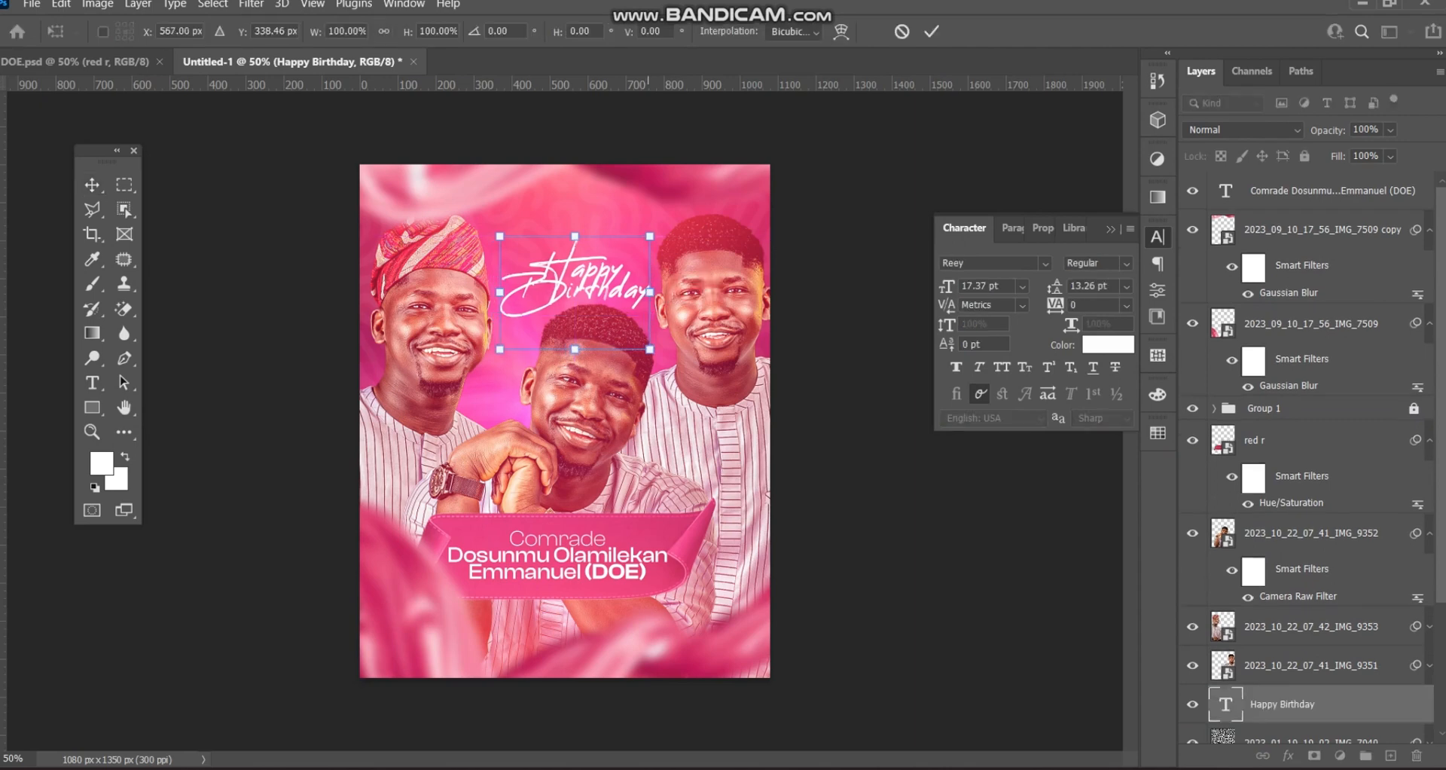
pyautogui.moveTo(649, 348); pyautogui.dragTo(661, 358)
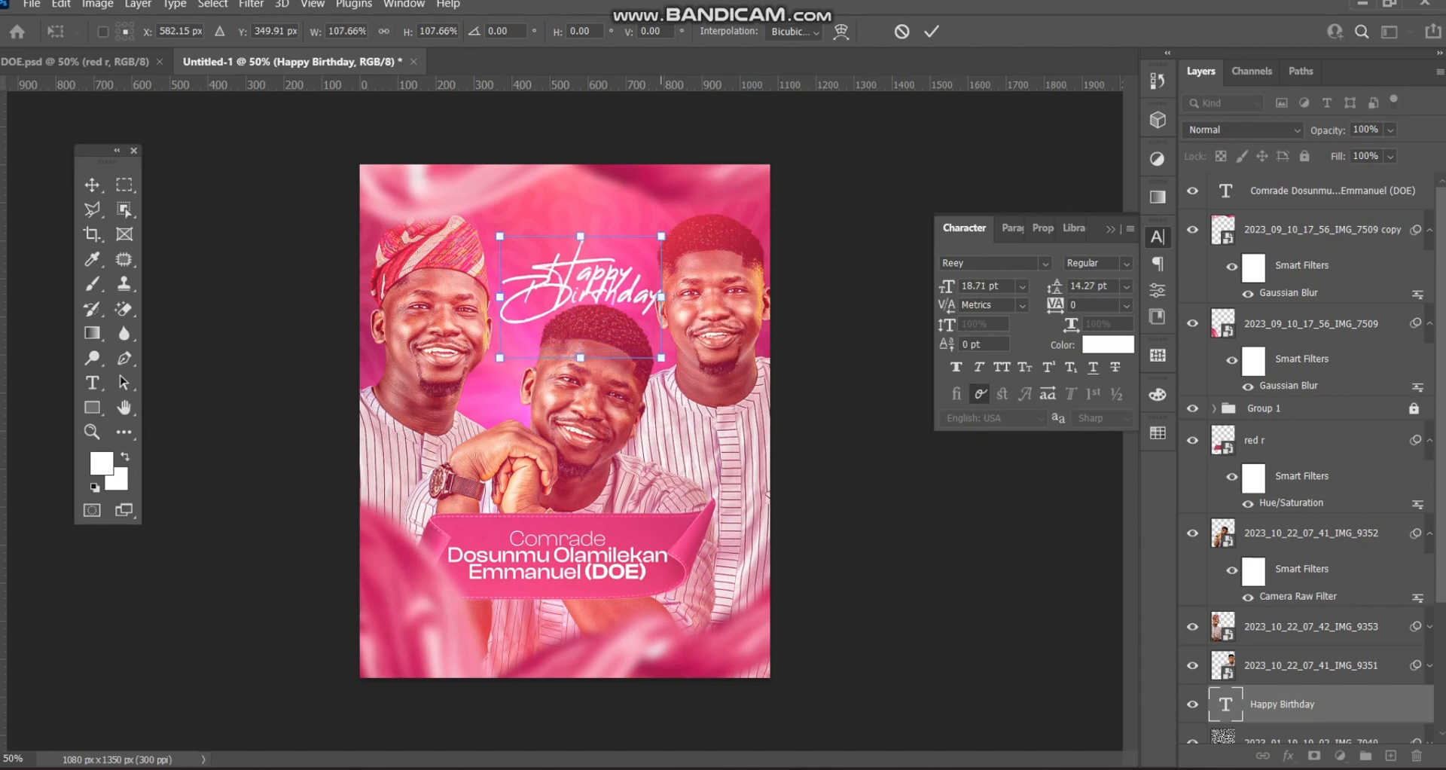
pyautogui.click(932, 32)
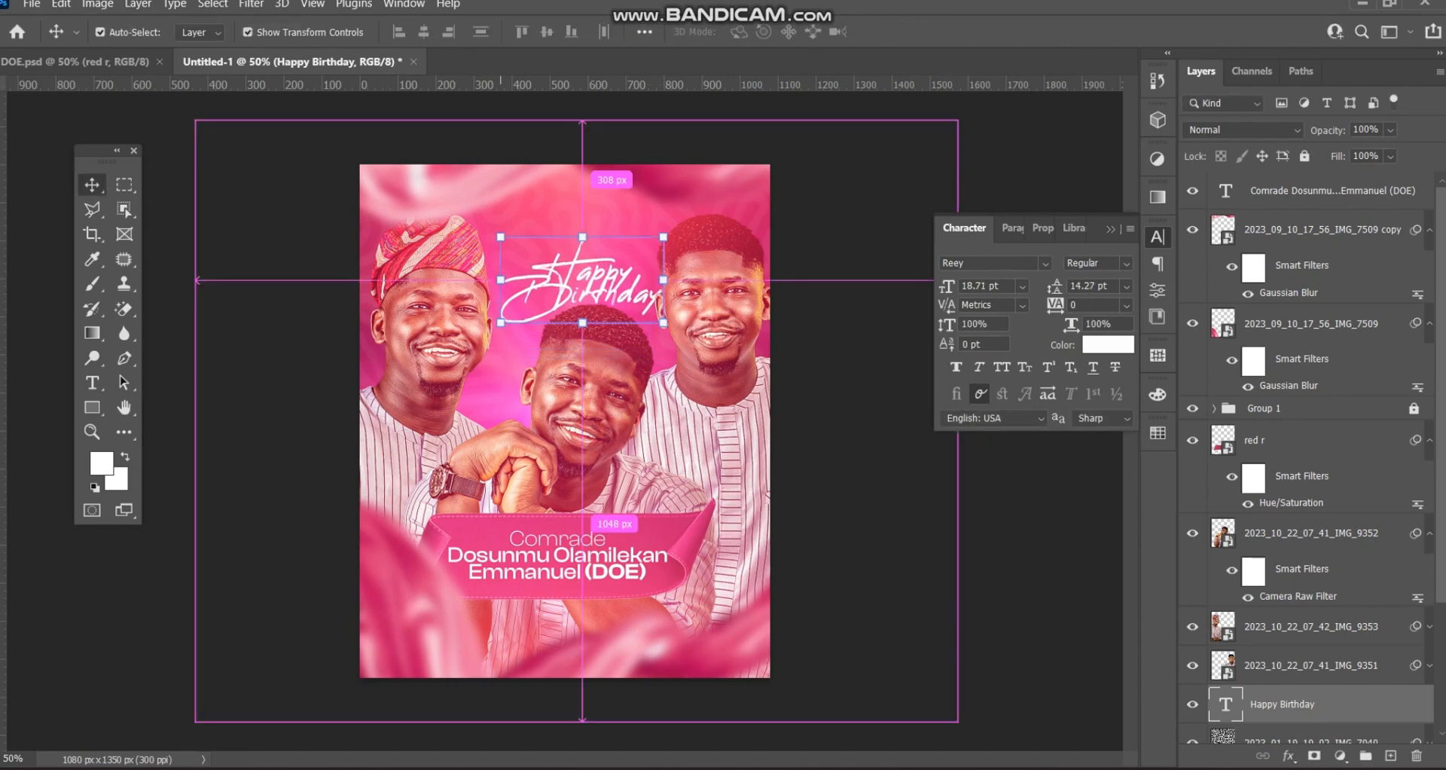
# - Centre the title horizontally on the canvas and shift the texture overlay down
pyautogui.hotkey('ctrl', 'a')
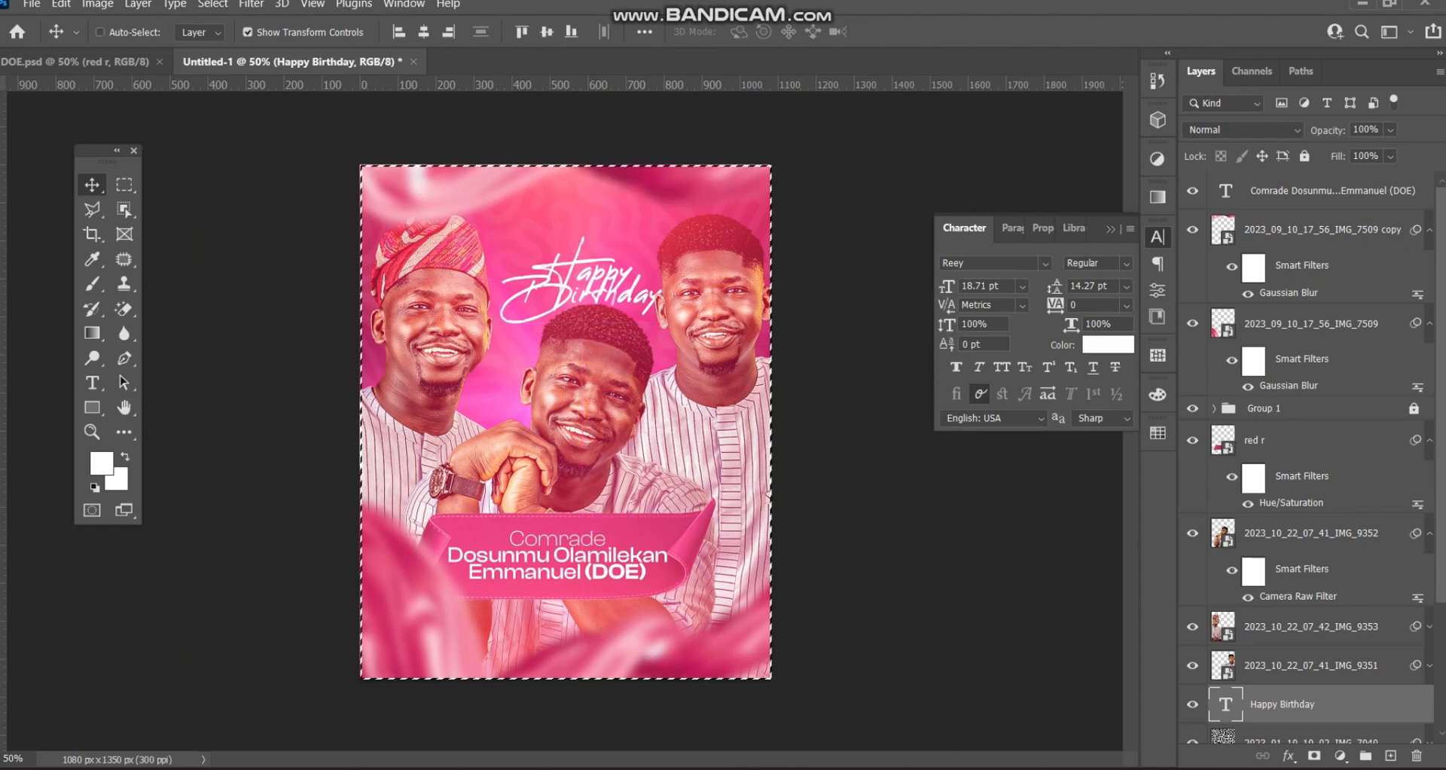
pyautogui.click(423, 31)
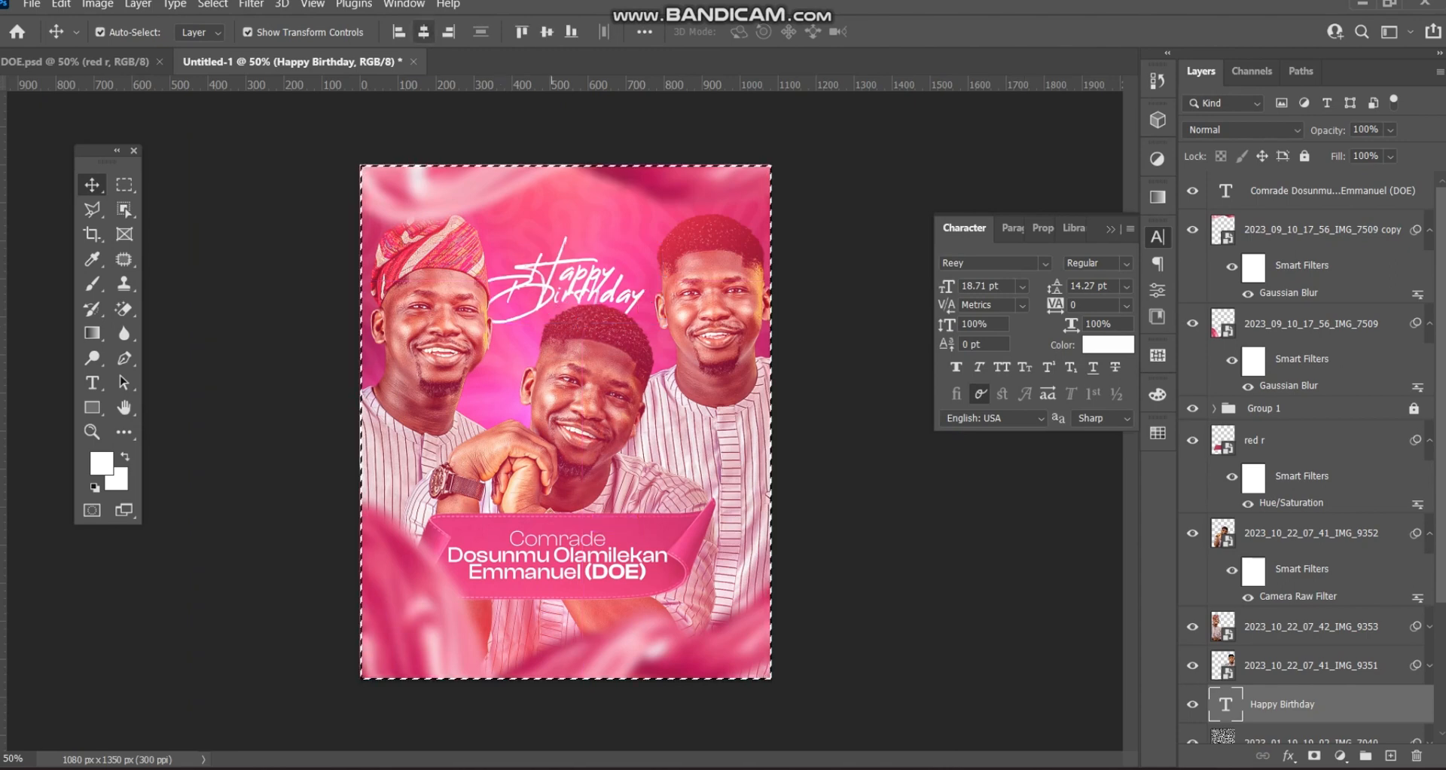
pyautogui.hotkey('ctrl', 'd')
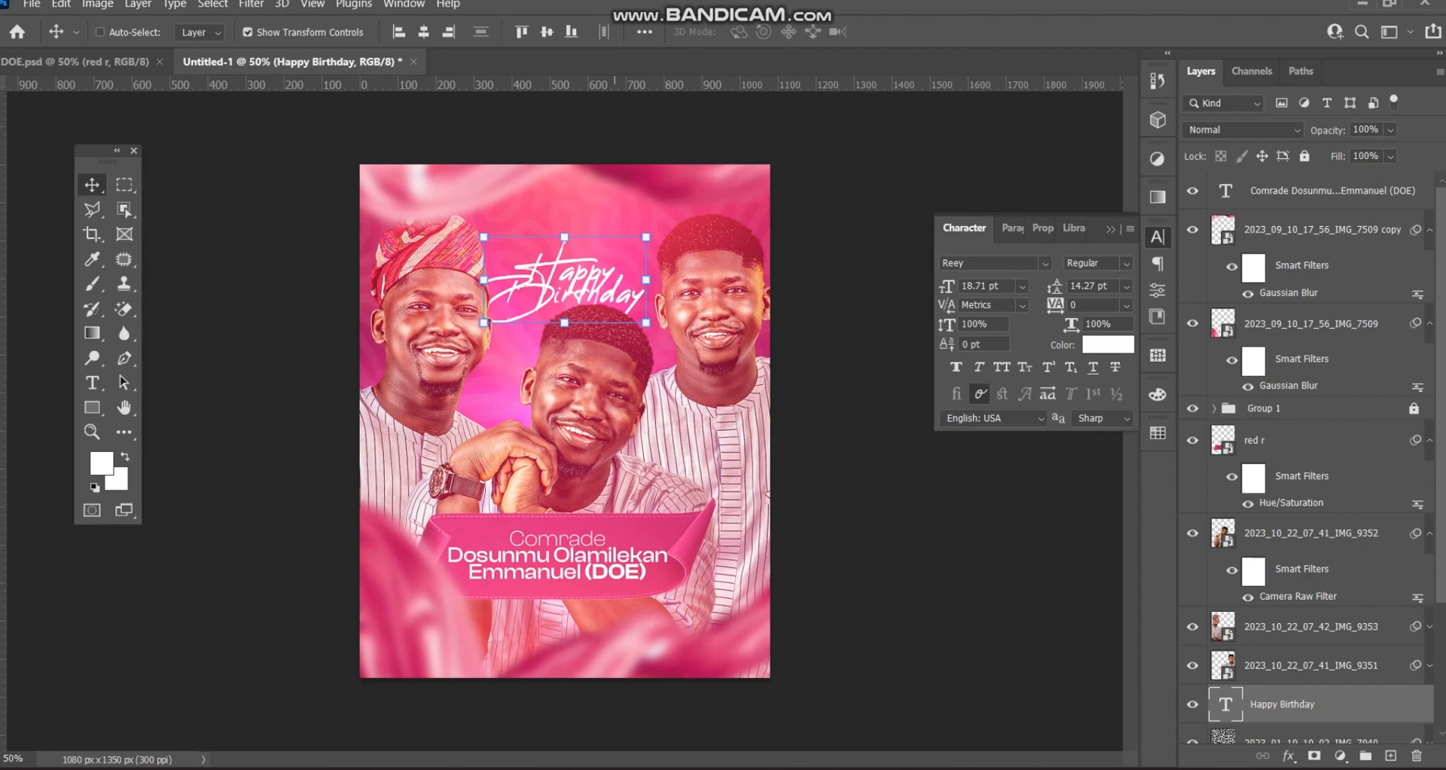
pyautogui.moveTo(602, 280); pyautogui.dragTo(611, 280)
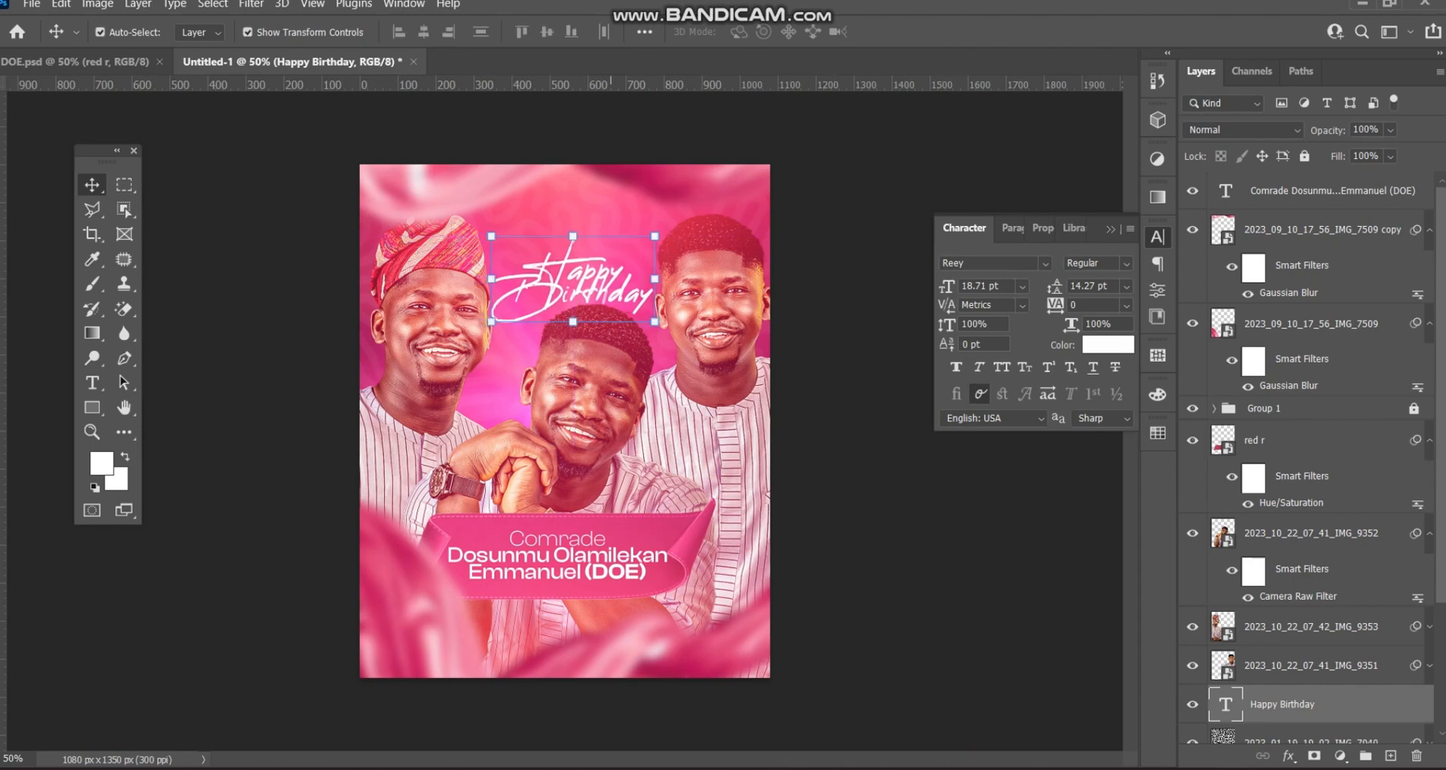
pyautogui.moveTo(593, 160); pyautogui.dragTo(595, 183)
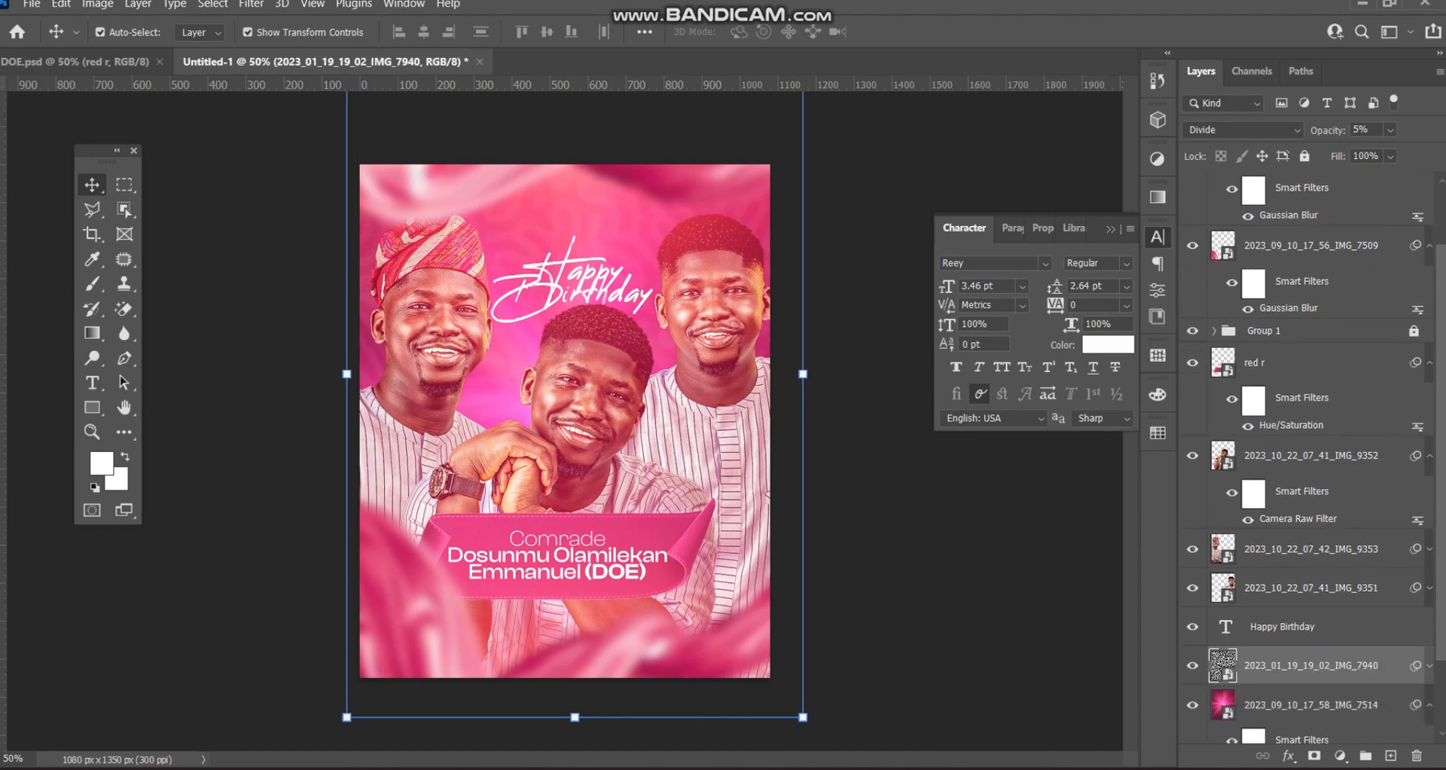
# - Reposition and stretch the duplicated flare in Group 1 over the canvas
pyautogui.scroll(2, 1310, 452)
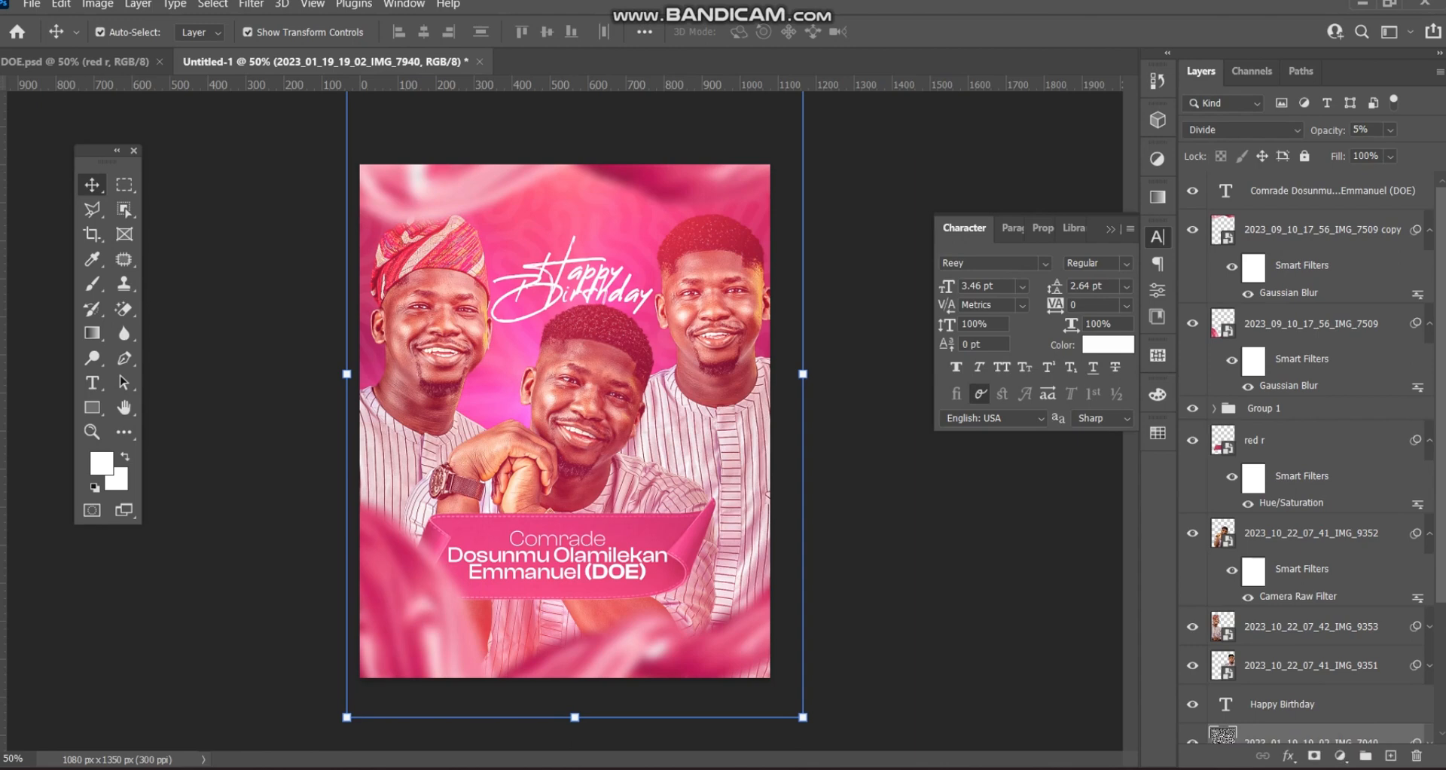
pyautogui.click(706, 339)
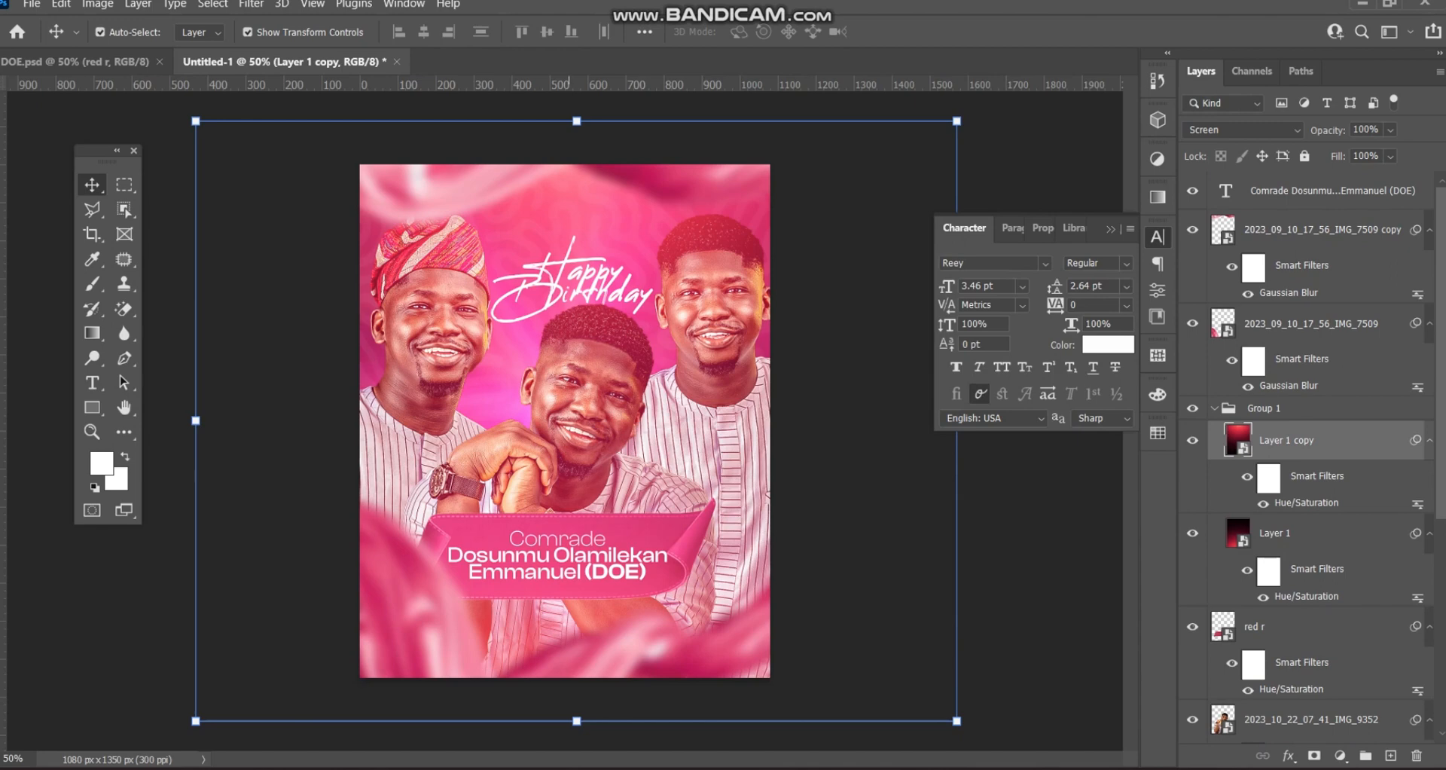
pyautogui.hotkey('ctrl', 't')
pyautogui.moveTo(599, 229); pyautogui.dragTo(600, 180)
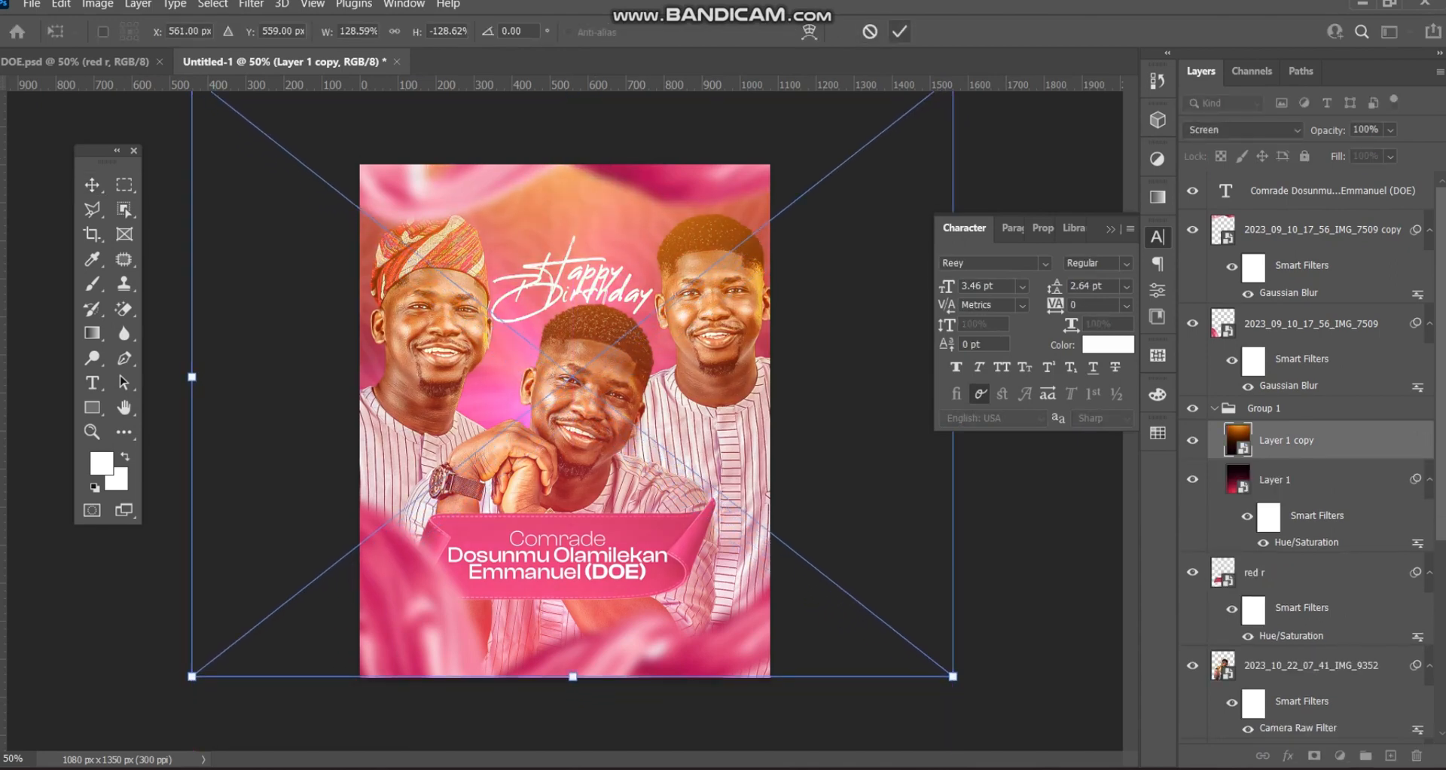
pyautogui.click(899, 31)
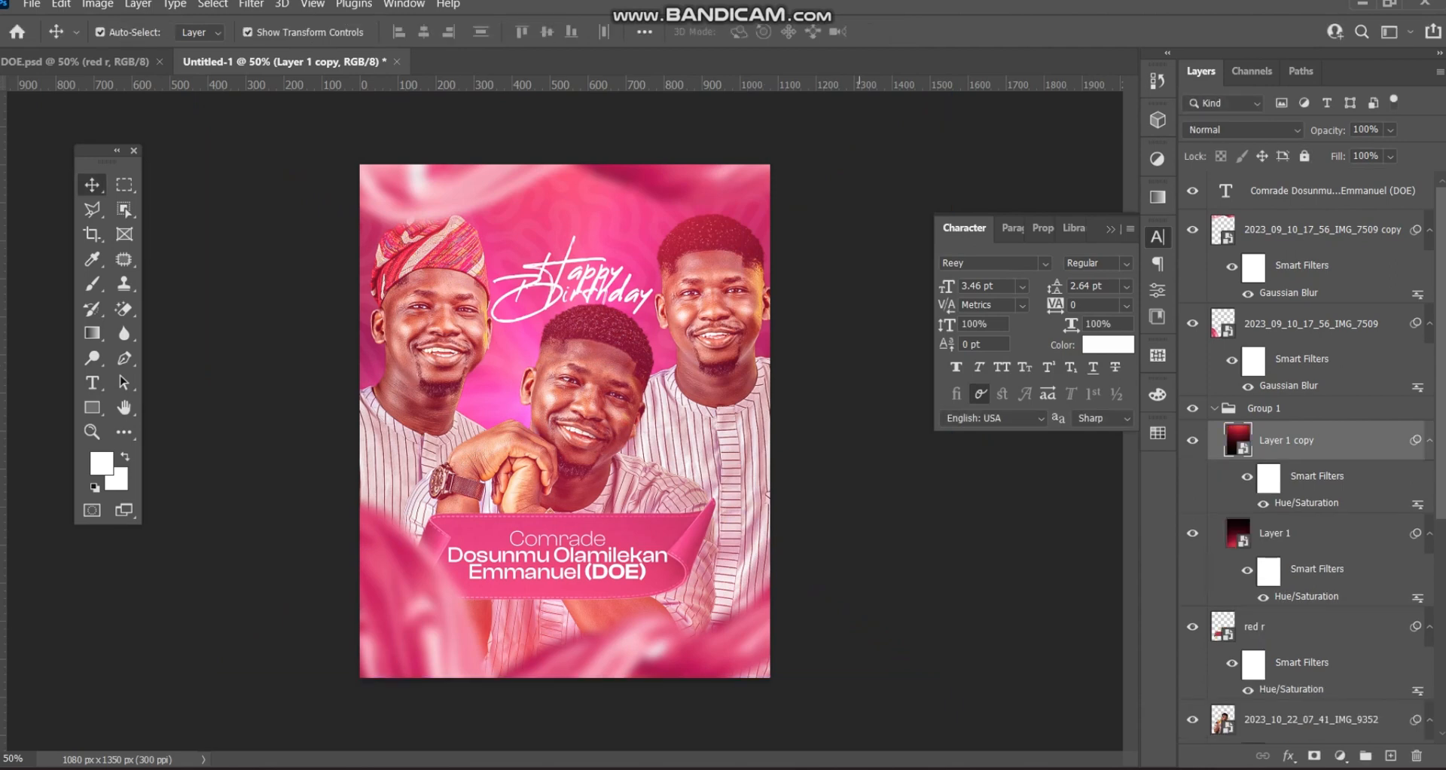
# - Lock the blurred 7509 copy photo layer against edits
pyautogui.click(859, 180)
pyautogui.moveTo(474, 188); pyautogui.dragTo(474, 197)
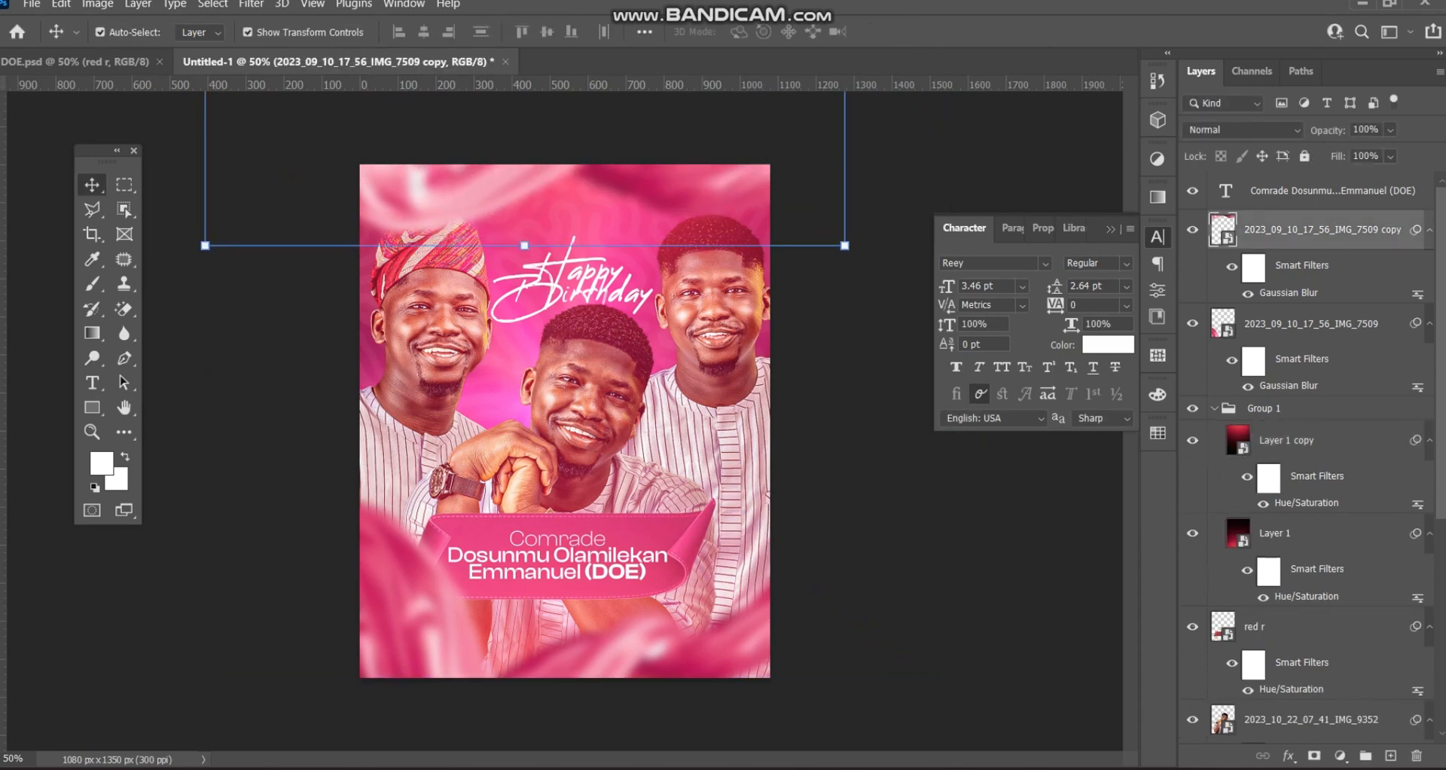
pyautogui.click(1214, 408)
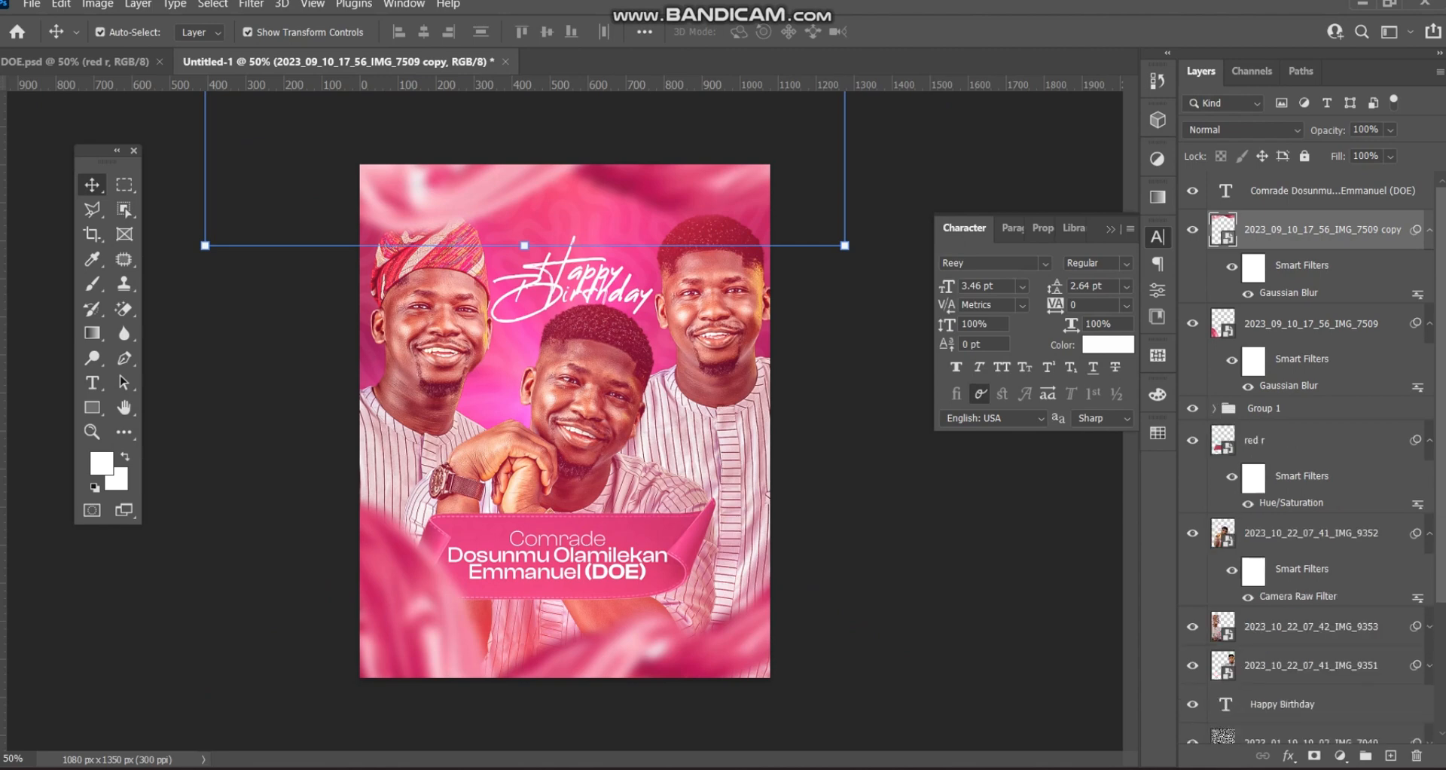
pyautogui.click(1304, 156)
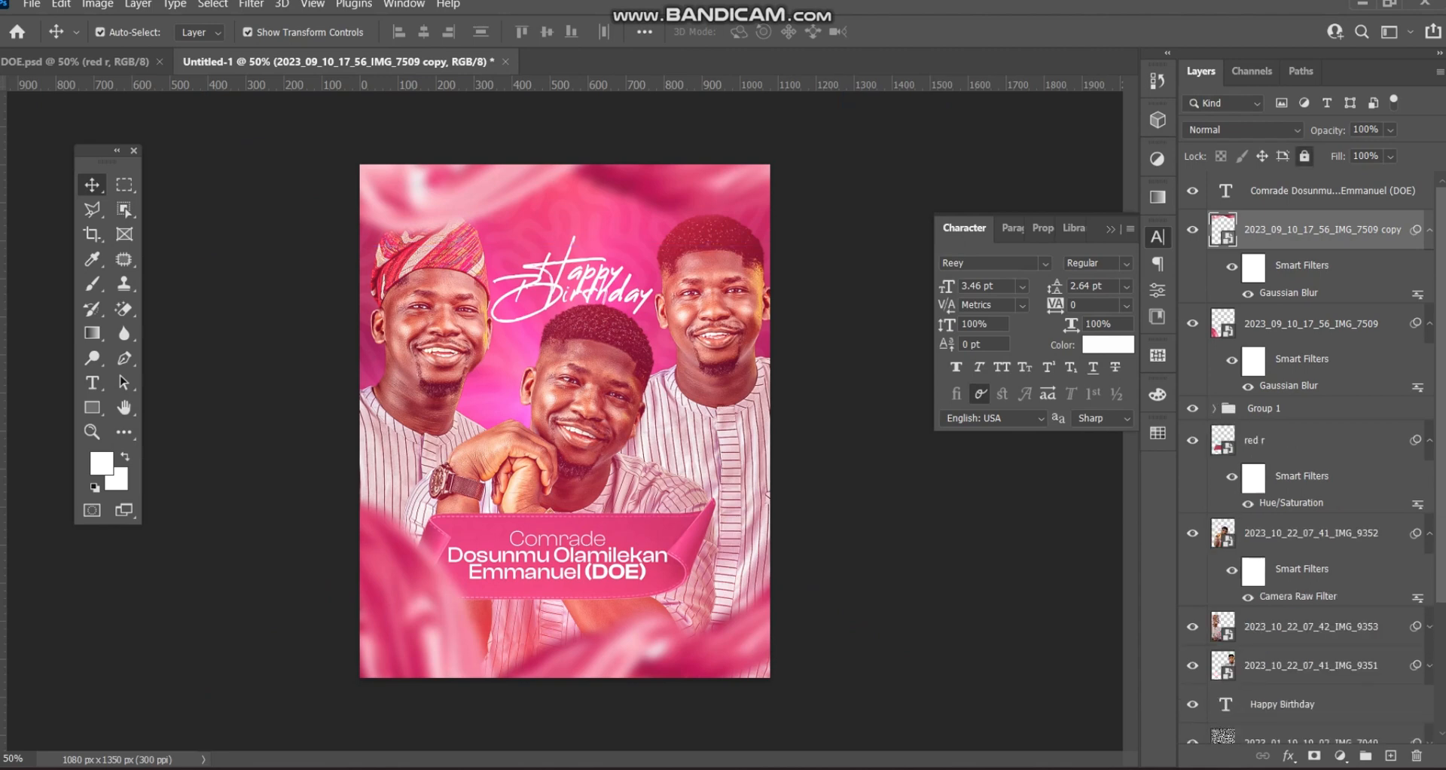
pyautogui.moveTo(702, 191); pyautogui.dragTo(702, 203)
pyautogui.click(854, 226)
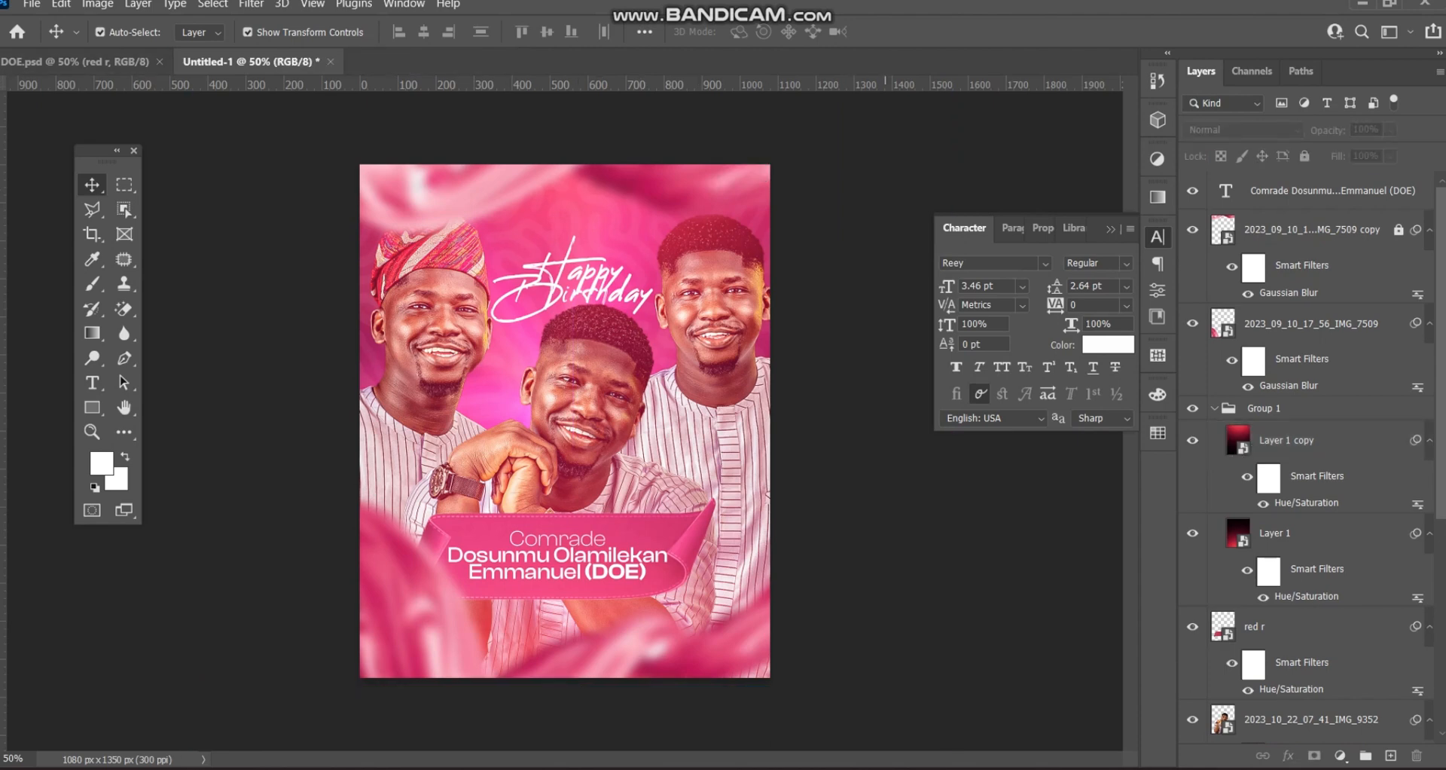
# - Enlarge the Layer 1 copy flare to about 154% and shift it left and down
pyautogui.click(75, 61)
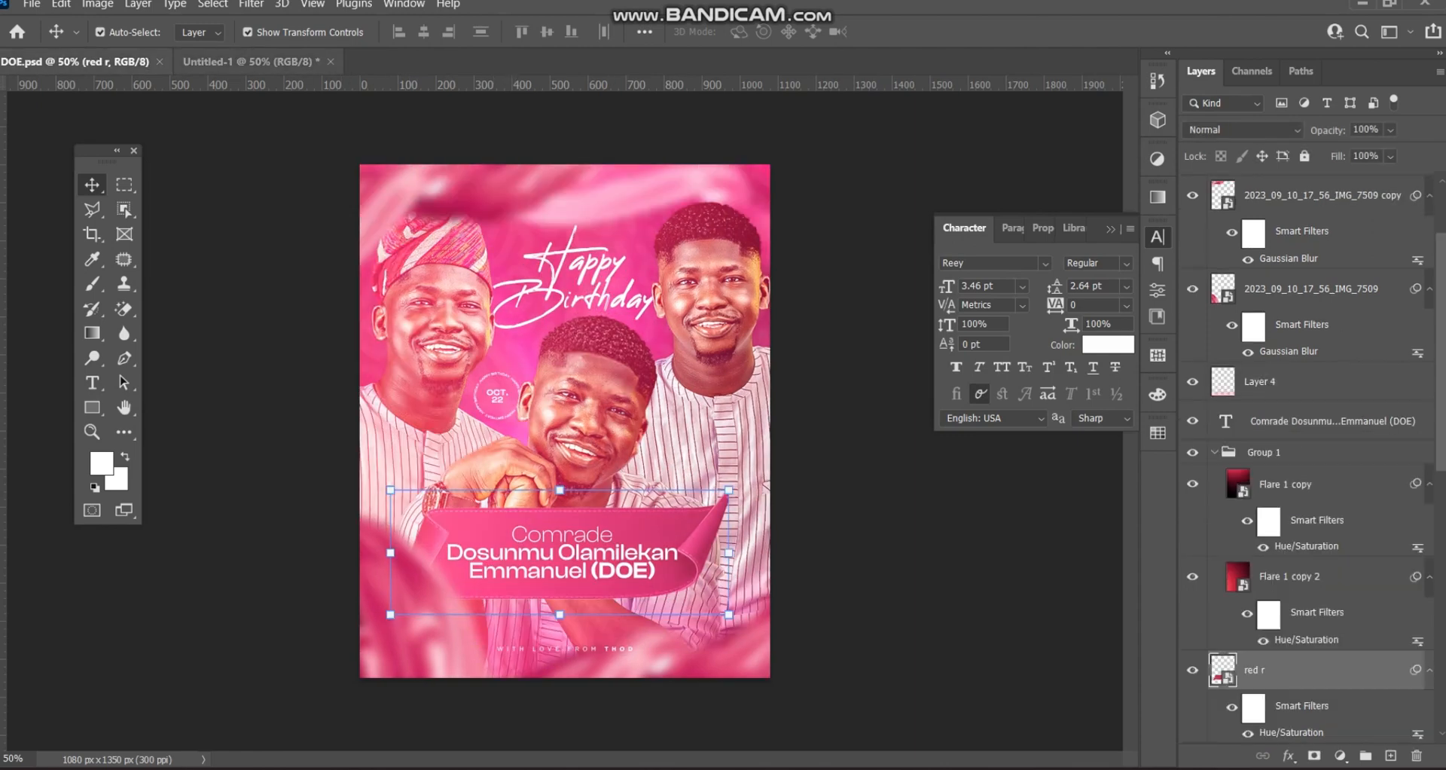
pyautogui.click(248, 61)
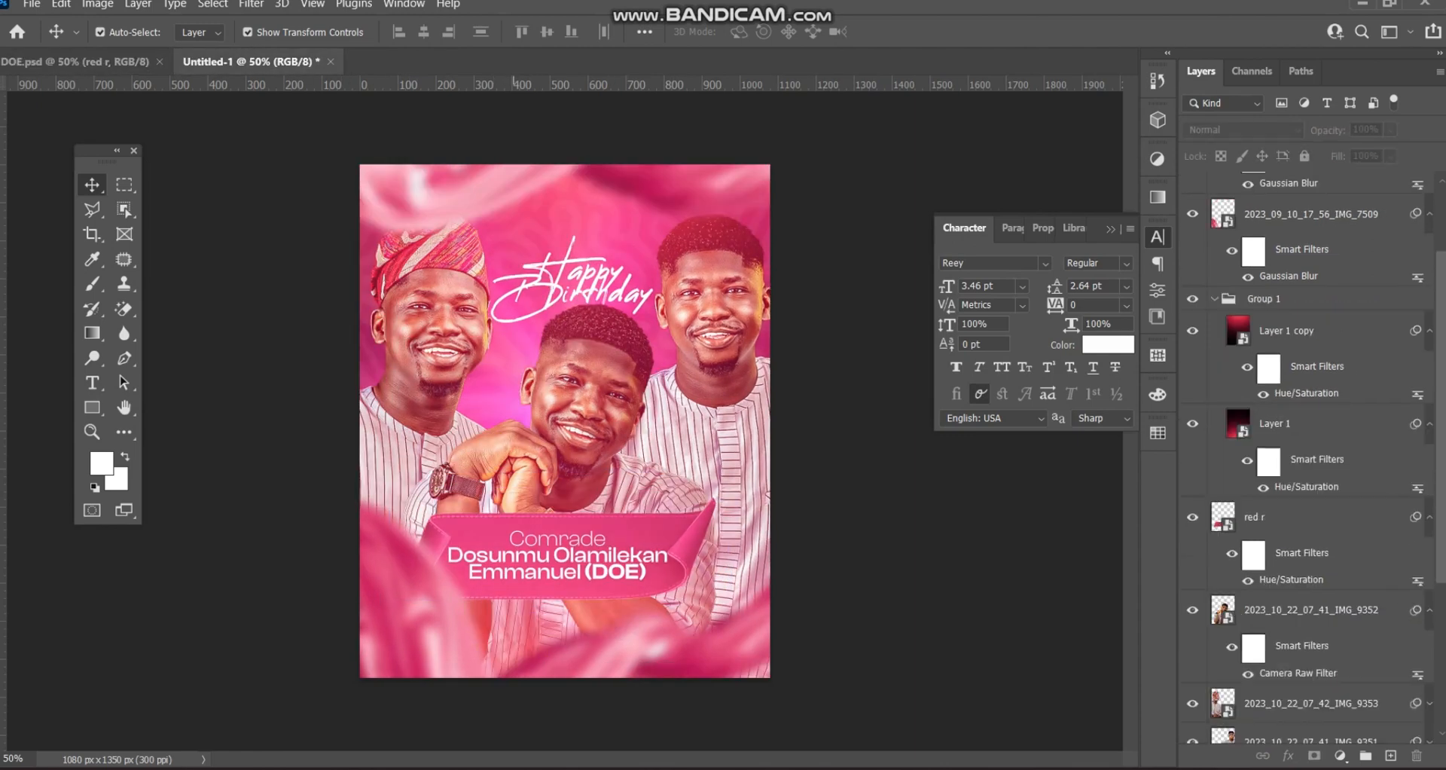
pyautogui.click(586, 384)
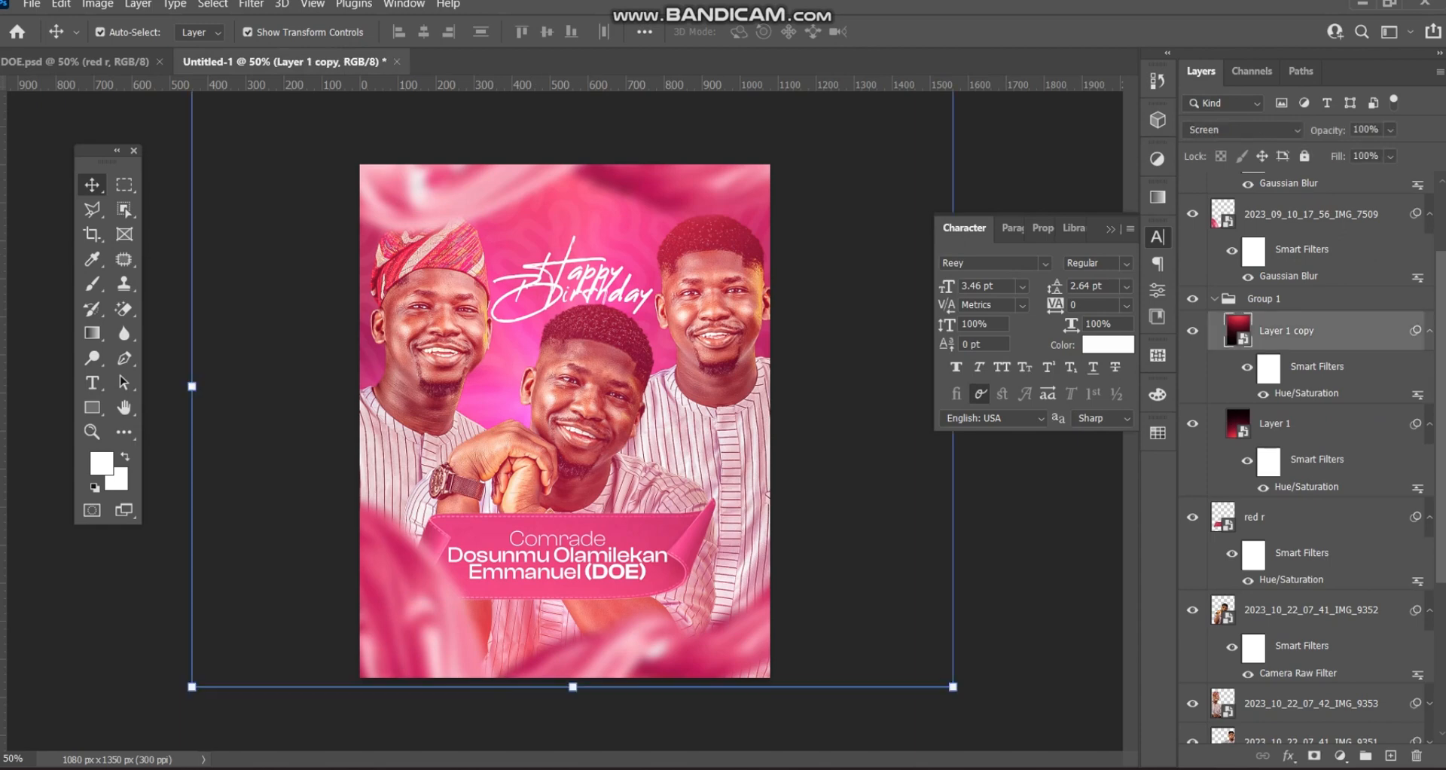
pyautogui.click(1111, 229)
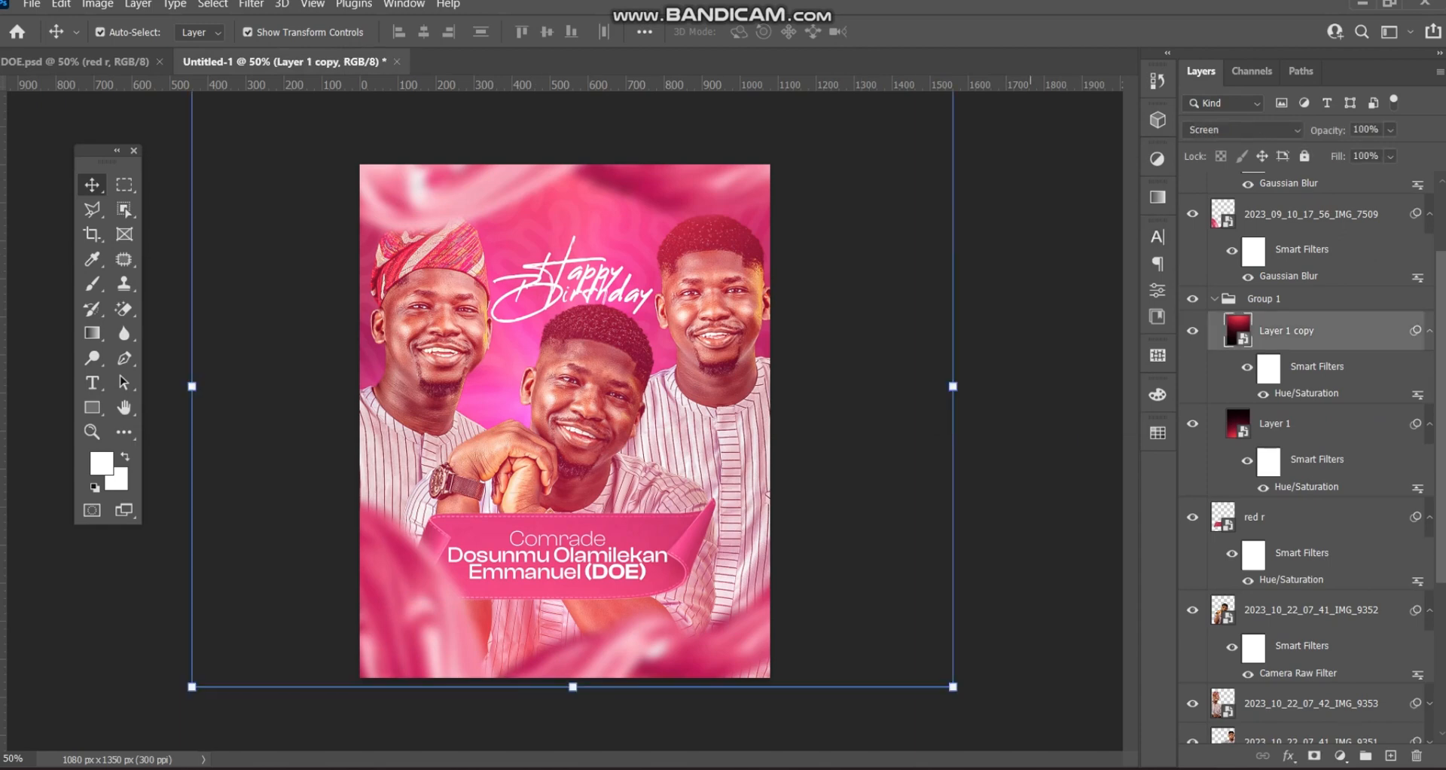
pyautogui.hotkey('ctrl', 't')
pyautogui.moveTo(953, 385); pyautogui.dragTo(1106, 385)
pyautogui.moveTo(712, 284); pyautogui.dragTo(620, 271)
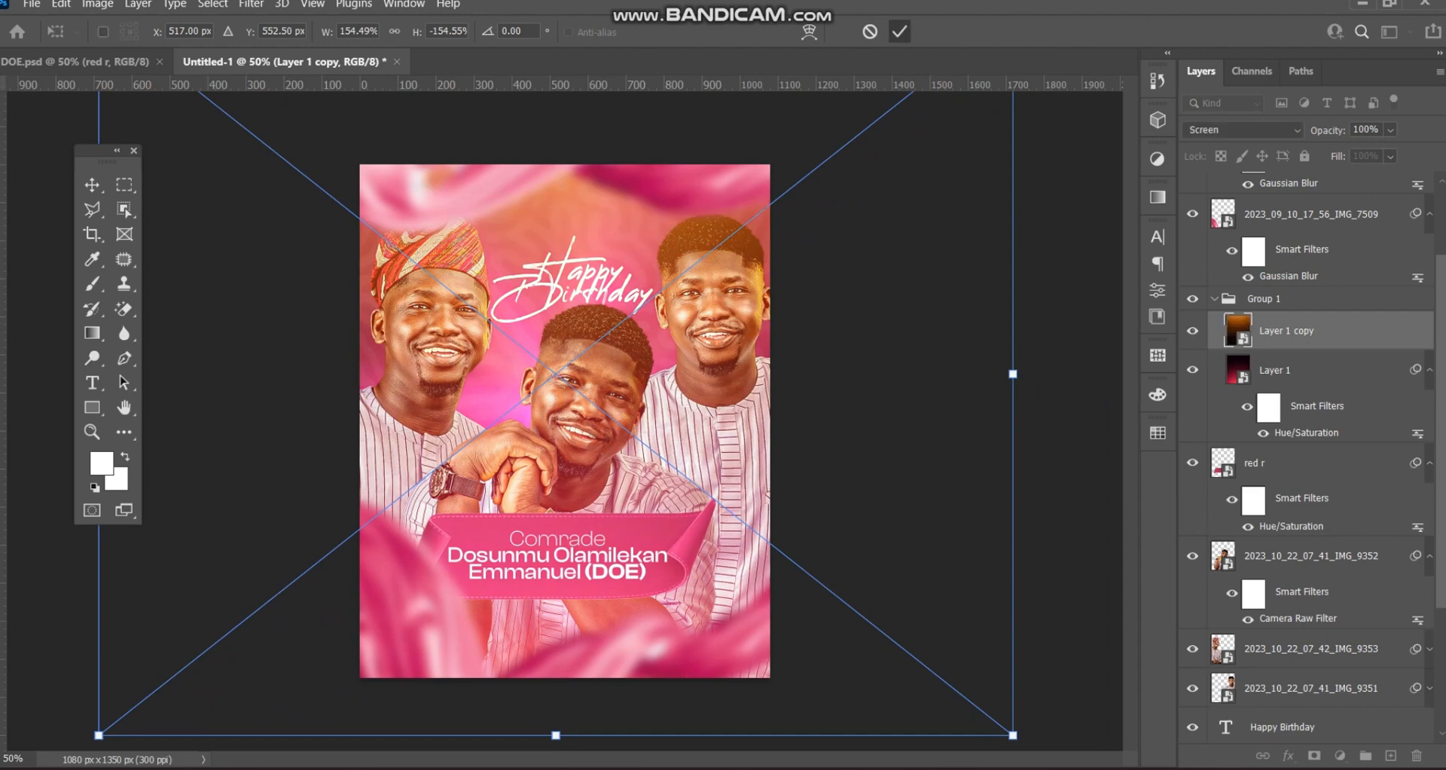
pyautogui.press('Return')
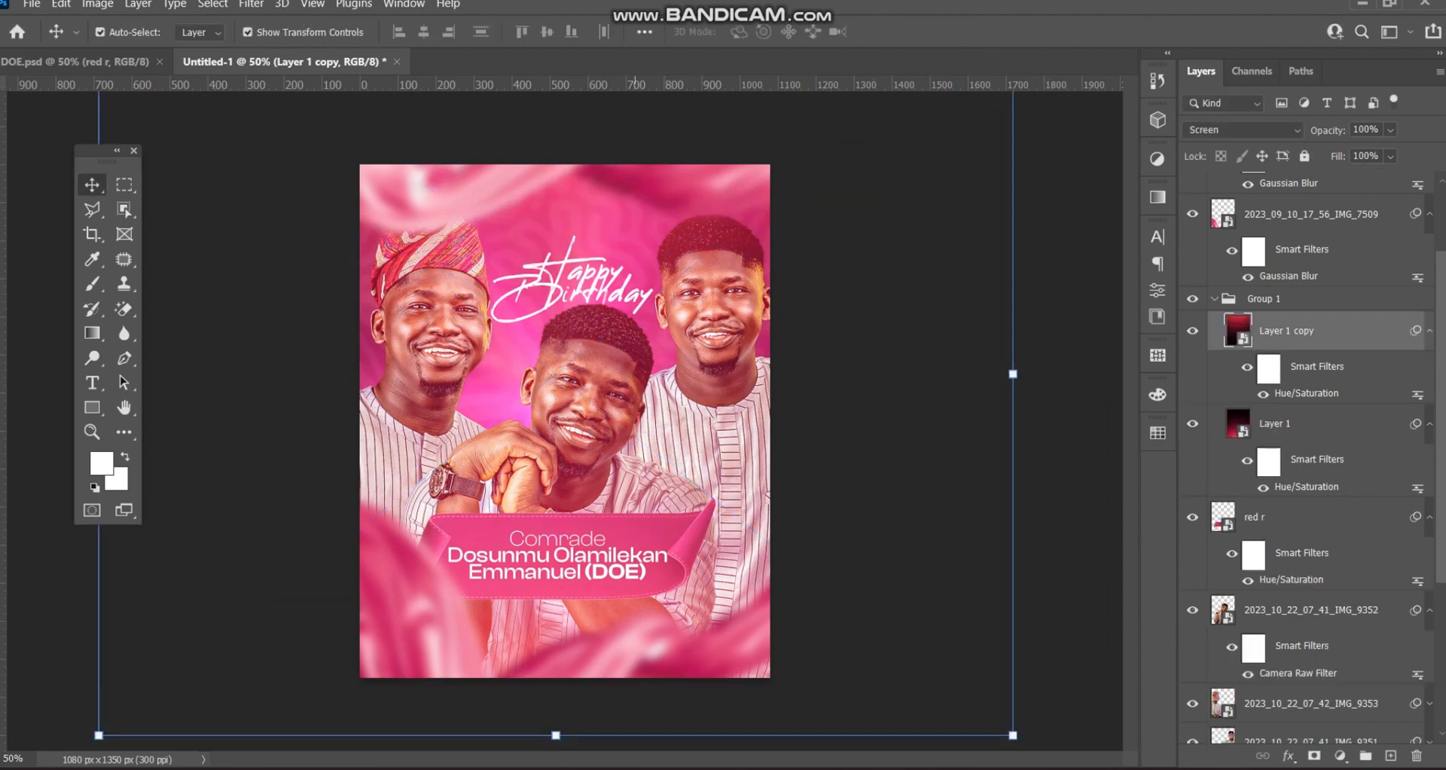
pyautogui.hotkey('ctrl', 't')
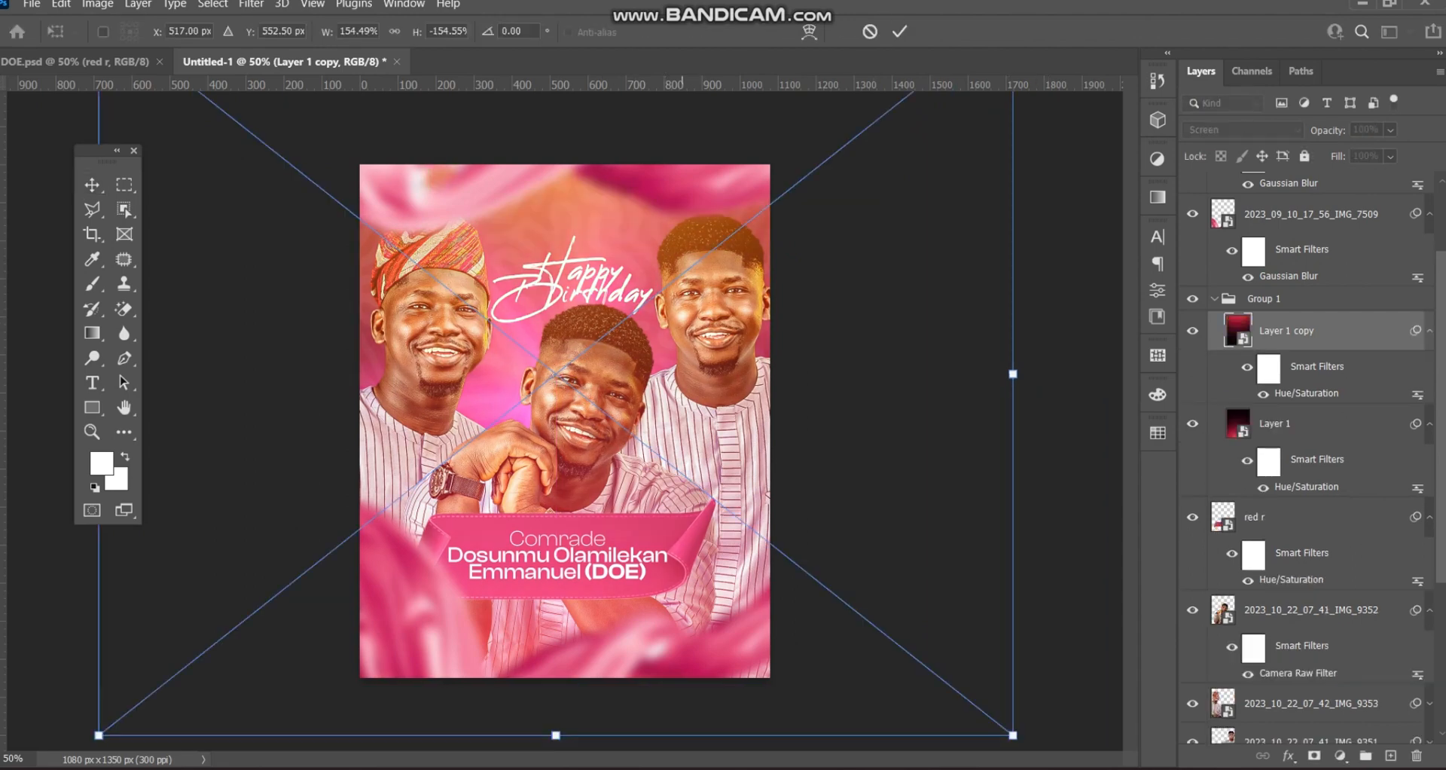
pyautogui.click(899, 31)
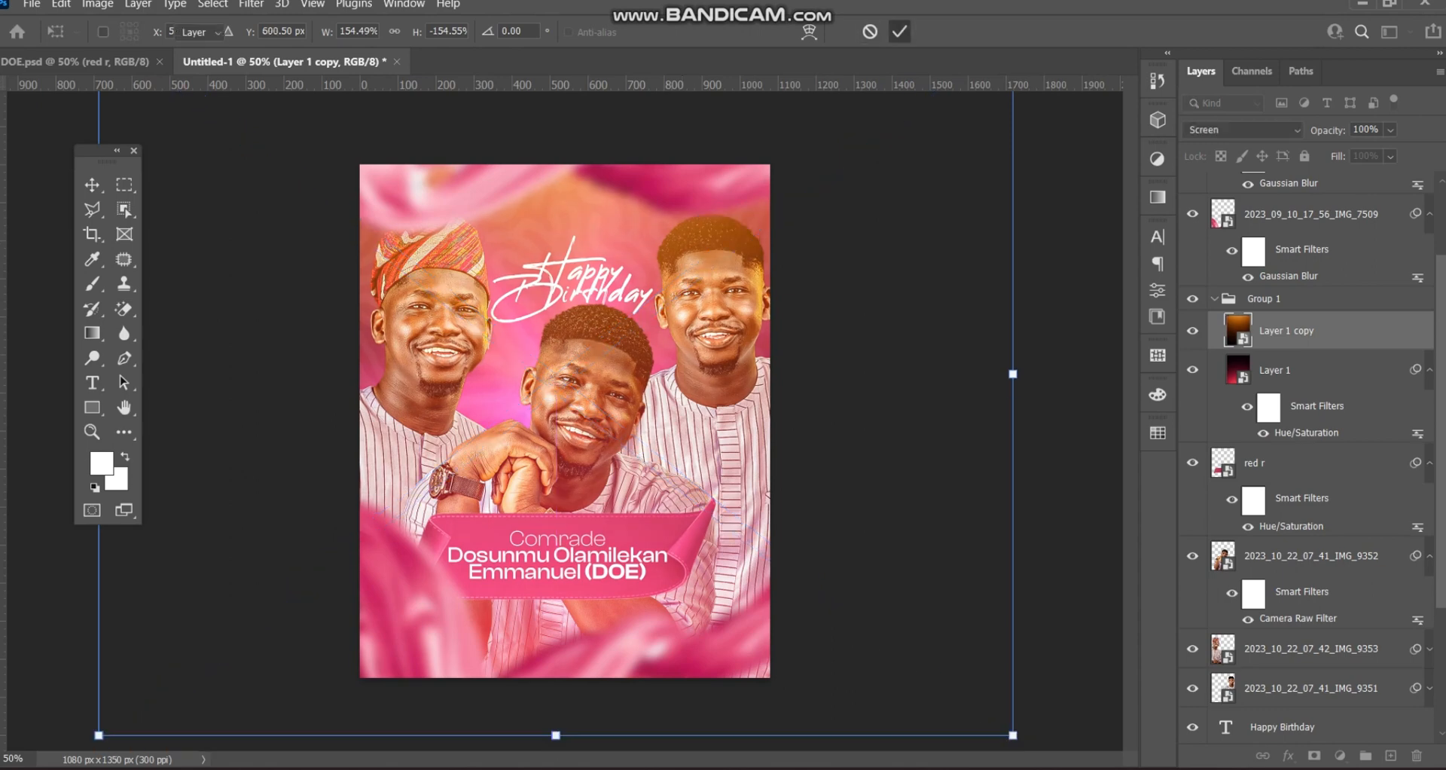
pyautogui.click(219, 181)
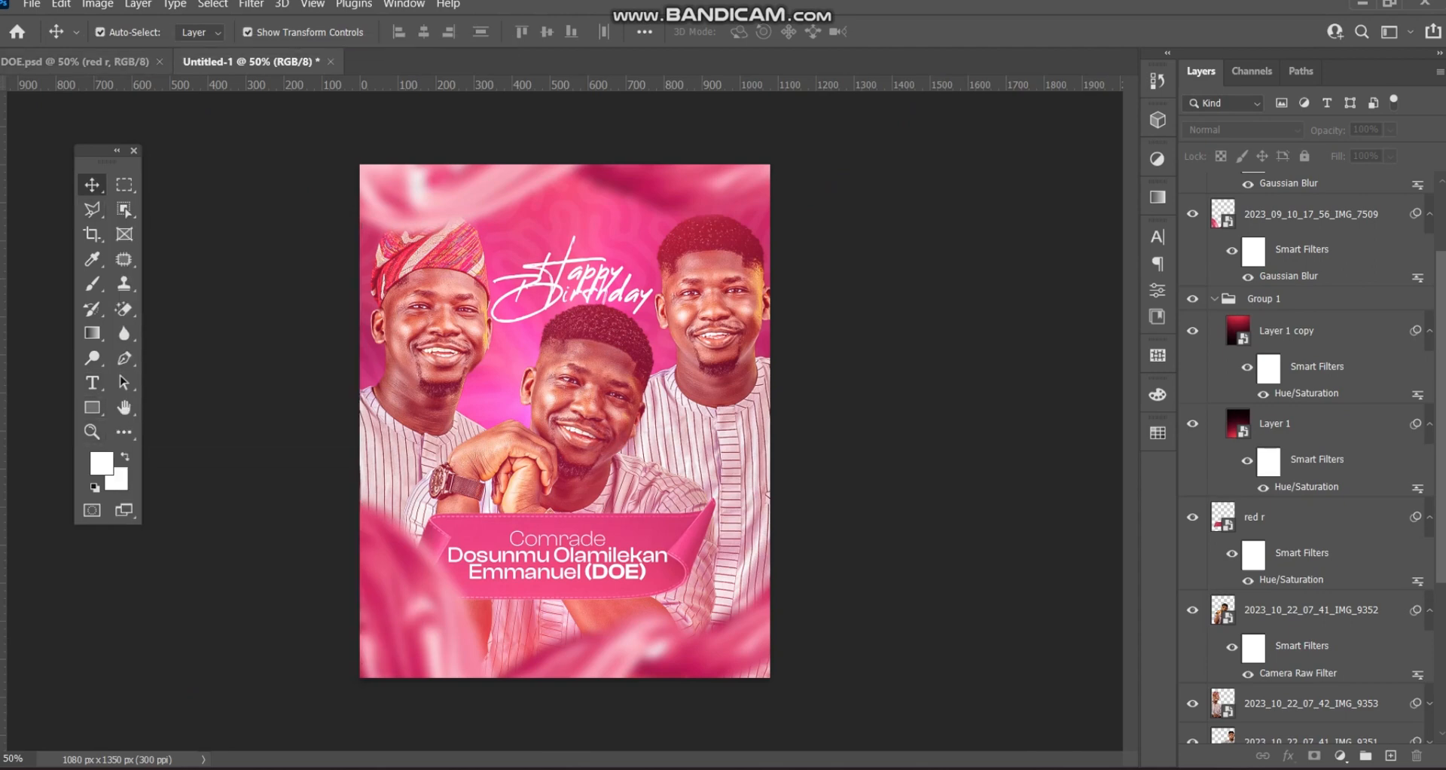
# - Copy the Group 2 OCT 22 badge from DOE.psd into the Untitled-1 flyer
pyautogui.click(75, 61)
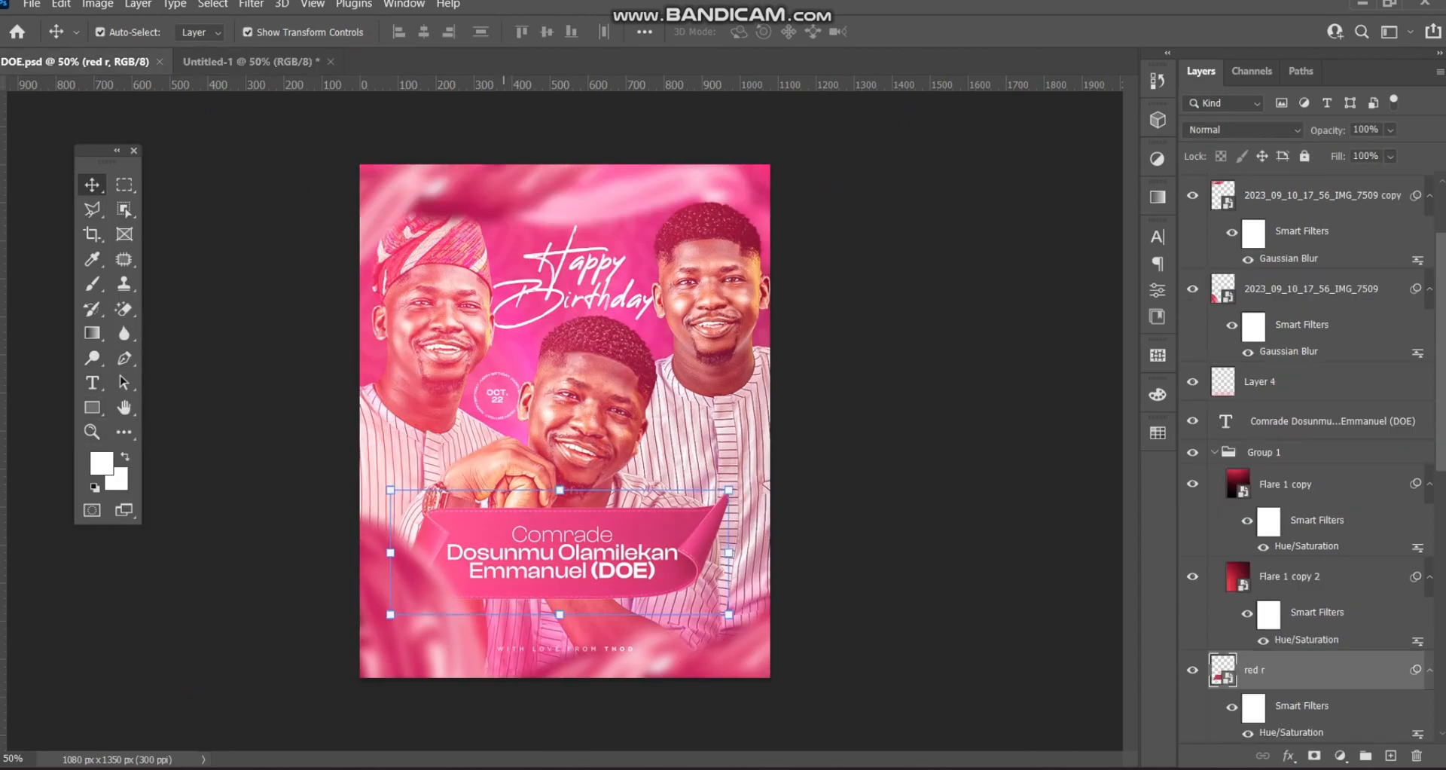
pyautogui.click(1310, 483)
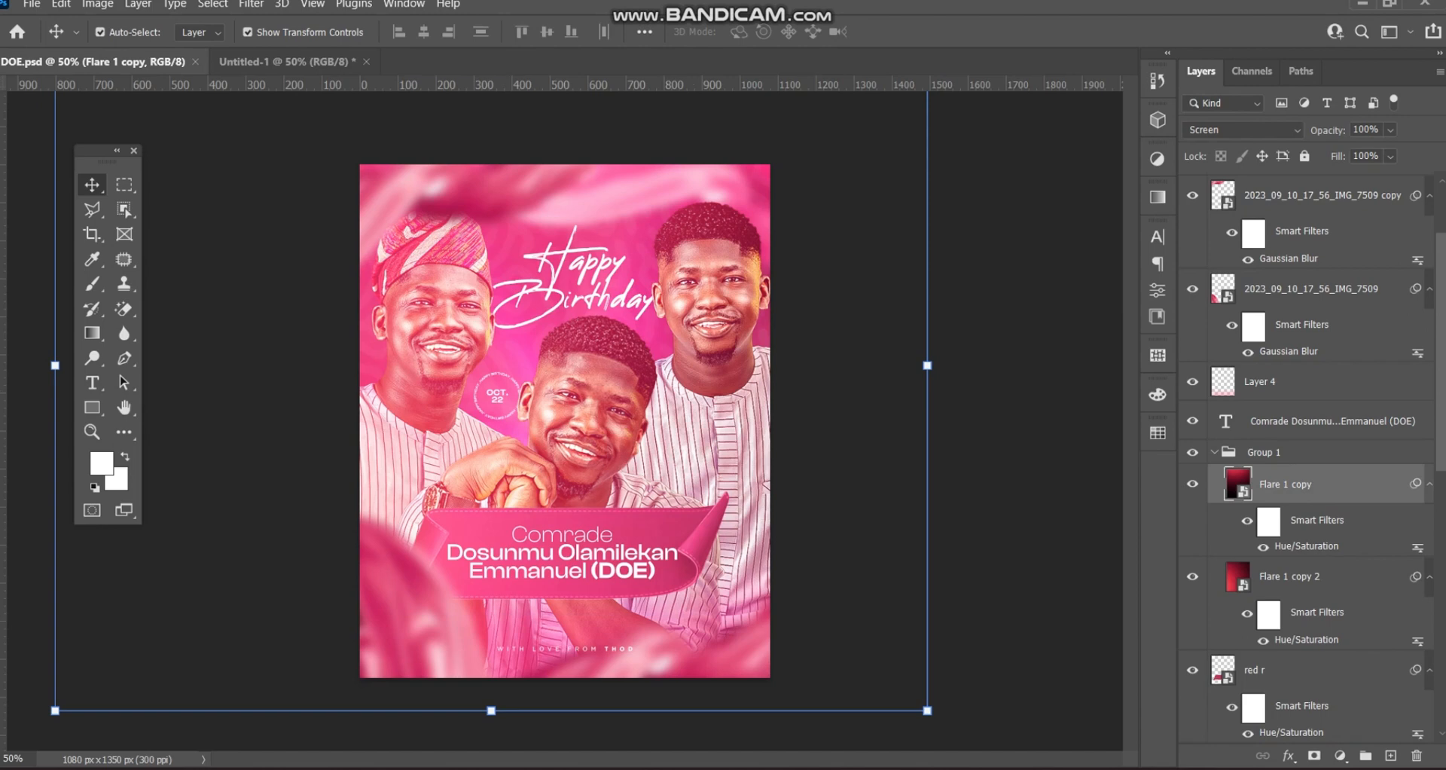
pyautogui.scroll(-3, 1306, 451)
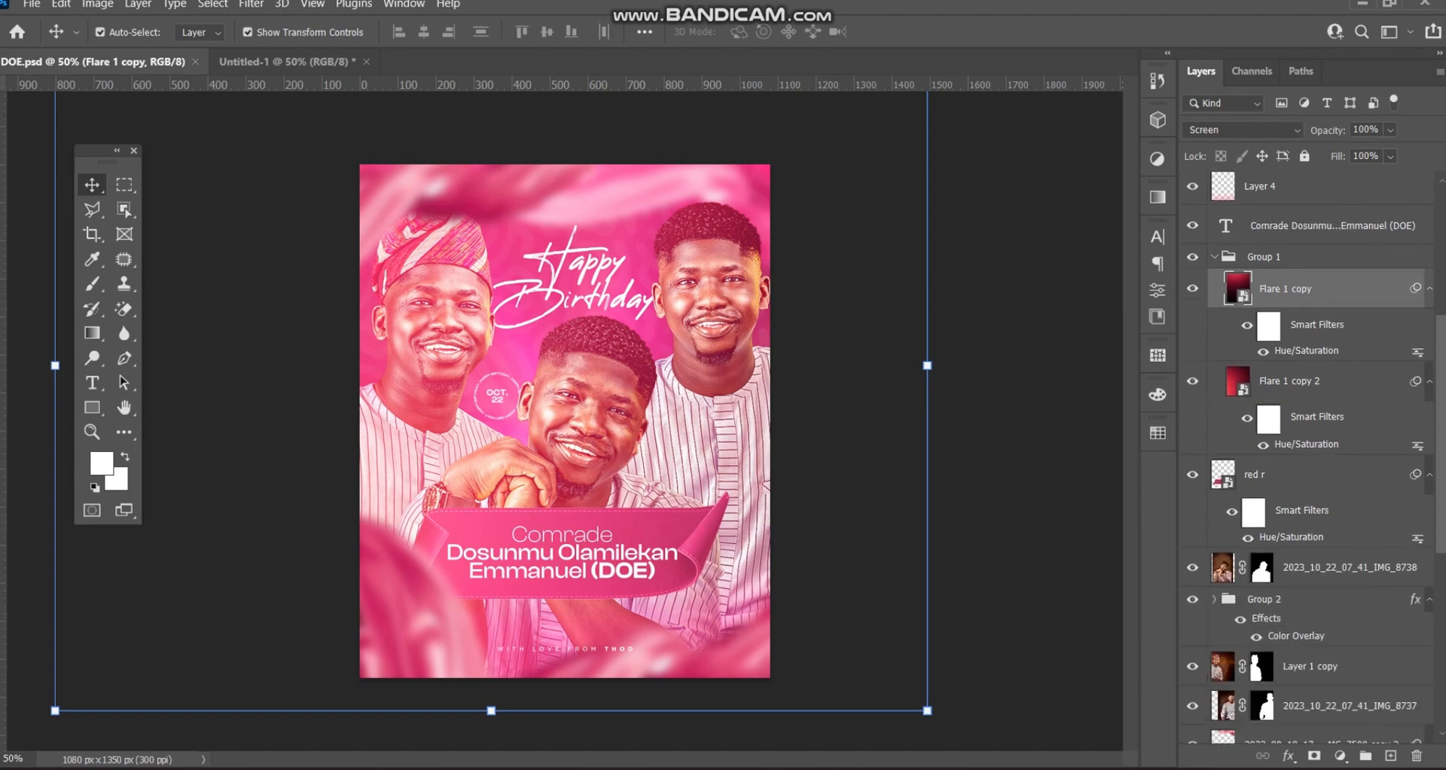
pyautogui.click(1307, 600)
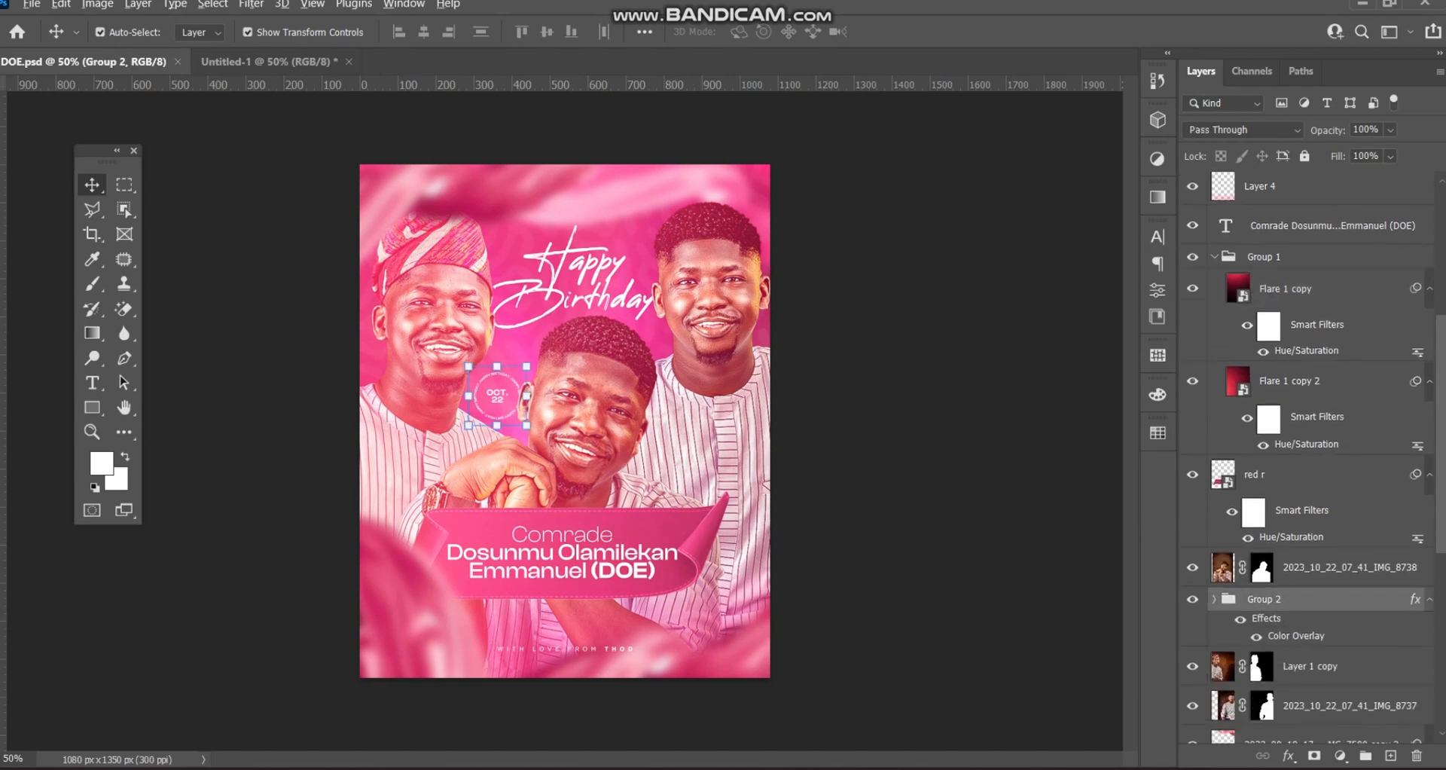
pyautogui.moveTo(1306, 599); pyautogui.dragTo(512, 459)
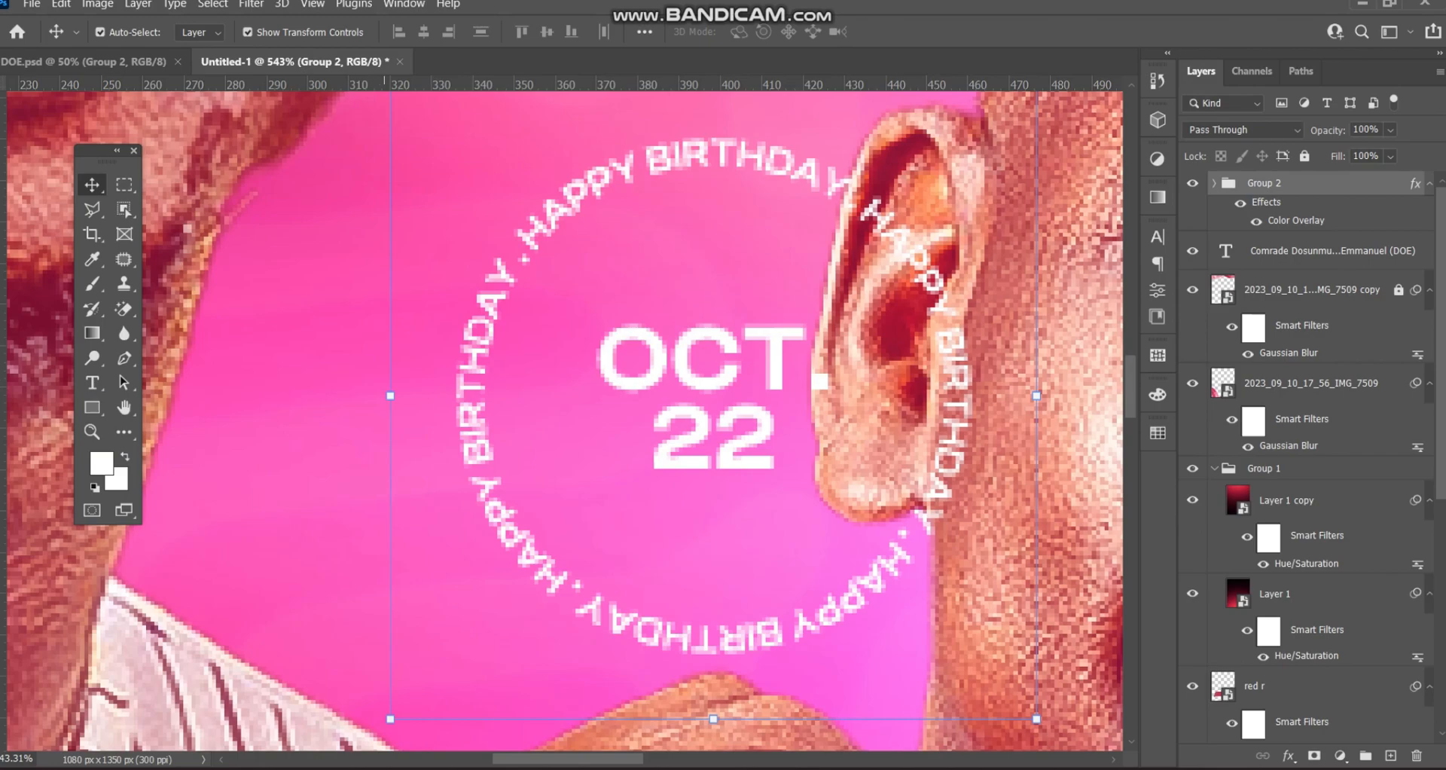
# - Place the badge beside the middle portrait's head, below the portrait layers in the stack
pyautogui.hotkey('ctrl', 't')
pyautogui.hotkey('ctrl', '-')
pyautogui.hotkey('ctrl', '-')
pyautogui.hotkey('ctrl', '-')
pyautogui.hotkey('ctrl', '-')
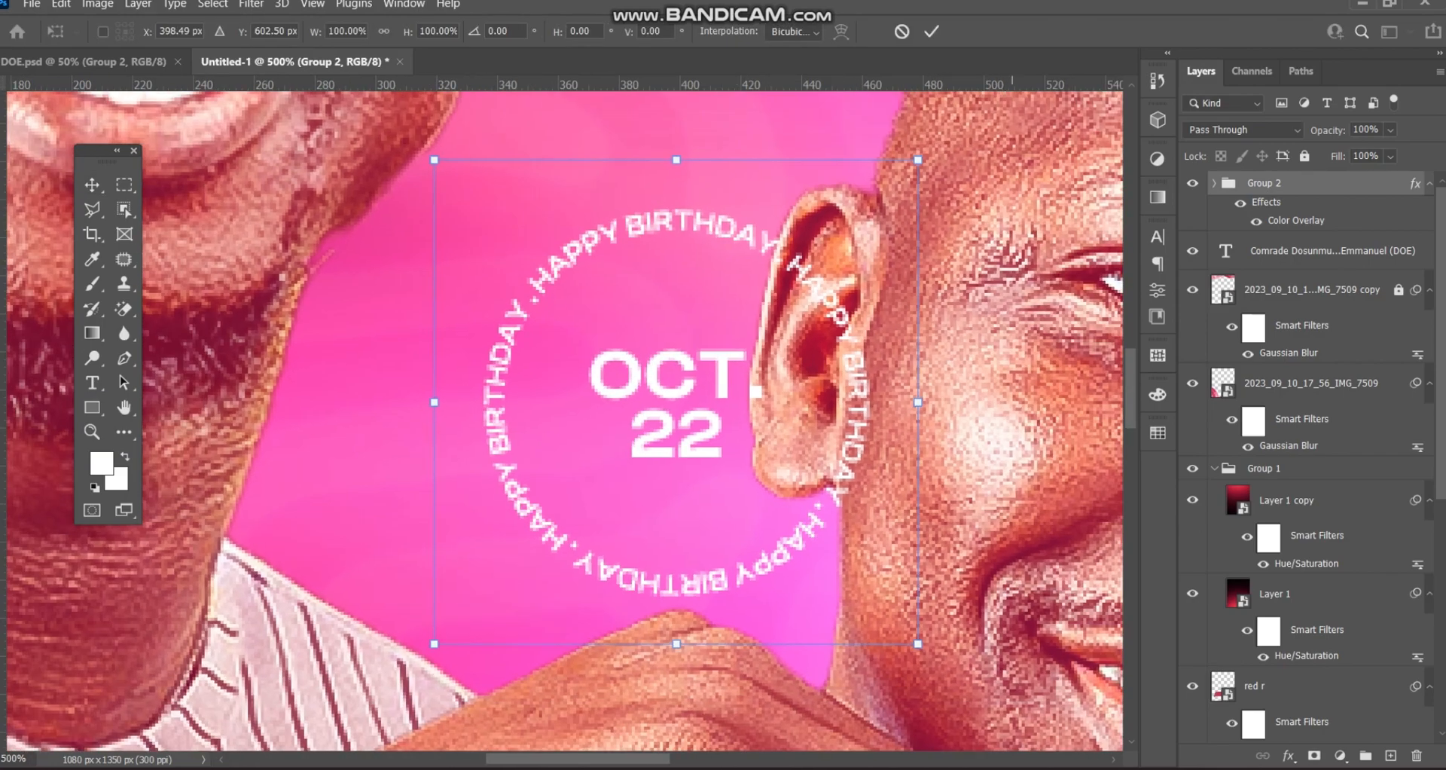
pyautogui.hotkey('ctrl', '-')
pyautogui.hotkey('ctrl', '-')
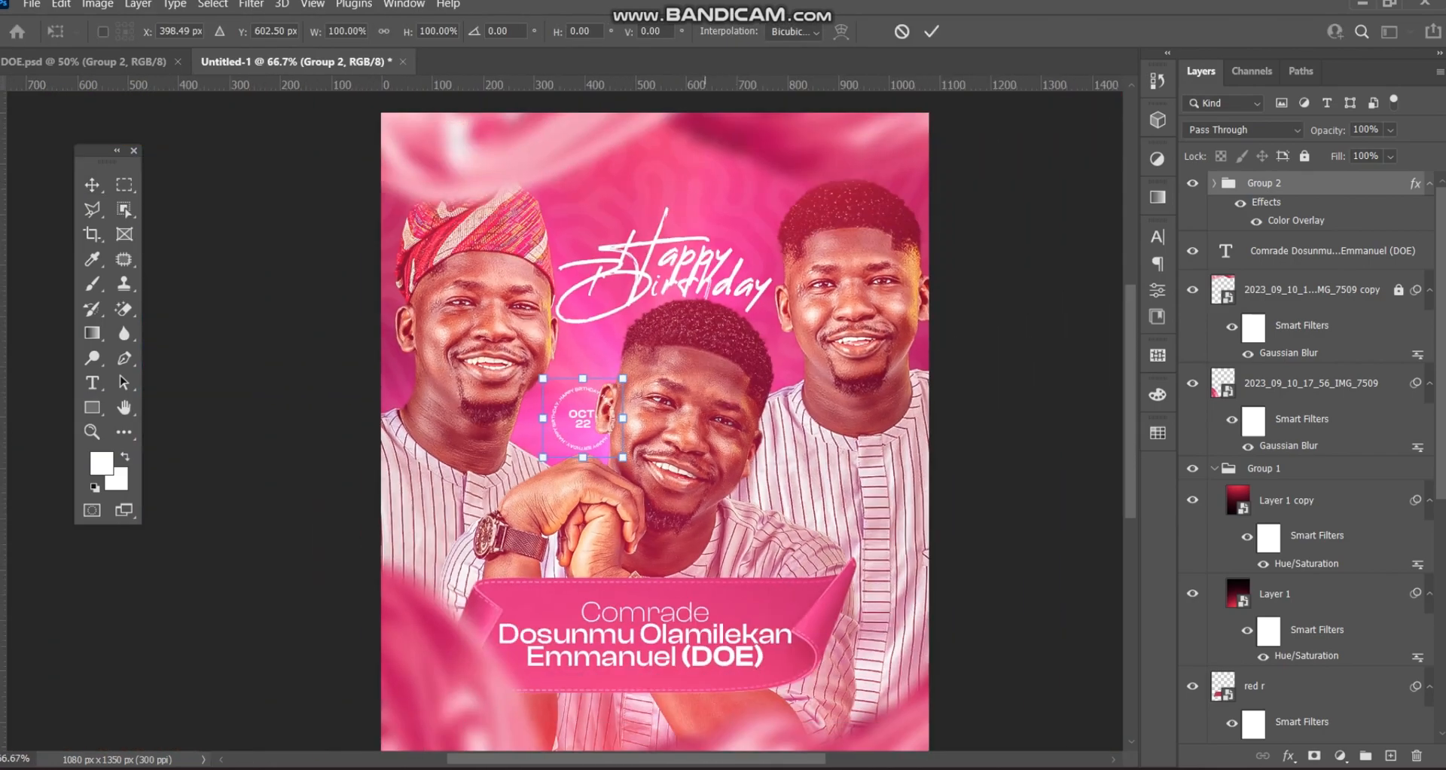
pyautogui.moveTo(597, 389); pyautogui.dragTo(580, 387)
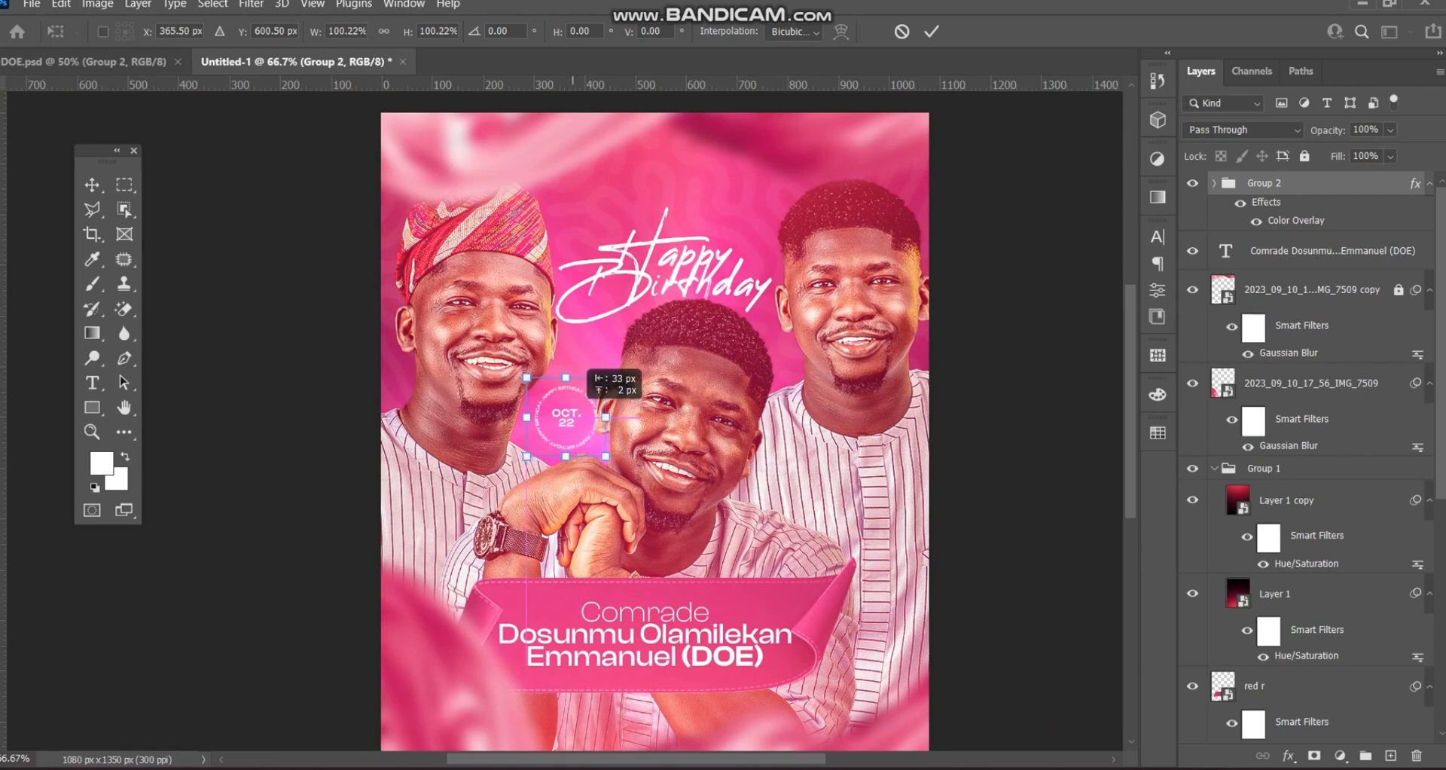
pyautogui.press('Return')
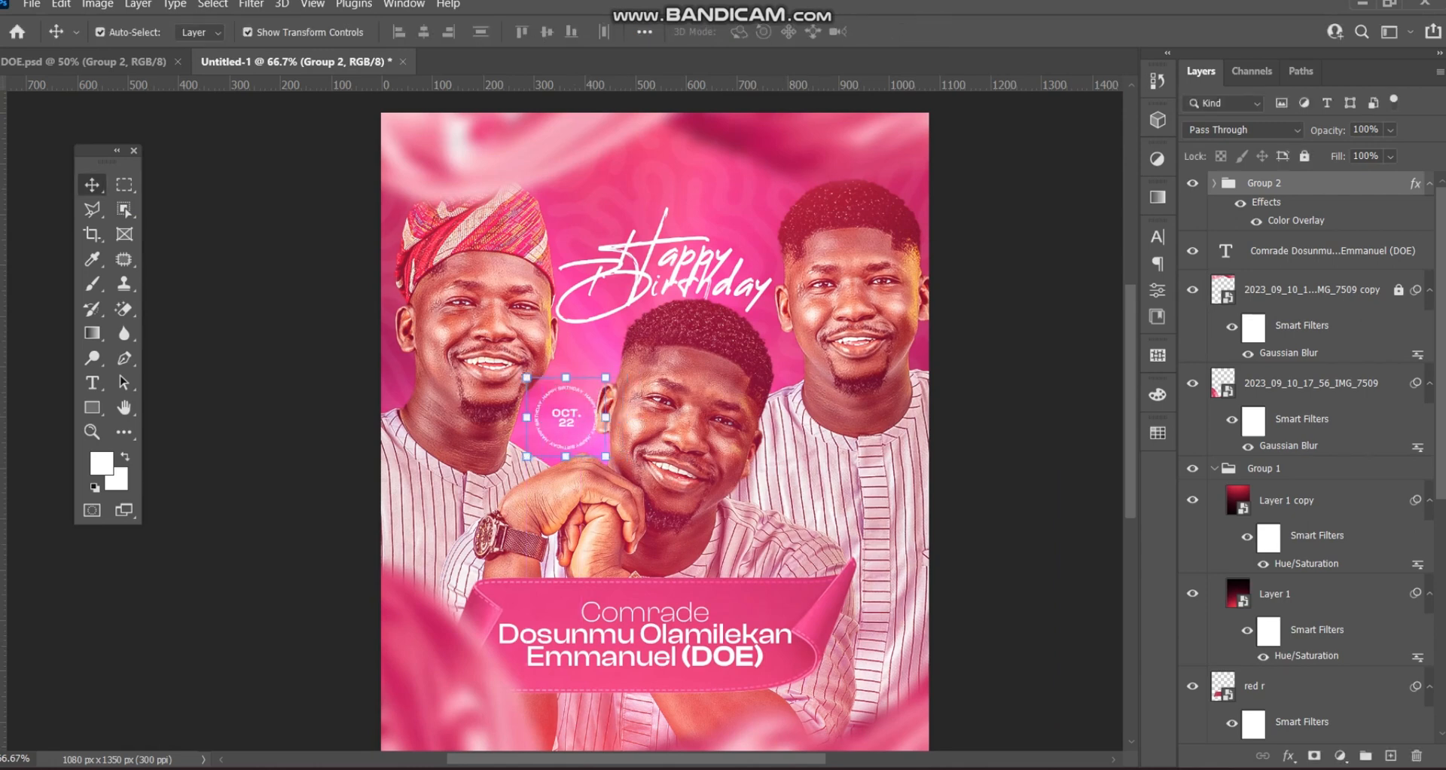
pyautogui.moveTo(1280, 183); pyautogui.dragTo(1280, 517)
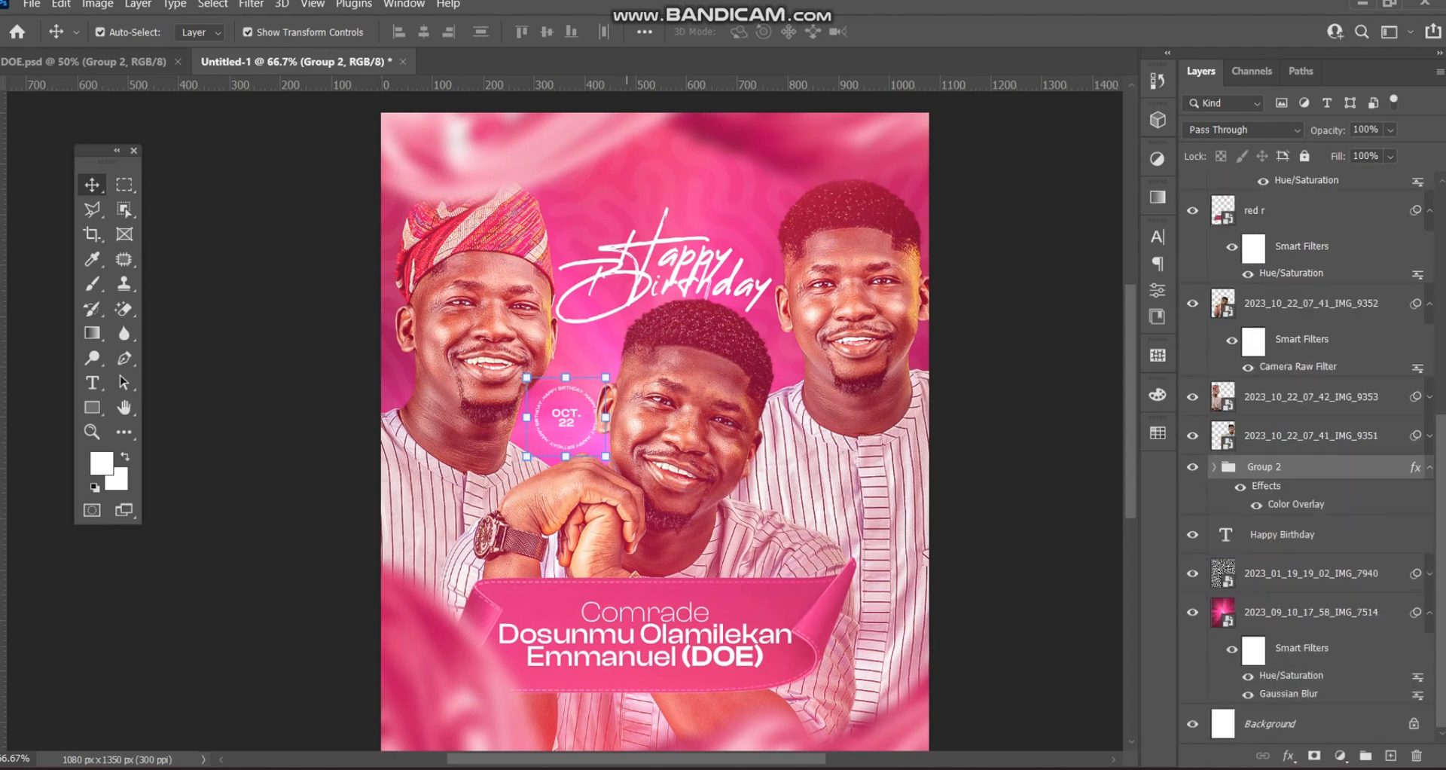
pyautogui.hotkey('ctrl', 't')
pyautogui.moveTo(576, 391); pyautogui.dragTo(576, 389)
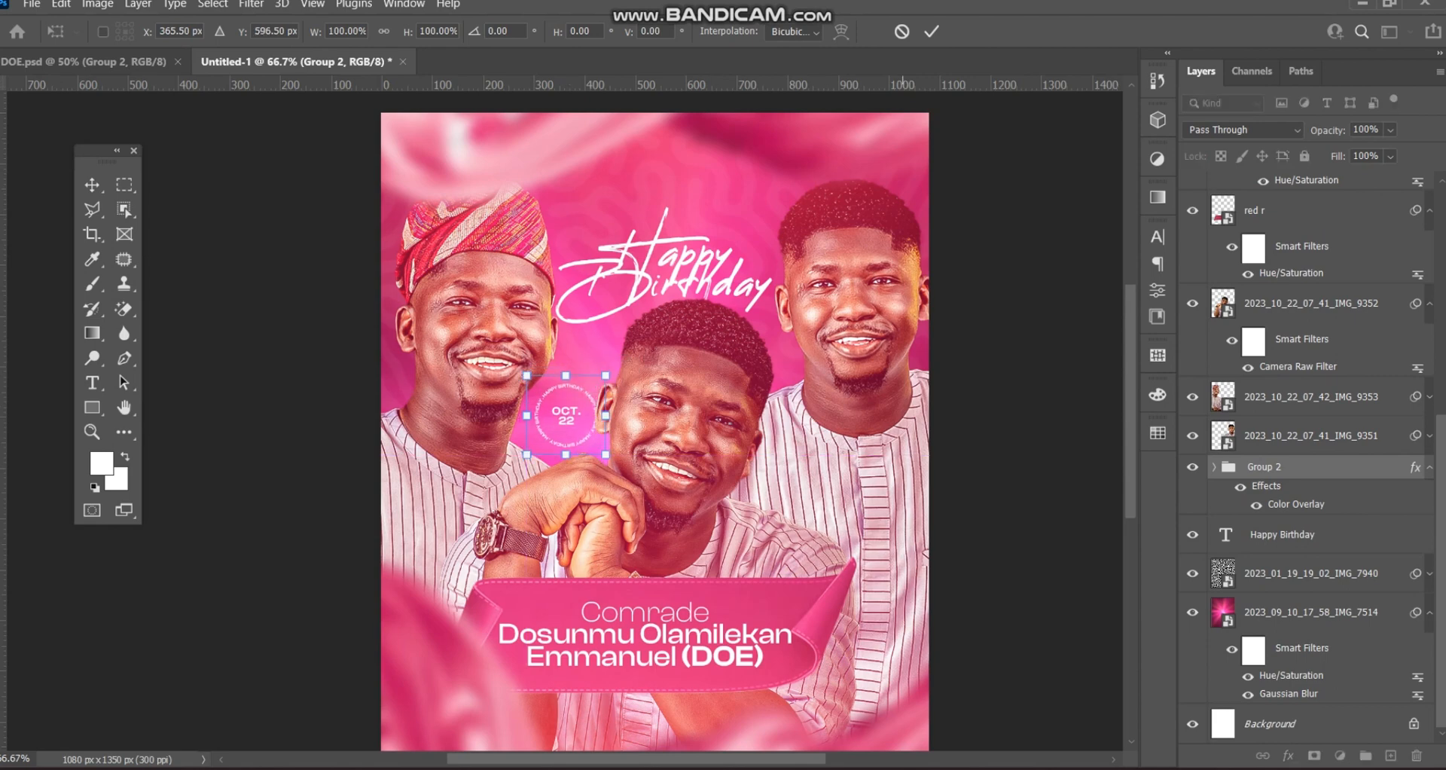
pyautogui.click(932, 32)
# - Add a 'WITH LOVE FROM…' credit line at bottom centre and raise its layer near the top
pyautogui.scroll(-5, 1019, 316)
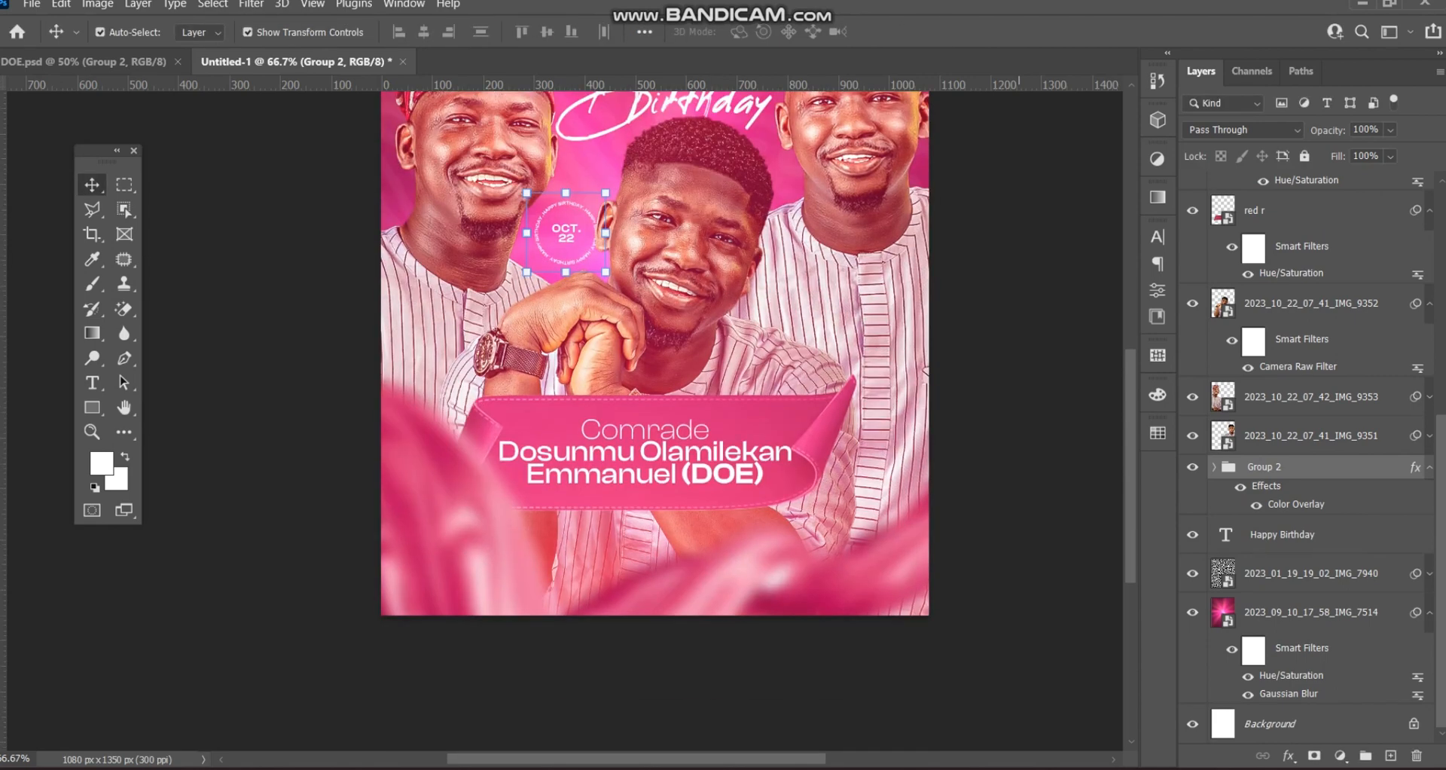
pyautogui.click(92, 382)
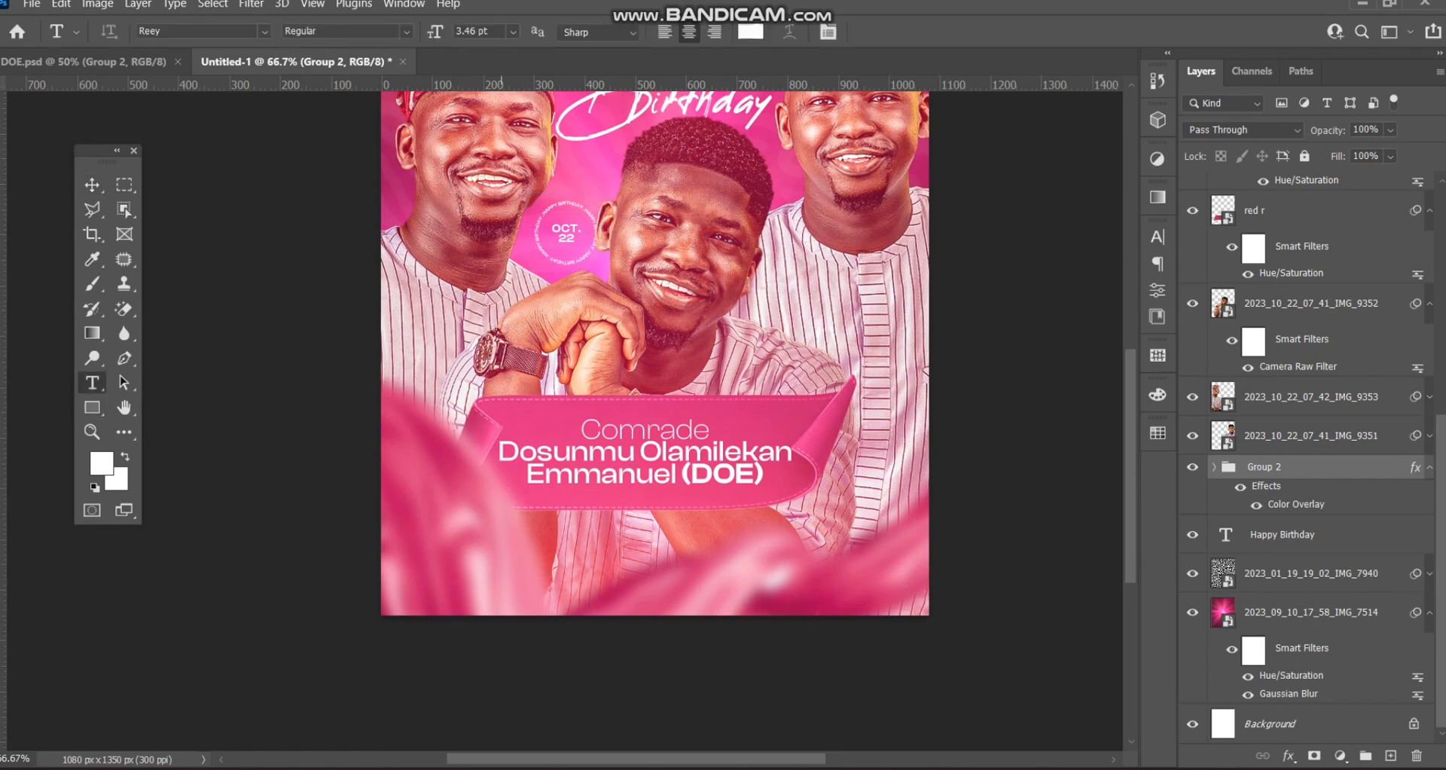
pyautogui.click(576, 605)
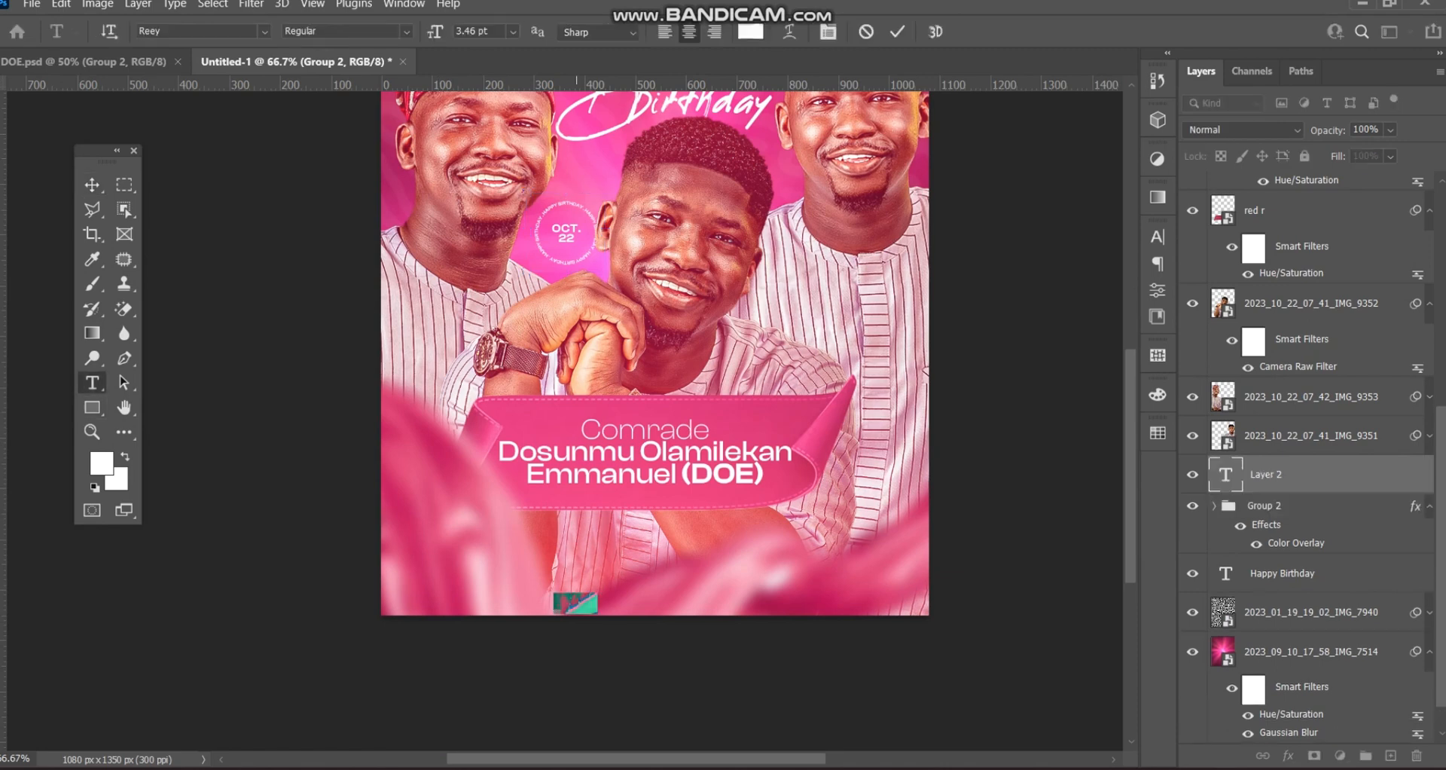
pyautogui.press('BackSpace')
pyautogui.write('g you m')
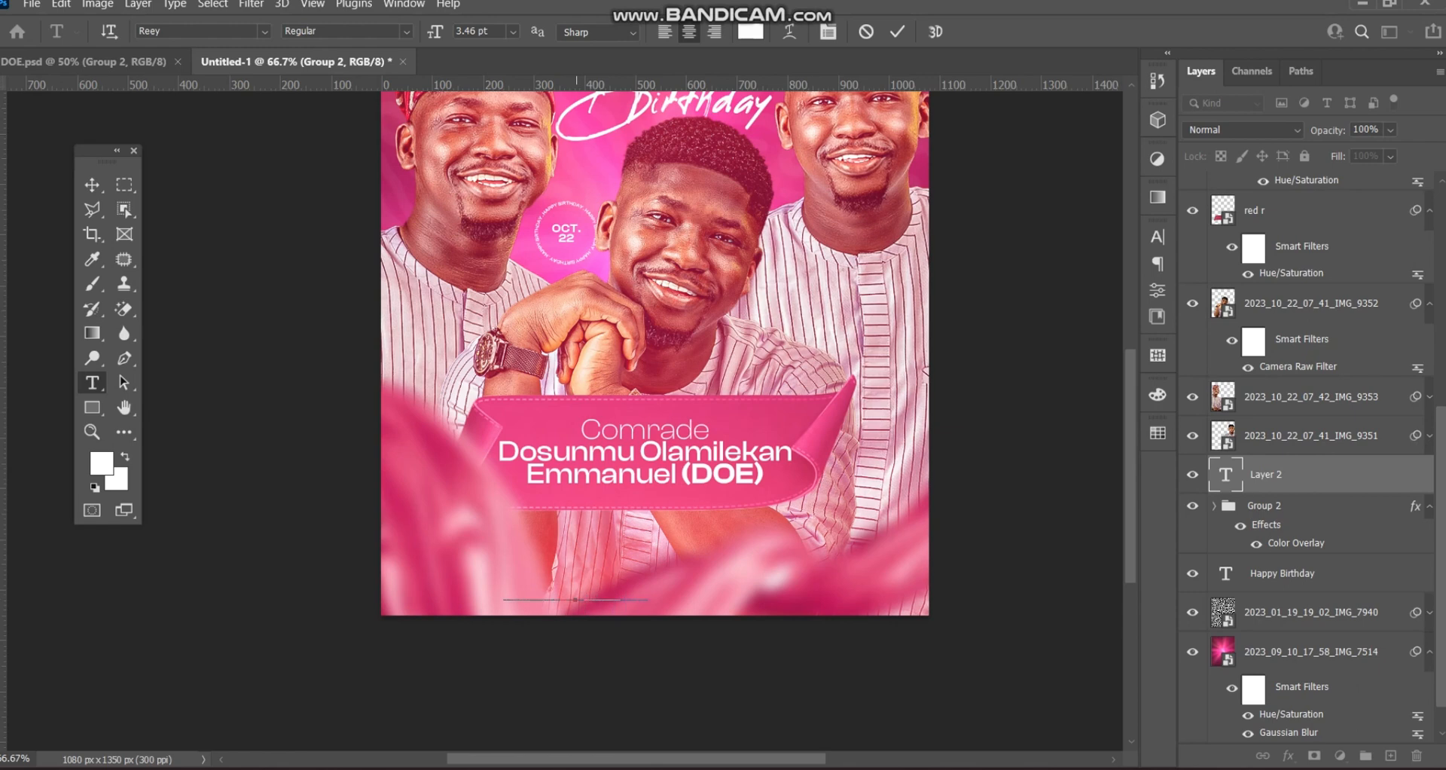
pyautogui.click(92, 184)
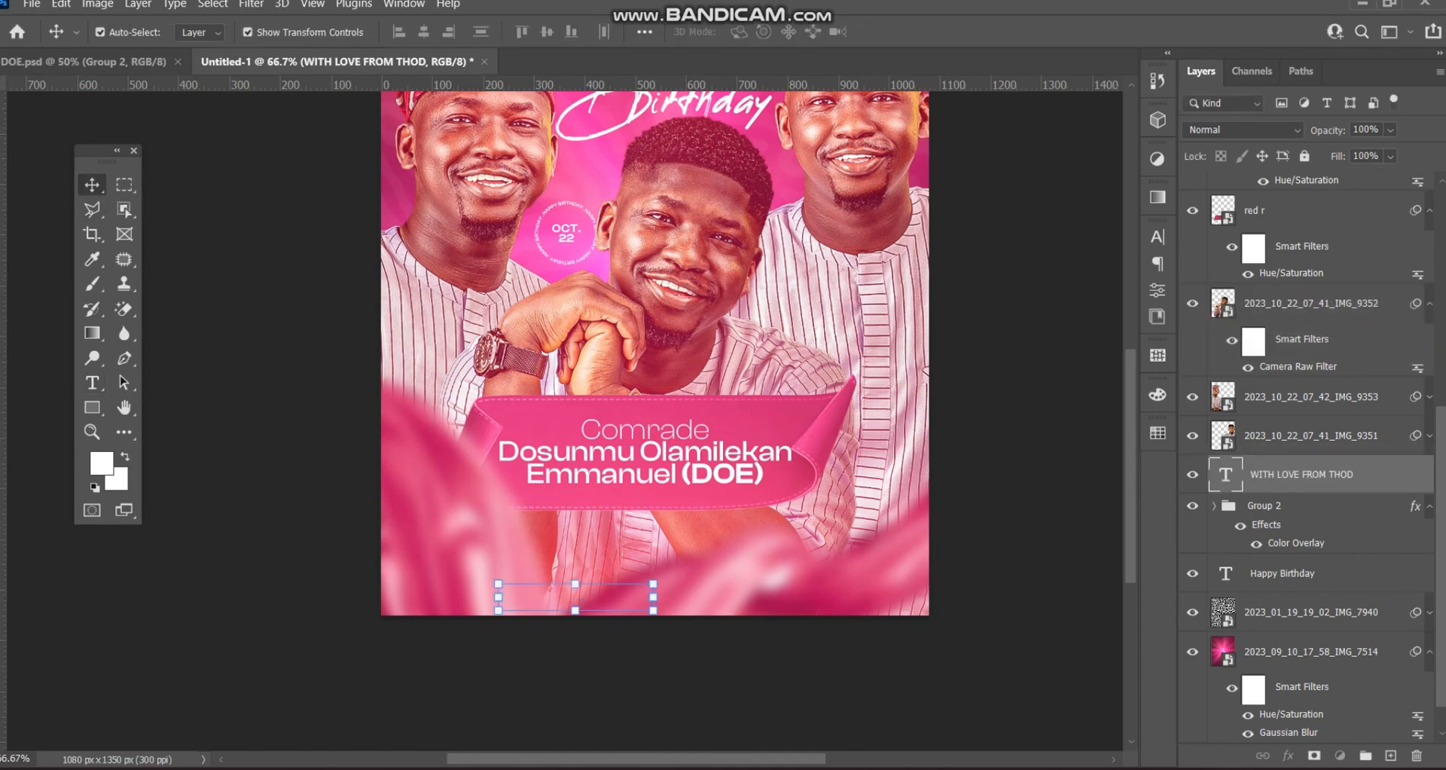
pyautogui.hotkey('ctrl', ']')
pyautogui.hotkey('ctrl', ']')
pyautogui.hotkey('ctrl', ']')
pyautogui.moveTo(1301, 303); pyautogui.dragTo(1301, 211)
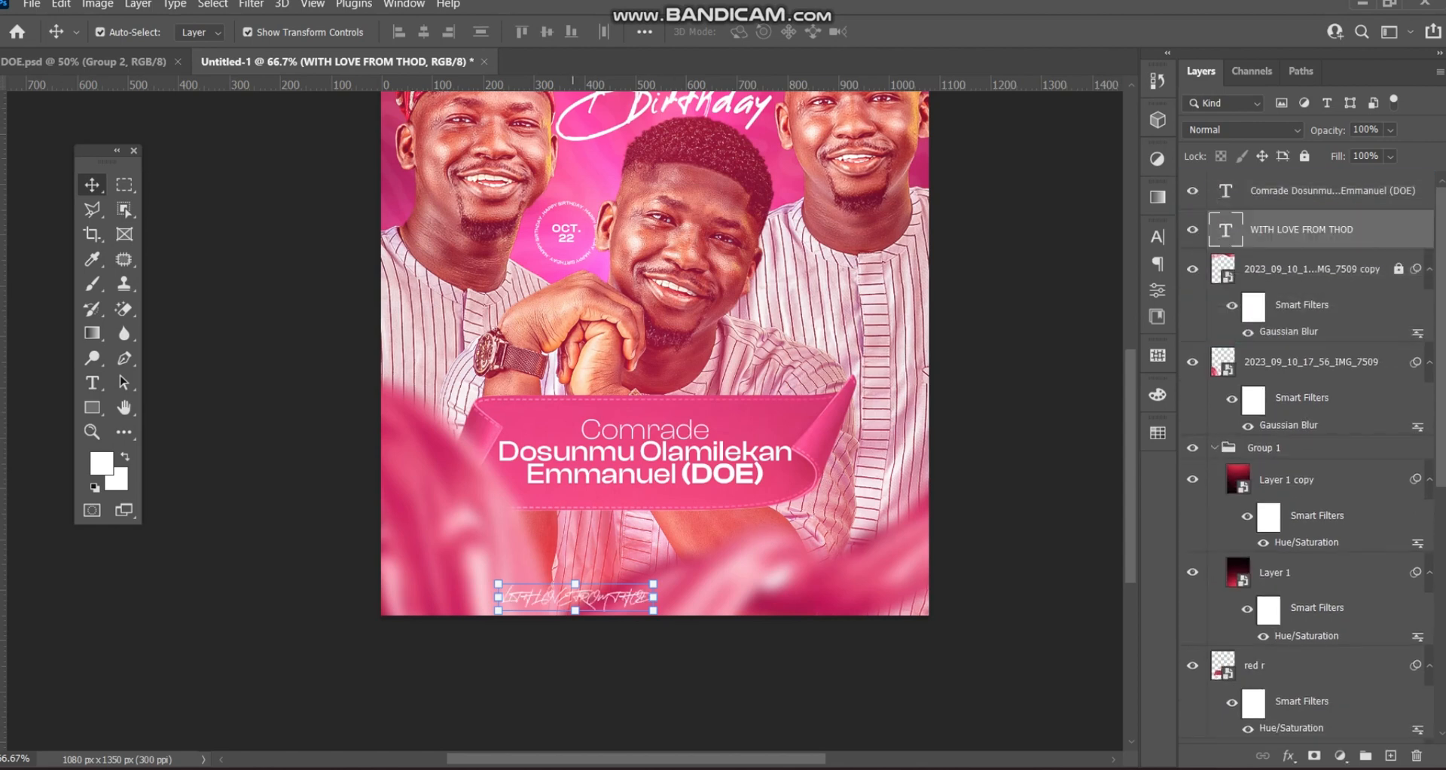
# - Set the credit text to Clash Display with tracking 600
pyautogui.hotkey('ctrl', 't')
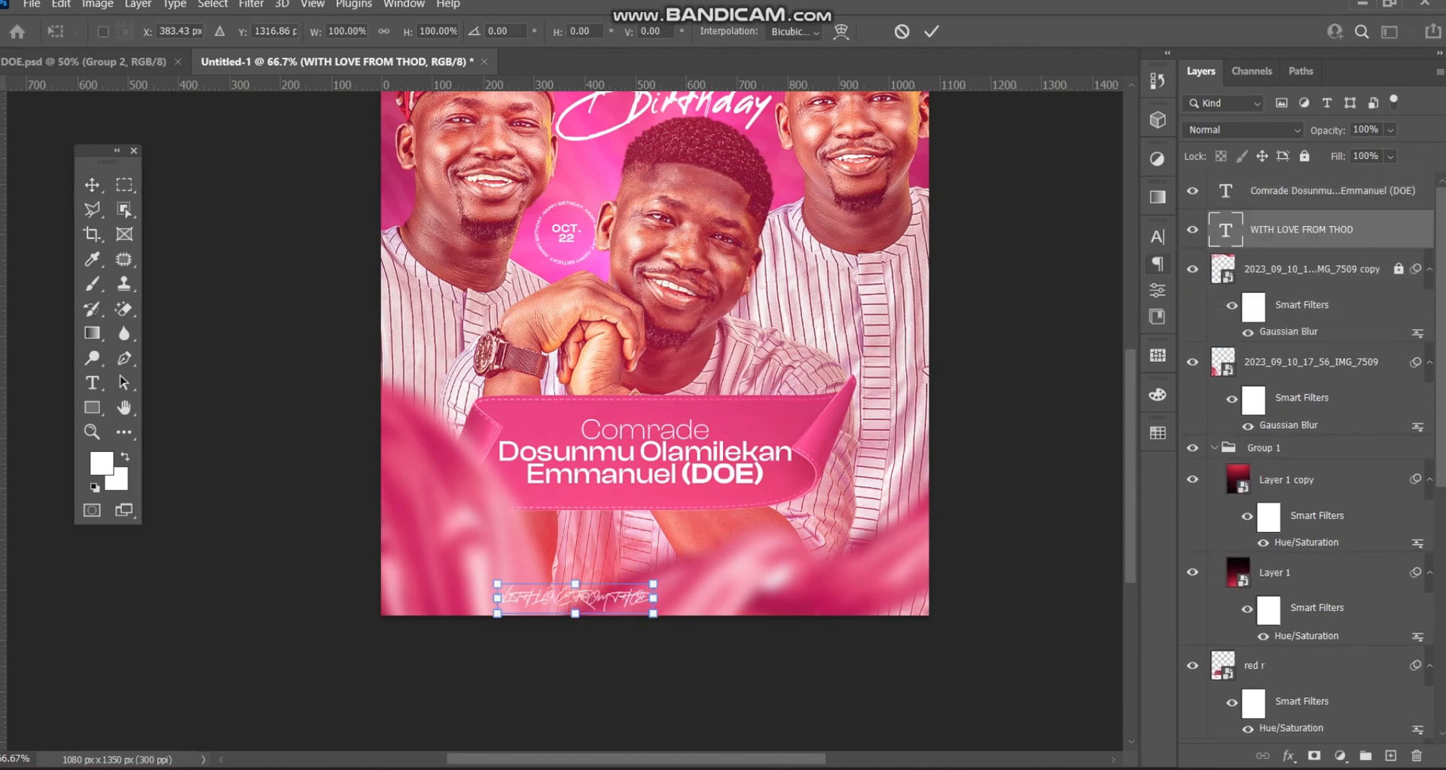
pyautogui.click(1158, 237)
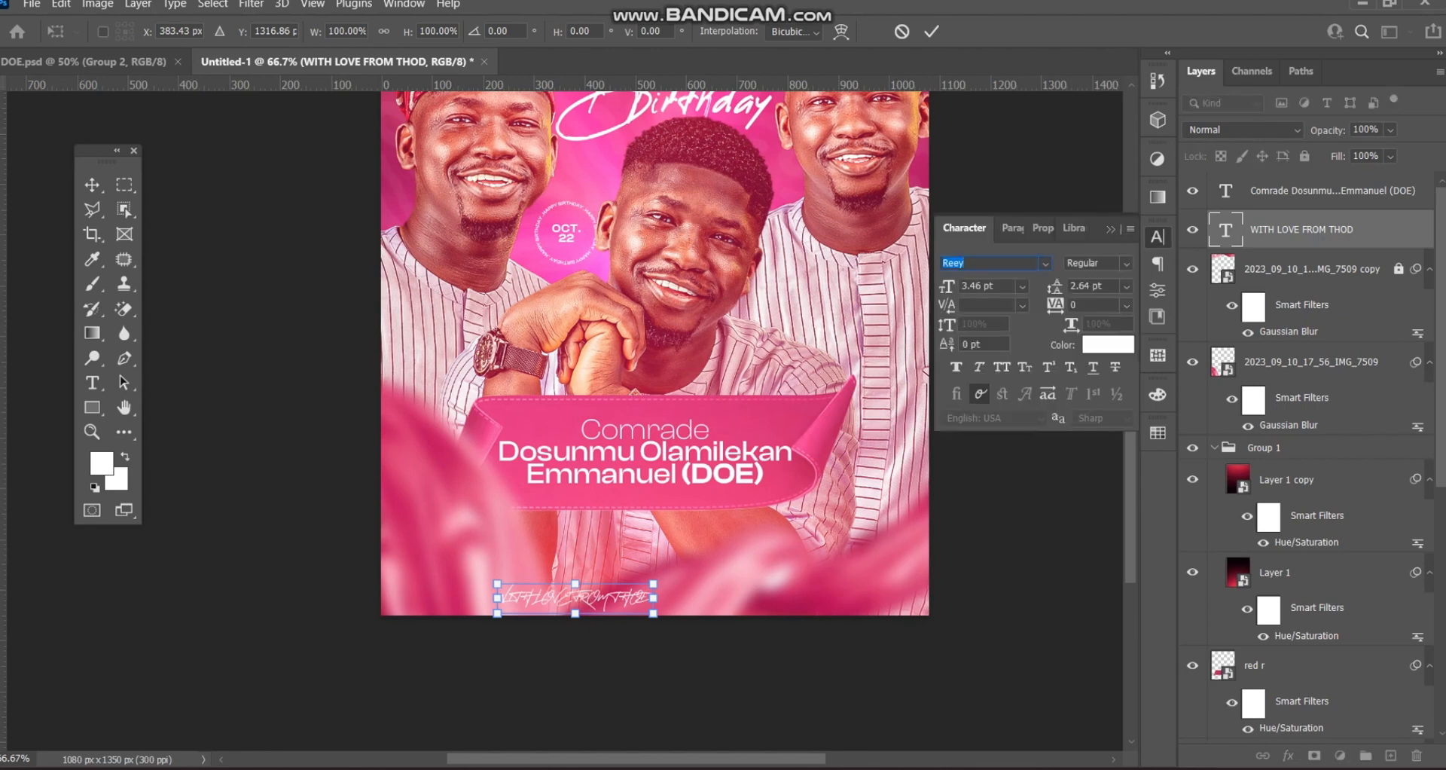
pyautogui.write('clash')
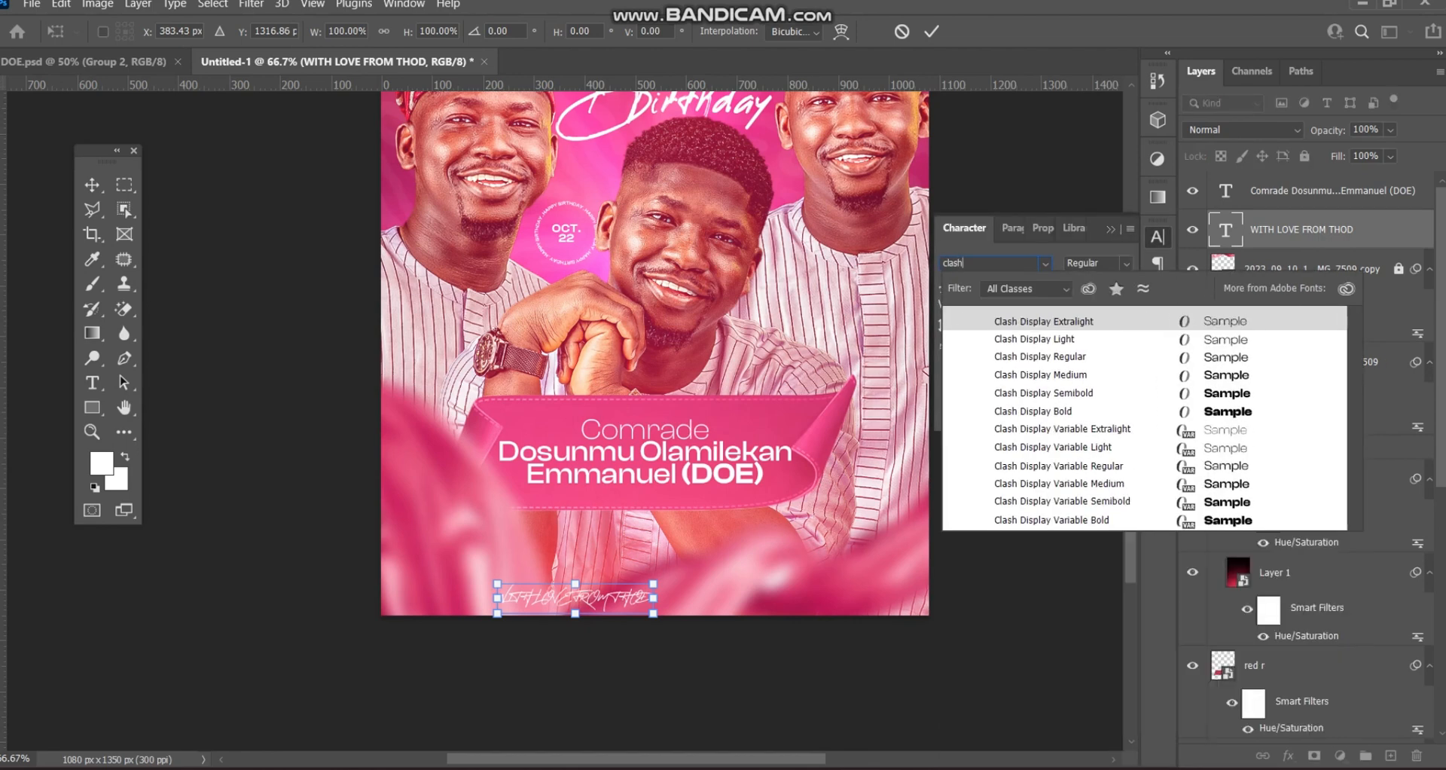
pyautogui.press('Return')
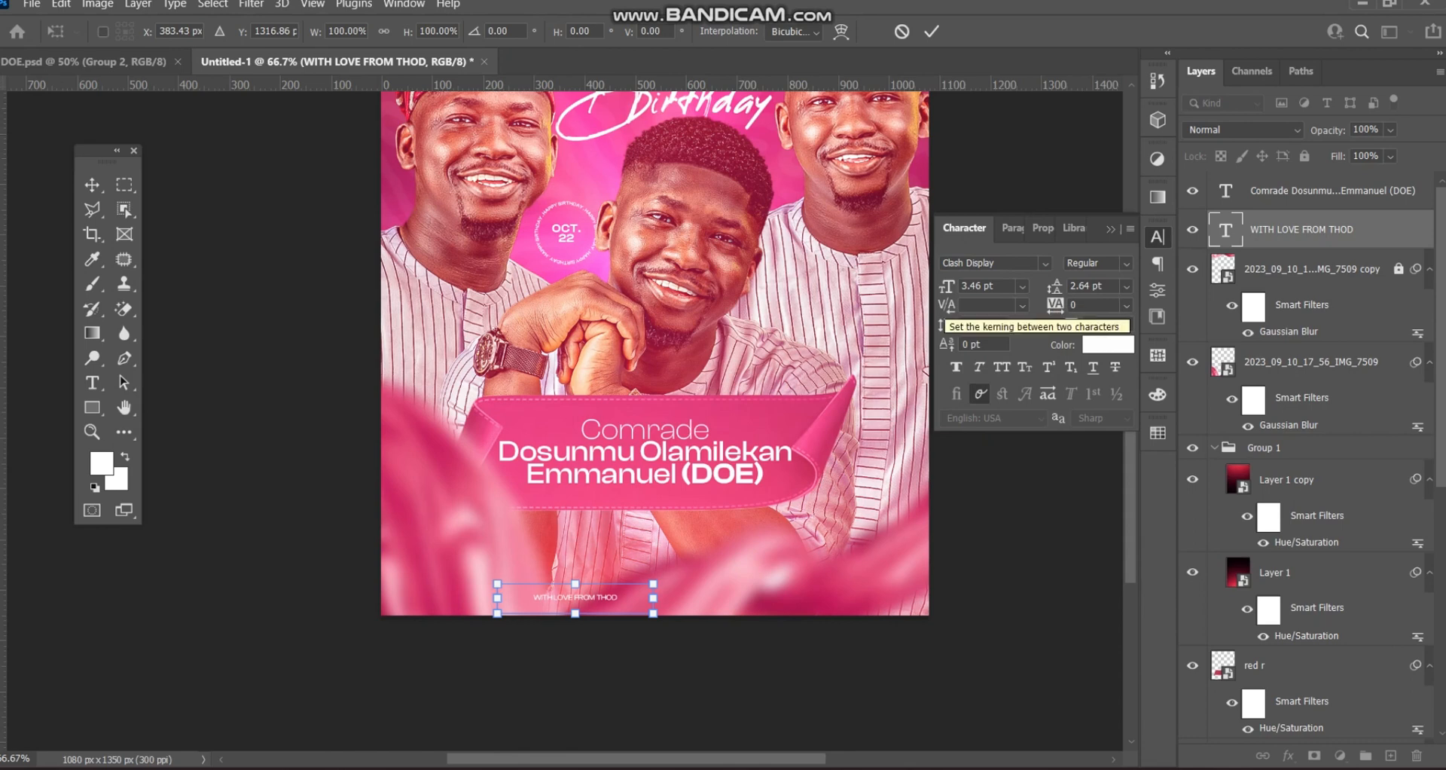
pyautogui.click(931, 31)
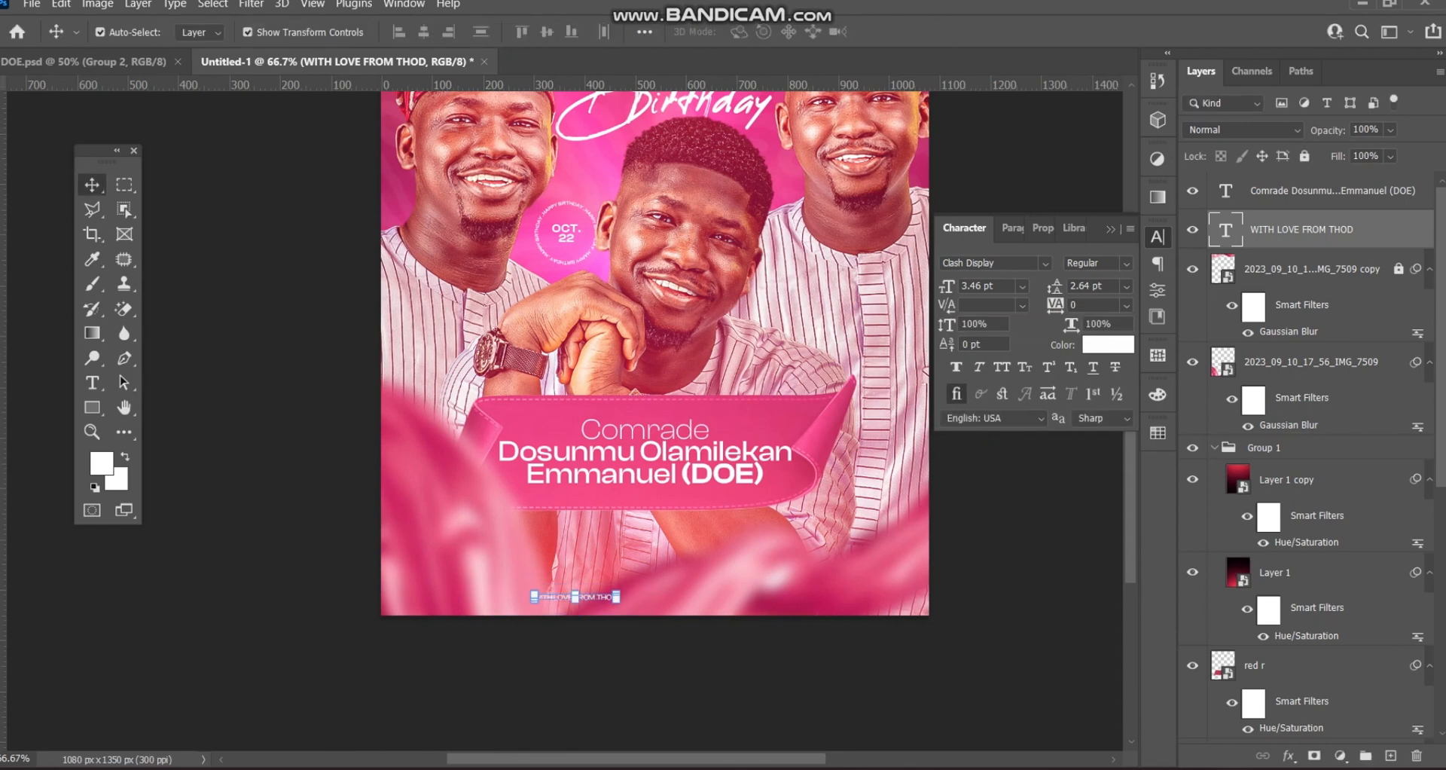
pyautogui.moveTo(1055, 305); pyautogui.dragTo(1100, 305)
pyautogui.press('Return')
# - Move the credit line into place near the bottom and make THOD Semibold
pyautogui.moveTo(640, 596); pyautogui.dragTo(739, 582)
pyautogui.doubleClick(707, 582)
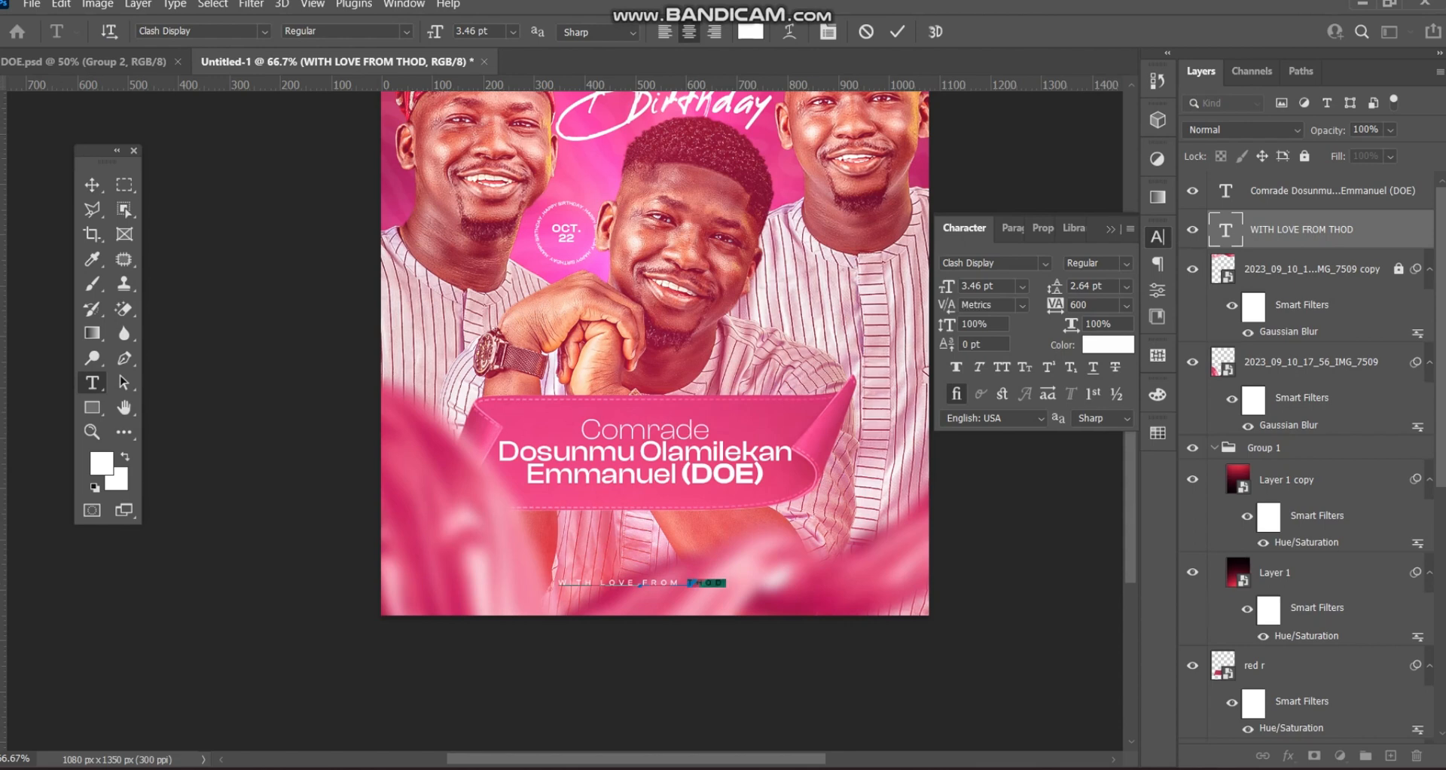
pyautogui.click(1126, 264)
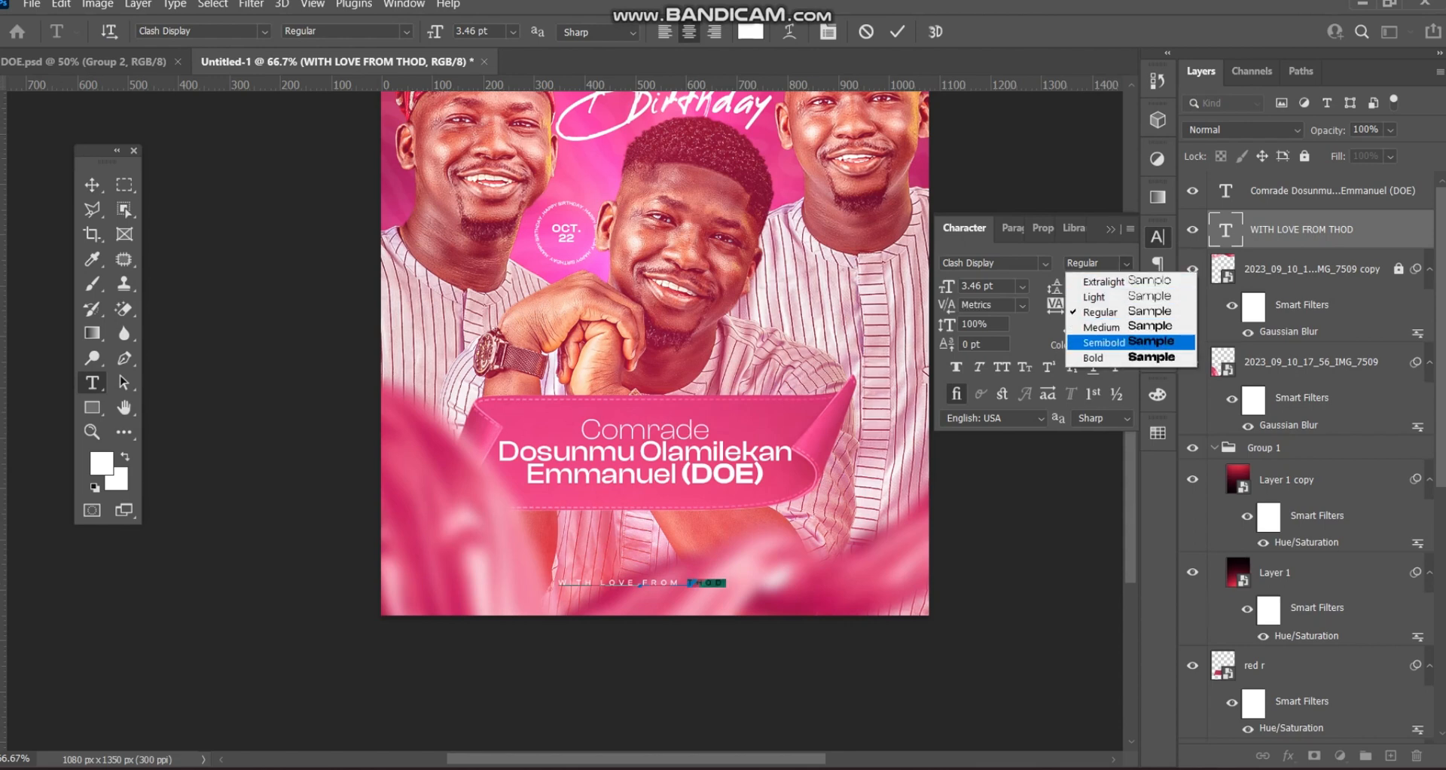
pyautogui.click(1127, 344)
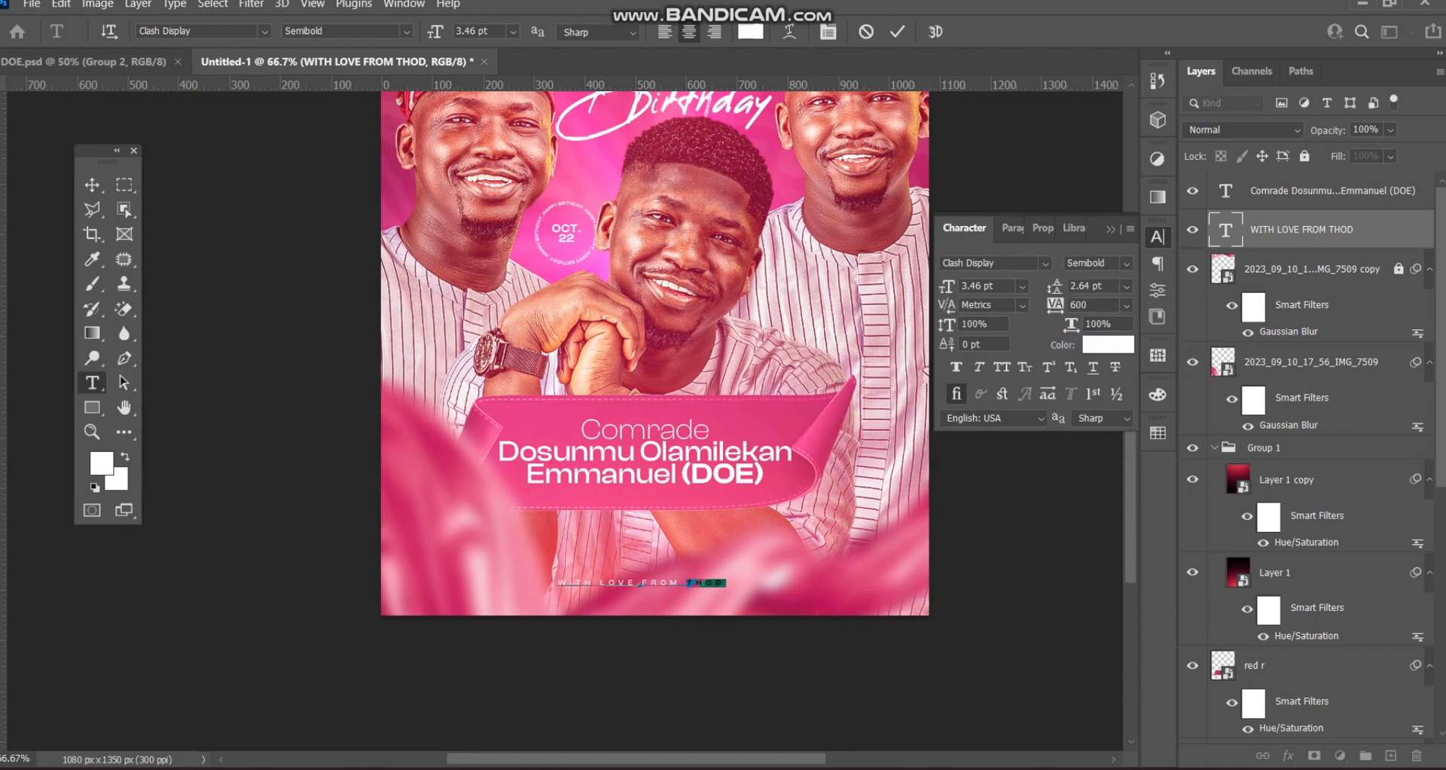
pyautogui.click(897, 30)
# - Scale the credit line to about 95% and select the whole canvas for aligning
pyautogui.press('v')
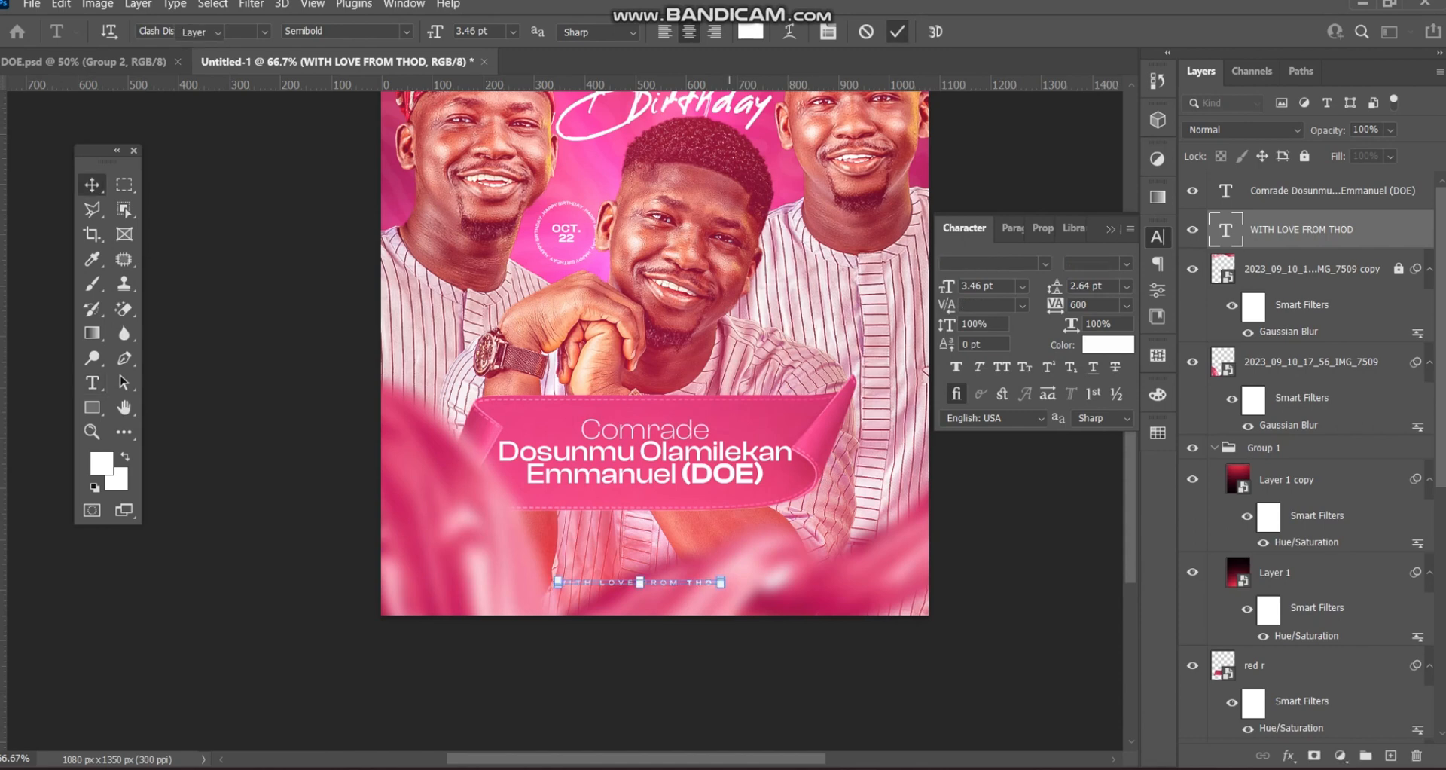
pyautogui.hotkey('ctrl', 't')
pyautogui.moveTo(726, 582); pyautogui.dragTo(717, 582)
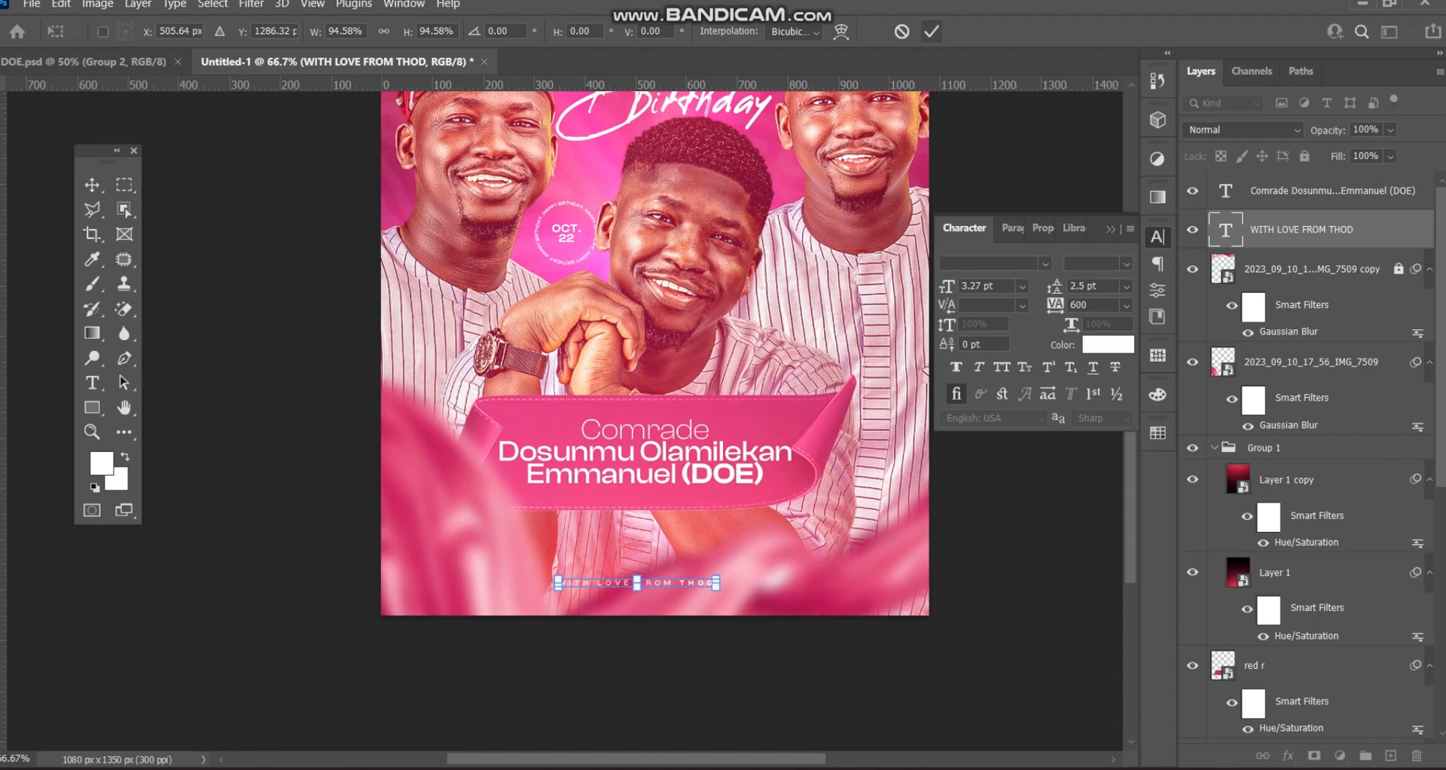
pyautogui.click(931, 31)
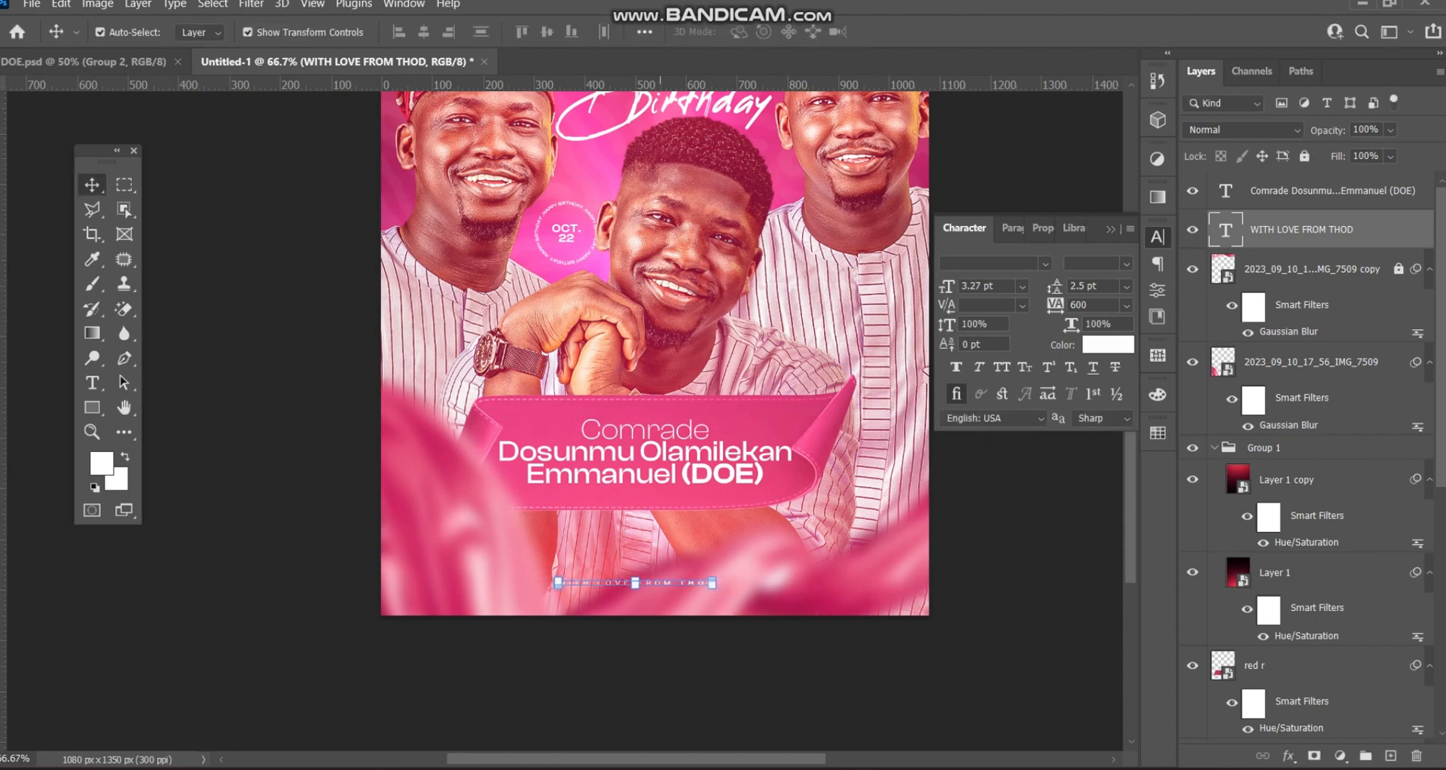
pyautogui.press('Right')
pyautogui.hotkey('ctrl', 't')
pyautogui.hotkey('ctrl', 'a')
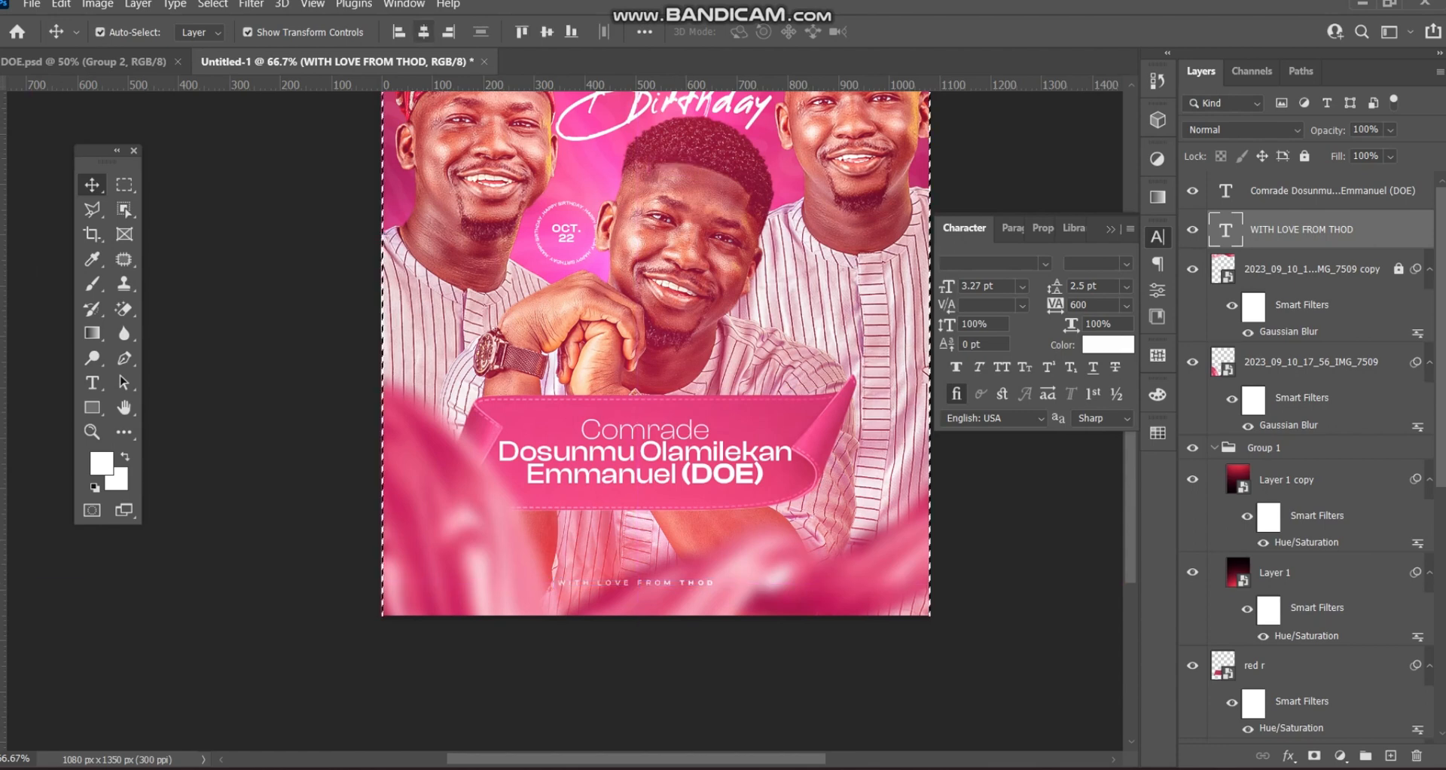
# - Centre the credit line horizontally on the canvas and clear the selection
pyautogui.click(424, 32)
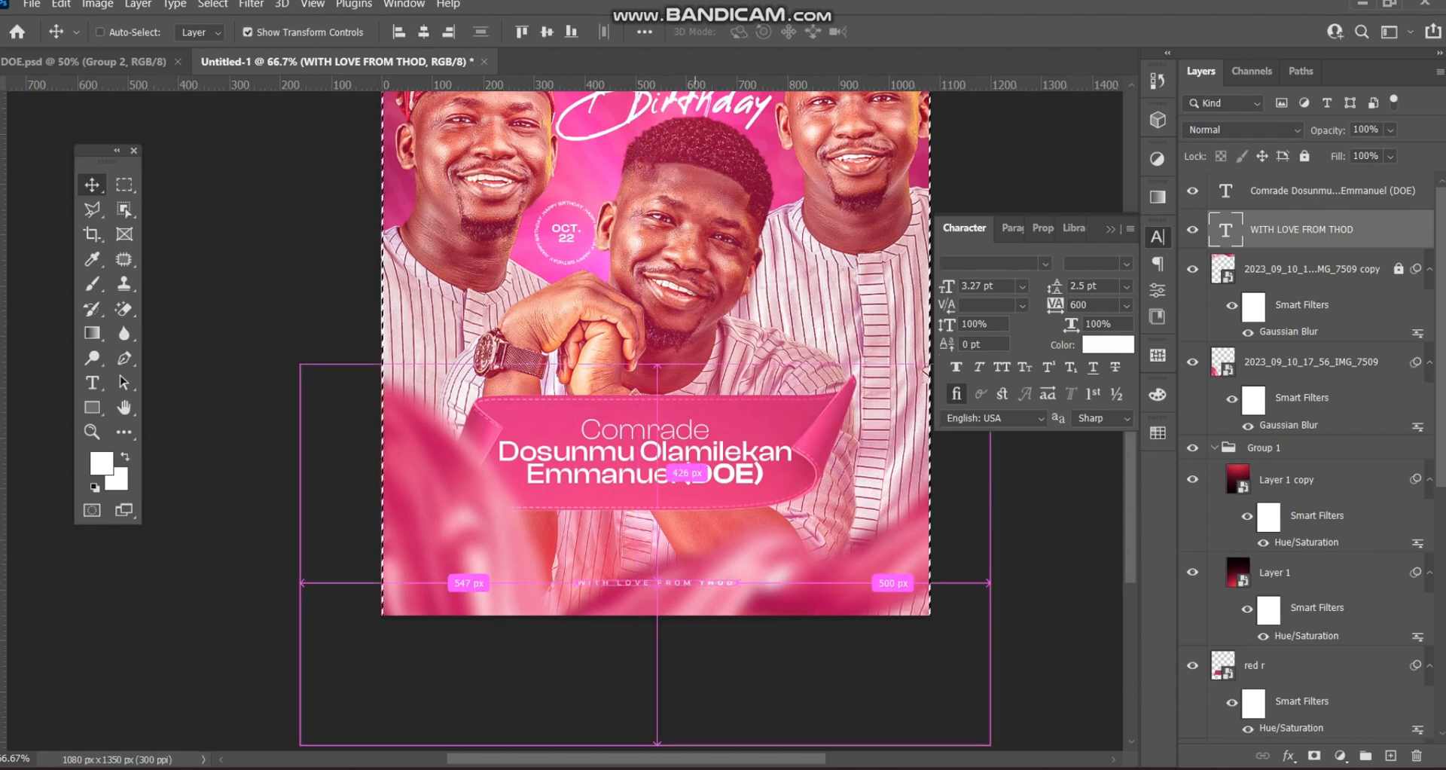
pyautogui.hotkey('ctrl', 'd')
pyautogui.click(789, 669)
# - Shift the blurred IMG_7509 cloth lower-left, enlarge it to about 101.6%, and close the Character panel
pyautogui.scroll(3, 788, 669)
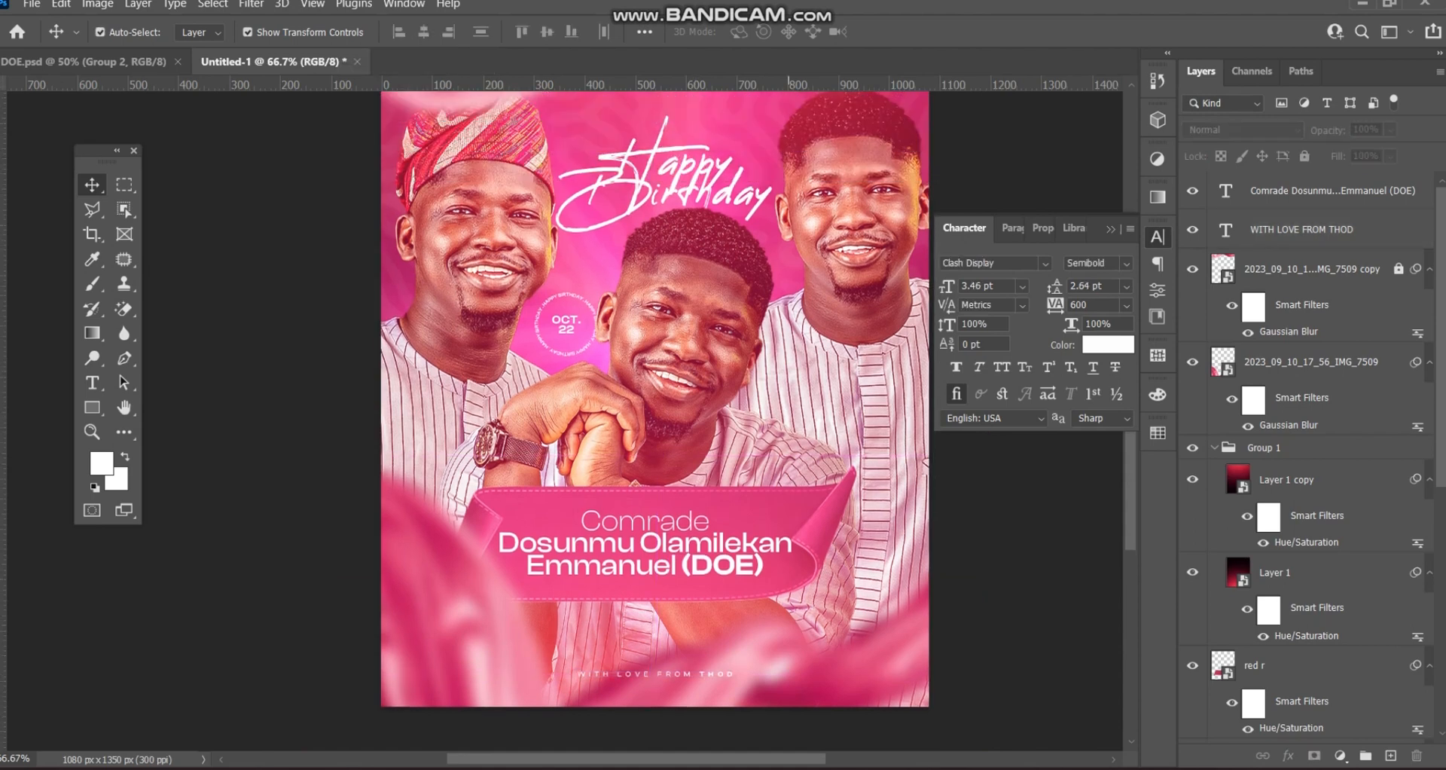
pyautogui.moveTo(789, 669); pyautogui.dragTo(930, 640)
pyautogui.hotkey('ctrl', 't')
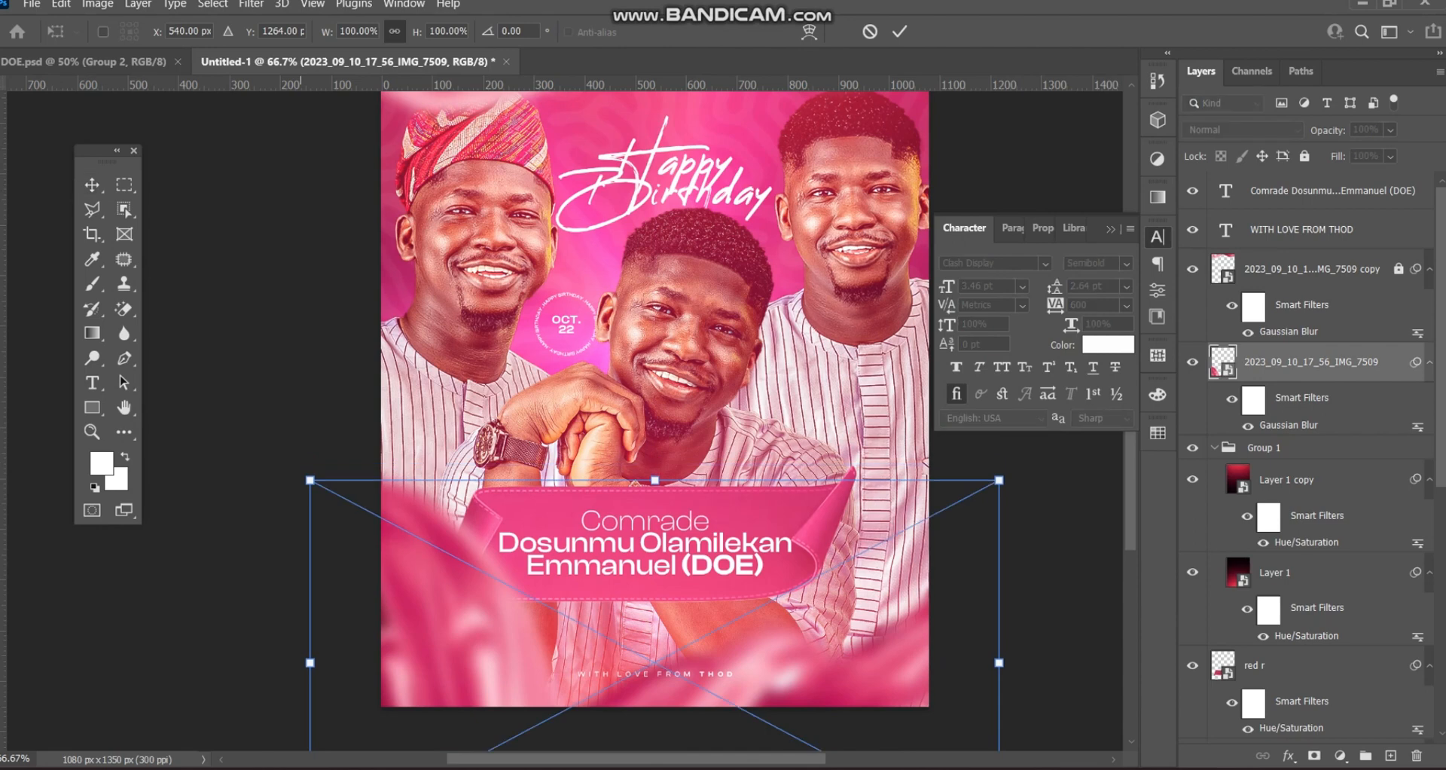
pyautogui.moveTo(310, 479); pyautogui.dragTo(299, 473)
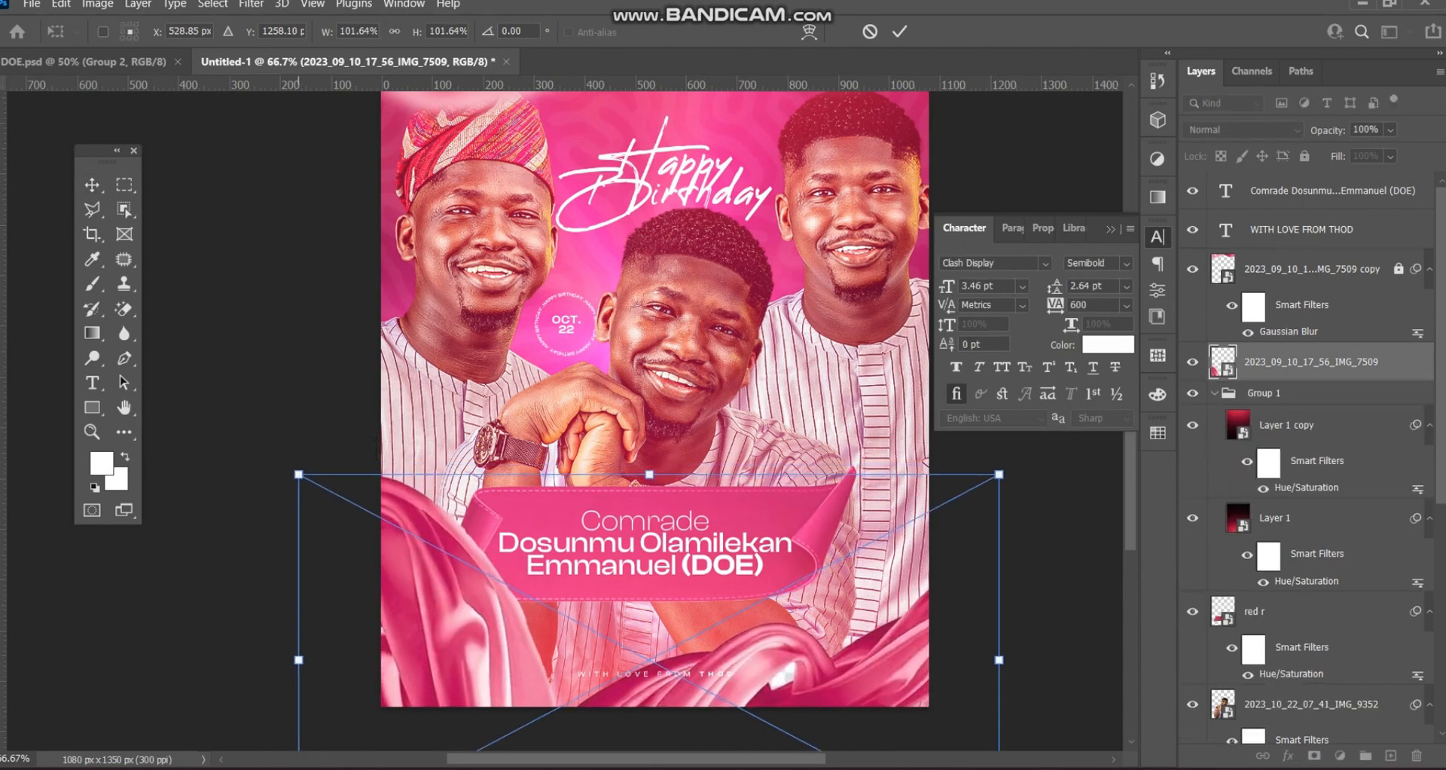
pyautogui.press('Return')
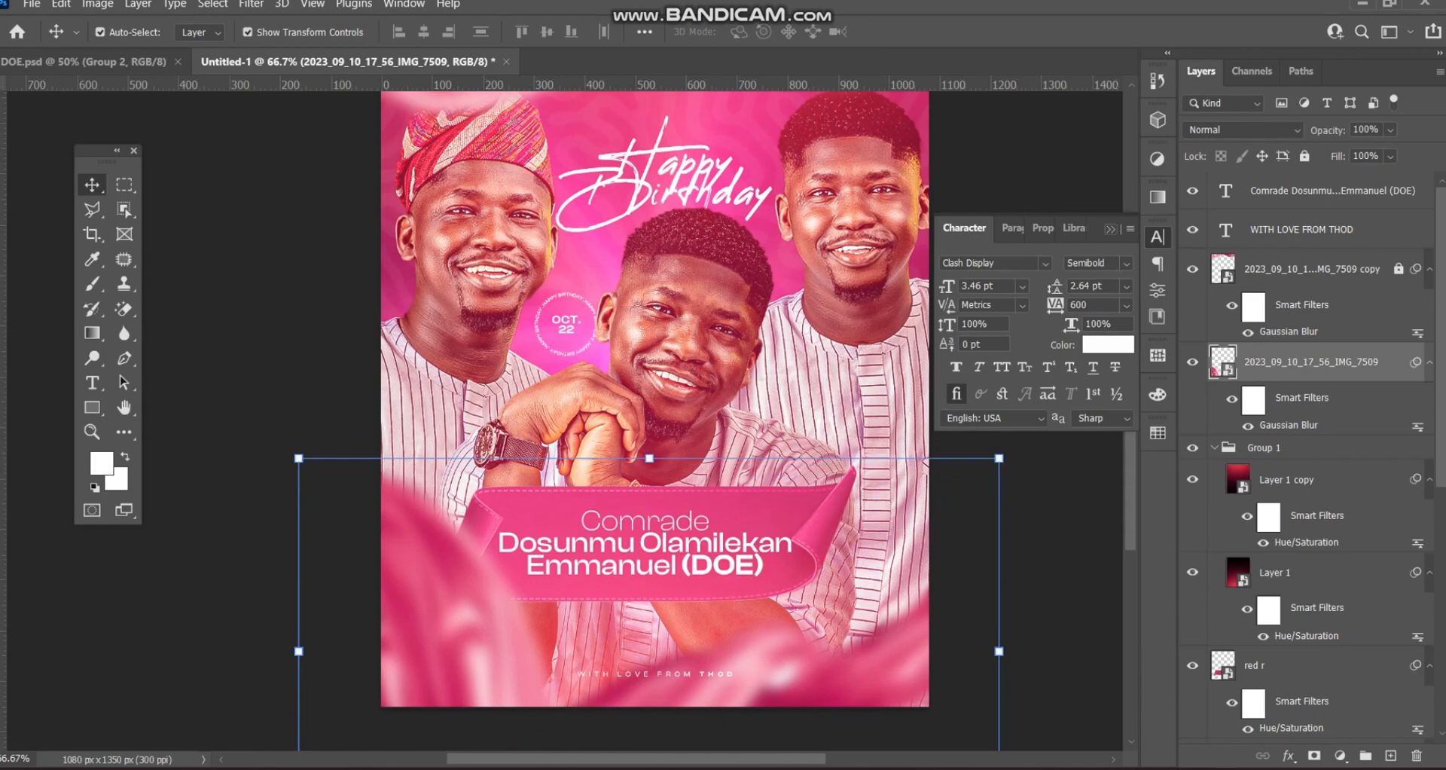
pyautogui.click(1110, 228)
pyautogui.click(1069, 316)
pyautogui.scroll(1, 720, 376)
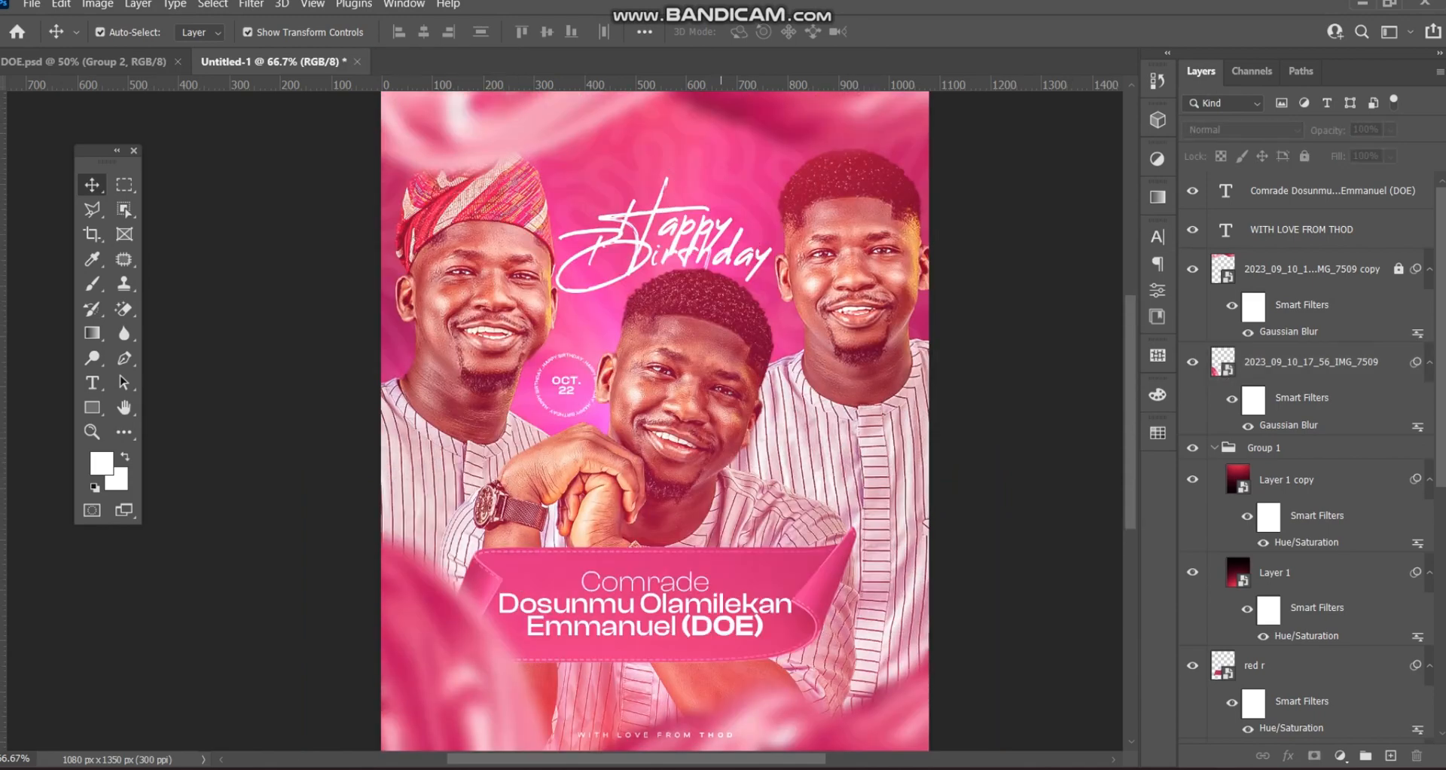
pyautogui.hotkey('ctrl', '-')
pyautogui.hotkey('ctrl', '-')
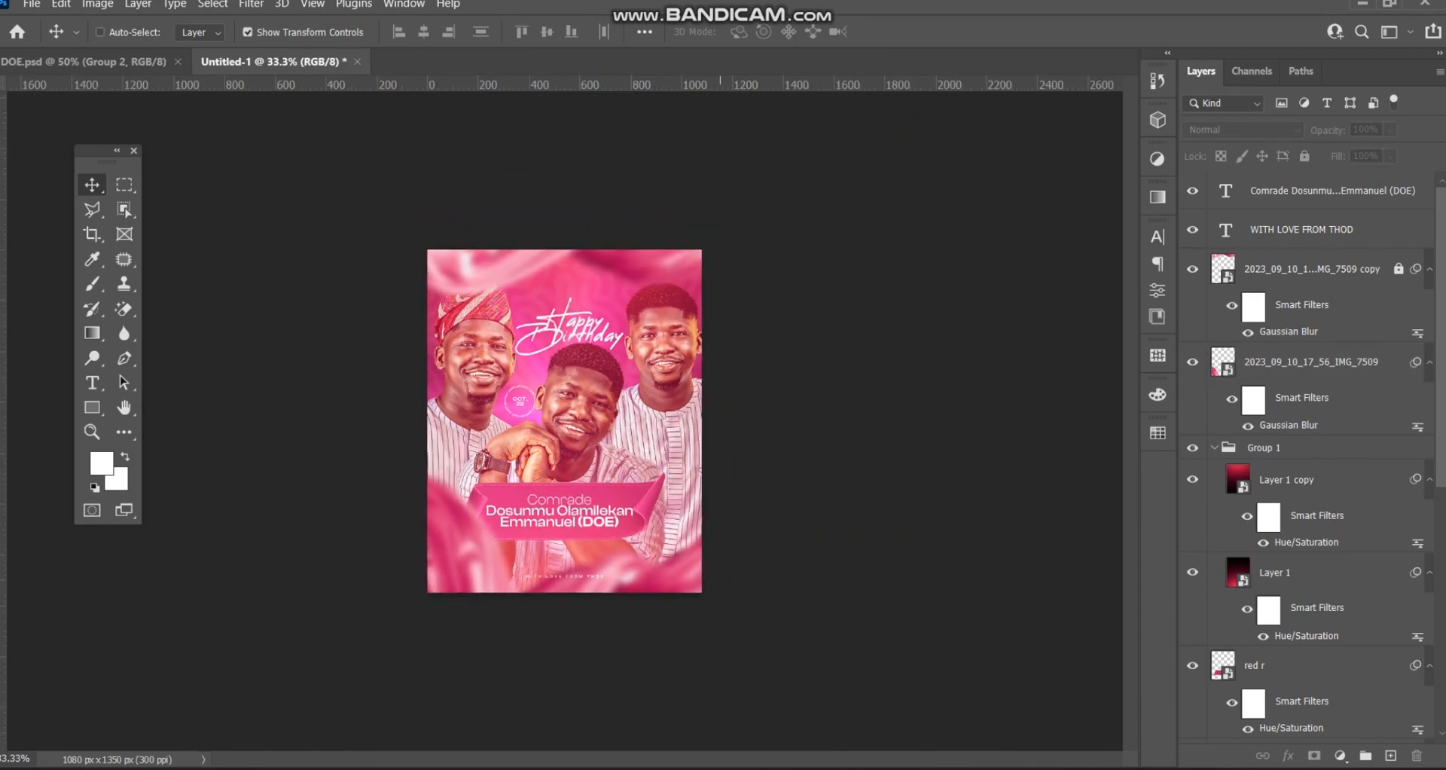
# - Collapse Group 1 and lock it with Lock All
pyautogui.hotkey('ctrl', '+')
pyautogui.hotkey('ctrl', '+')
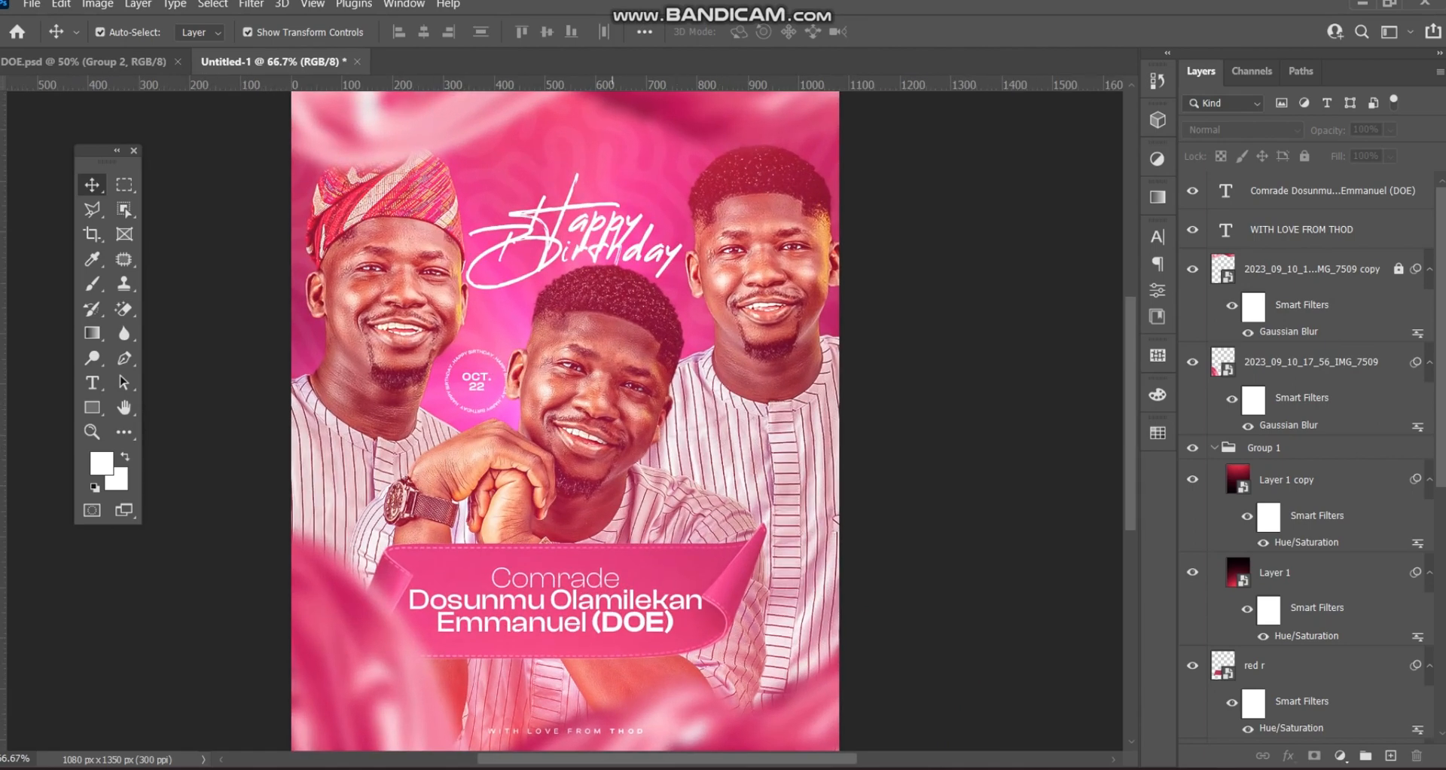
pyautogui.click(599, 377)
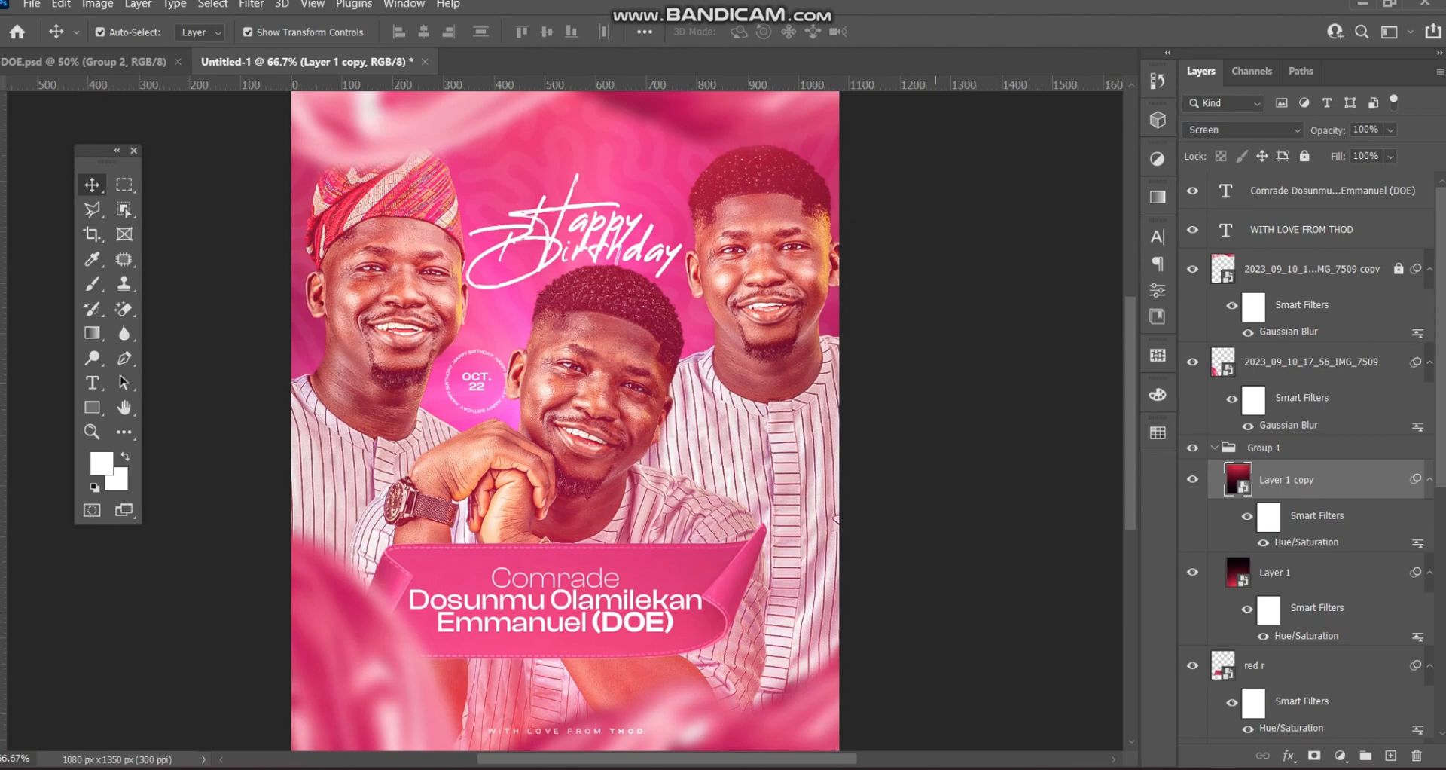
pyautogui.click(935, 391)
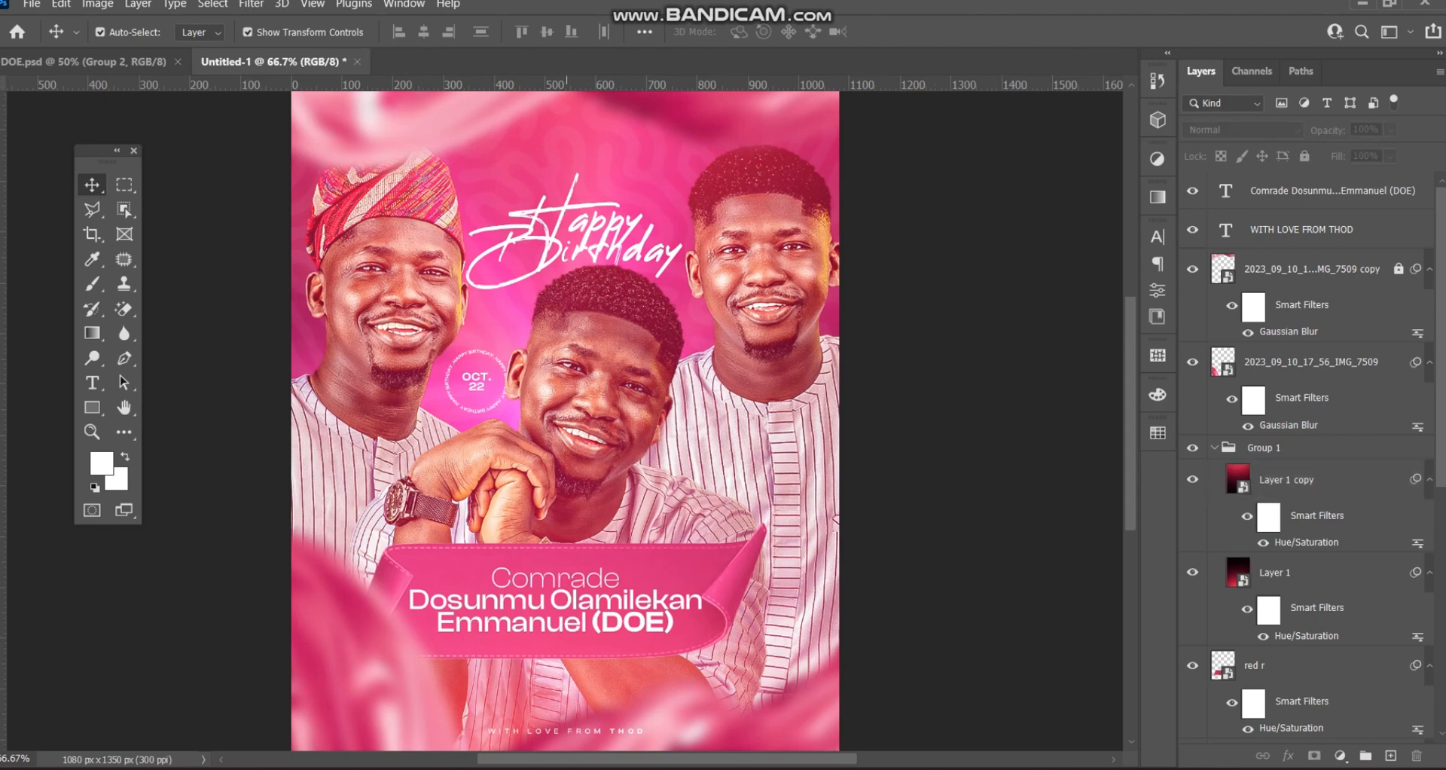
pyautogui.click(569, 392)
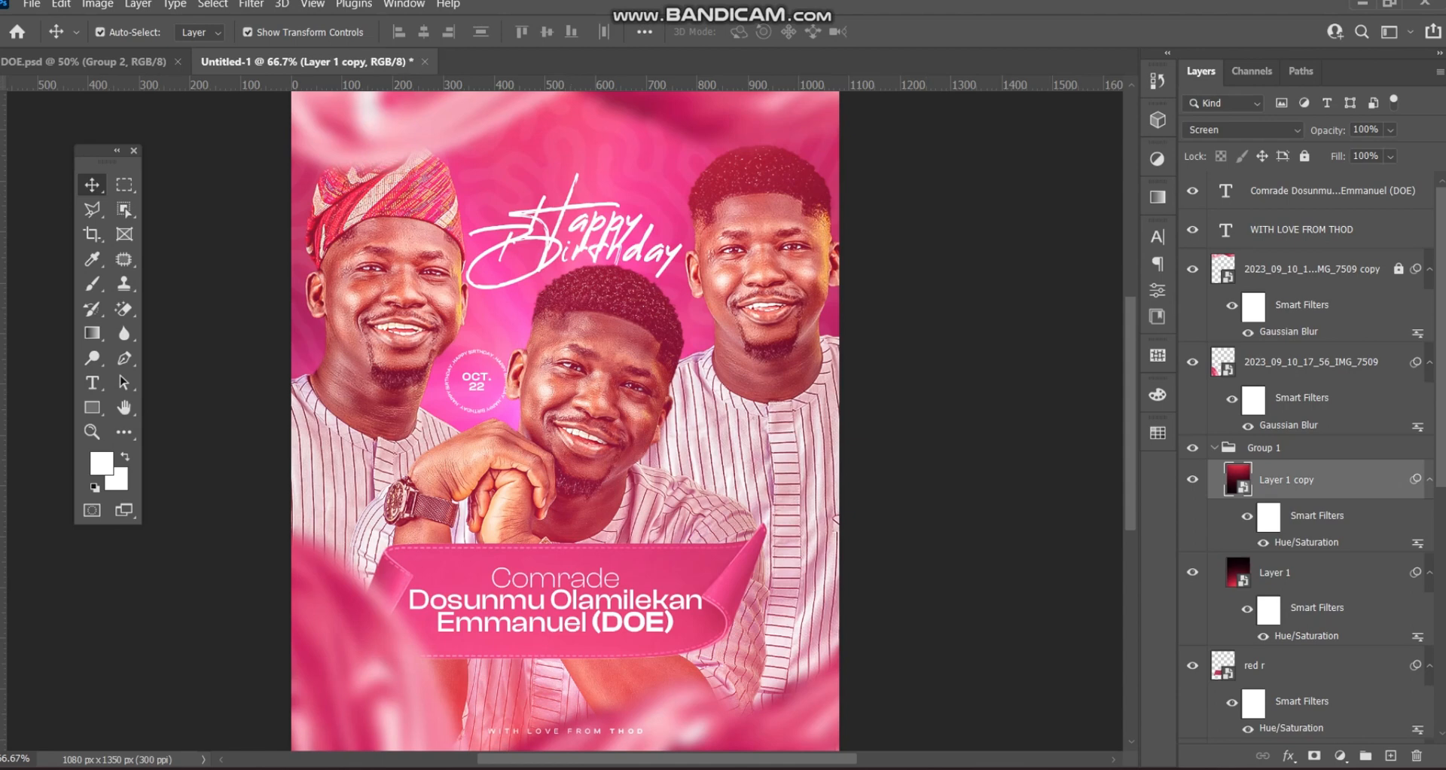
pyautogui.click(1214, 448)
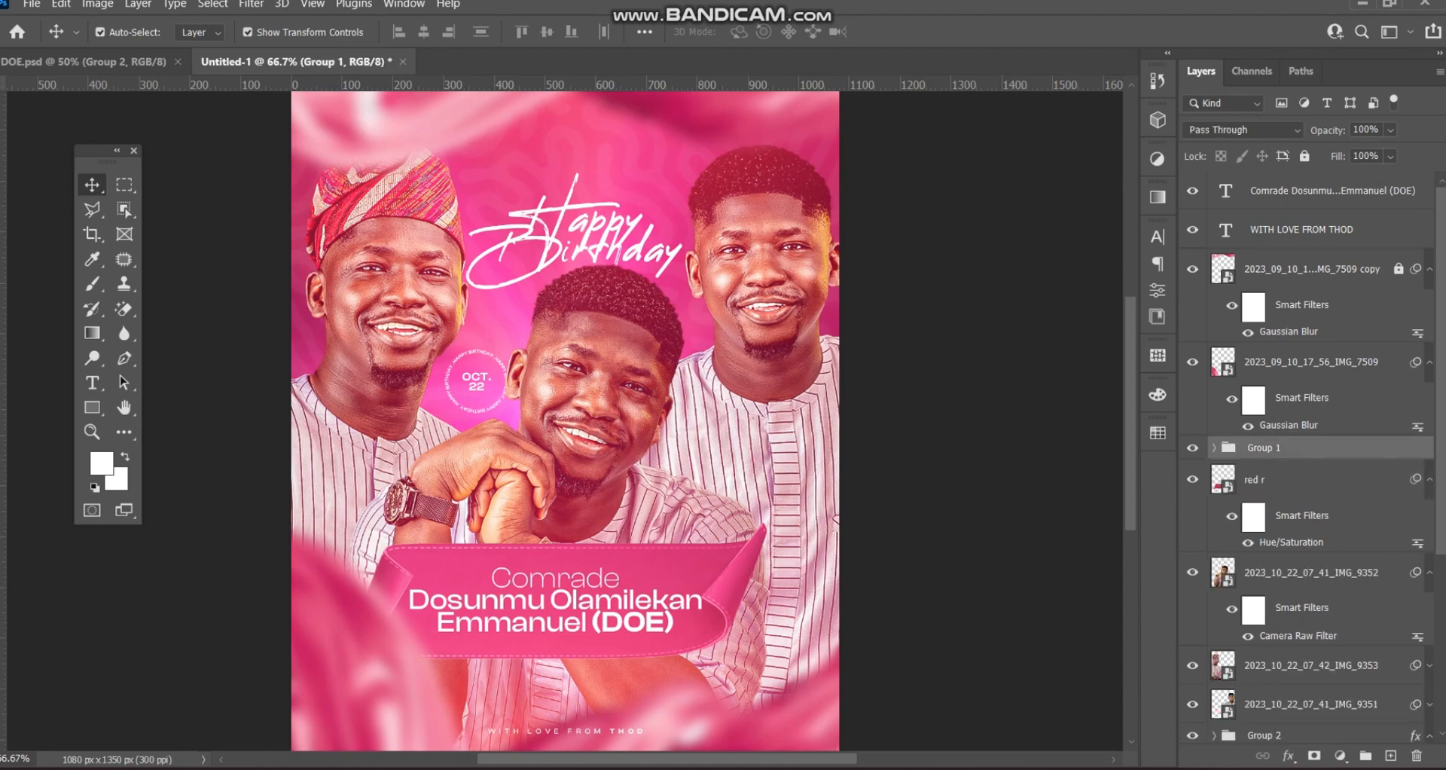
pyautogui.click(1304, 155)
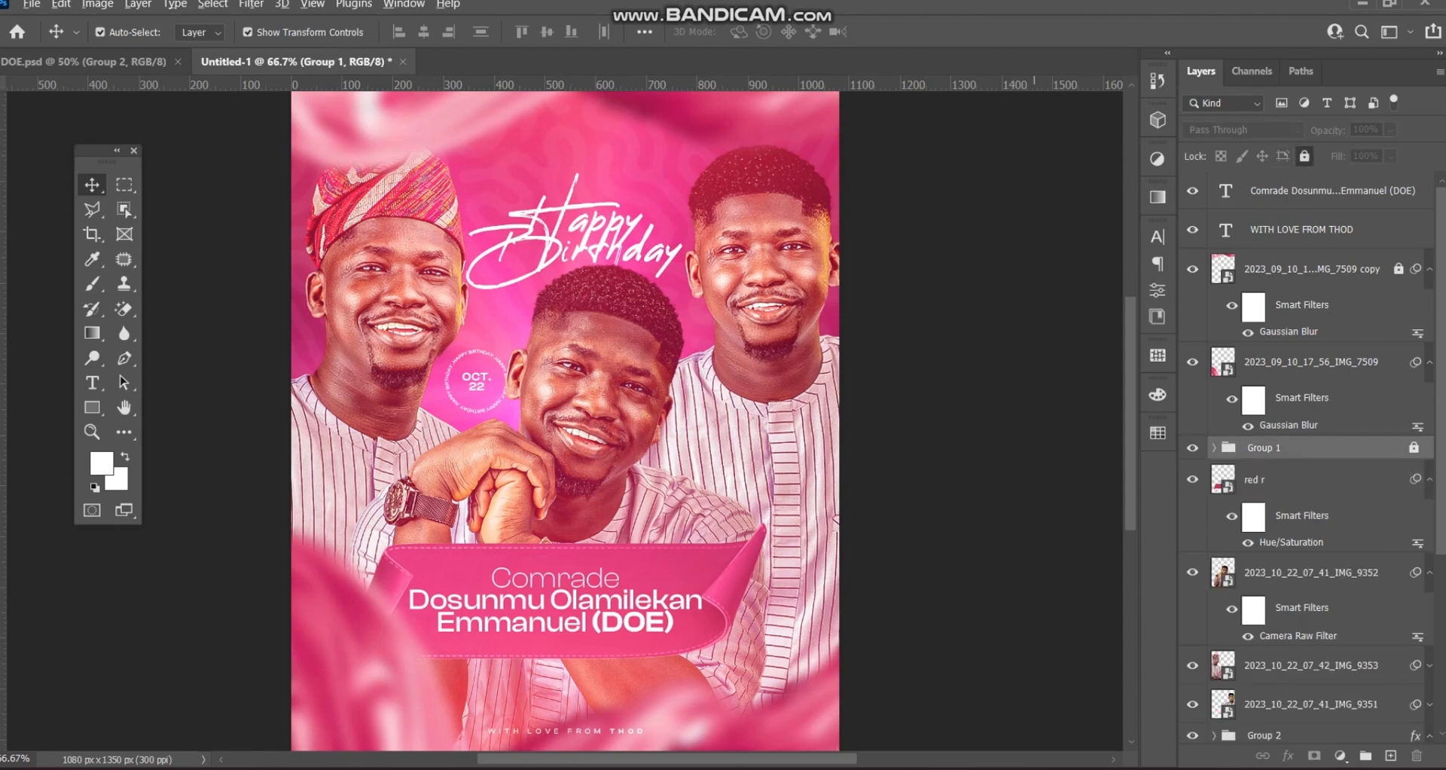
# - Stamp all visible layers into Layer 2 and move it to the top of the stack
pyautogui.press('ctrl')
pyautogui.hotkey('ctrl', 'shift', 'alt', 'e')
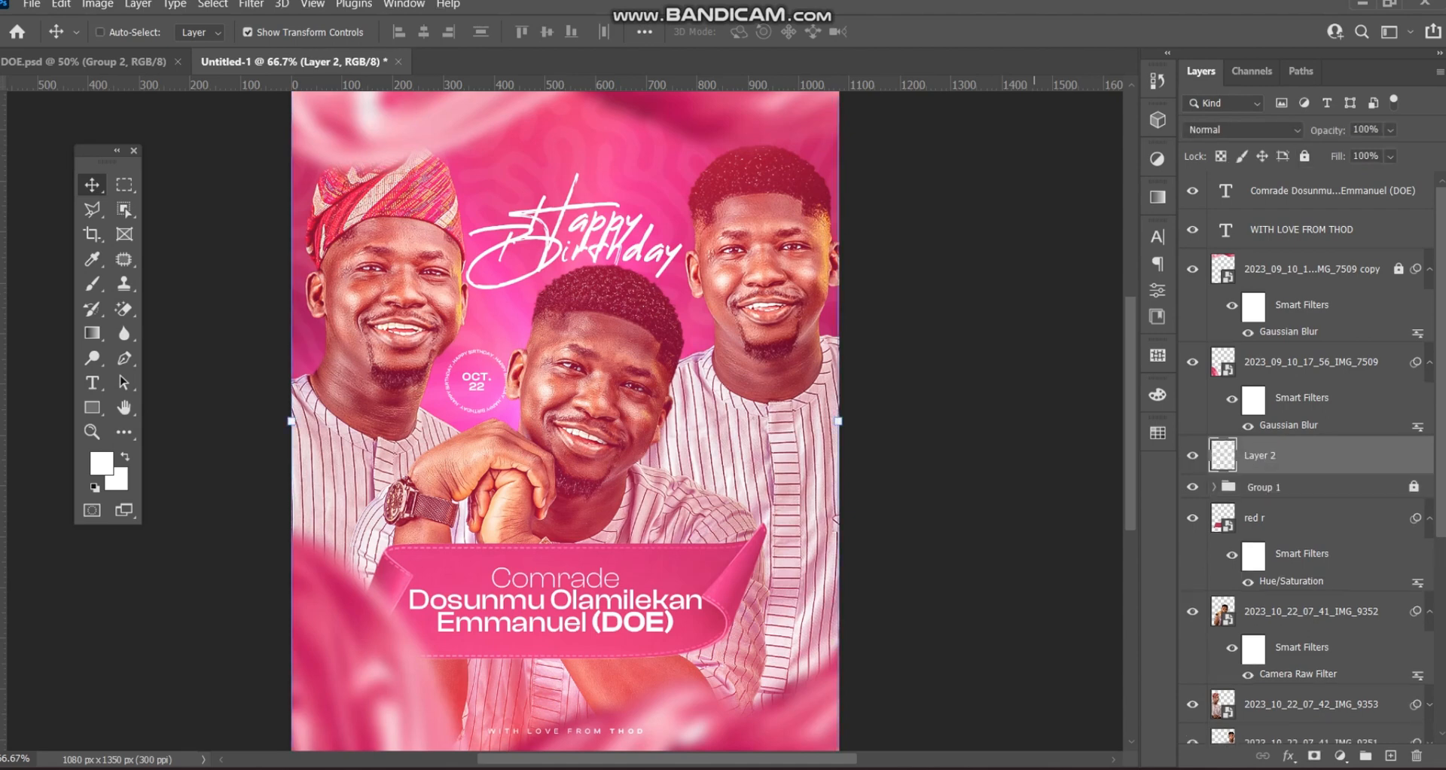
pyautogui.moveTo(1265, 455); pyautogui.dragTo(1265, 189)
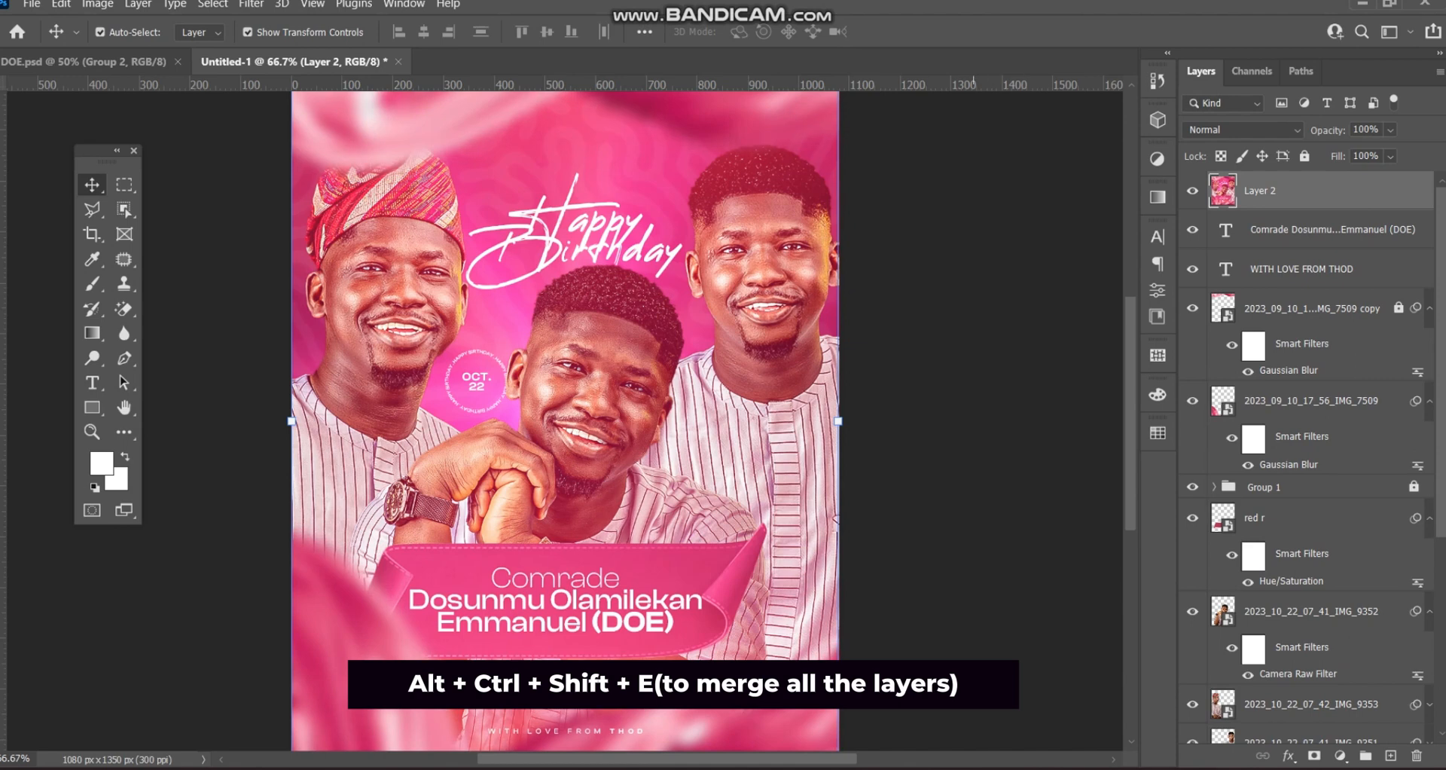
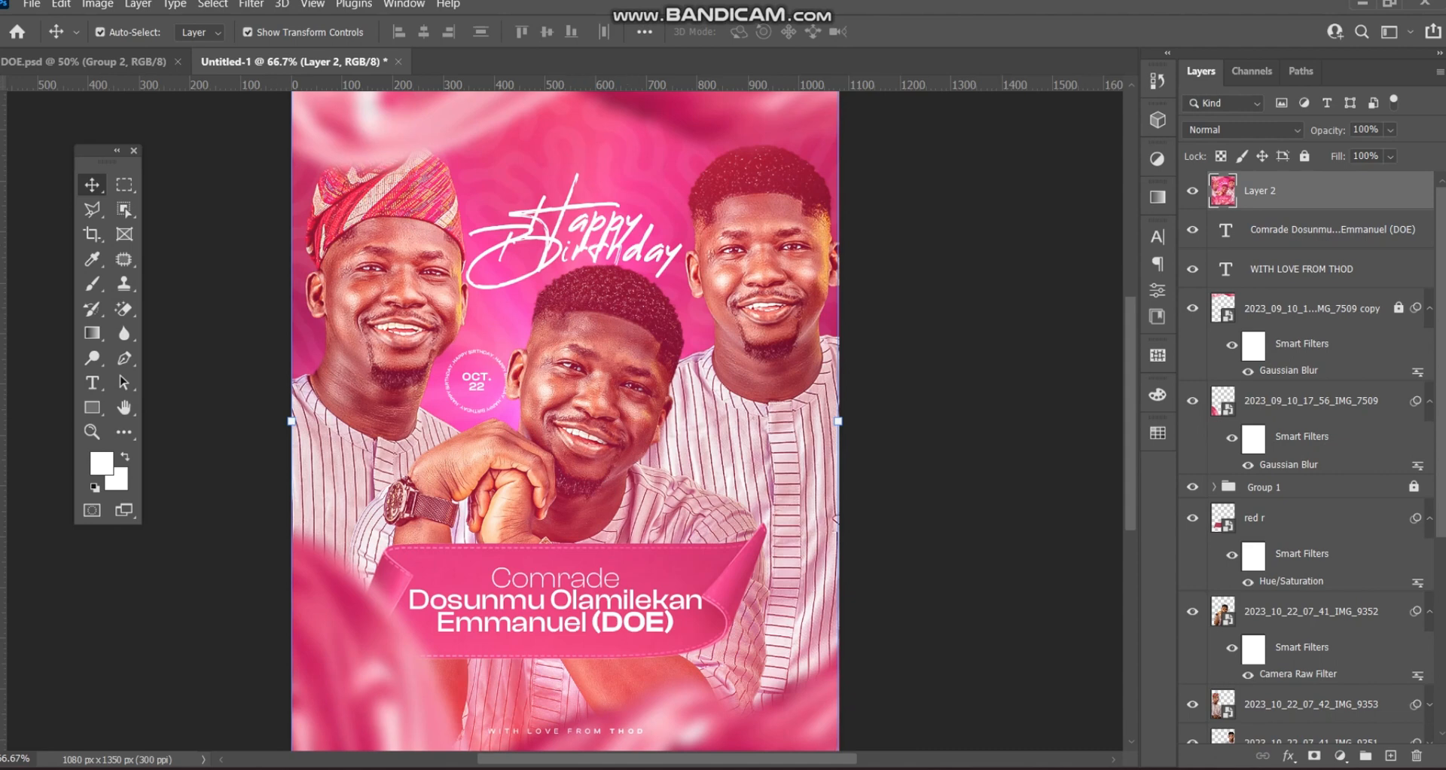
# - Apply a Color Balance of +28 toward Red in Layer 2's midtones
pyautogui.click(97, 4)
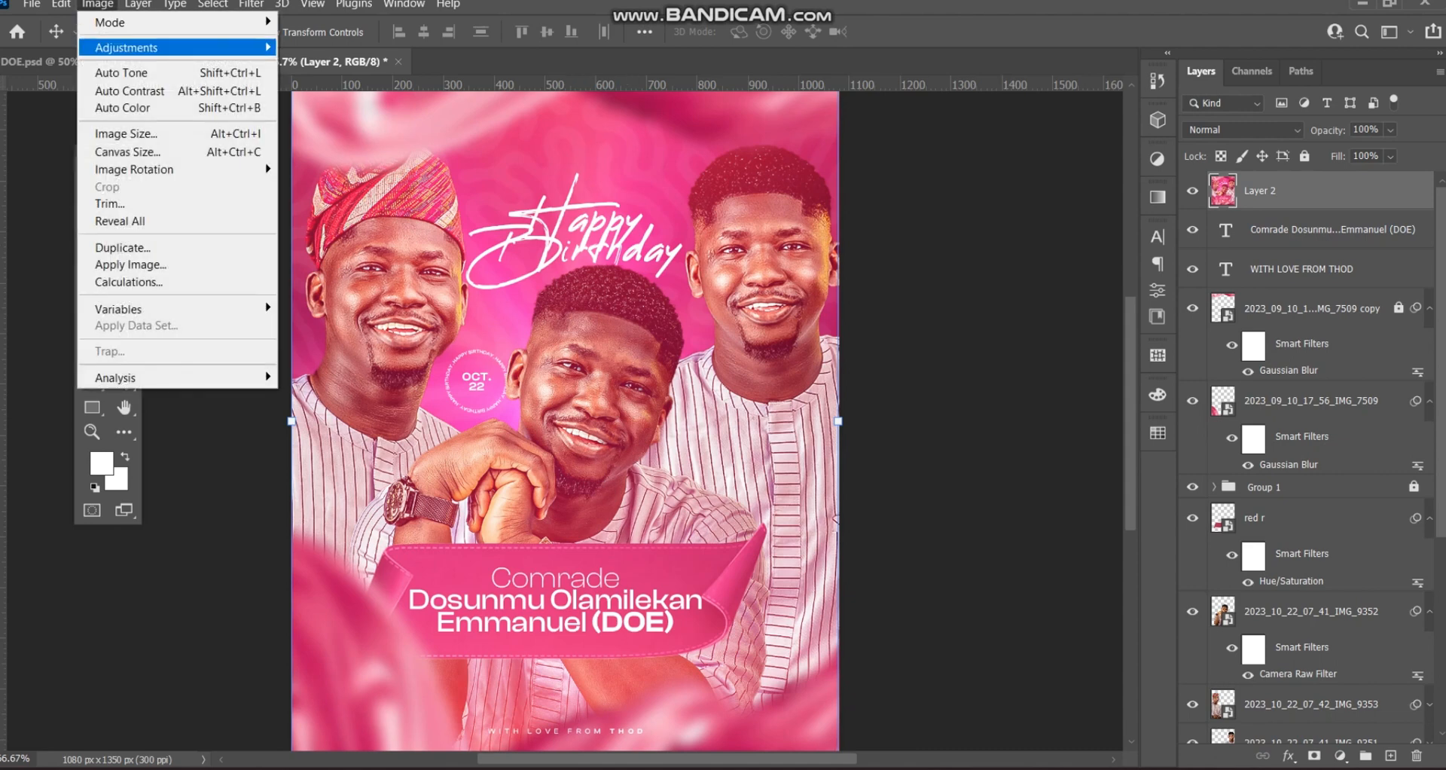
pyautogui.moveTo(127, 47)
pyautogui.click(330, 160)
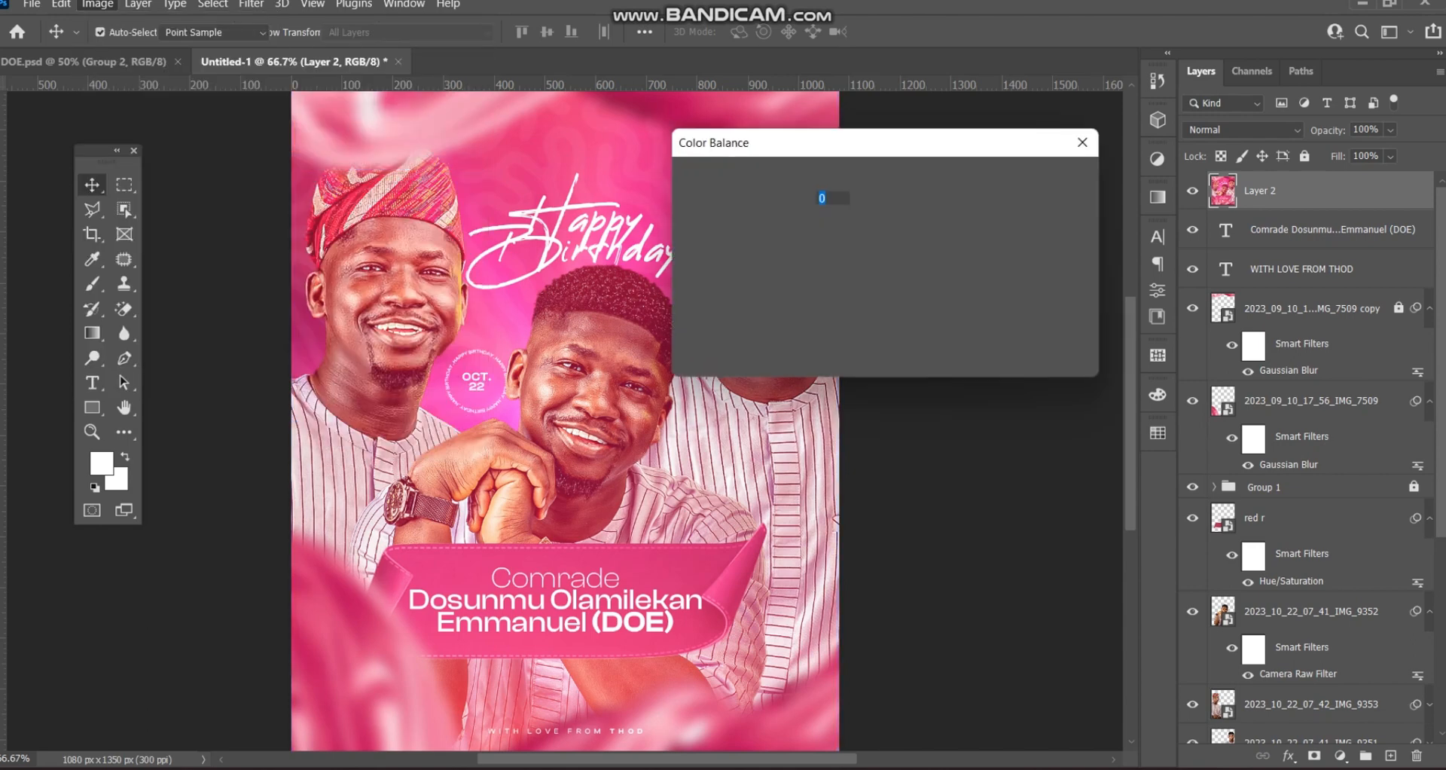
pyautogui.press('Up')
pyautogui.press('Up')
pyautogui.press('Up')
pyautogui.press('Up')
pyautogui.press('Up')
pyautogui.press('Up')
pyautogui.press('Up')
pyautogui.press('Up')
pyautogui.press('Up')
pyautogui.press('Up')
pyautogui.press('Up')
pyautogui.press('Up')
pyautogui.press('Up')
pyautogui.press('Up')
pyautogui.press('Up')
pyautogui.press('Up')
pyautogui.press('Up')
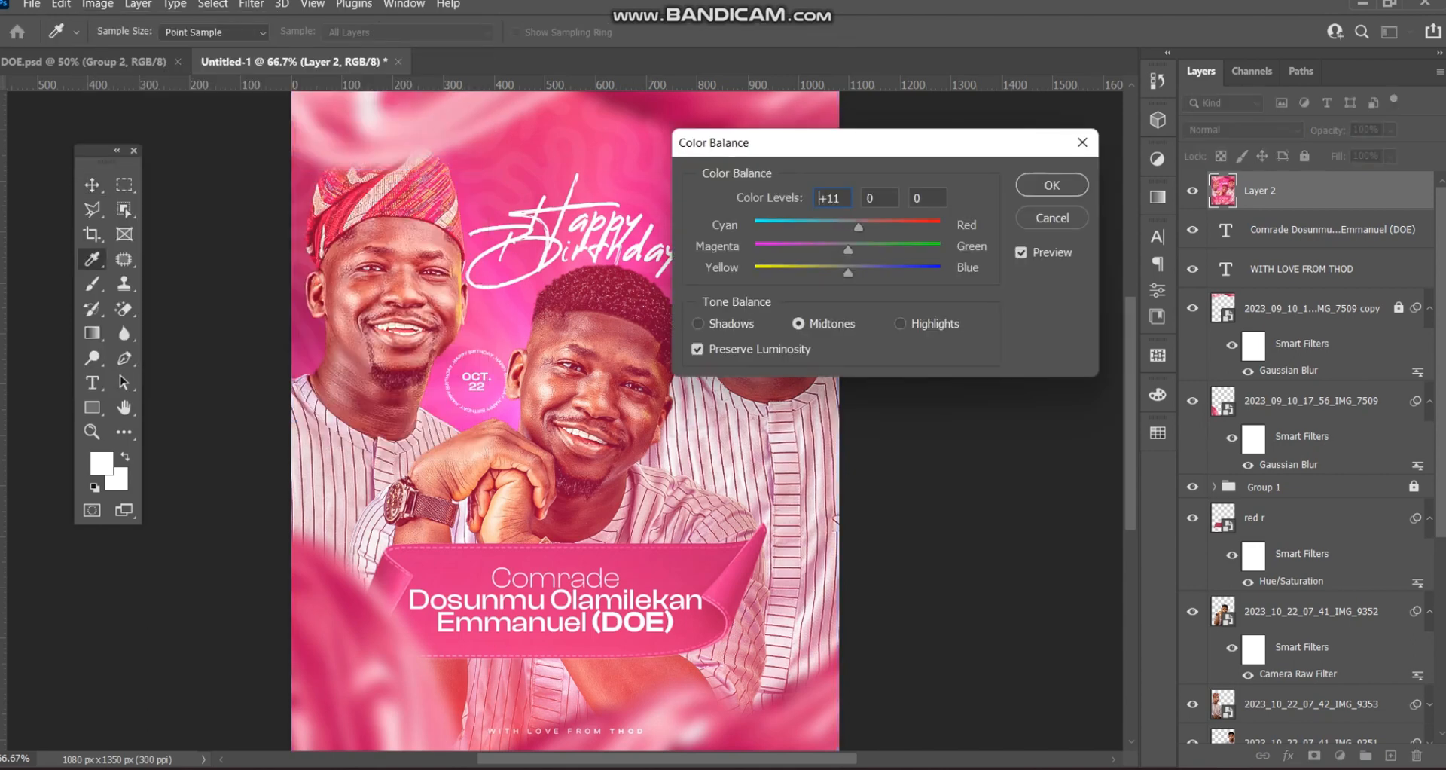
pyautogui.press('Up')
pyautogui.press('Up')
pyautogui.press('Up')
pyautogui.press('Up')
pyautogui.press('Up')
pyautogui.press('Up')
pyautogui.press('Up')
pyautogui.hotkey('ctrl', 'a')
pyautogui.press('Return')
pyautogui.press('v')
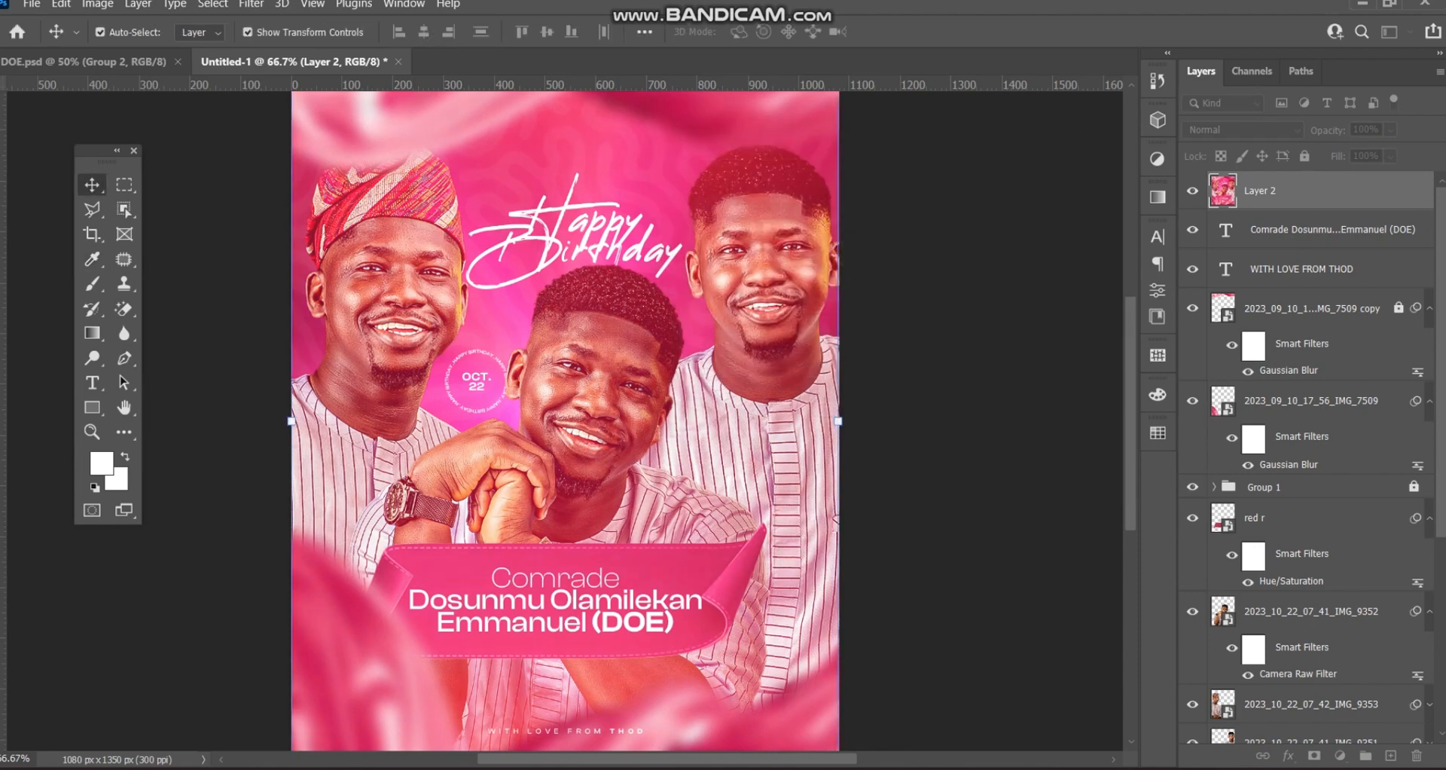
pyautogui.click(1192, 191)
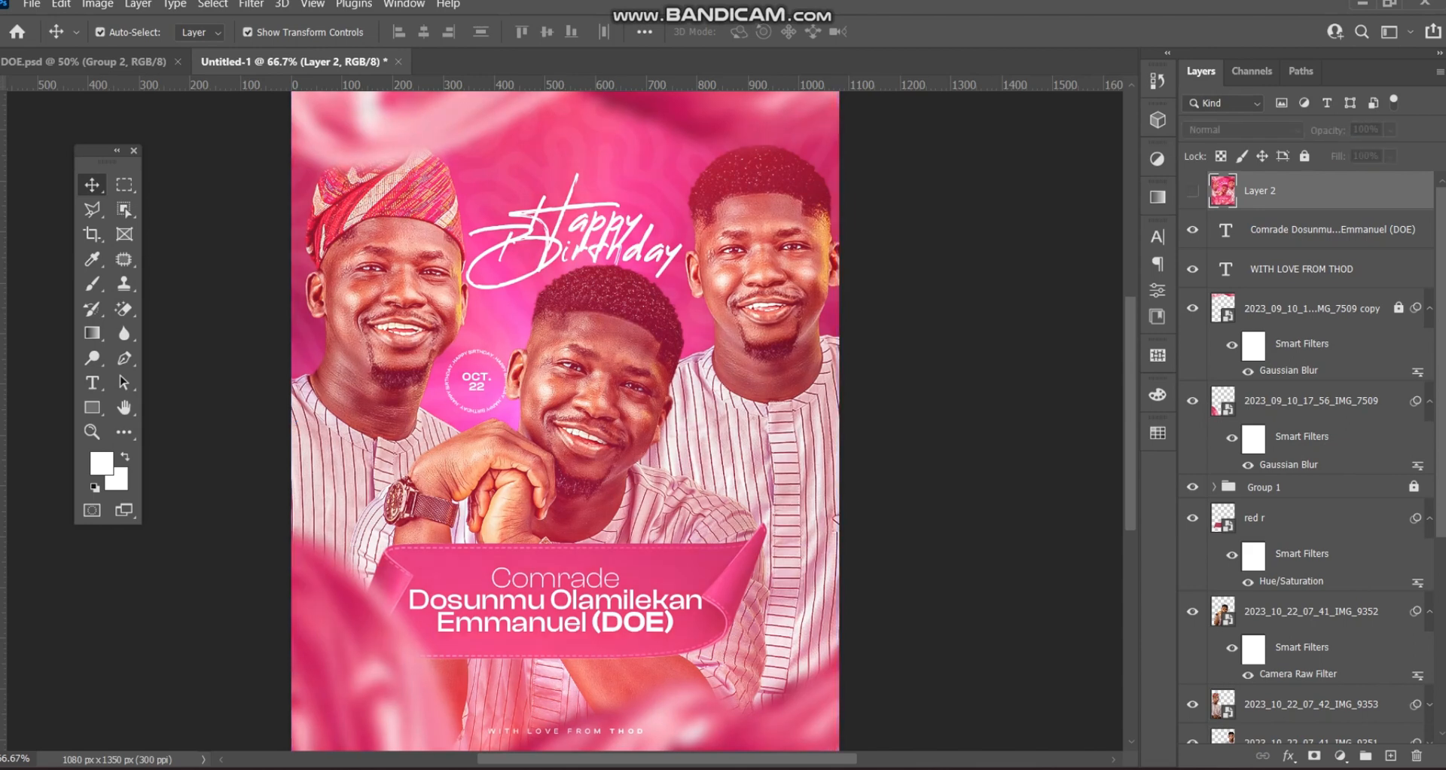
pyautogui.click(1192, 191)
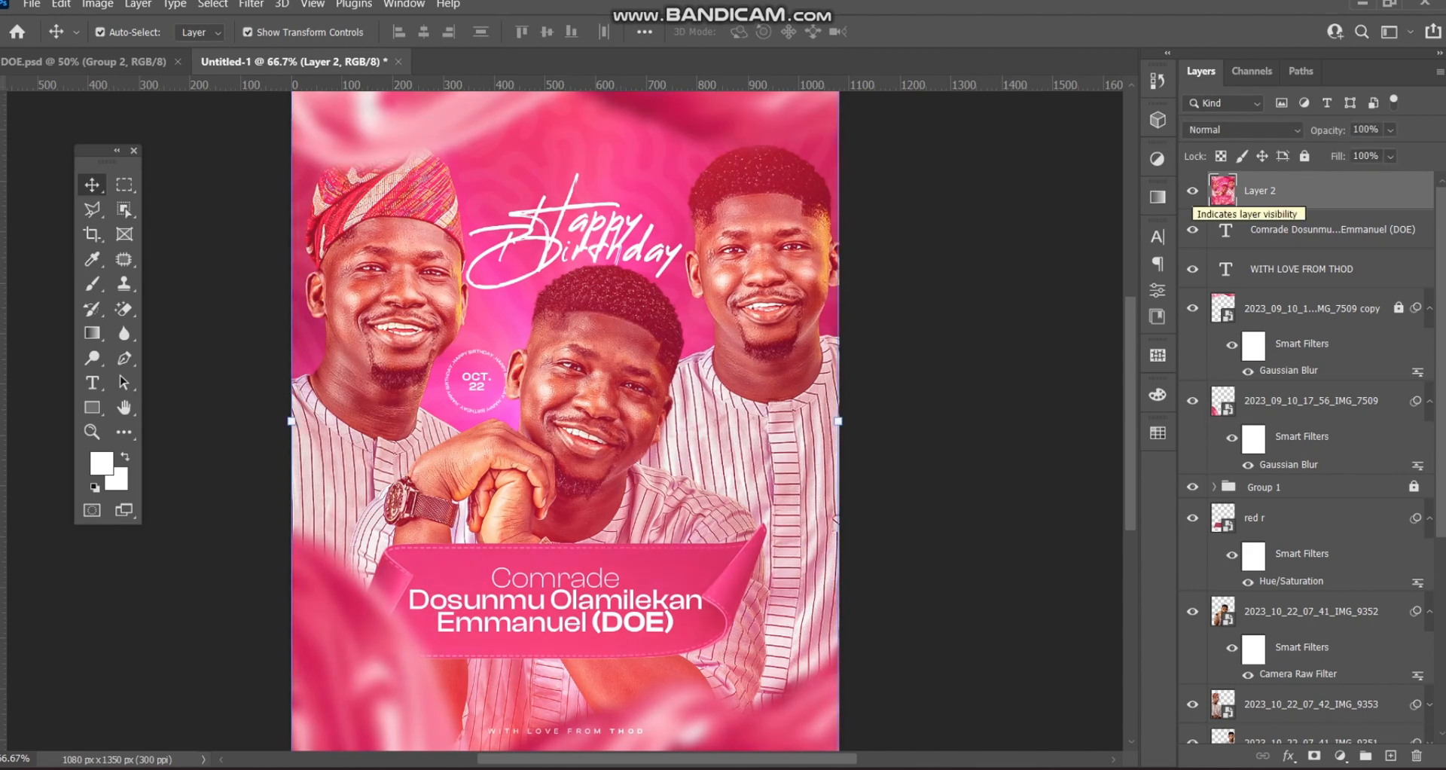
pyautogui.click(1192, 191)
pyautogui.click(1192, 190)
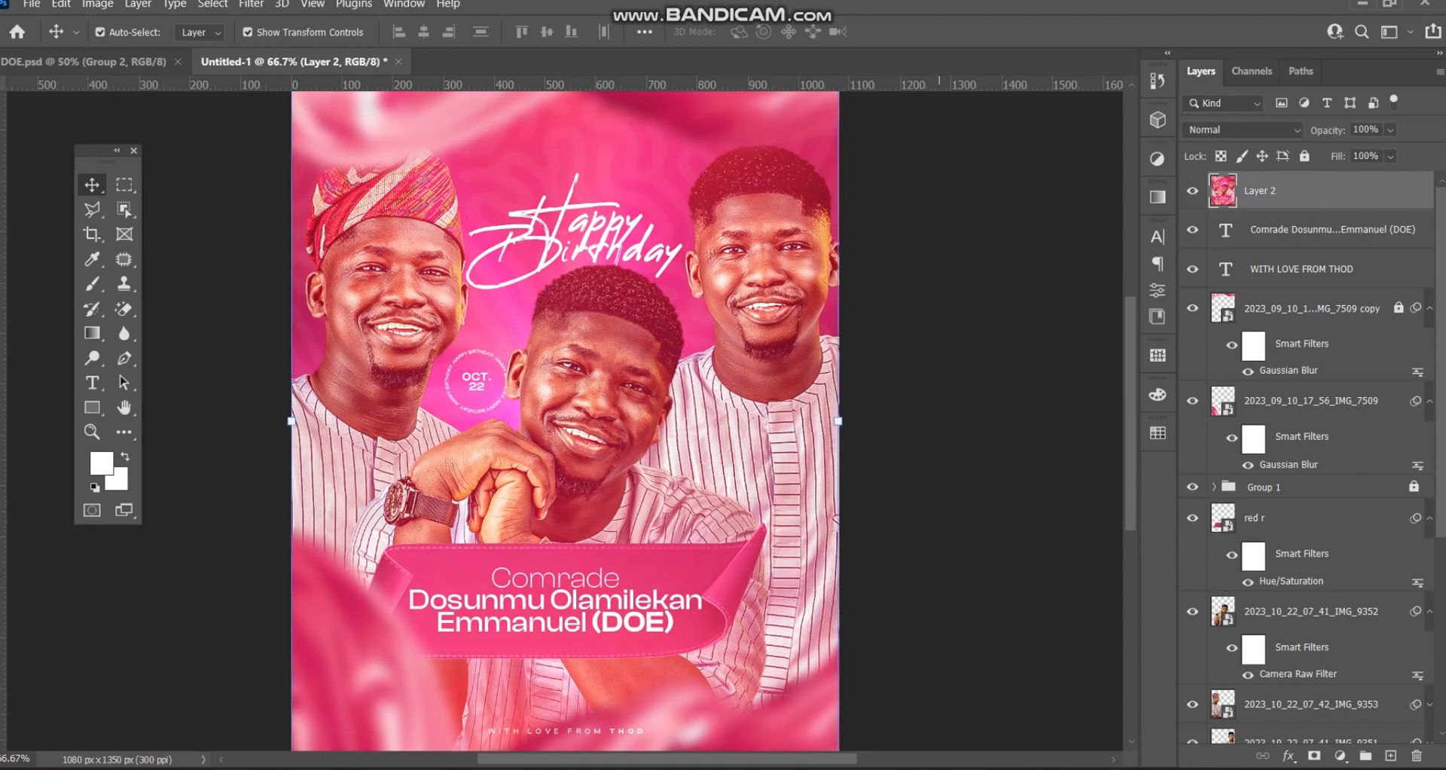
pyautogui.hotkey('ctrl', '-')
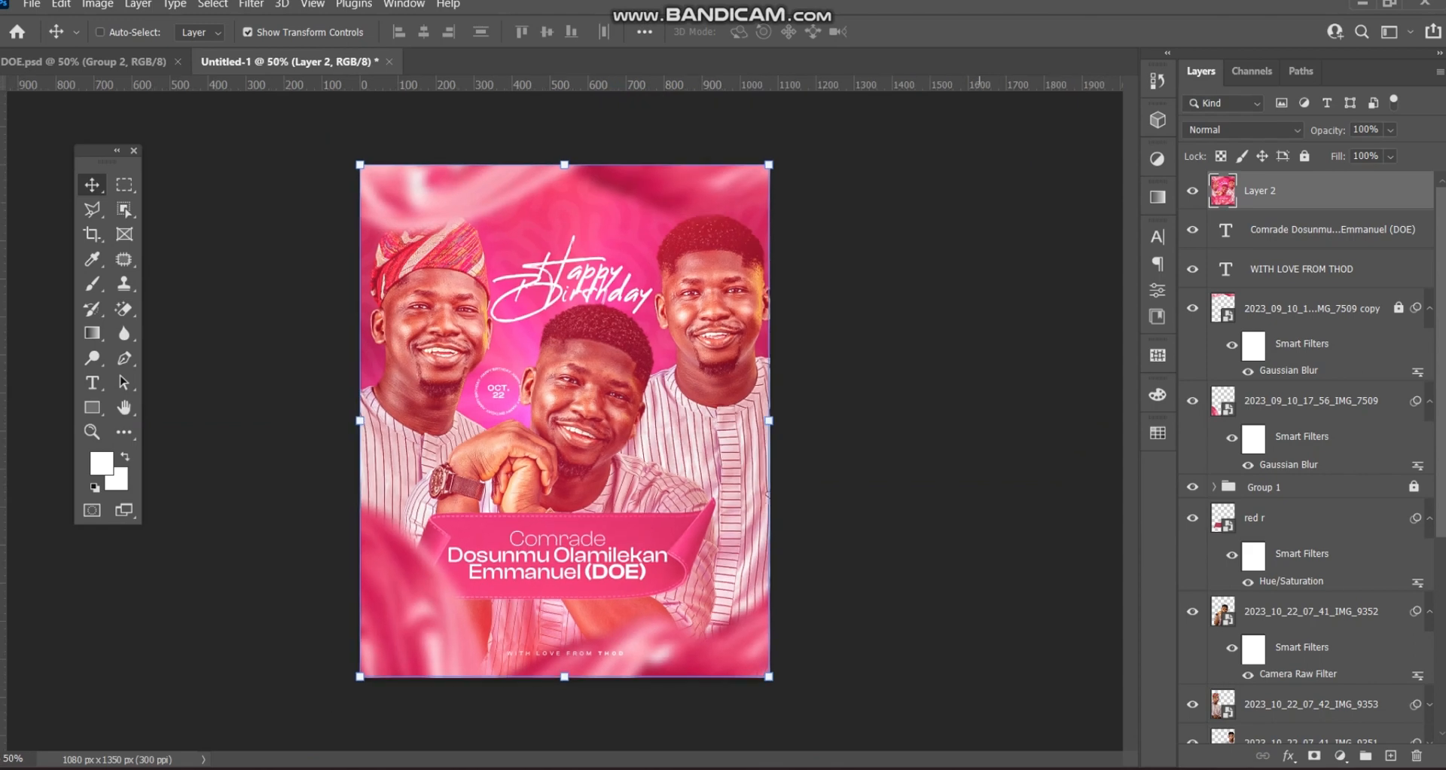
pyautogui.hotkey('ctrl', '+')
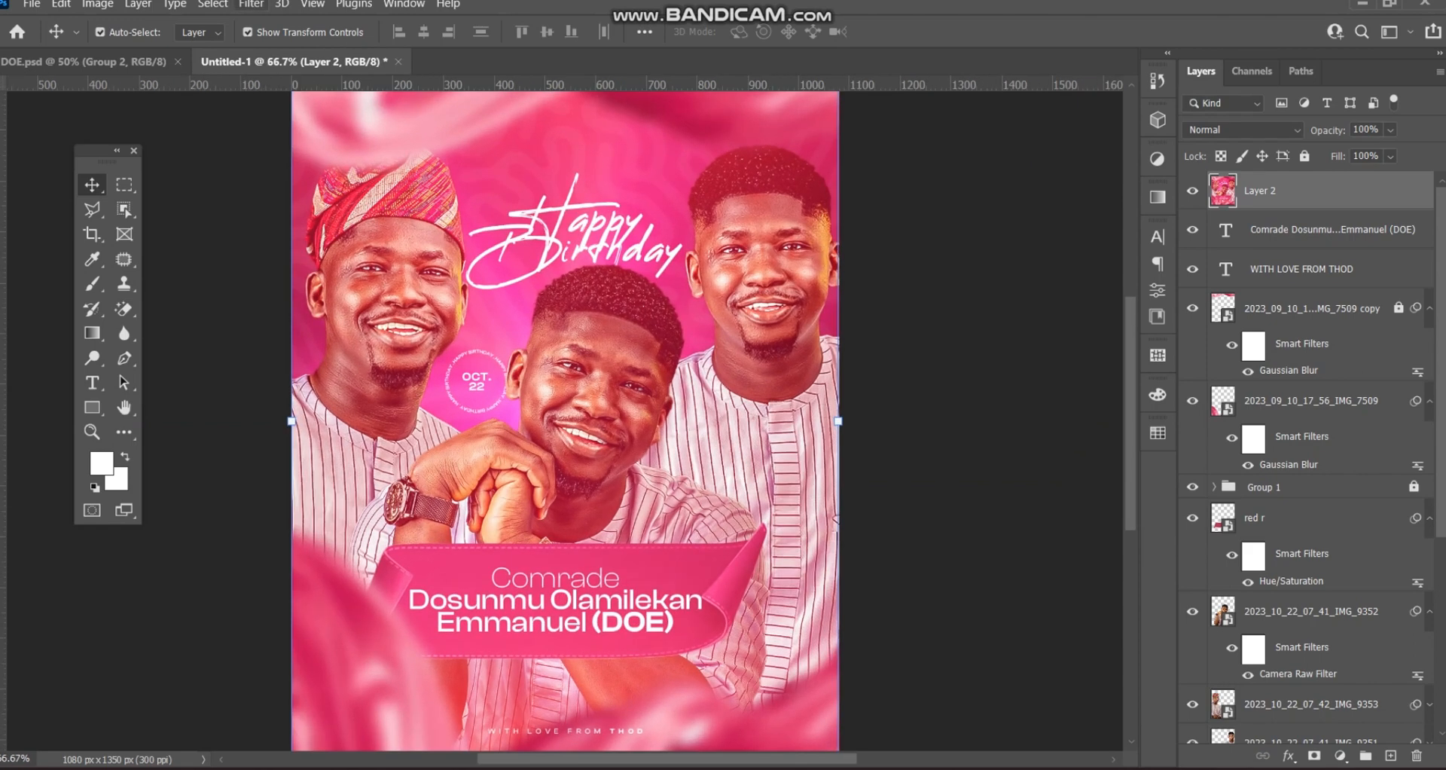
# - Run Filter > Sharpen > Sharpen on Layer 2 to crisp the poster's details
pyautogui.click(251, 4)
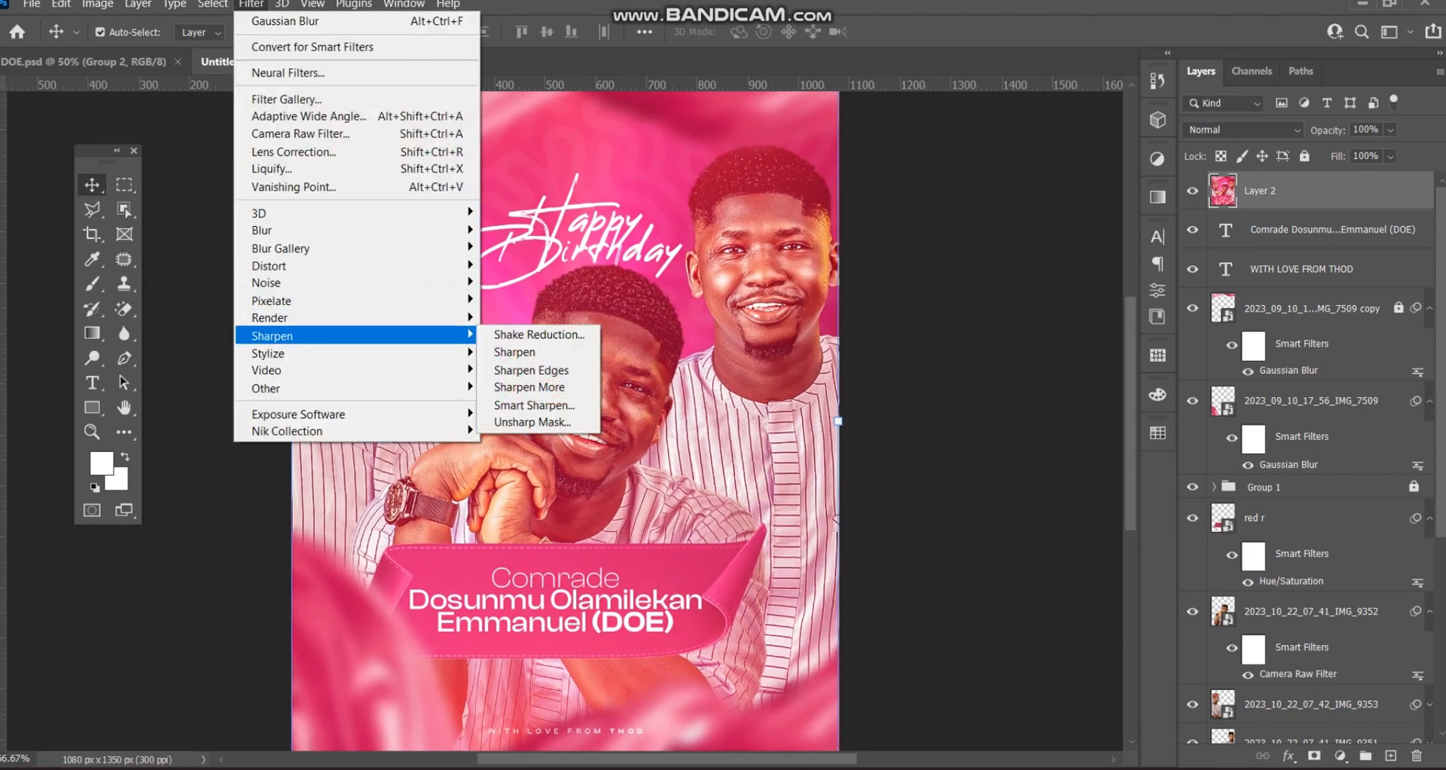
pyautogui.click(512, 352)
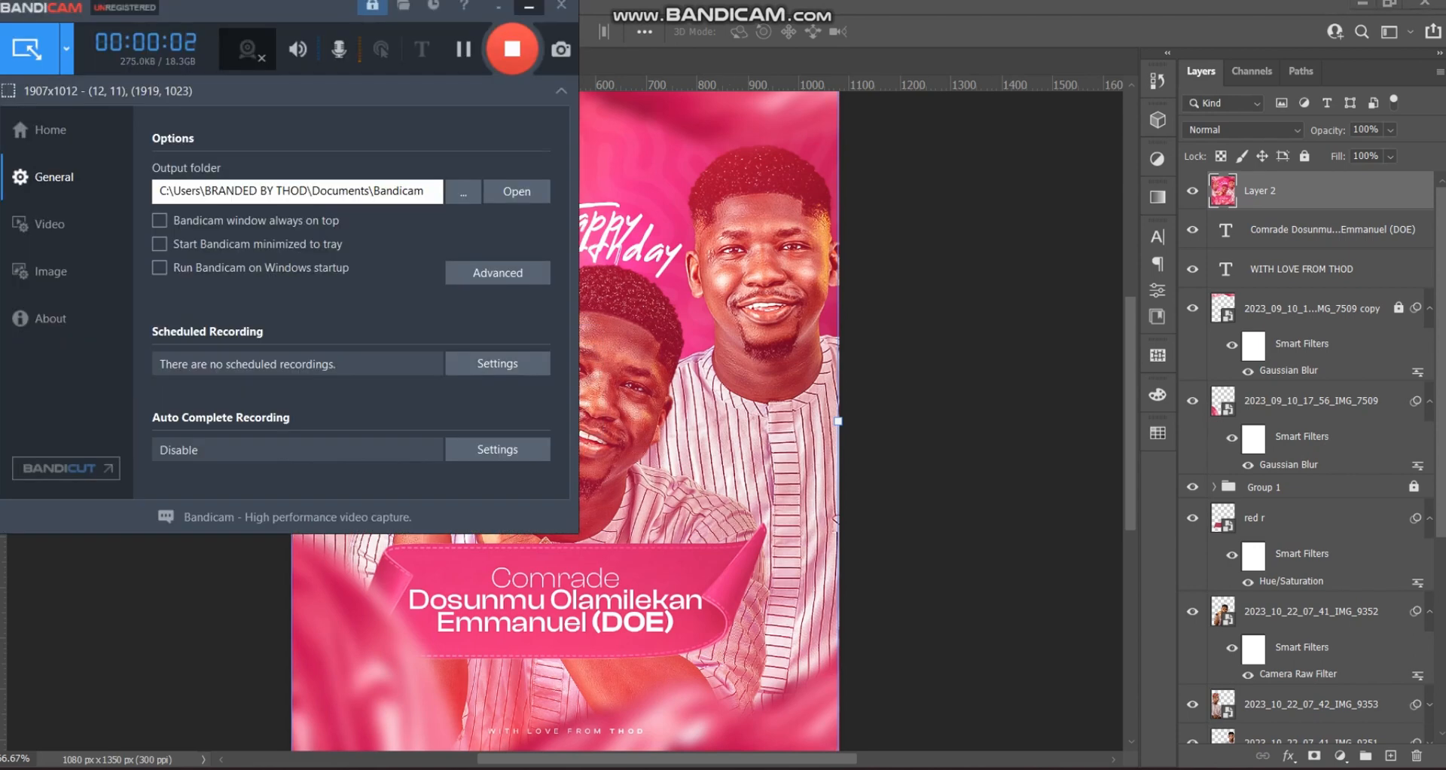
pyautogui.click(529, 6)
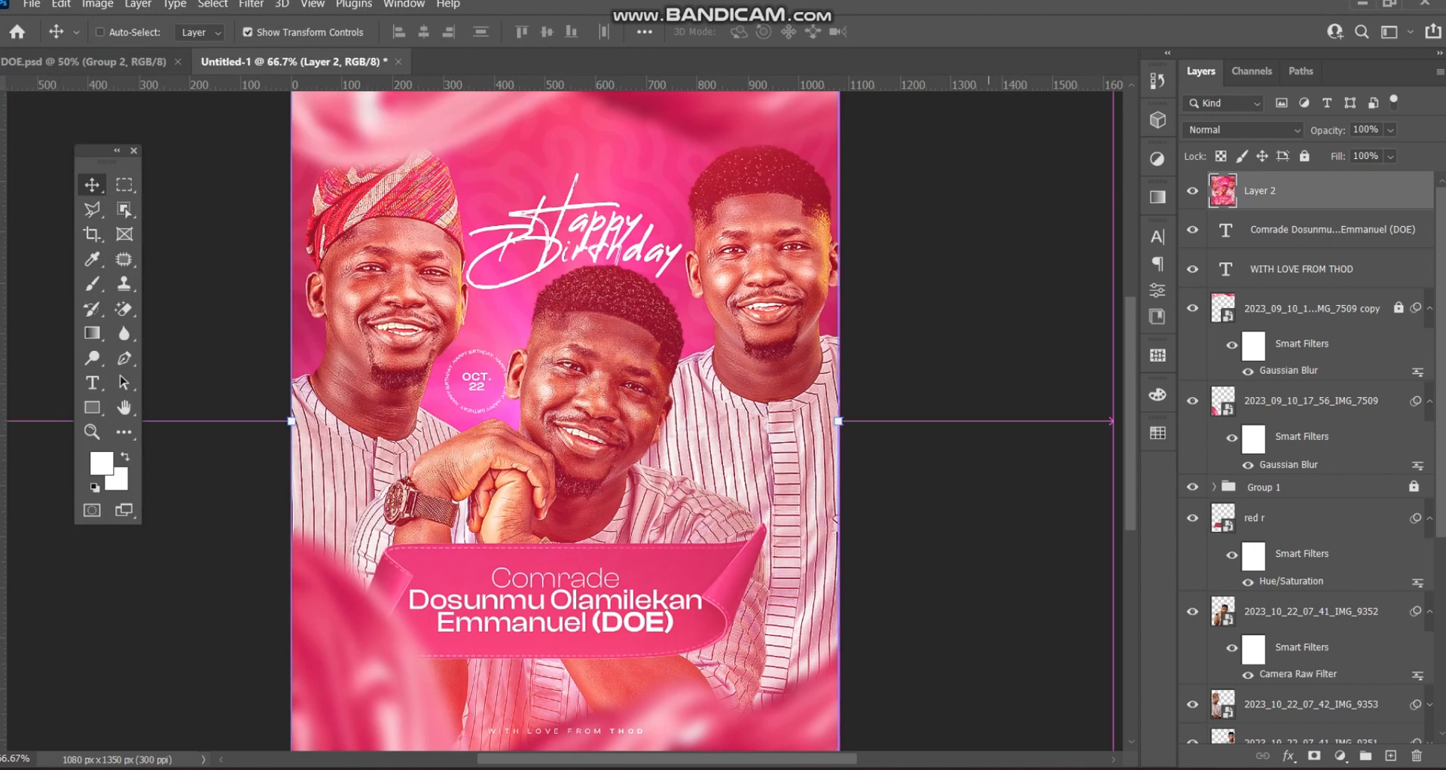
# - Deselect Layer 2 to hide the guides, dismiss the save location prompt, and zoom out and back in
pyautogui.keyDown('ctrl'); pyautogui.click(989, 421); pyautogui.keyUp('ctrl')
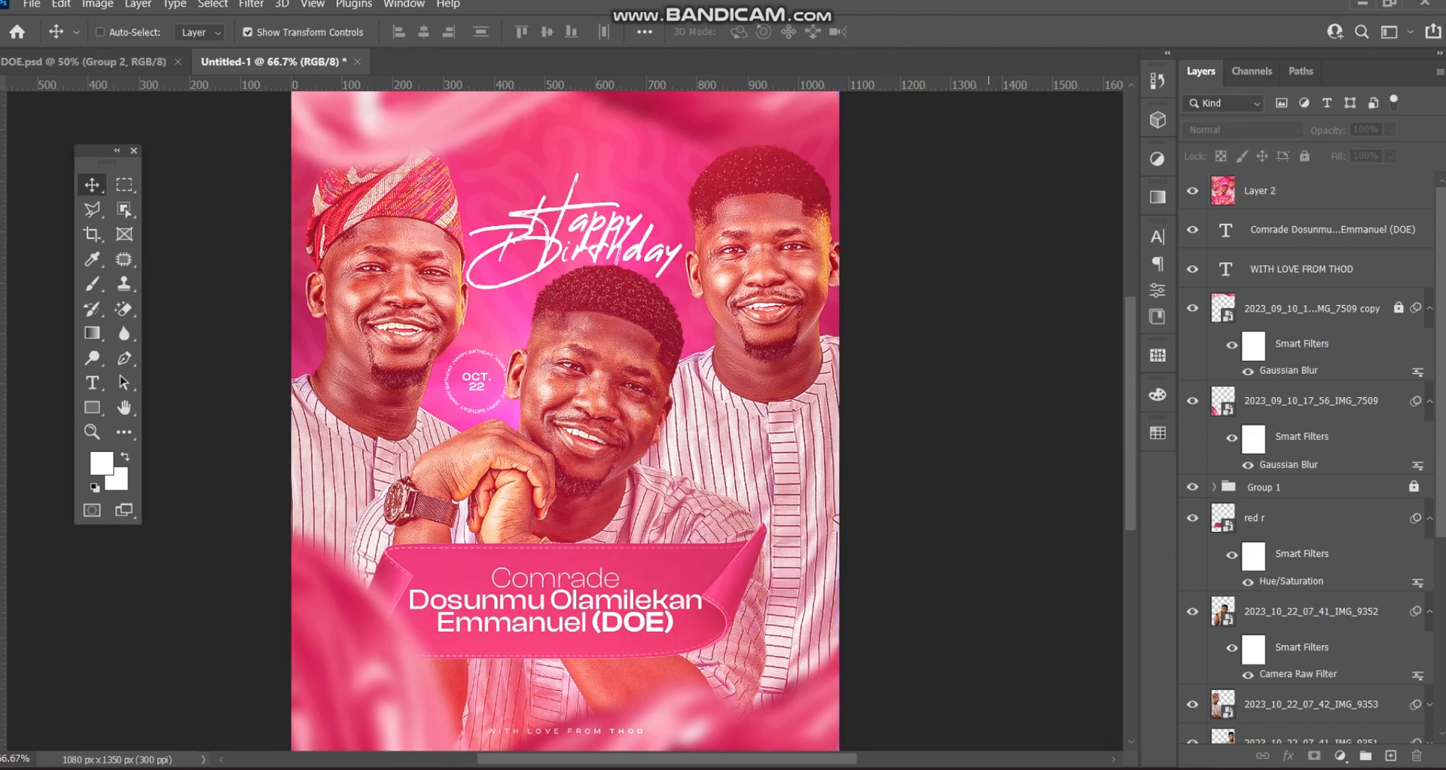
pyautogui.hotkey('ctrl', 's')
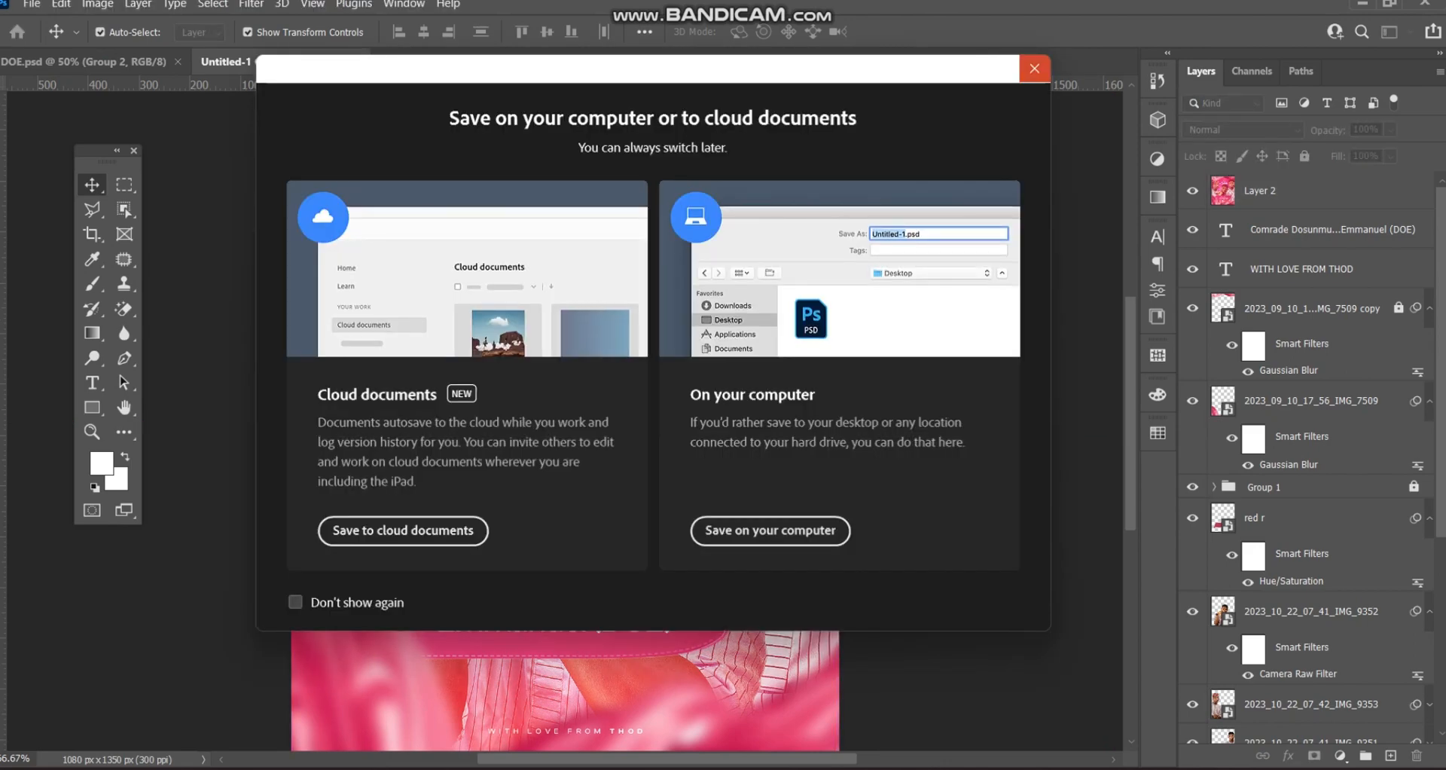
pyautogui.click(1034, 69)
pyautogui.hotkey('ctrl', '-')
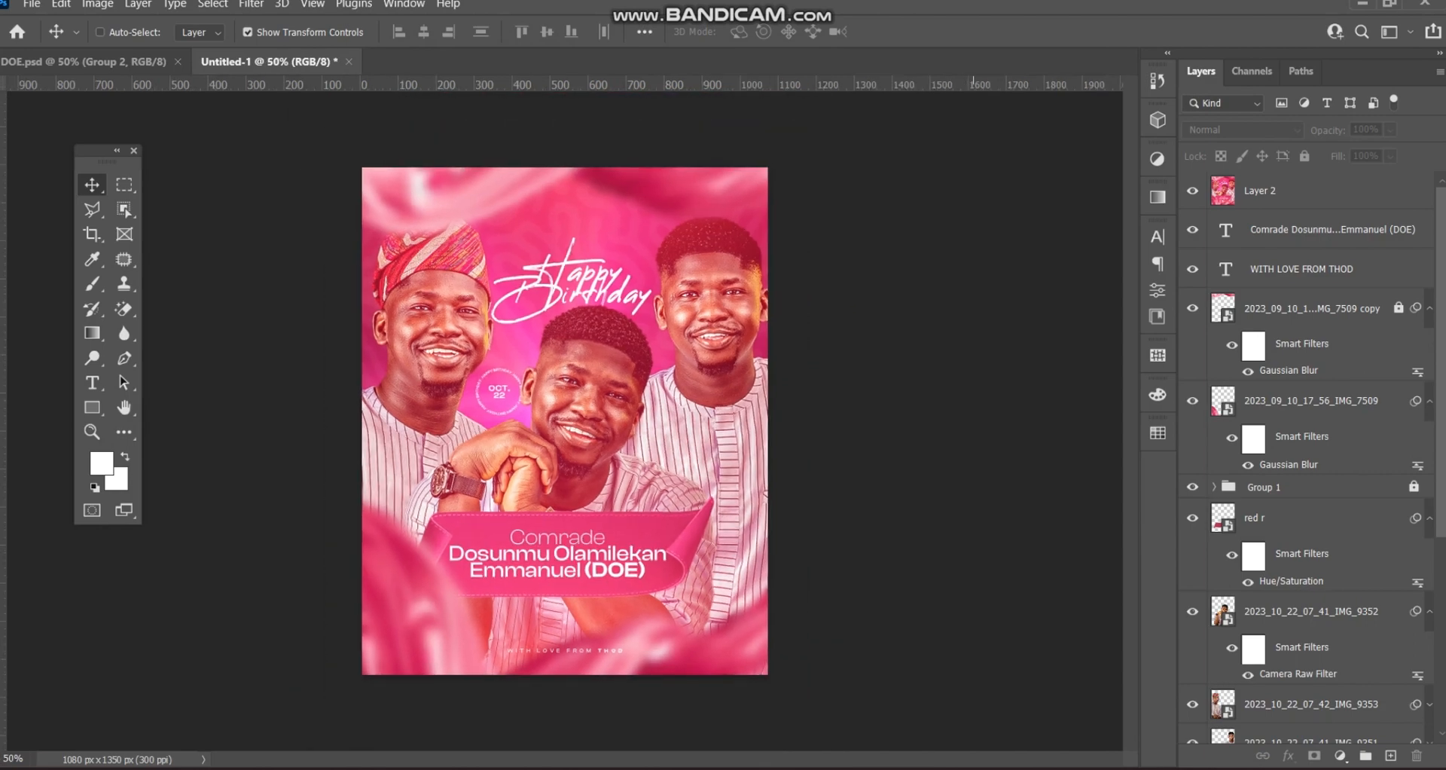
pyautogui.hotkey('ctrl', '+')
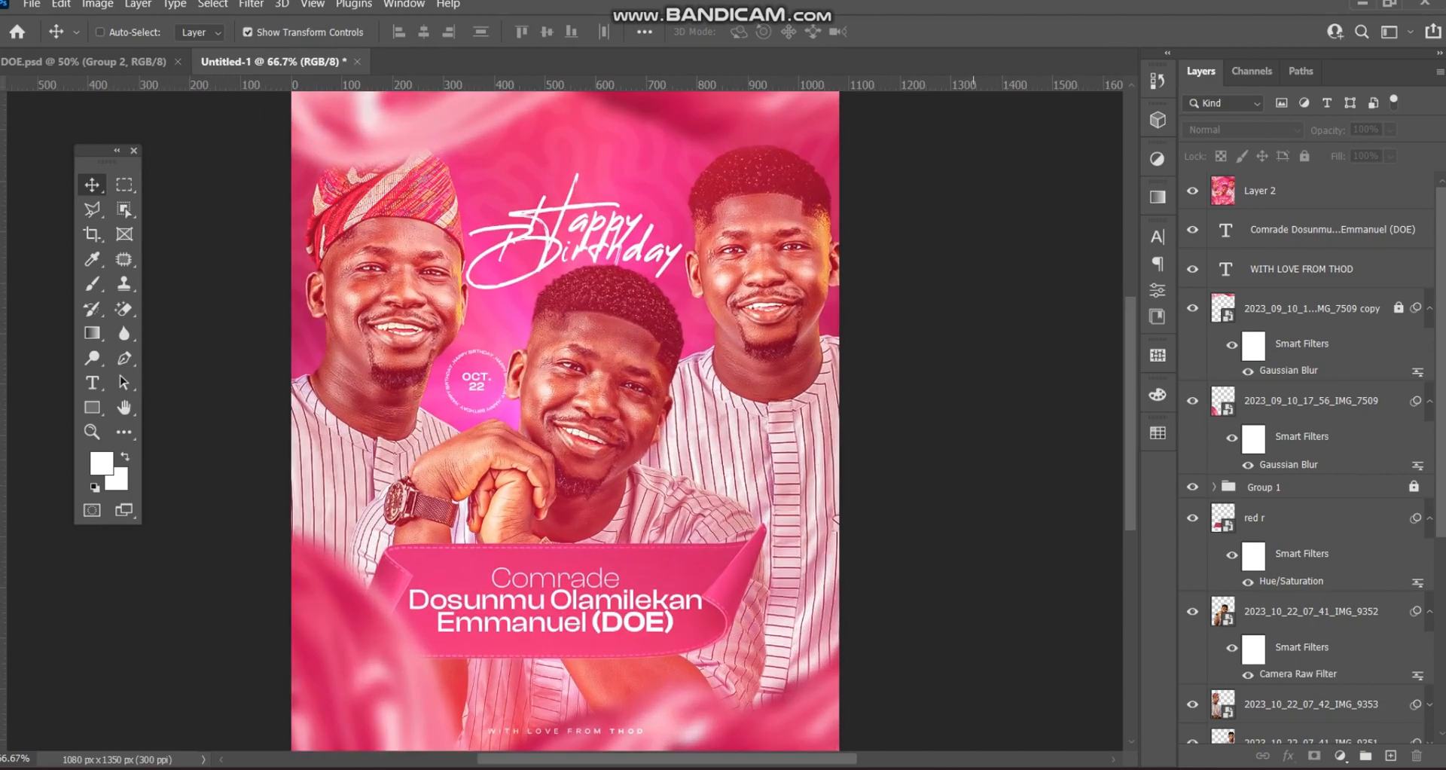